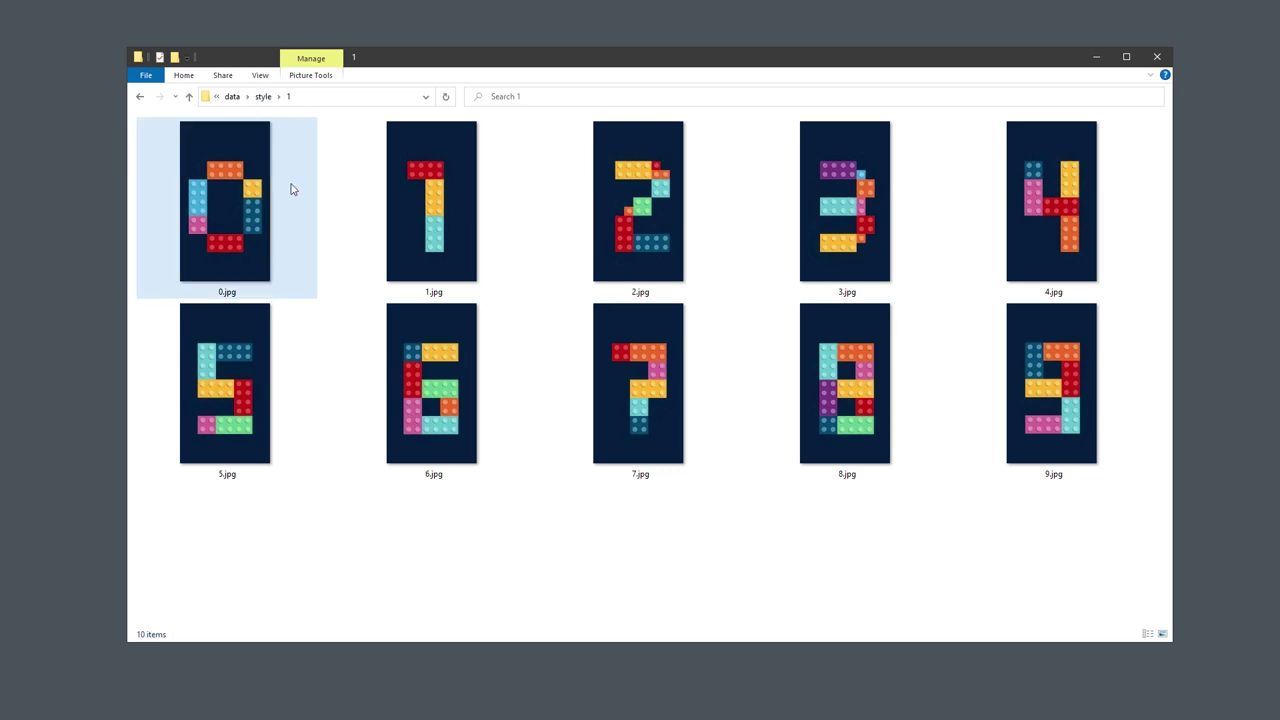
pyautogui.moveTo(1086, 531); pyautogui.dragTo(250, 212)
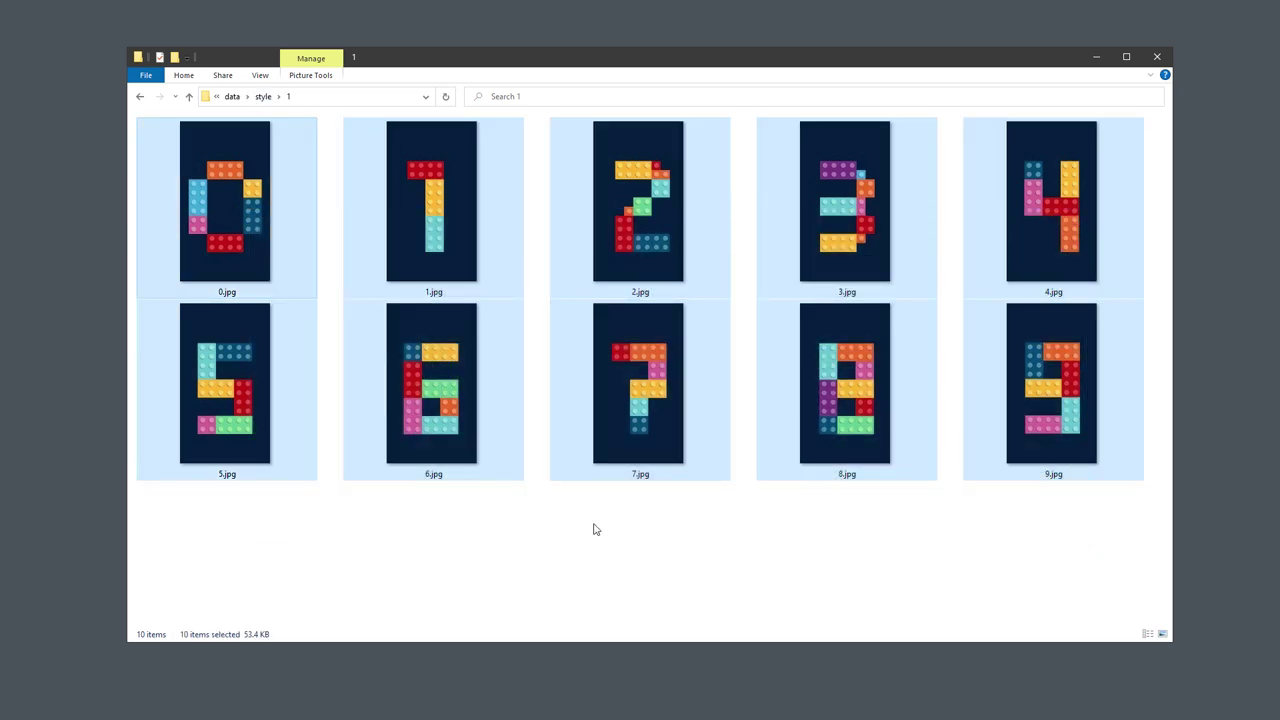
pyautogui.click(563, 553)
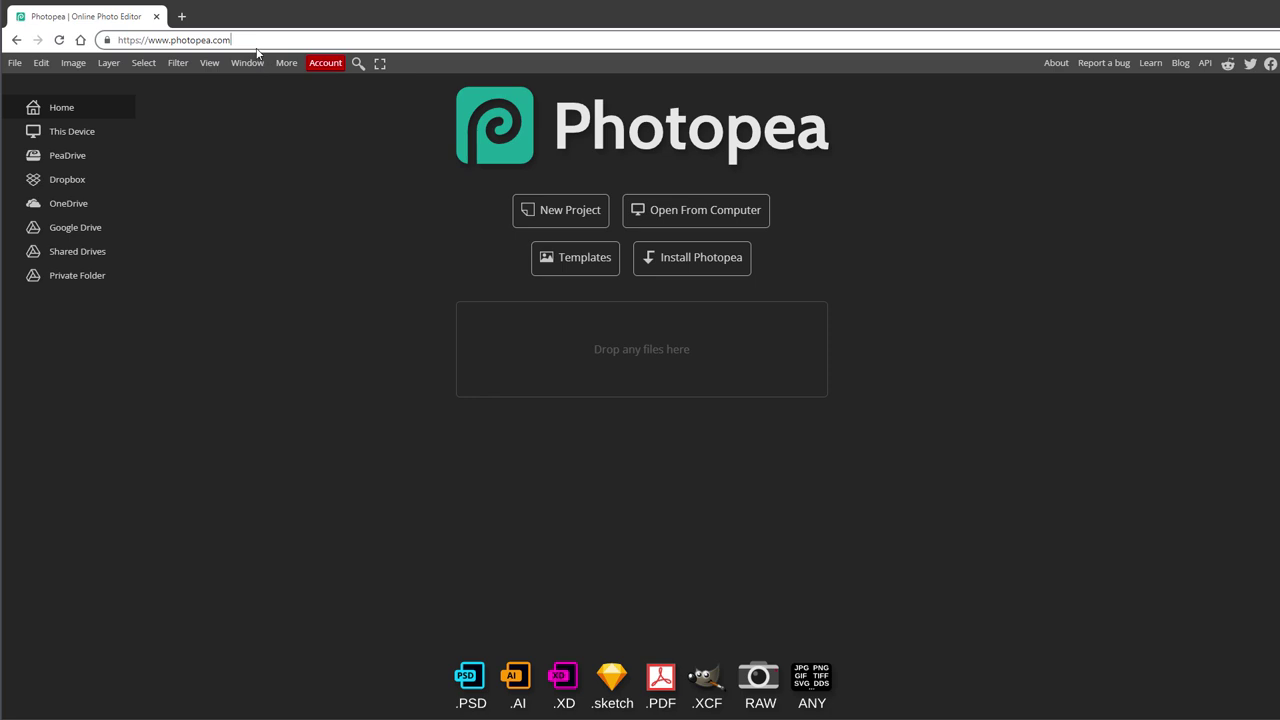
pyautogui.click(257, 45)
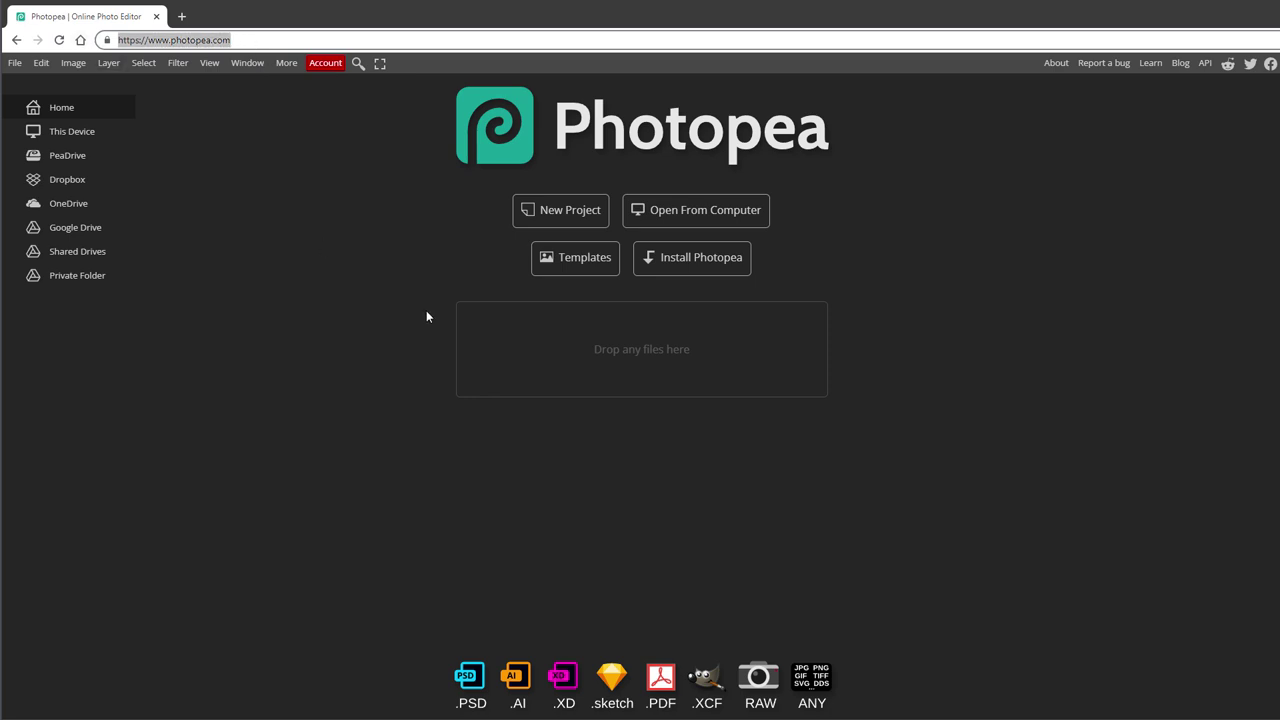
pyautogui.click(418, 350)
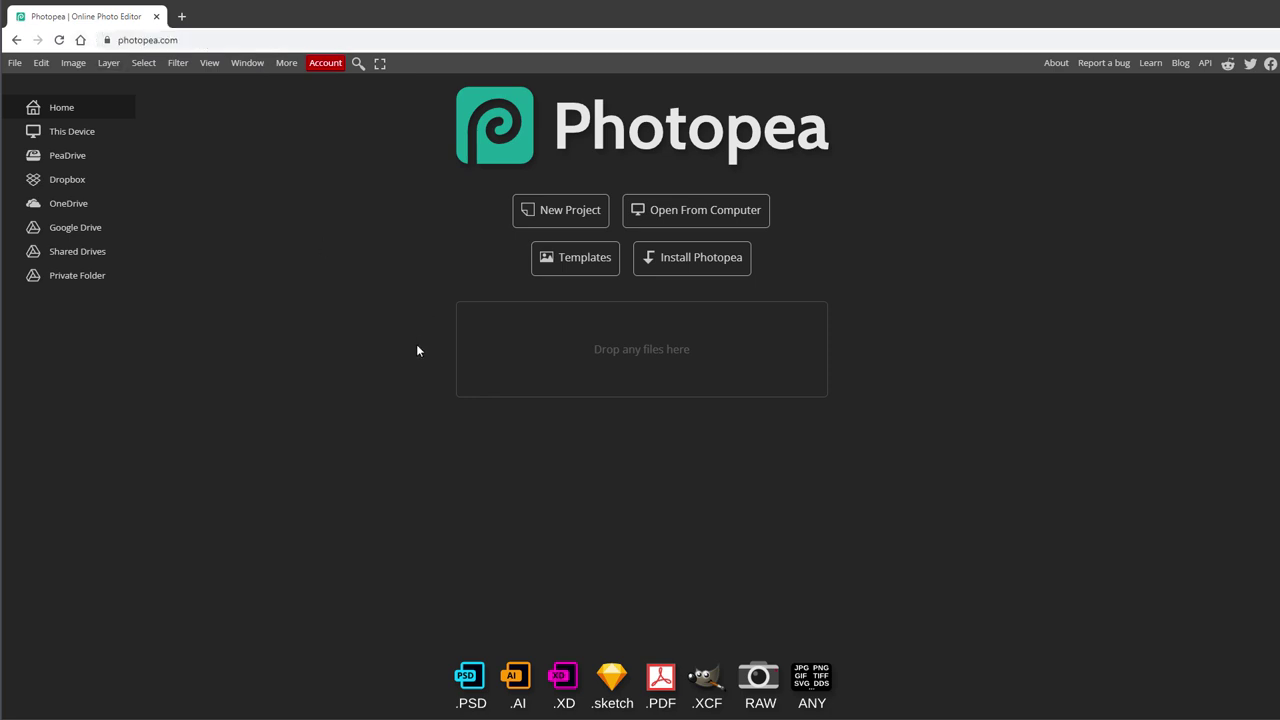
# - Create a new project 135 pixels wide and 240 pixels high with a black background
pyautogui.click(558, 210)
pyautogui.moveTo(124, 147); pyautogui.dragTo(90, 147)
pyautogui.write('135')
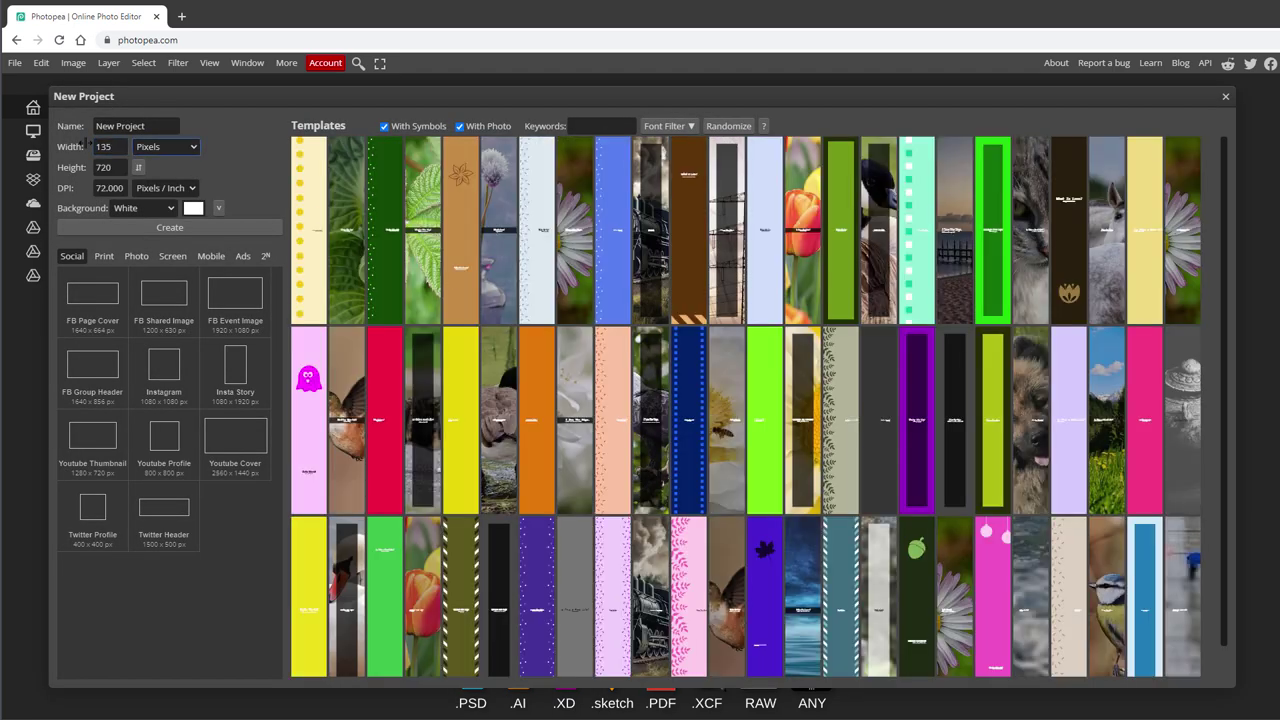
pyautogui.press('Tab')
pyautogui.write('240')
pyautogui.click(143, 208)
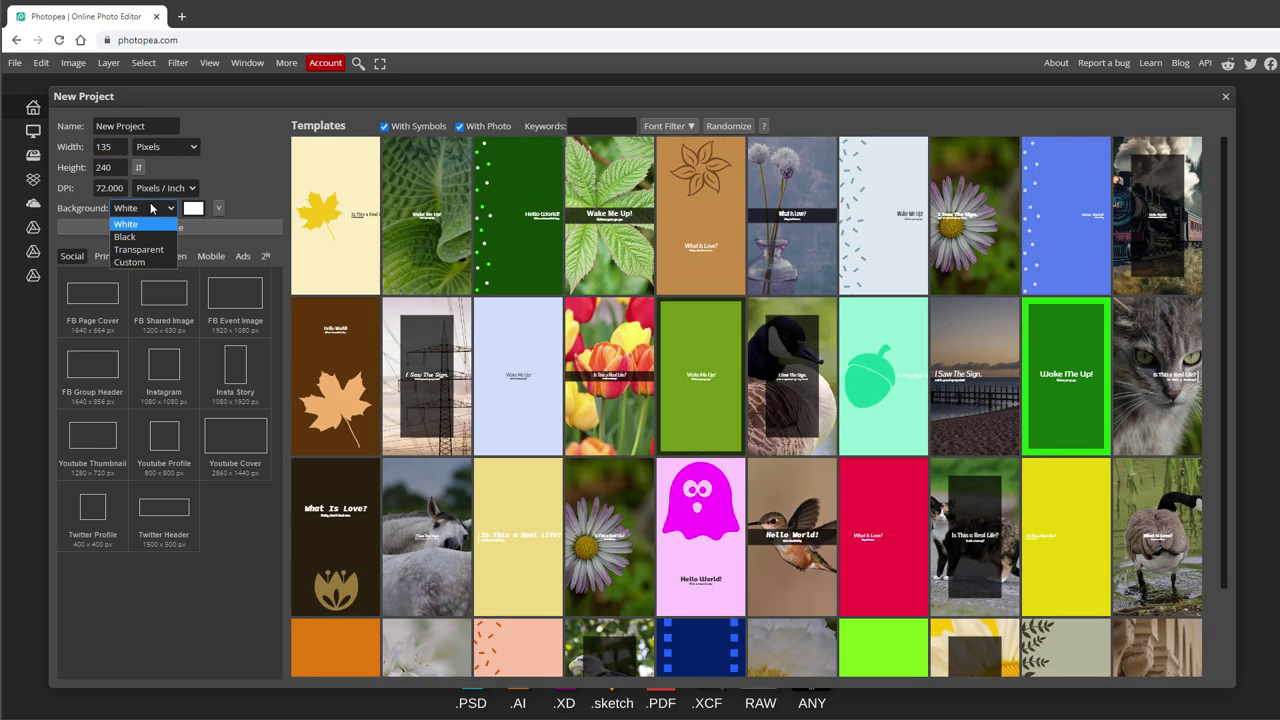
pyautogui.click(133, 229)
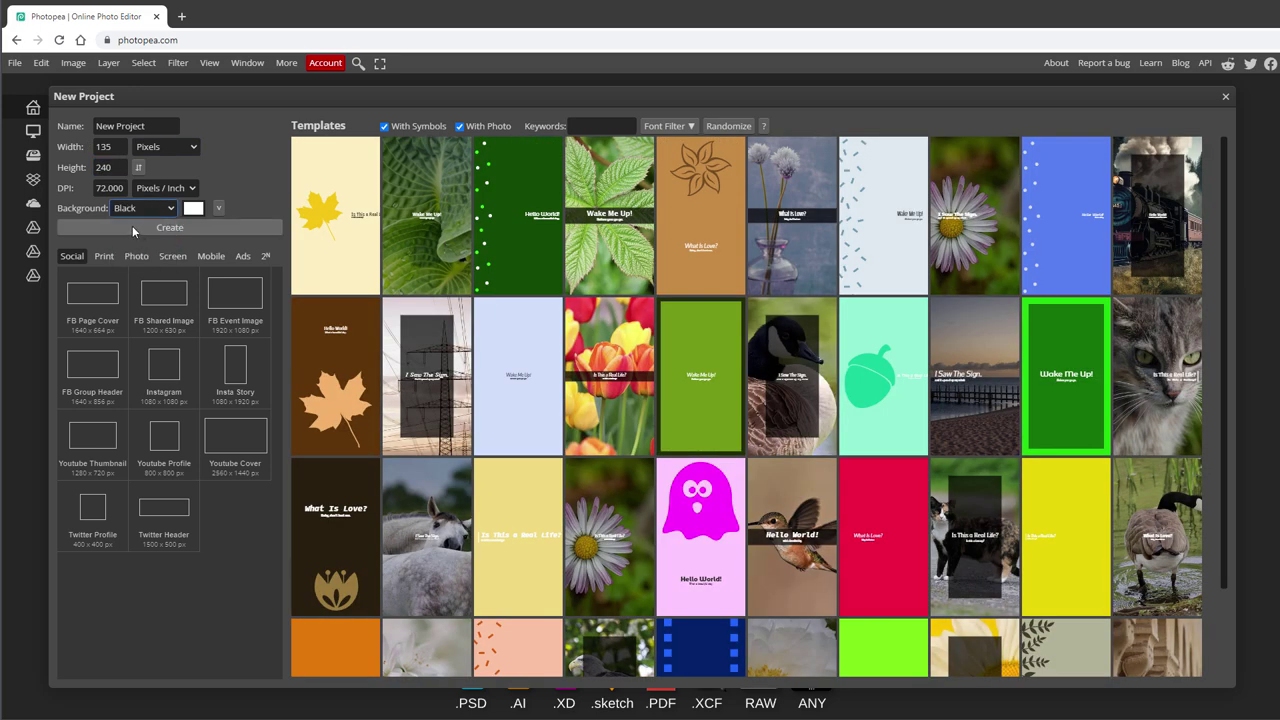
pyautogui.click(132, 227)
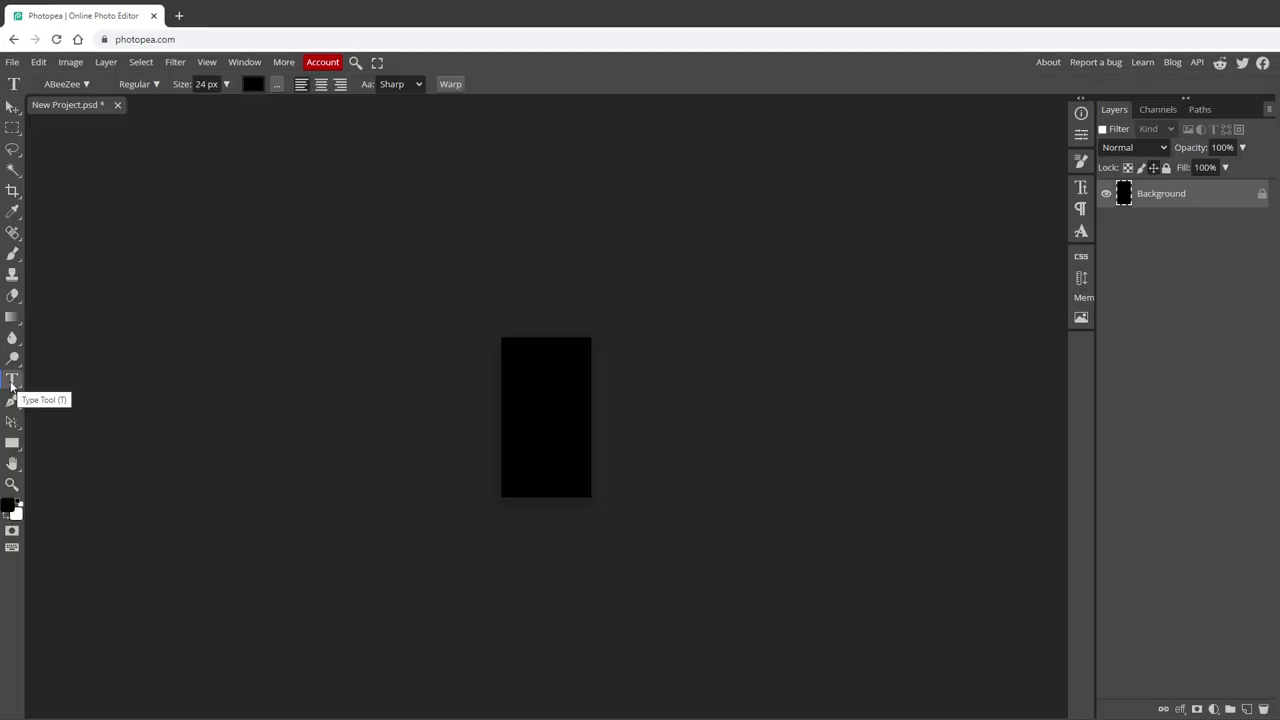
# - Add the text "0" on the canvas, coloured white, centre-aligned and sized 150 px
pyautogui.click(521, 418)
pyautogui.hotkey('ctrl', 'a')
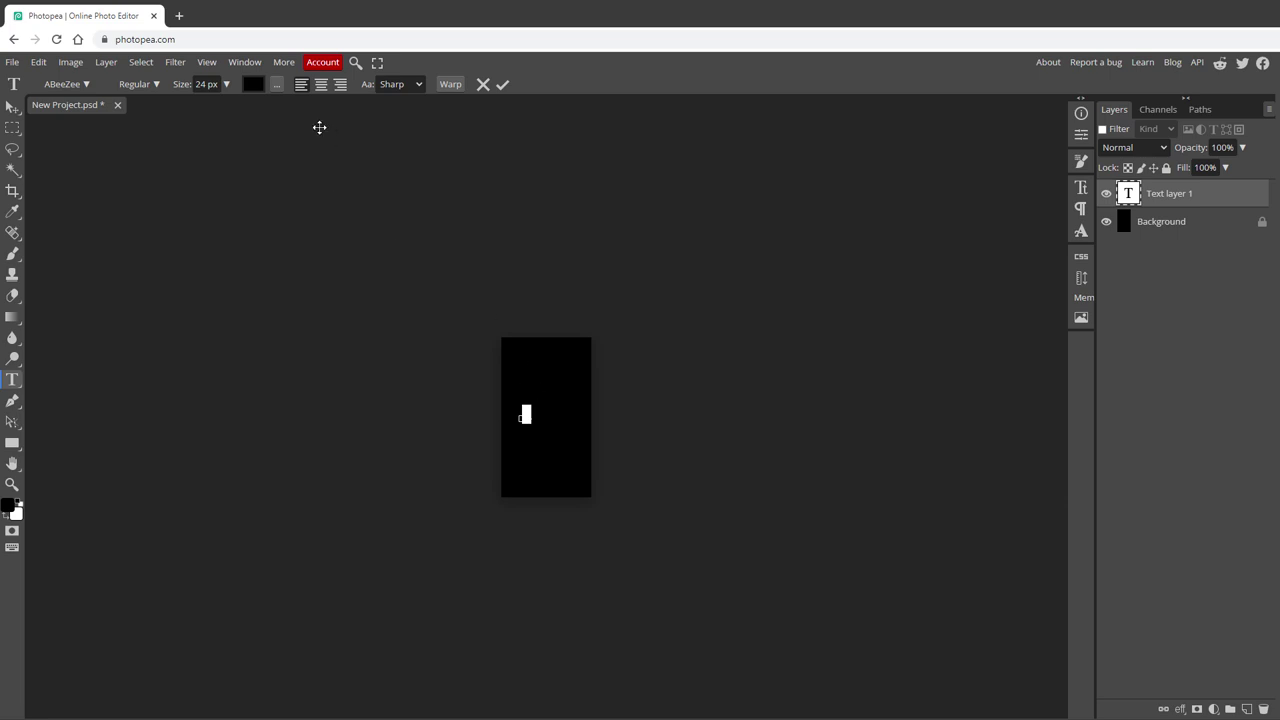
pyautogui.click(253, 90)
pyautogui.click(163, 231)
pyautogui.click(109, 180)
pyautogui.press('Return')
pyautogui.click(226, 84)
pyautogui.moveTo(209, 106); pyautogui.dragTo(244, 103)
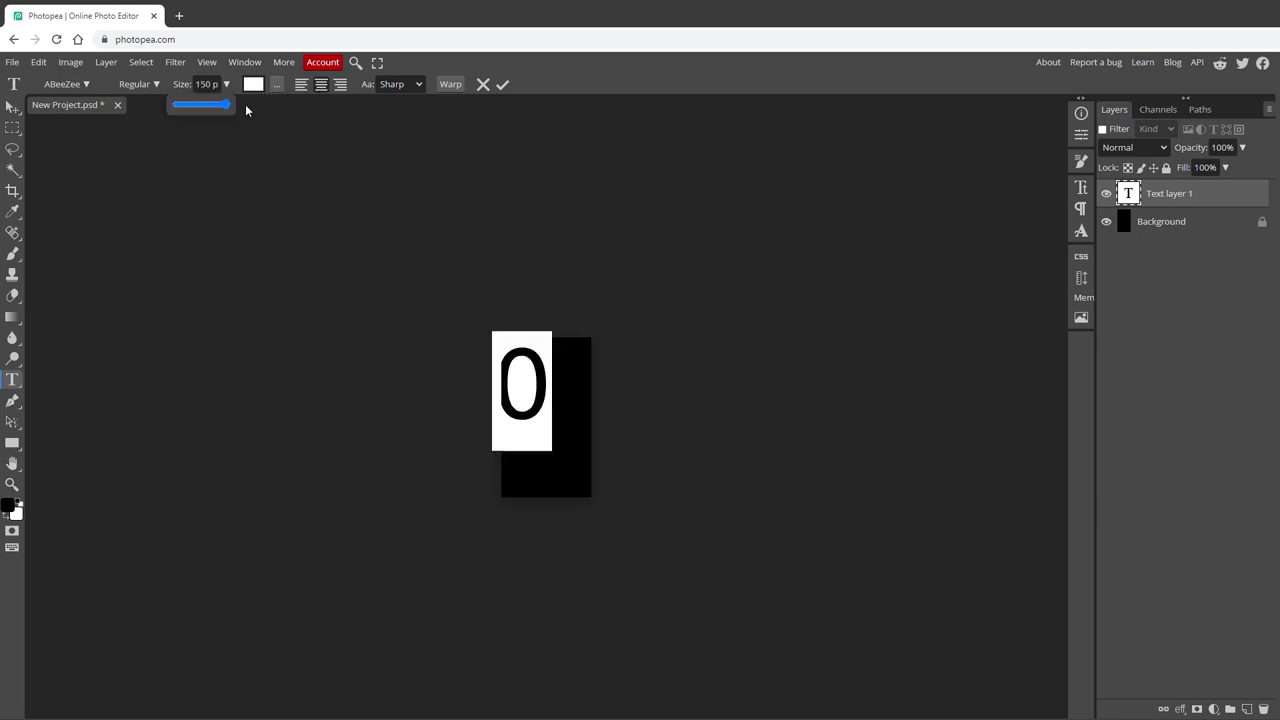
# - Set the digit's font to Inter in the Thin style
pyautogui.click(90, 85)
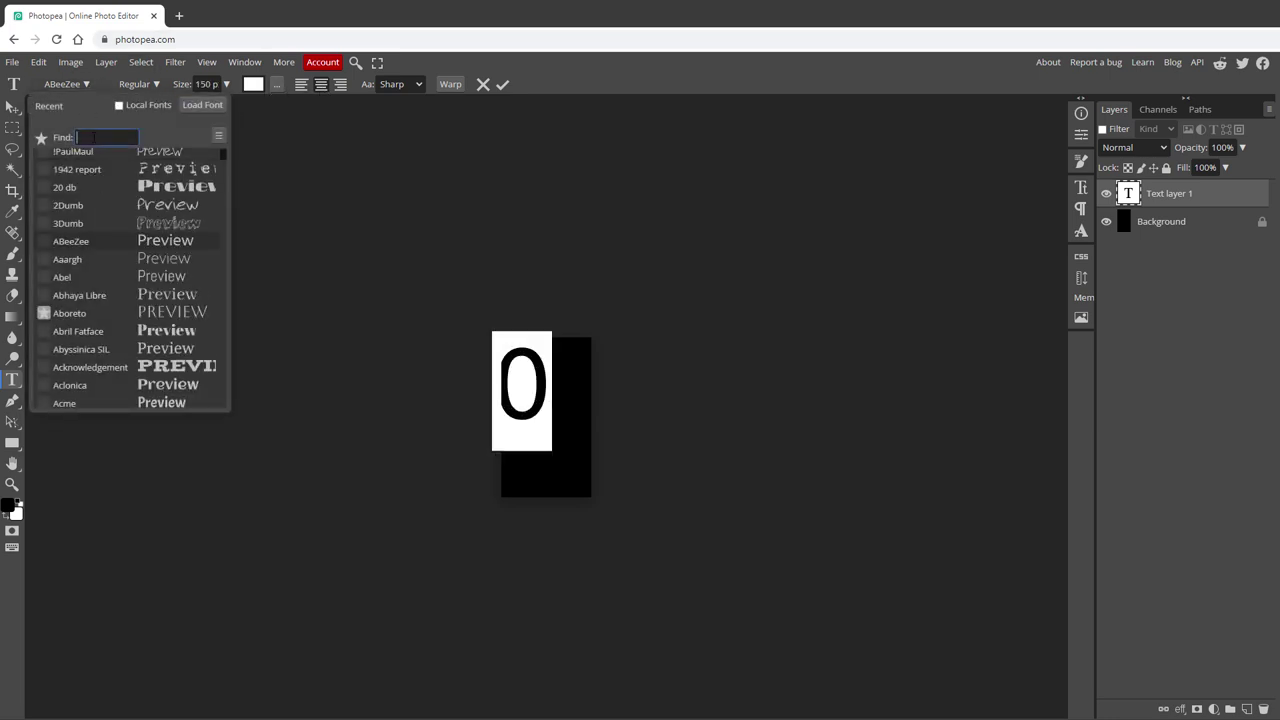
pyautogui.write('inter')
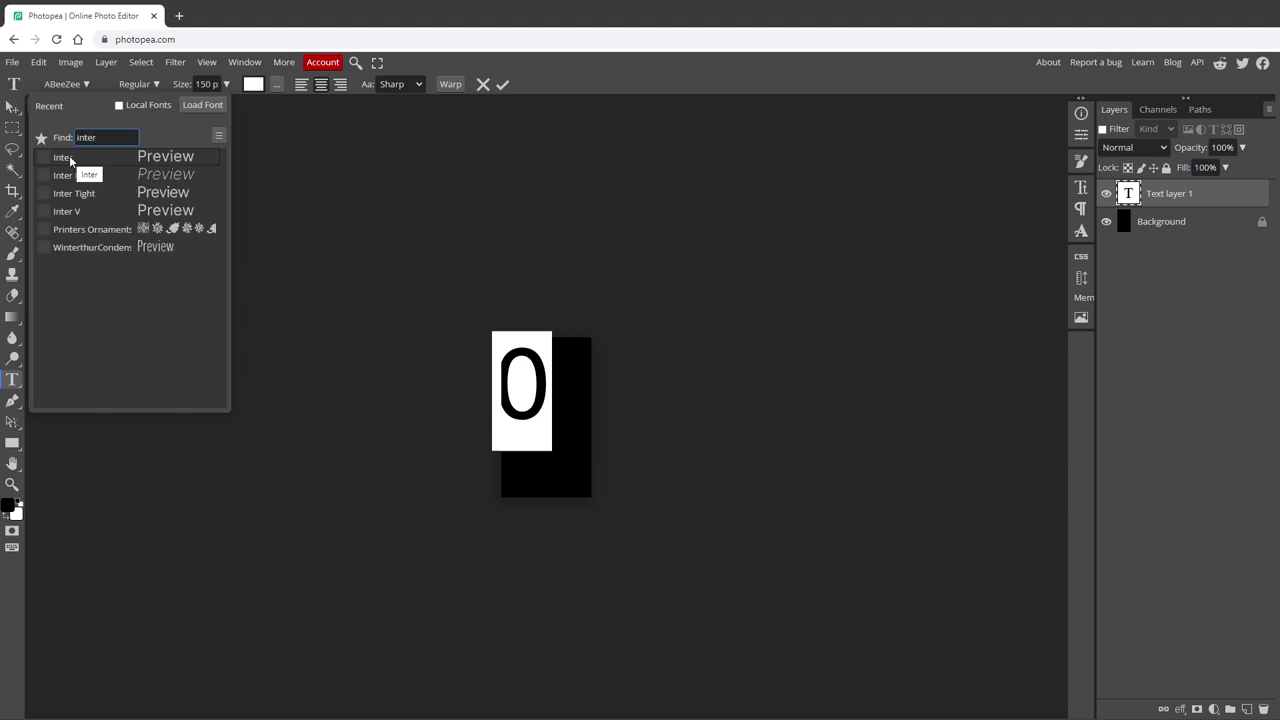
pyautogui.click(70, 158)
pyautogui.click(155, 84)
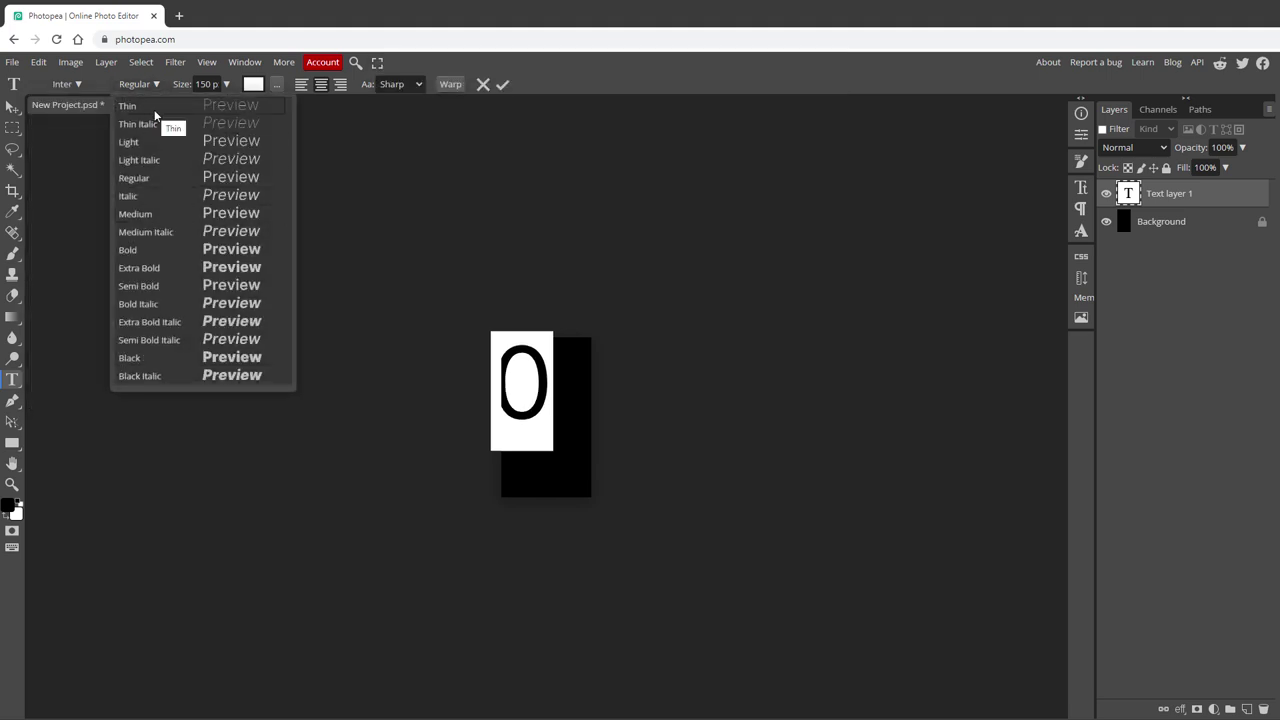
pyautogui.click(155, 110)
# - Set the digit's size to 220 px and centre it on the canvas
pyautogui.click(182, 84)
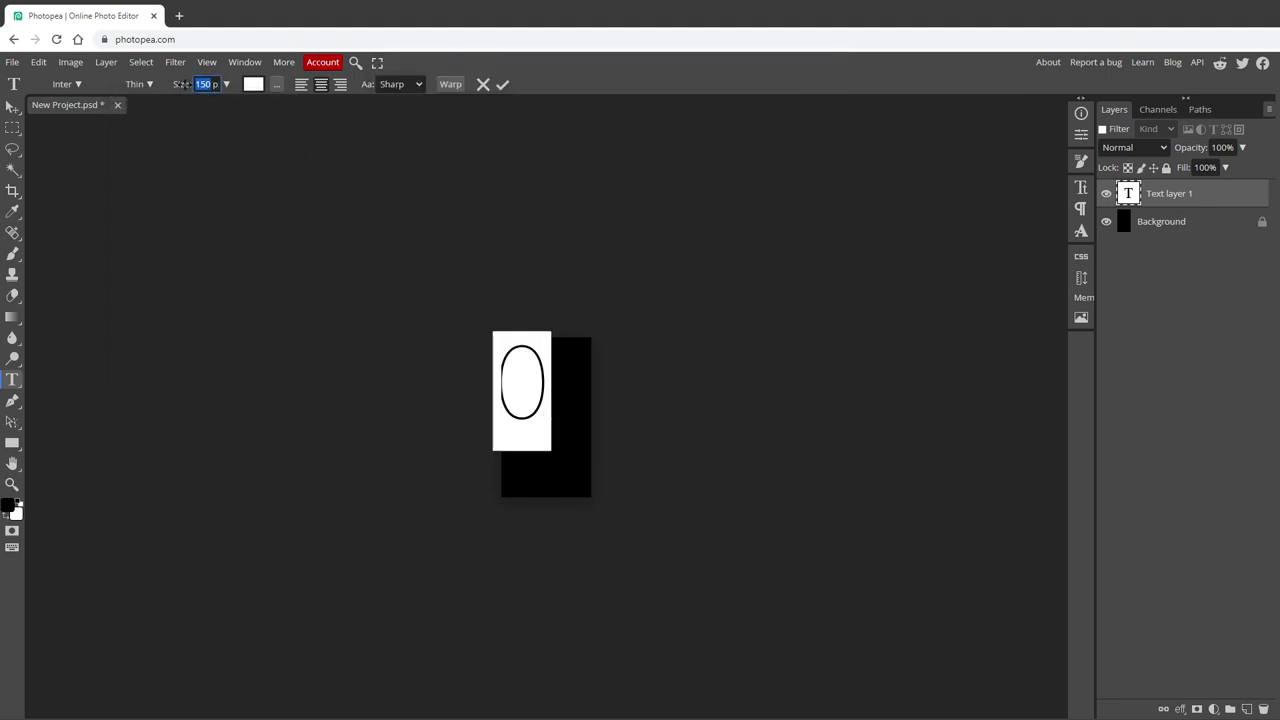
pyautogui.write('22')
pyautogui.press('Return')
pyautogui.click(12, 107)
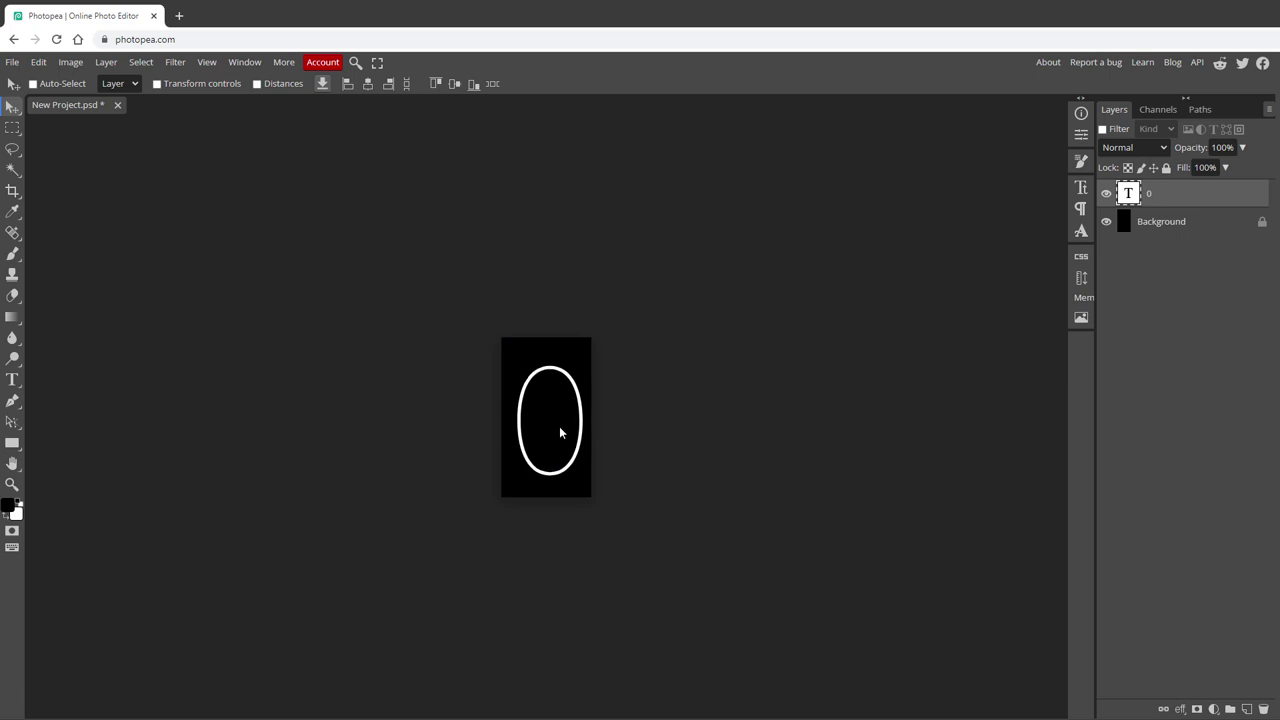
pyautogui.moveTo(559, 424); pyautogui.dragTo(555, 428)
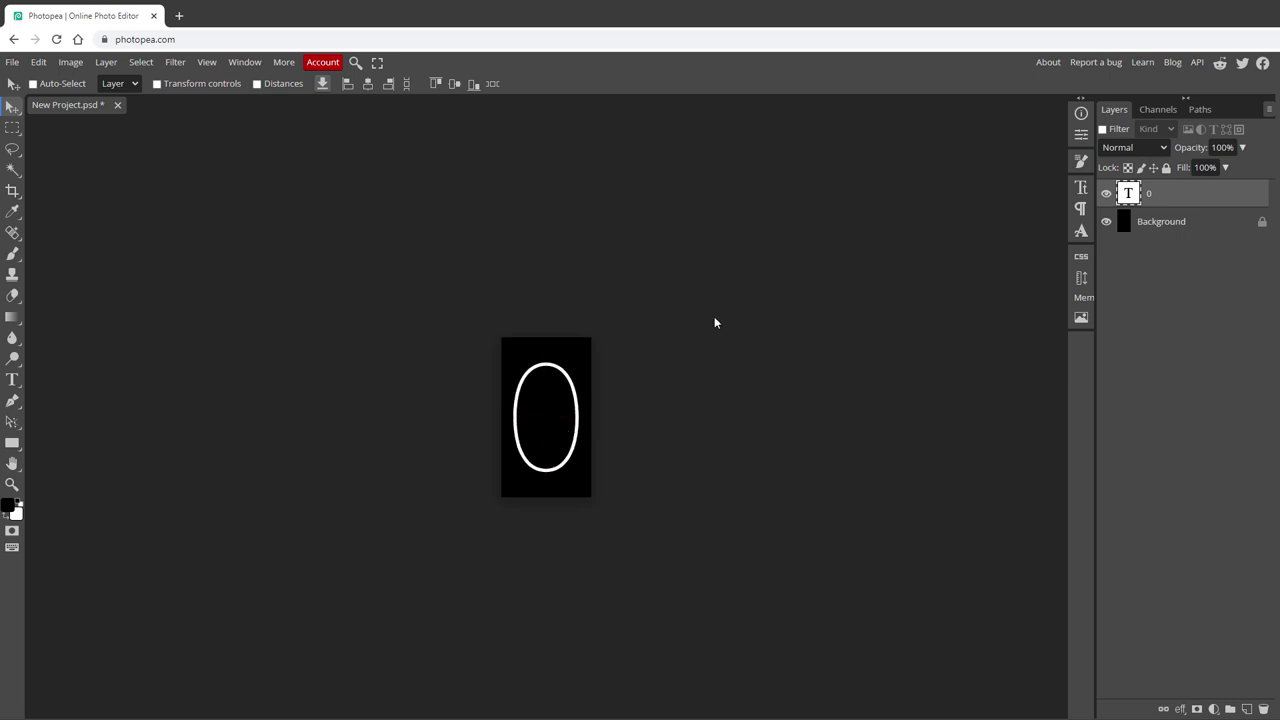
# - Duplicate the 0 text layer, hide the original and change the copy's text to "1"
pyautogui.rightClick(1150, 197)
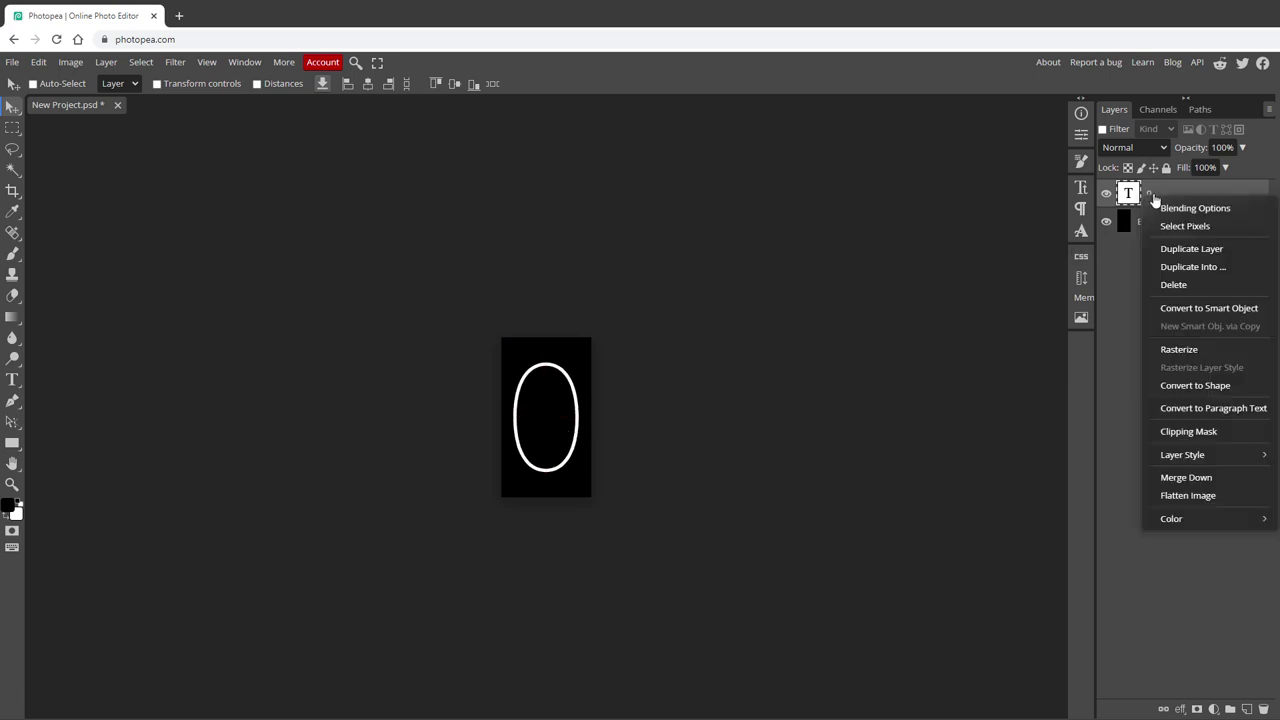
pyautogui.click(1186, 258)
pyautogui.click(1106, 221)
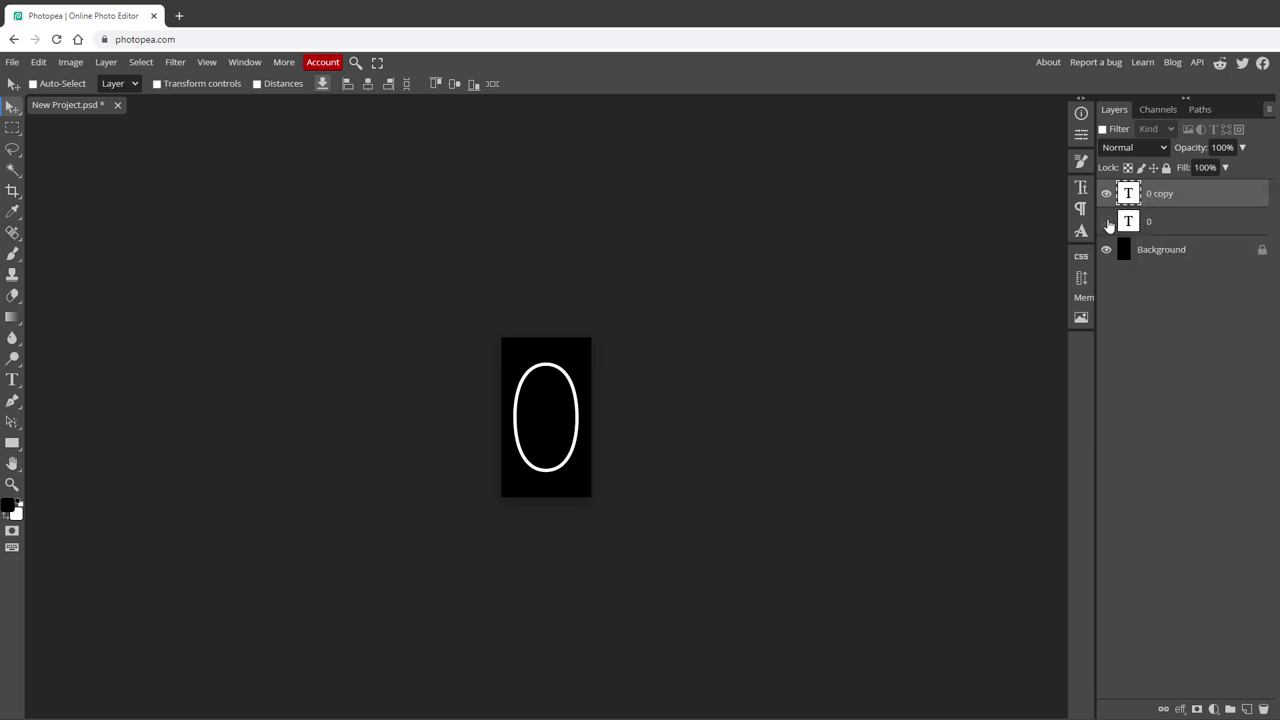
pyautogui.doubleClick(1128, 193)
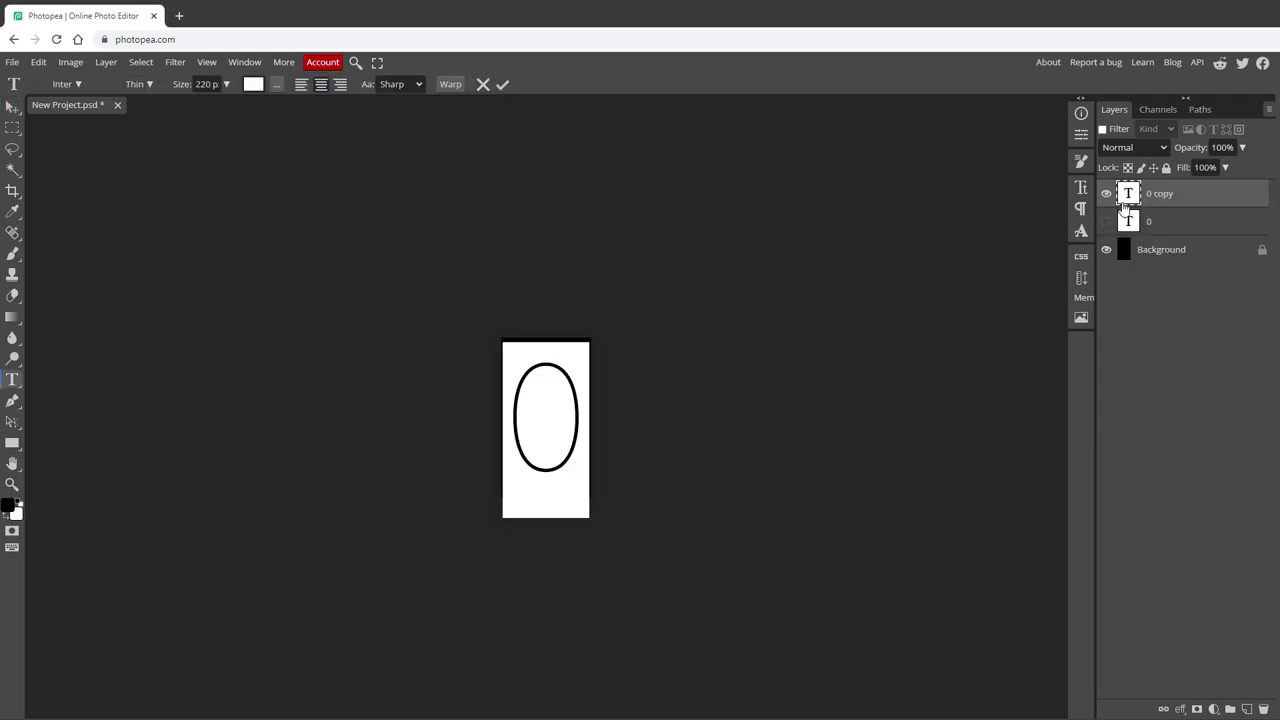
pyautogui.write('1')
pyautogui.click(501, 87)
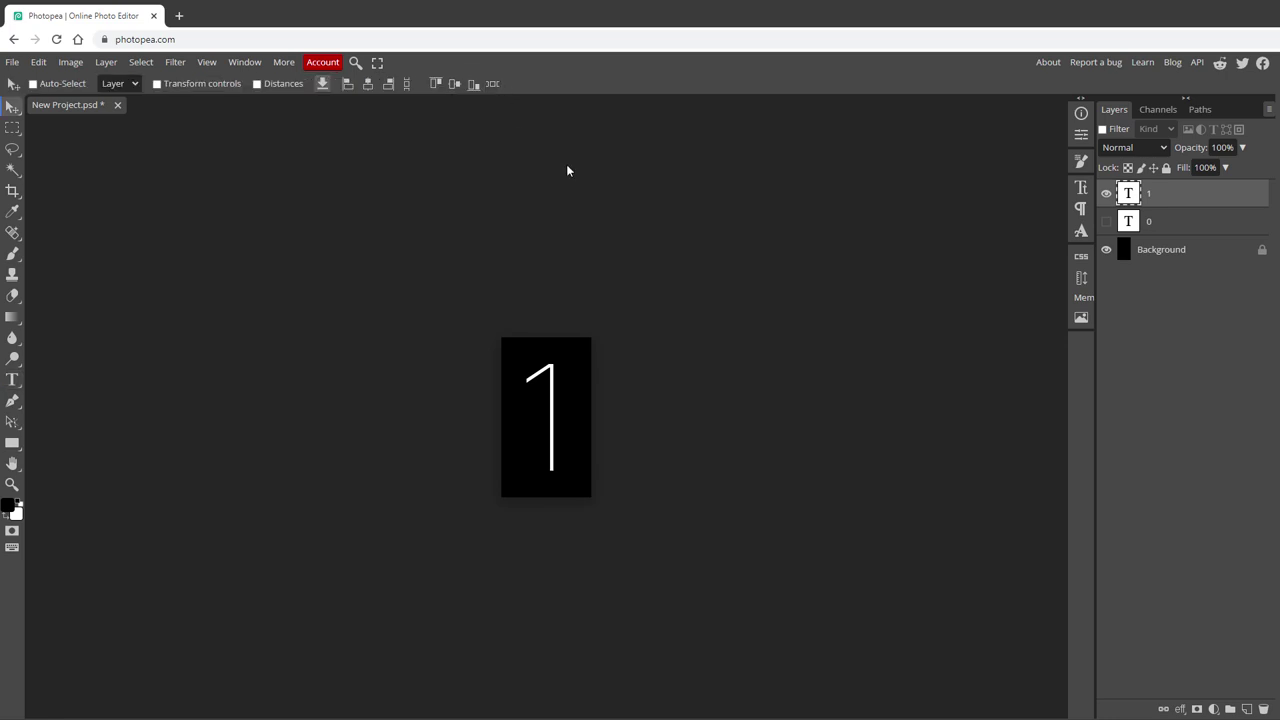
# - Duplicate the 1 text layer, hide the original and change the copy's text to "2"
pyautogui.rightClick(1165, 195)
pyautogui.click(1195, 250)
pyautogui.click(1106, 221)
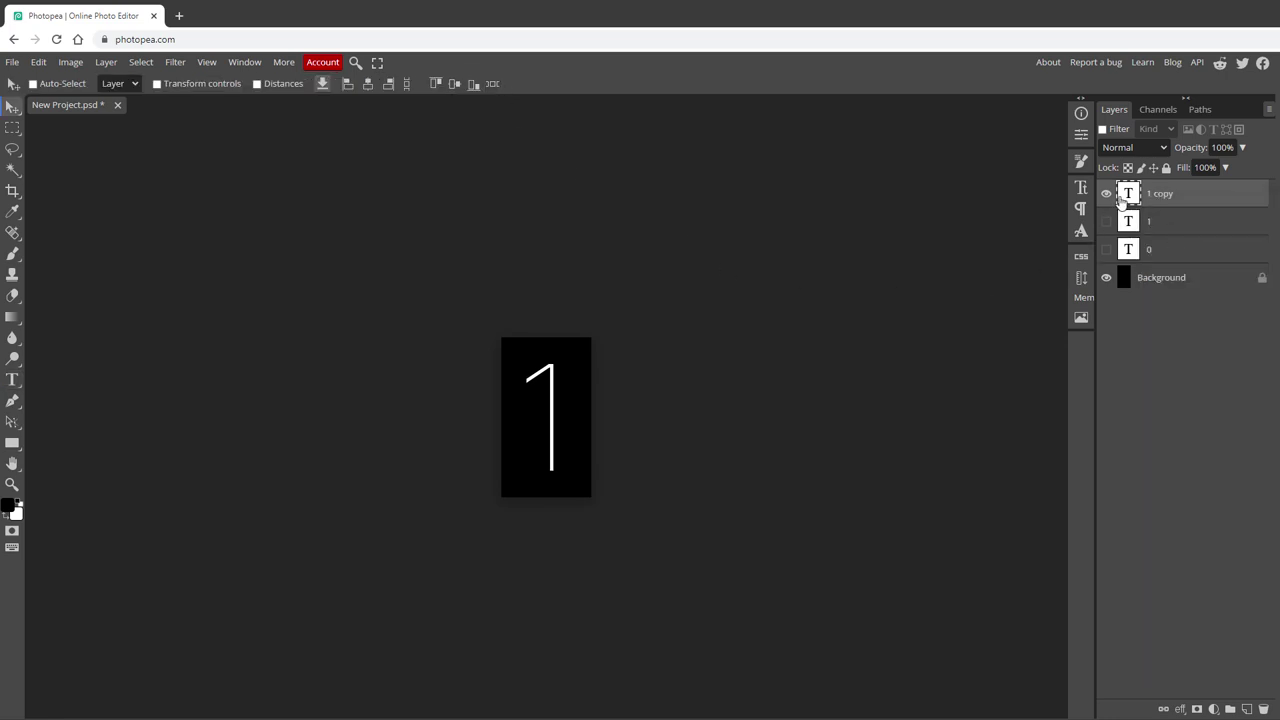
pyautogui.doubleClick(1128, 193)
pyautogui.write('2')
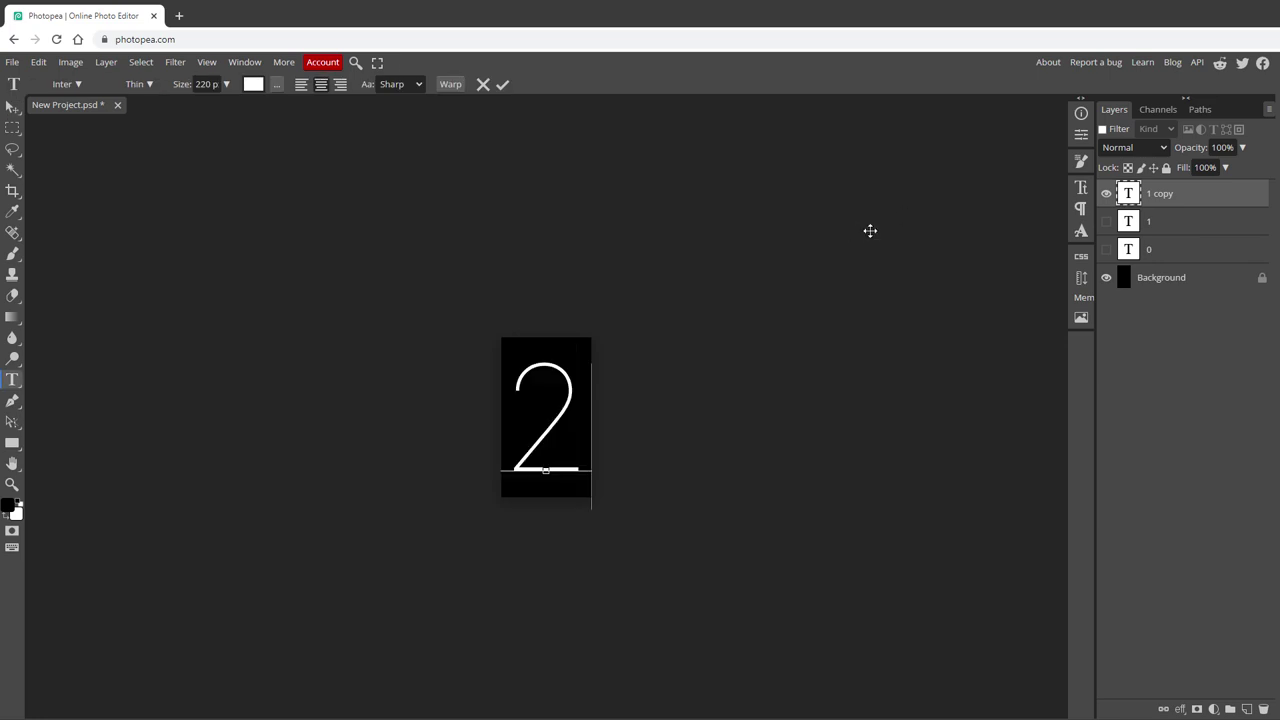
pyautogui.click(504, 85)
pyautogui.press('v')
# - Create the digits "3" and "4" from successive duplicates of the top text layer, keeping the earlier digits hidden
pyautogui.rightClick(1135, 193)
pyautogui.click(1205, 245)
pyautogui.doubleClick(1128, 193)
pyautogui.write('3')
pyautogui.hotkey('ctrl', 'j')
pyautogui.doubleClick(1128, 193)
pyautogui.write('4v')
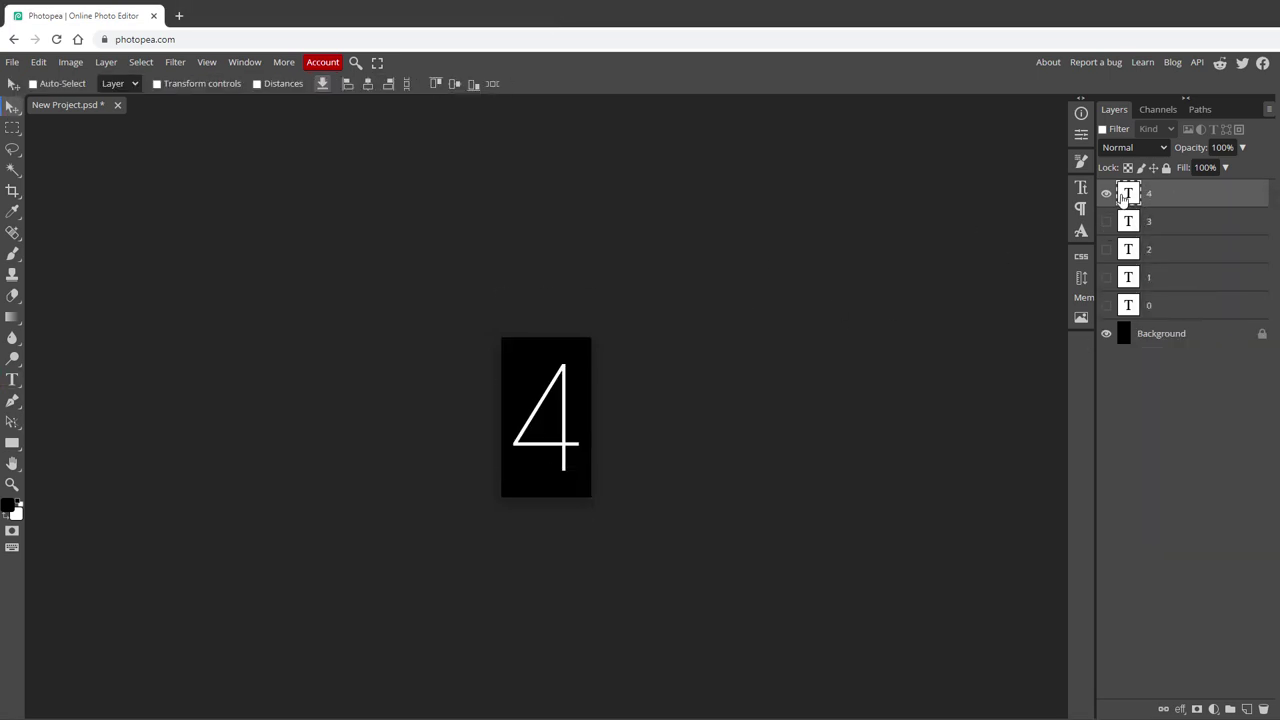
# - Create the digits "5" and "6" as text layers copied from the preceding digit, keeping the earlier digits hidden
pyautogui.doubleClick(1128, 193)
pyautogui.write('5v')
pyautogui.hotkey('ctrl', 'j')
pyautogui.doubleClick(1128, 193)
pyautogui.write('6')
# - Duplicate the top digit layer repeatedly to create the digits "7", "8" and "9", hiding each earlier digit
pyautogui.hotkey('ctrl', 'j')
pyautogui.write('v')
pyautogui.doubleClick(1128, 193)
pyautogui.write('7')
pyautogui.hotkey('ctrl', 'j')
pyautogui.write('v')
pyautogui.doubleClick(1128, 193)
pyautogui.write('8v')
pyautogui.hotkey('ctrl', 'j')
pyautogui.doubleClick(1128, 193)
pyautogui.write('9v')
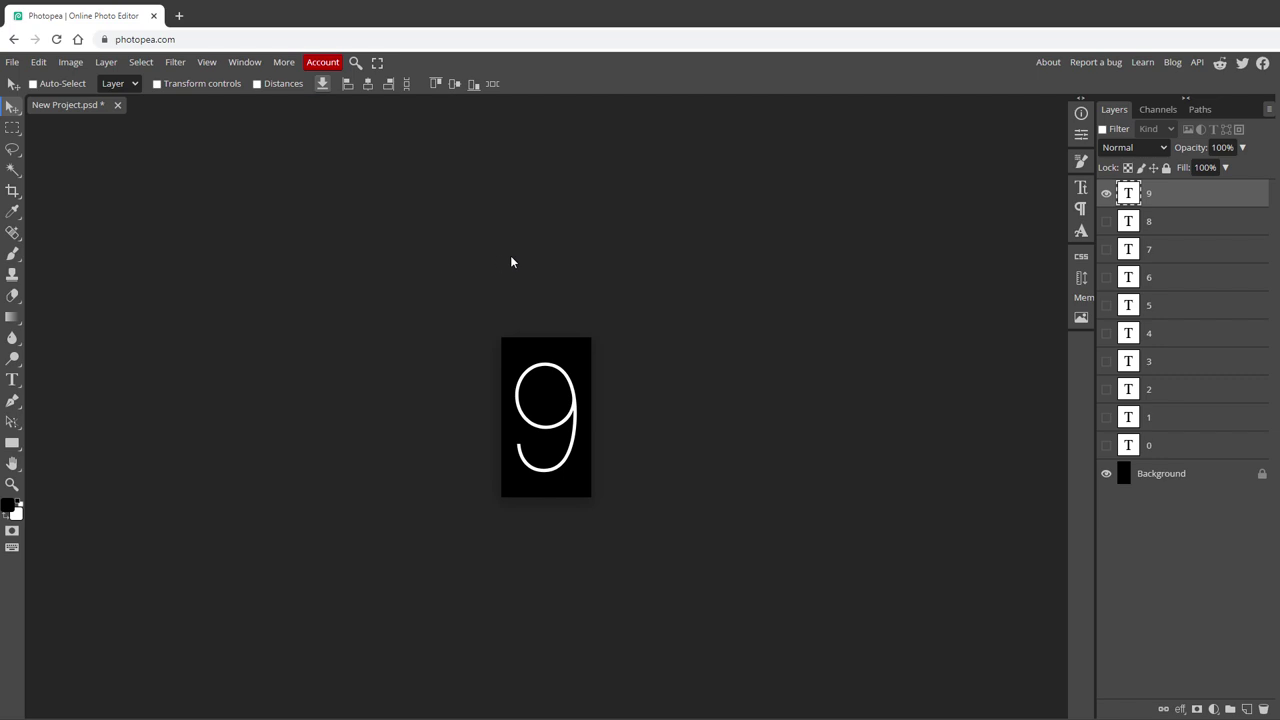
pyautogui.click(12, 62)
pyautogui.moveTo(45, 239)
pyautogui.click(170, 248)
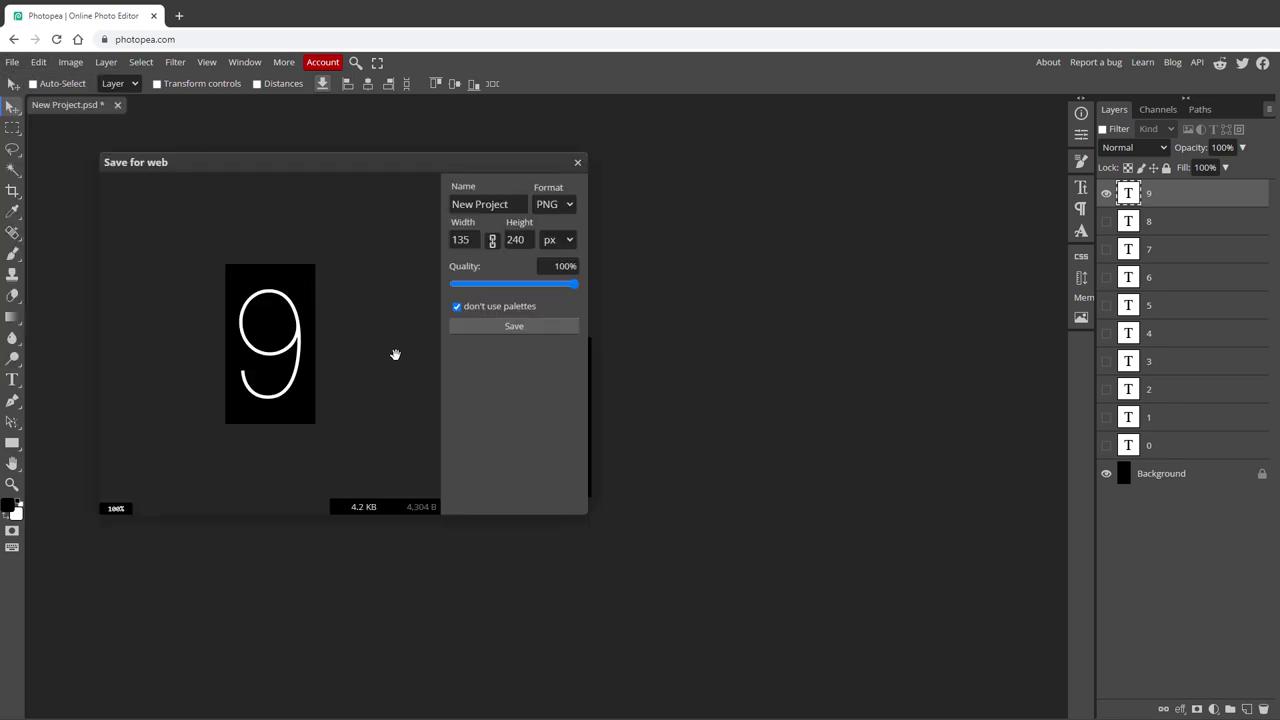
pyautogui.click(577, 164)
# - Show all digit layers and export every layer as PNG, with the "-e-" name filter off and palettes not used
pyautogui.moveTo(1106, 221); pyautogui.dragTo(1106, 445)
pyautogui.click(12, 62)
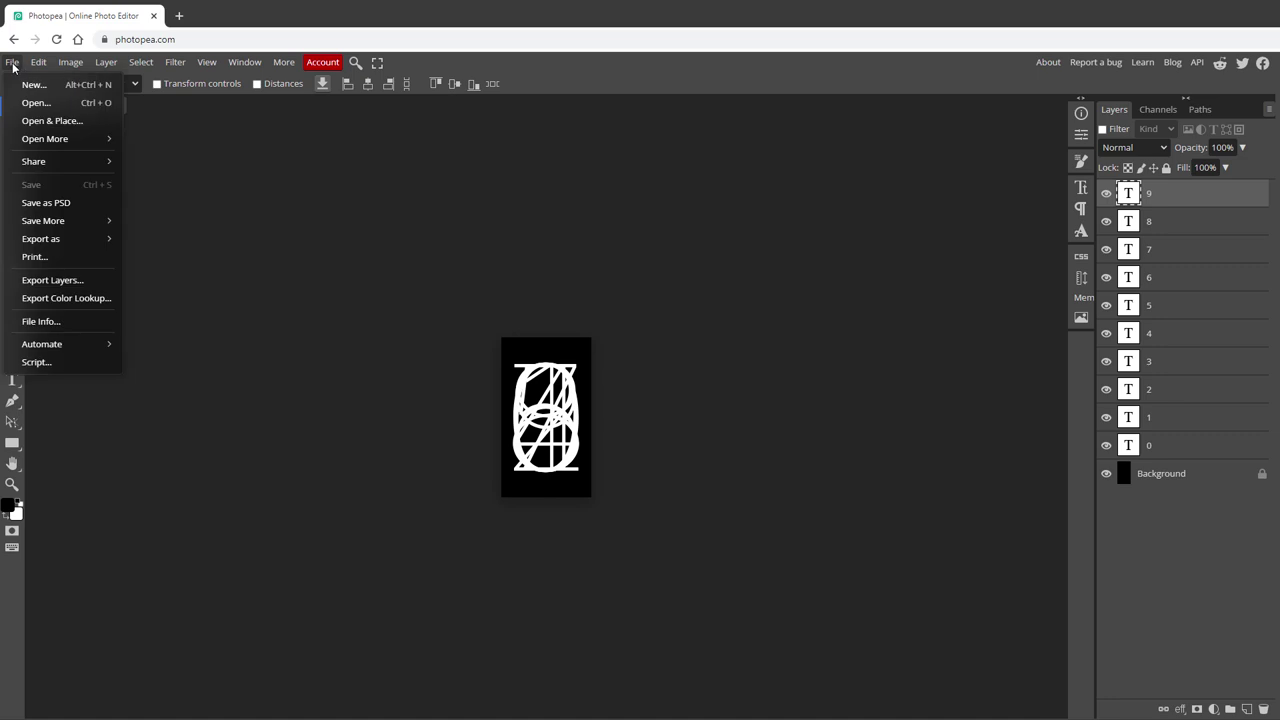
pyautogui.click(61, 280)
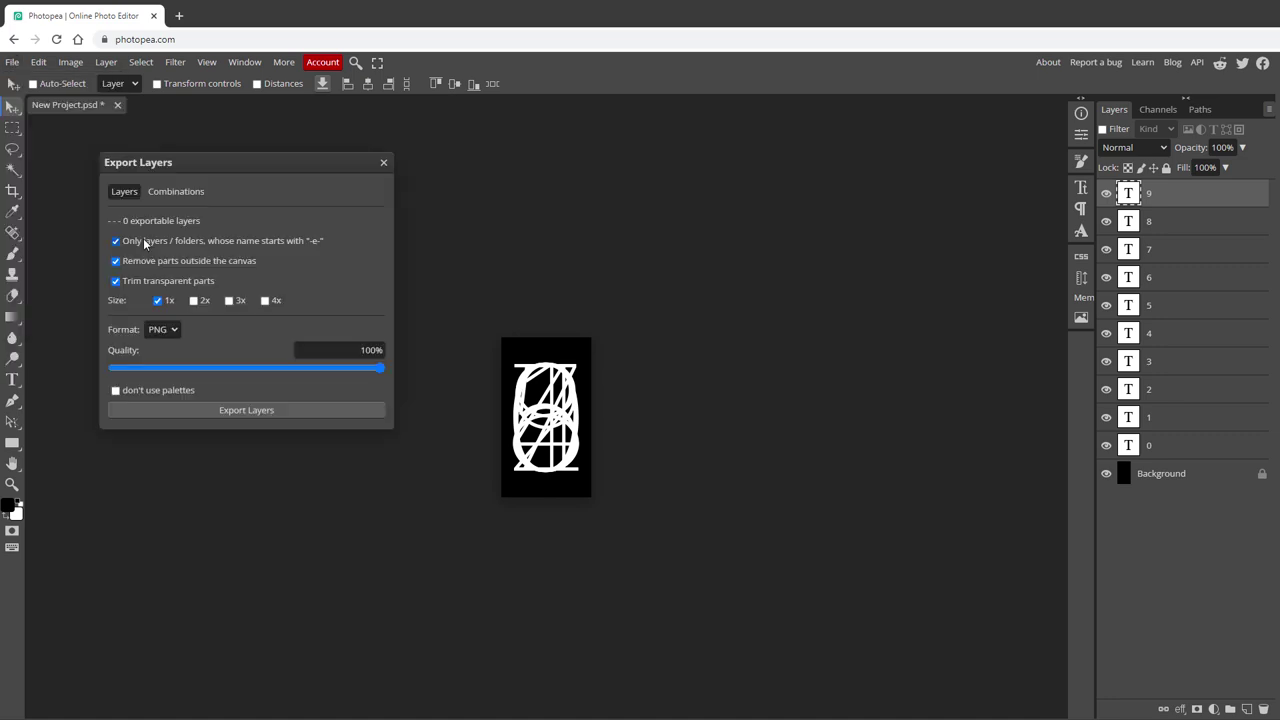
pyautogui.click(160, 390)
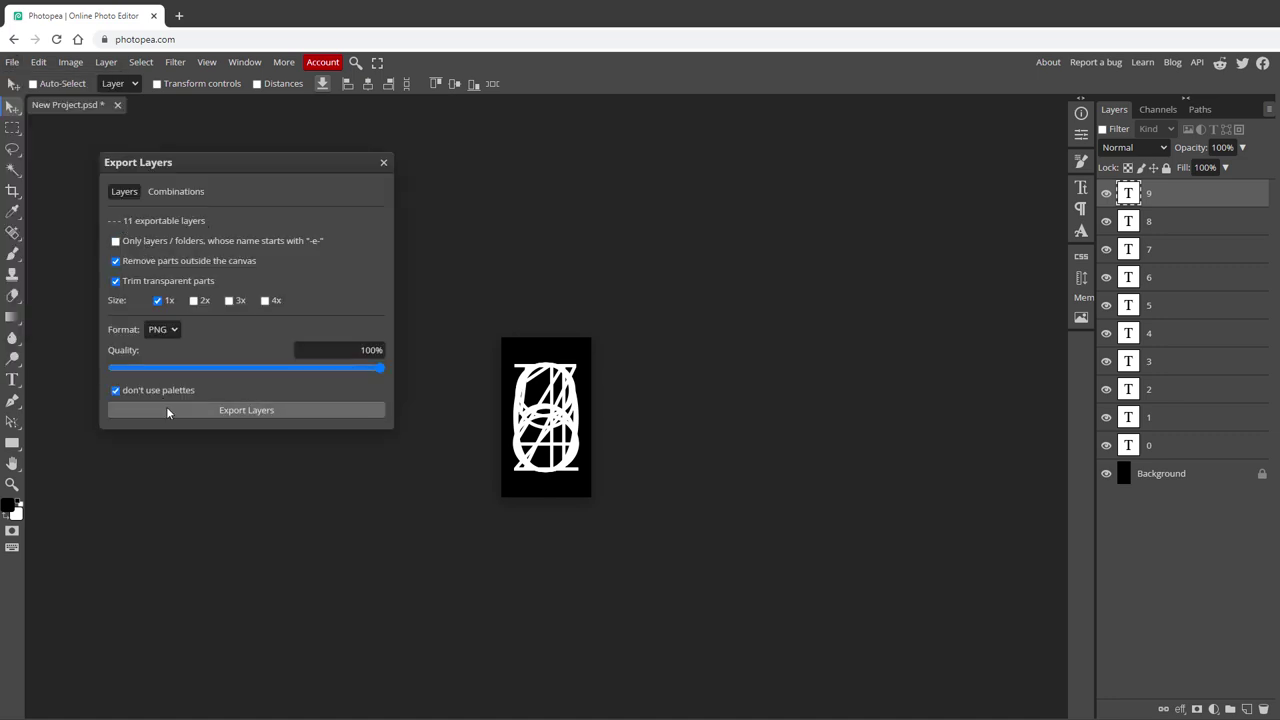
pyautogui.click(167, 408)
# - Open the downloaded assets archive and inspect all of the exported PNG images
pyautogui.click(80, 700)
pyautogui.moveTo(1013, 560); pyautogui.dragTo(185, 201)
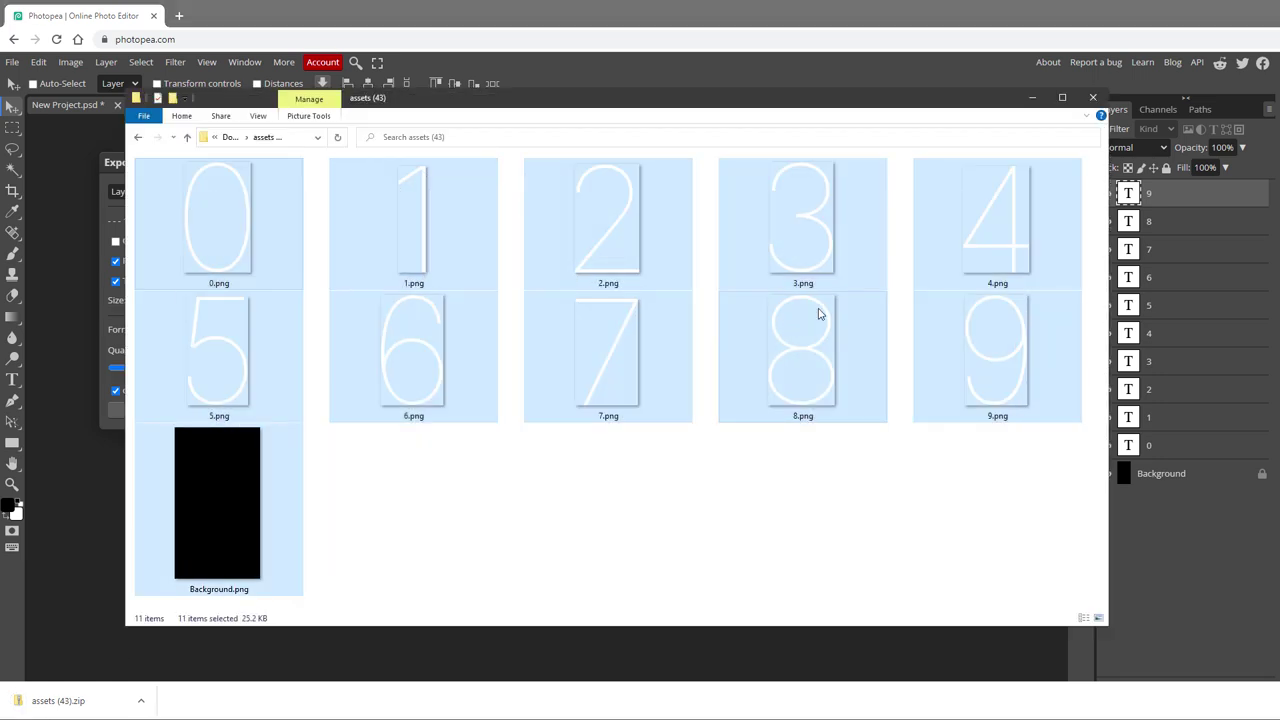
# - Duplicate the Background layer, place the copy directly beneath layer 1 and group the two layers
pyautogui.click(1152, 475)
pyautogui.hotkey('ctrl', 'j')
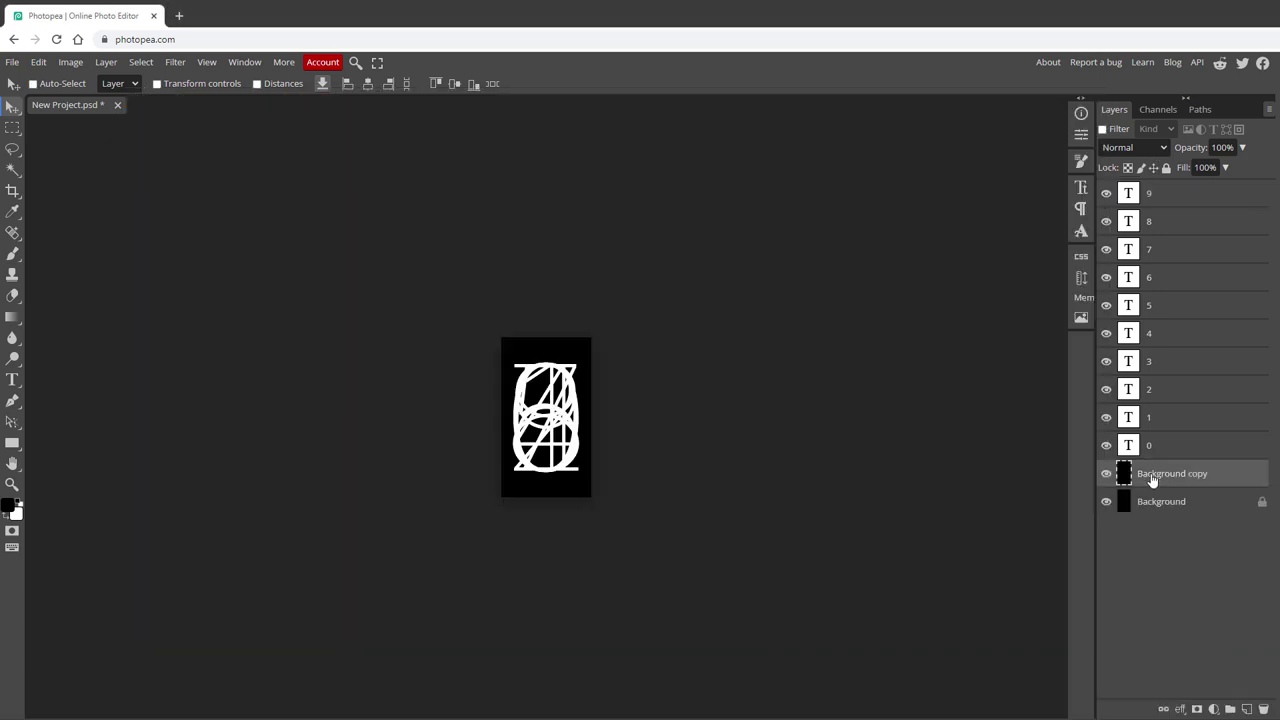
pyautogui.moveTo(1152, 475); pyautogui.dragTo(1157, 428)
pyautogui.keyDown('shift'); pyautogui.click(1157, 420); pyautogui.keyUp('shift')
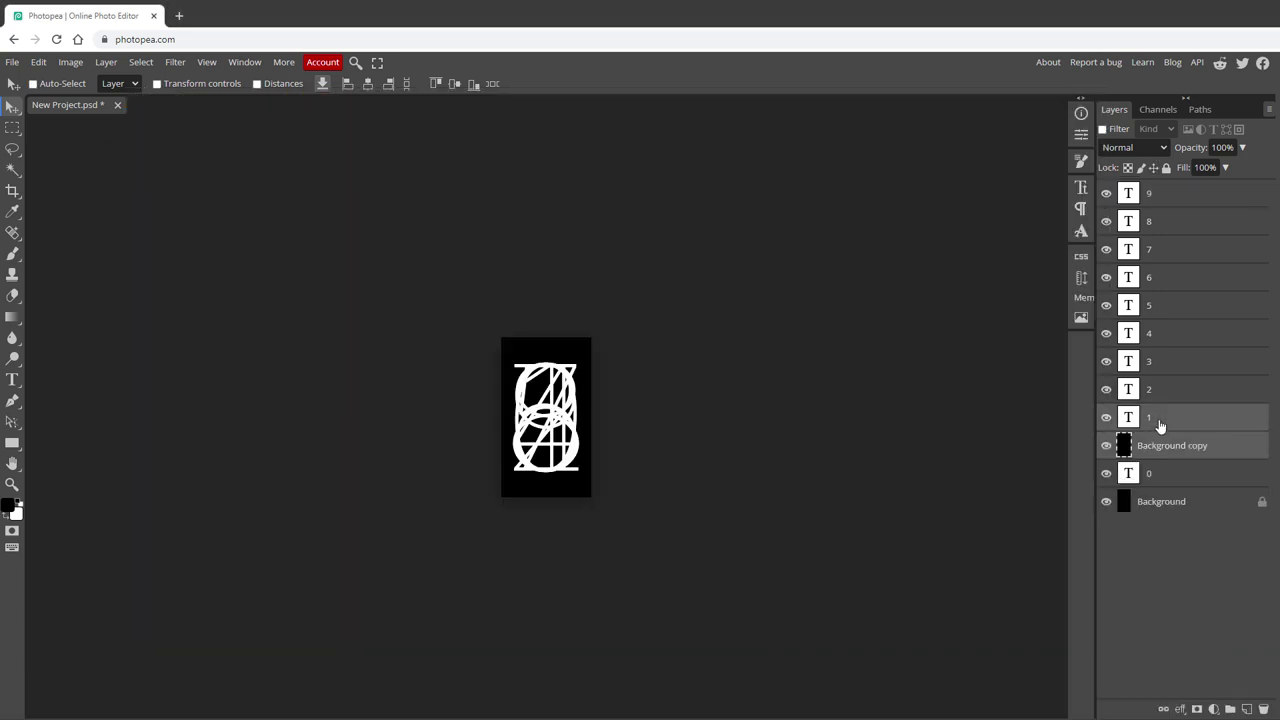
pyautogui.hotkey('ctrl', 'g')
# - Rename the group holding layer 1 and its background copy as "-e- 1"
pyautogui.doubleClick(1165, 417)
pyautogui.press('BackSpace')
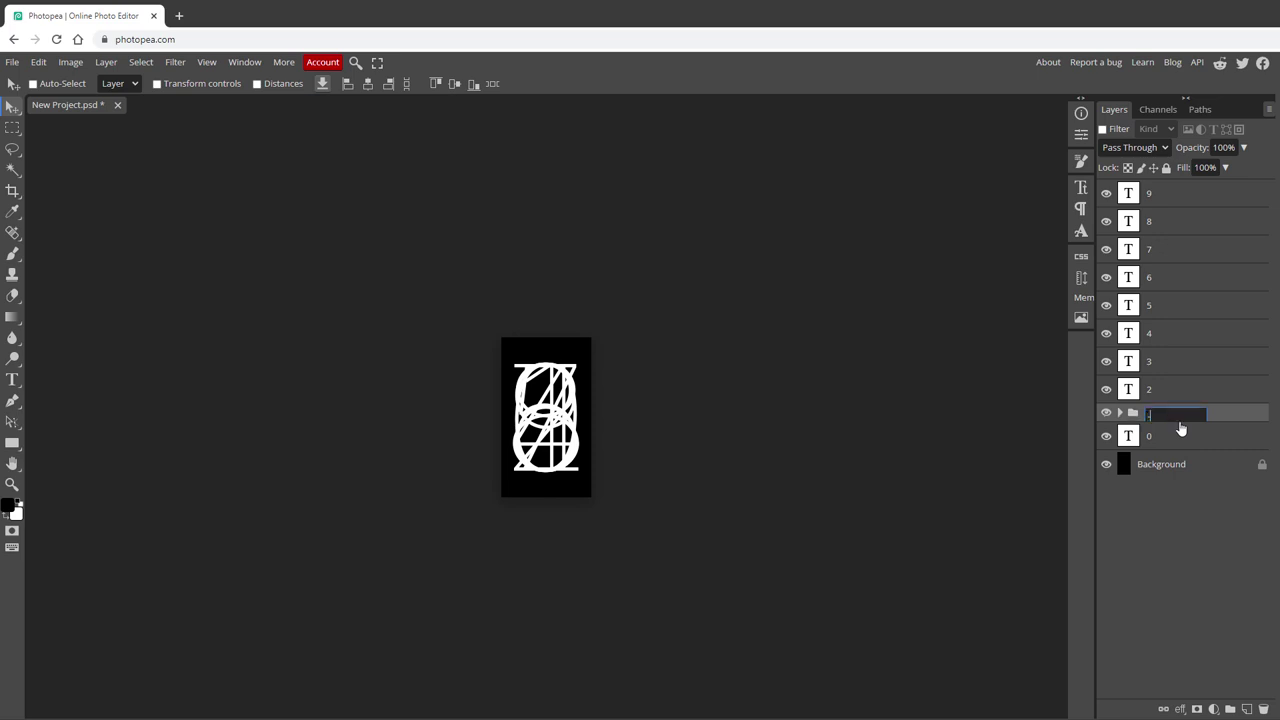
pyautogui.write('-e- 1')
pyautogui.press('Return')
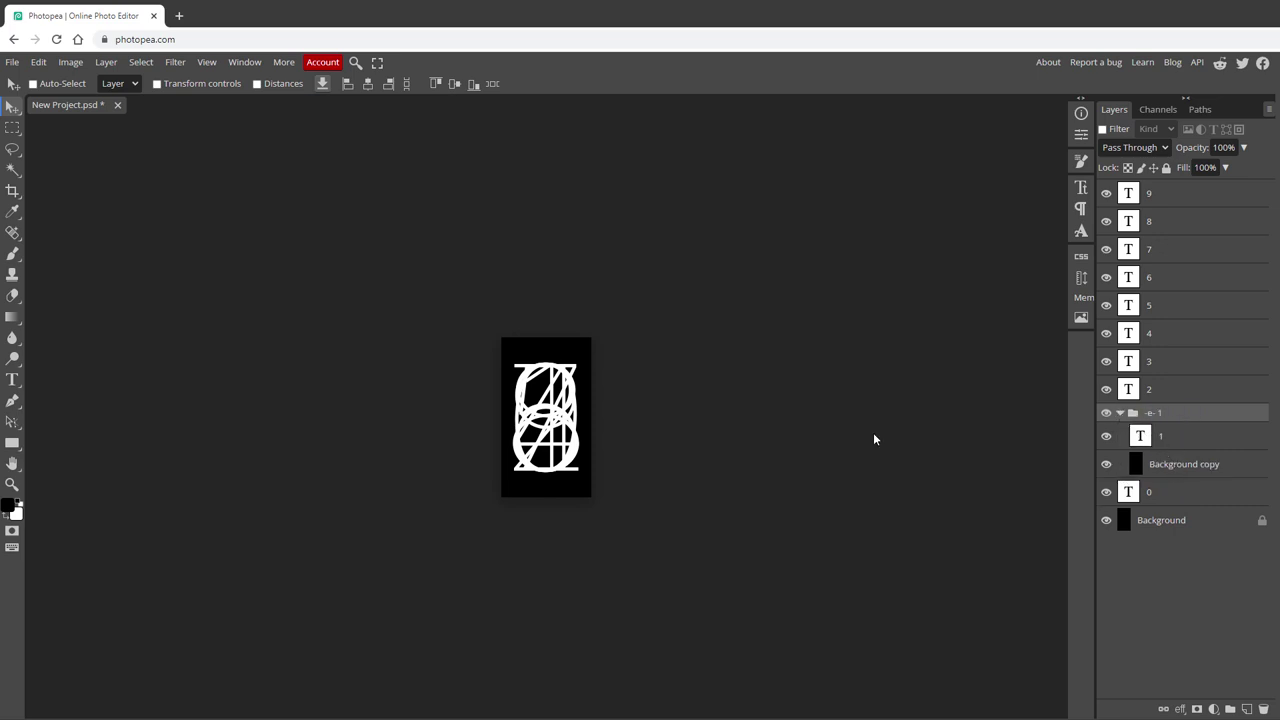
pyautogui.click(1166, 466)
pyautogui.click(1150, 413)
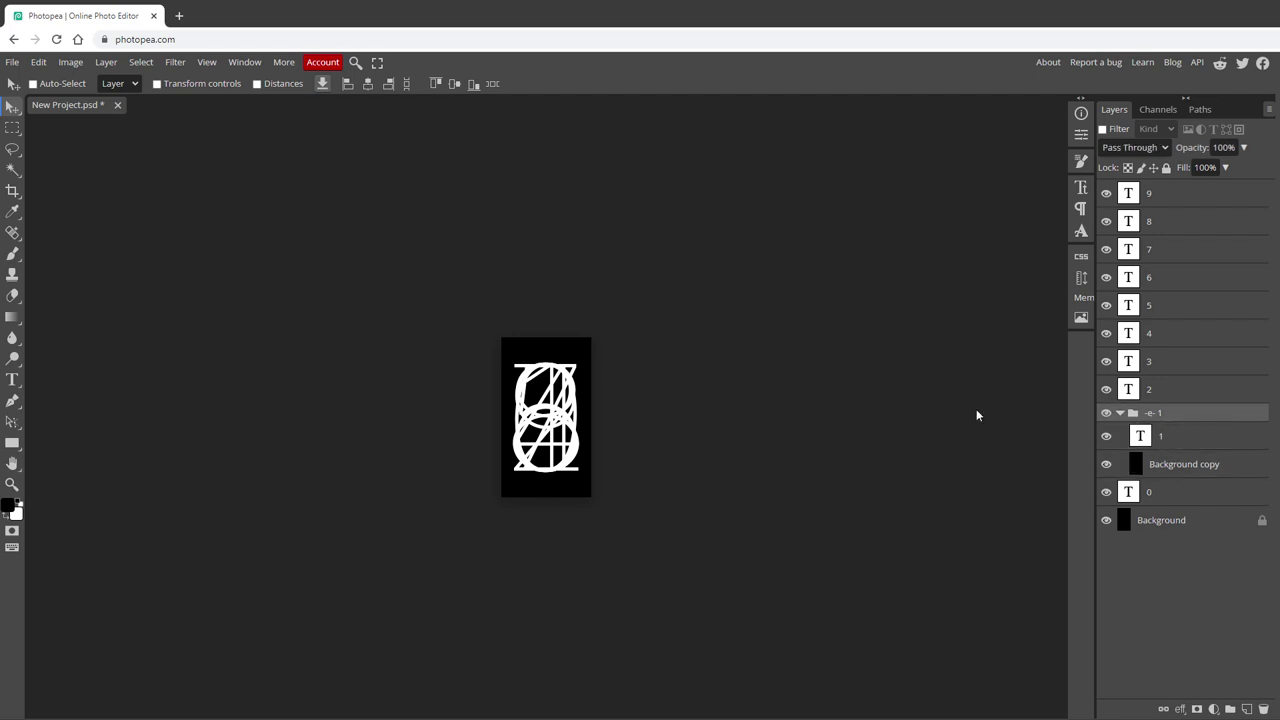
pyautogui.click(1177, 442)
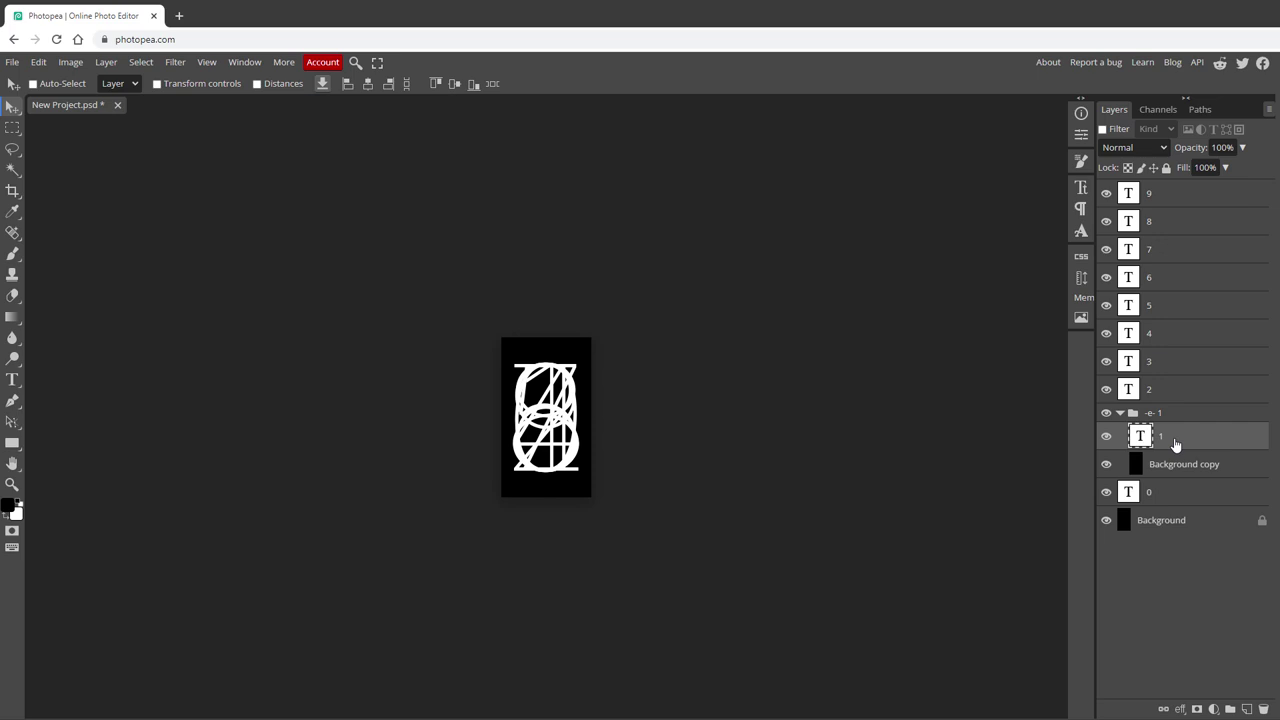
# - Move layer 1 out of the "-e- 1" group and delete that group together with the background copy
pyautogui.moveTo(1166, 437); pyautogui.dragTo(1174, 410)
pyautogui.click(1163, 442)
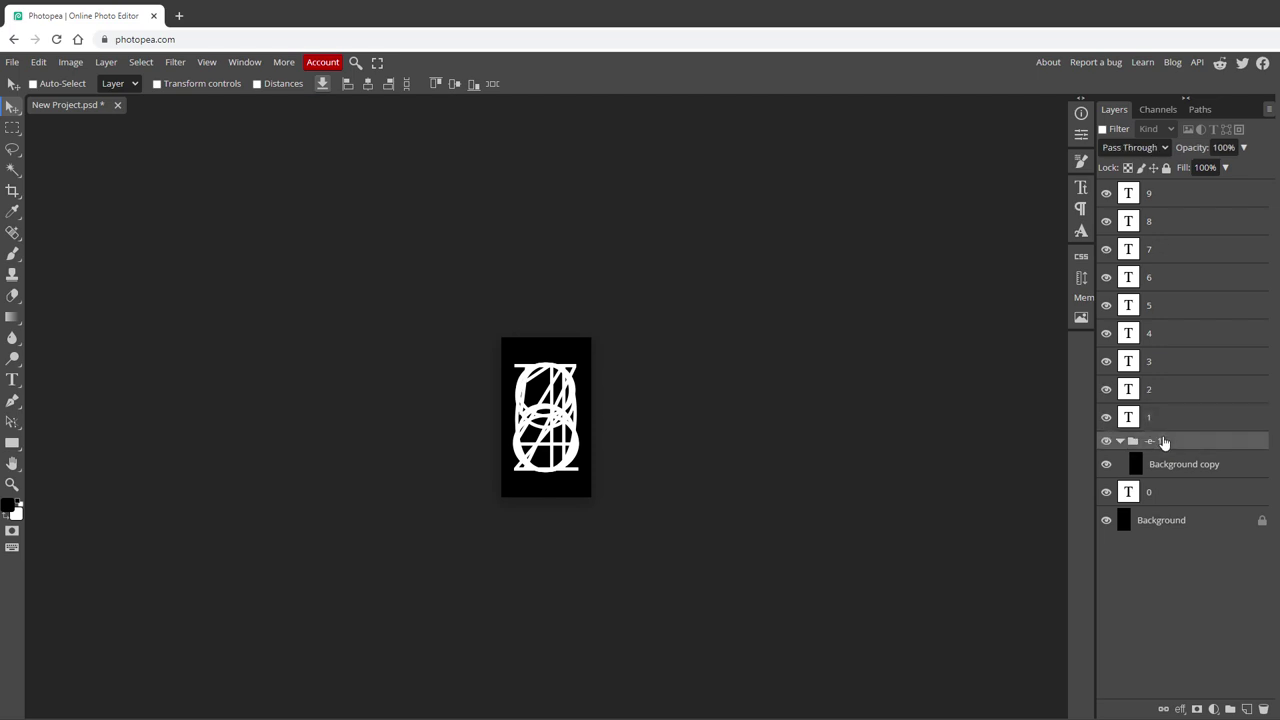
pyautogui.press('Delete')
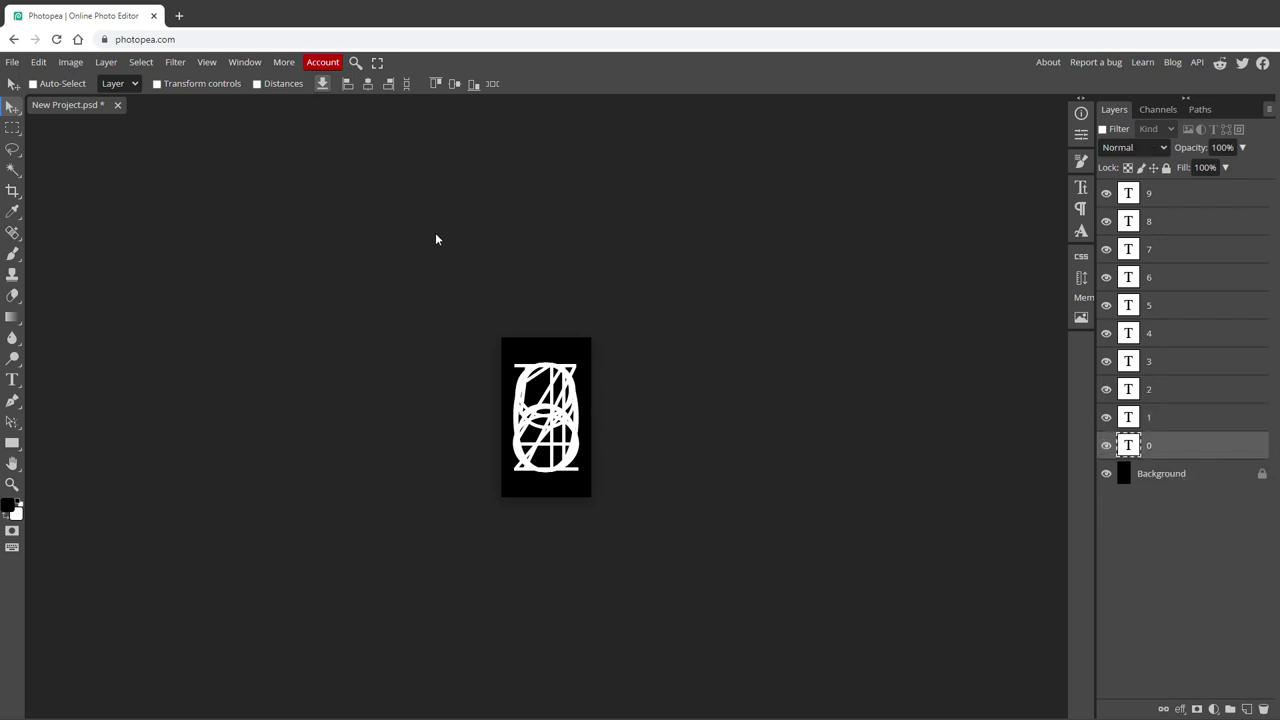
# - Review the Combinations mode of the layer export and its file naming options, then close it without exporting
pyautogui.click(12, 62)
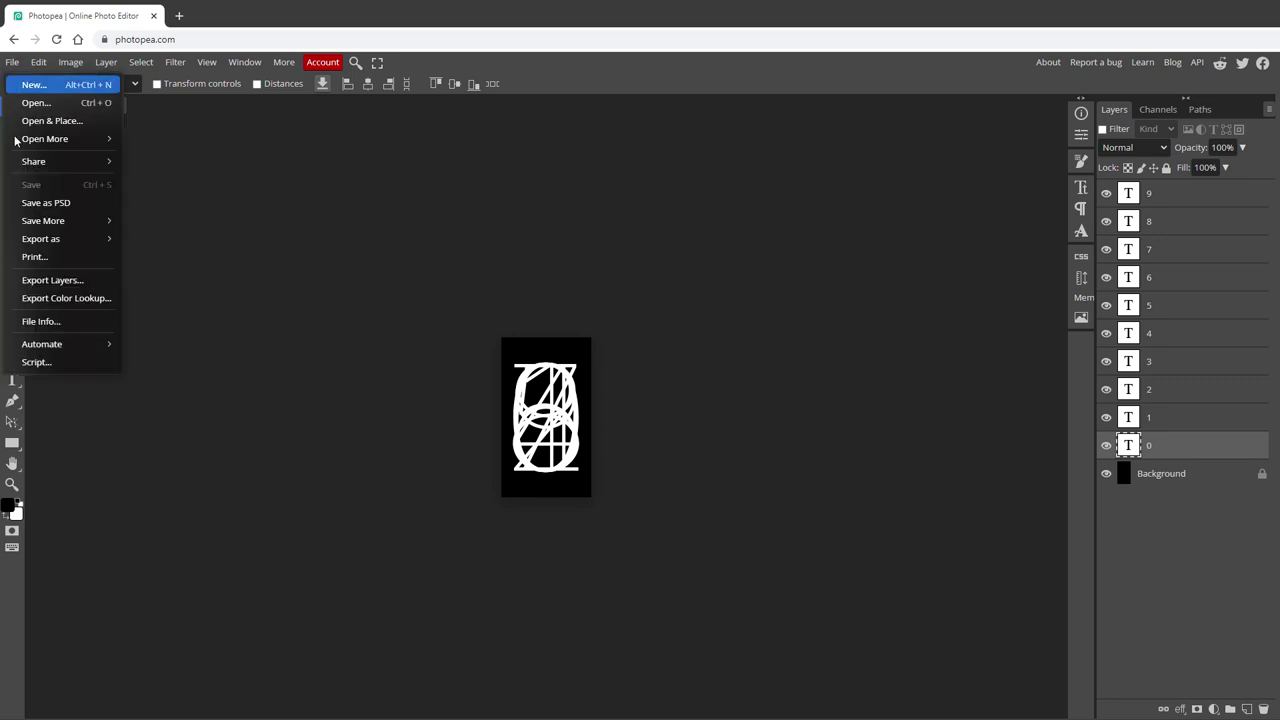
pyautogui.click(45, 279)
pyautogui.click(172, 190)
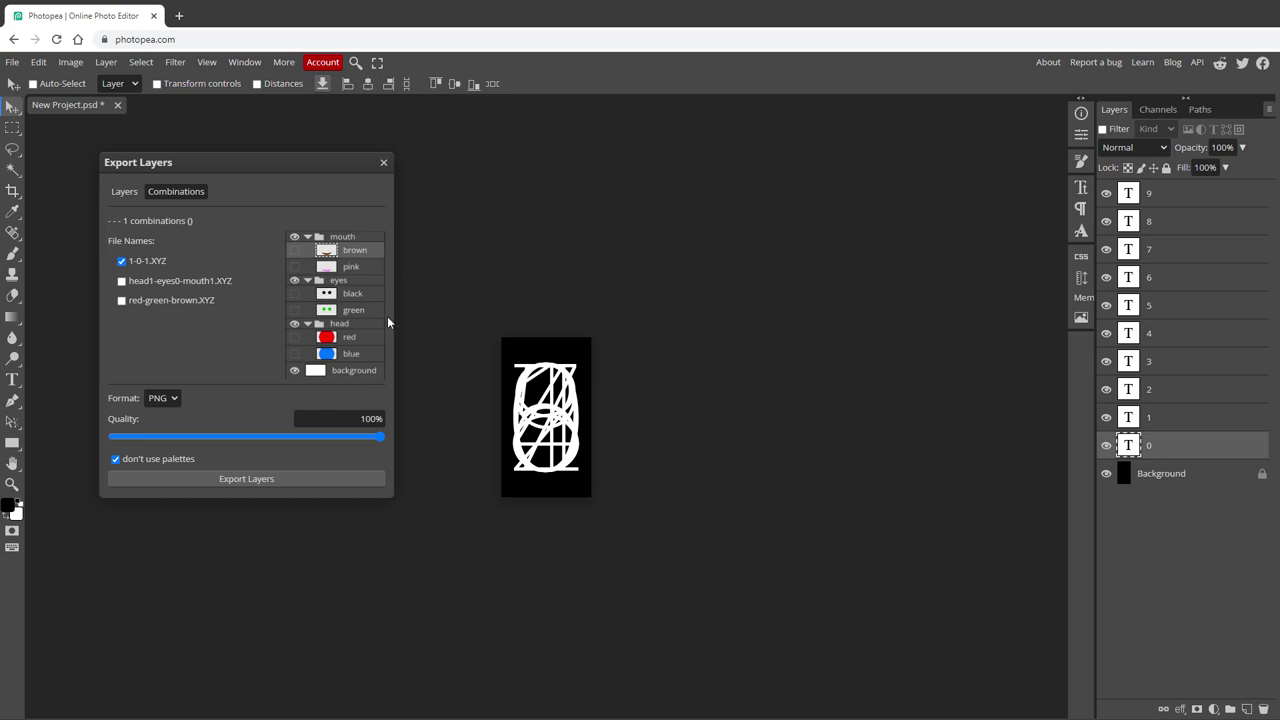
pyautogui.click(383, 162)
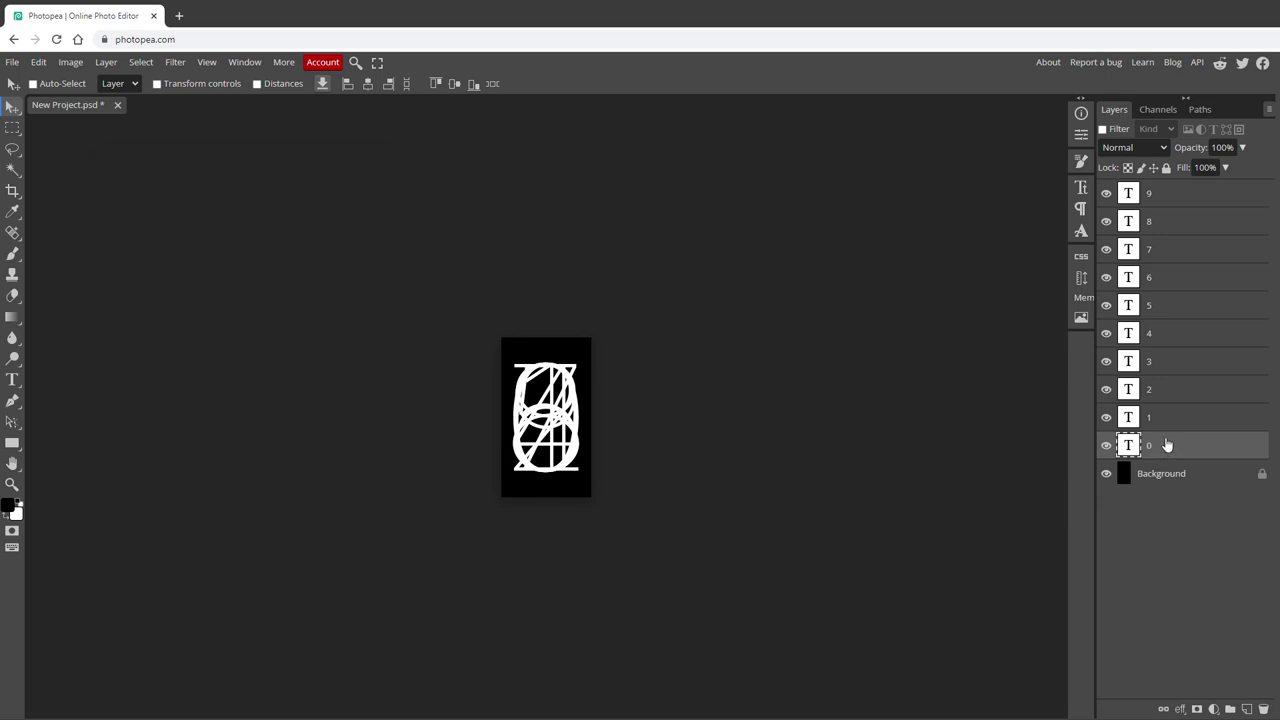
# - Group all digit layers from 0 to 9 and name the group "digits"
pyautogui.keyDown('shift'); pyautogui.click(1171, 200); pyautogui.keyUp('shift')
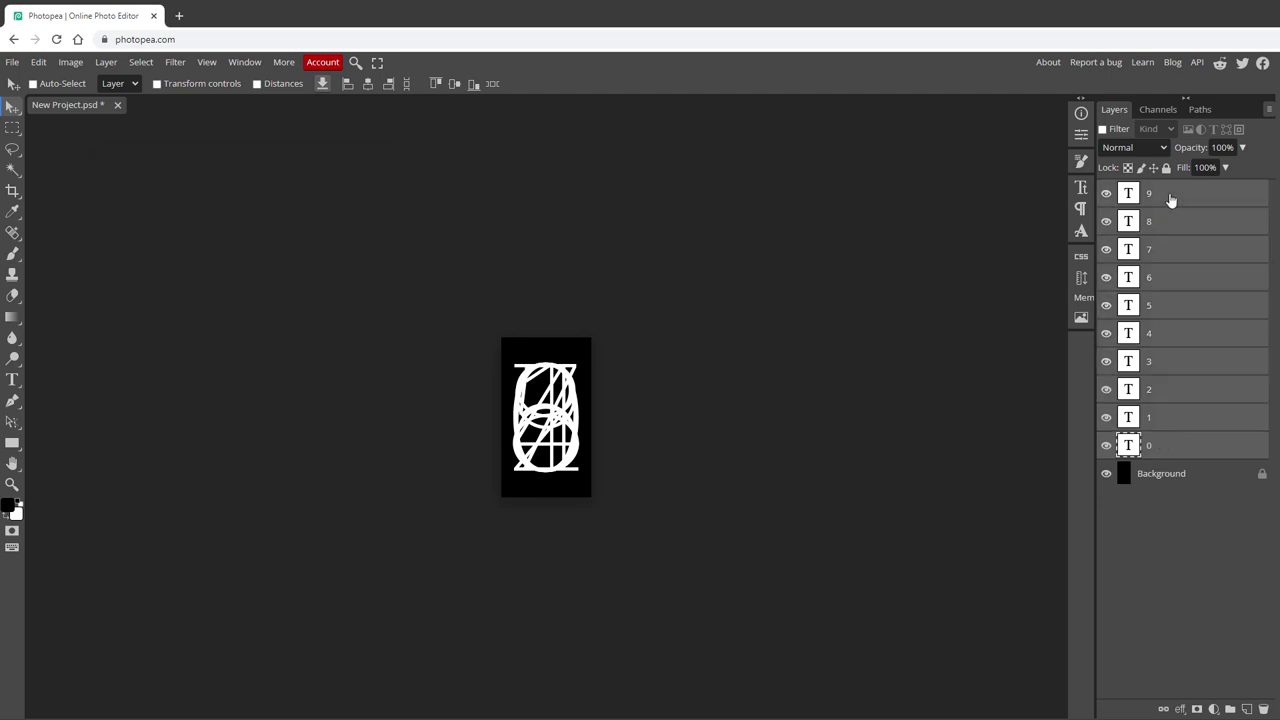
pyautogui.hotkey('ctrl', 'g')
pyautogui.doubleClick(1168, 192)
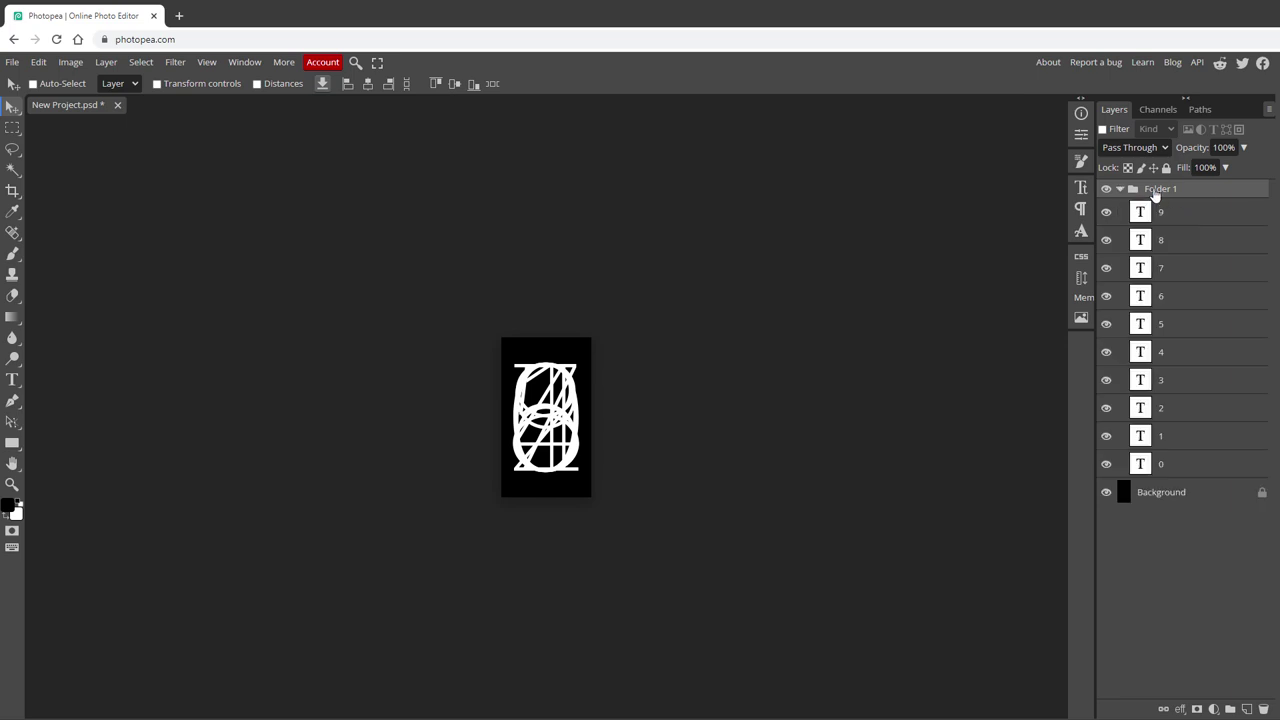
pyautogui.write('digits')
# - Export all layer combinations as PNG at 100% quality without palettes, and check the exported digit images
pyautogui.click(12, 62)
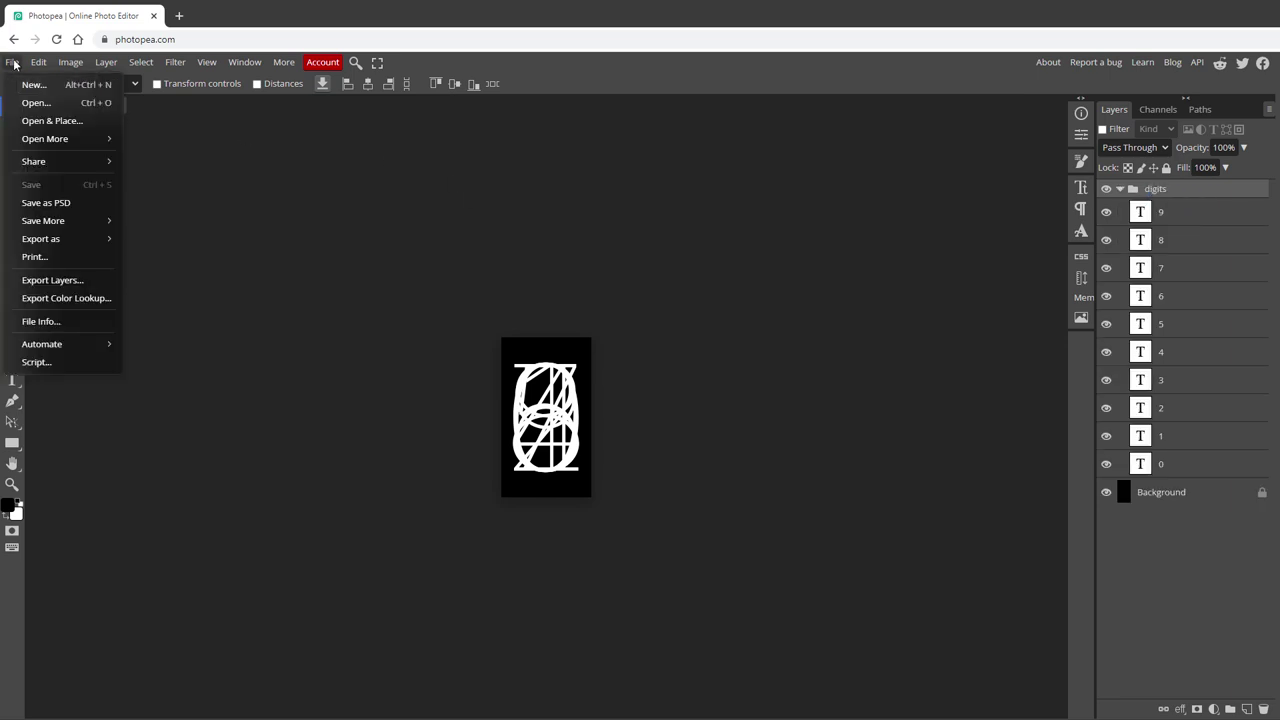
pyautogui.click(60, 283)
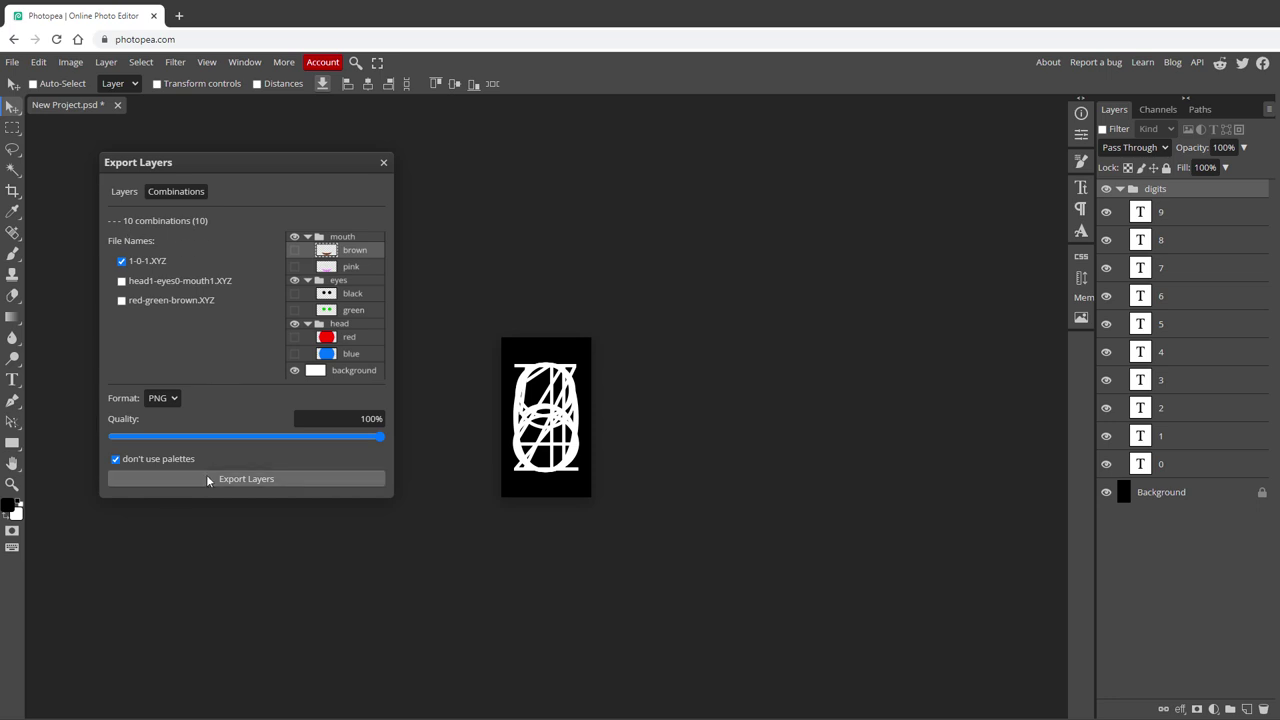
pyautogui.click(207, 476)
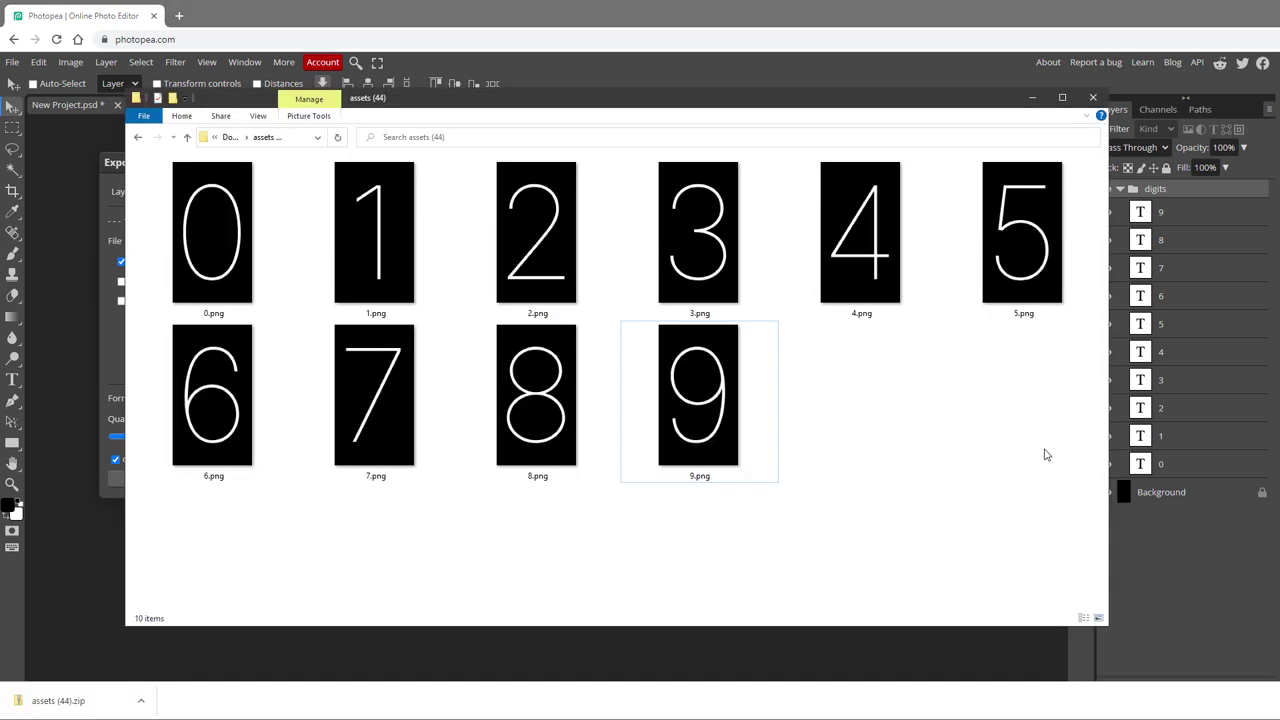
pyautogui.moveTo(1045, 455); pyautogui.dragTo(220, 222)
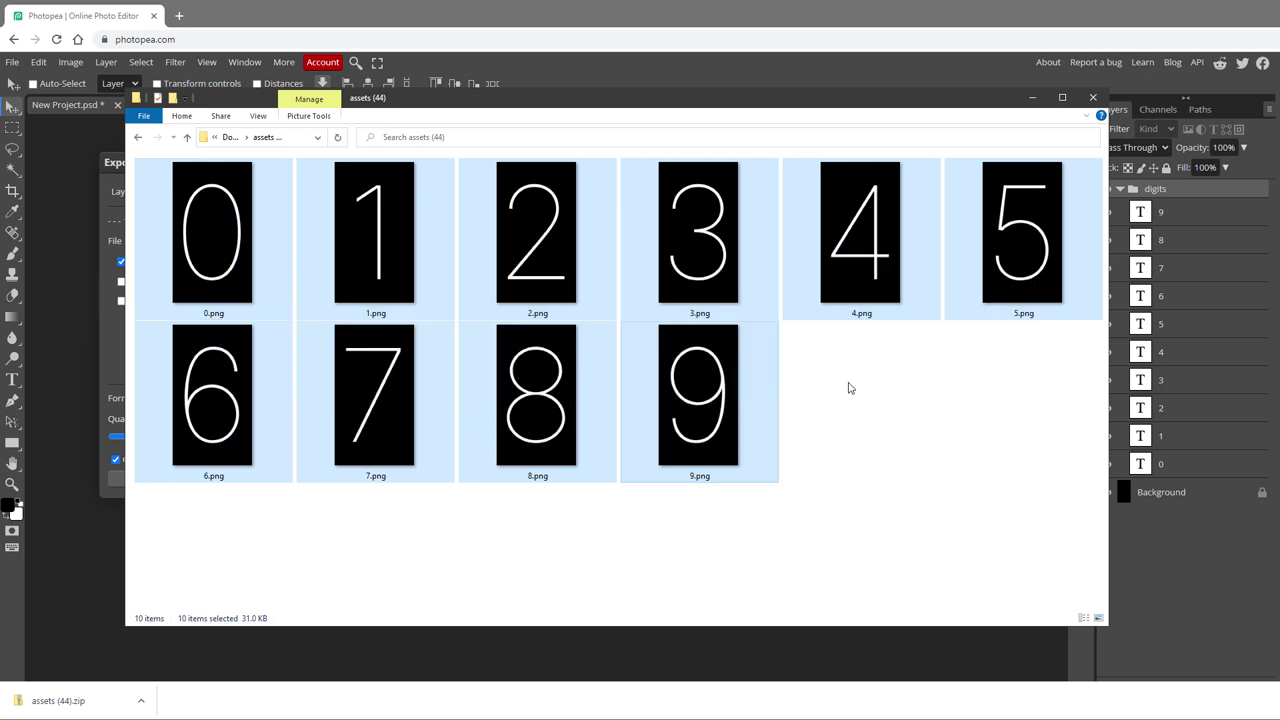
pyautogui.click(849, 386)
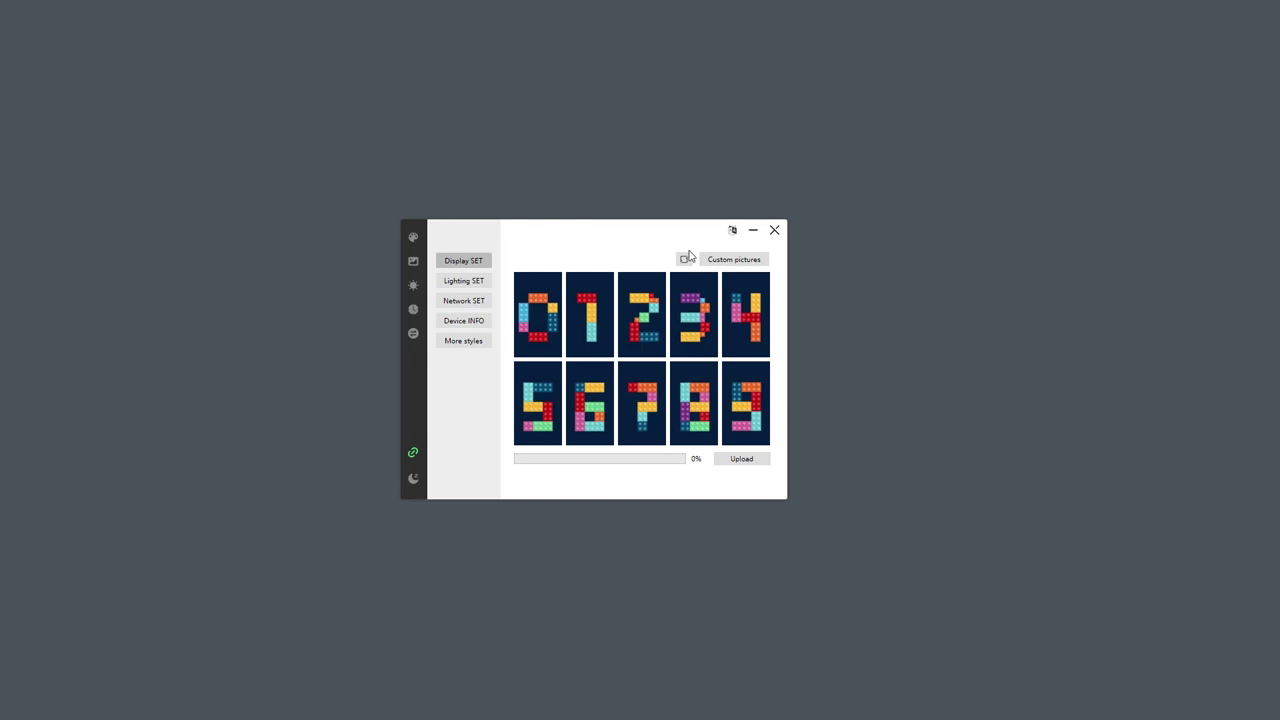
# - In the clock's display software, load 0.png to 9.png as custom pictures and upload them
pyautogui.click(728, 262)
pyautogui.moveTo(950, 345); pyautogui.dragTo(308, 80)
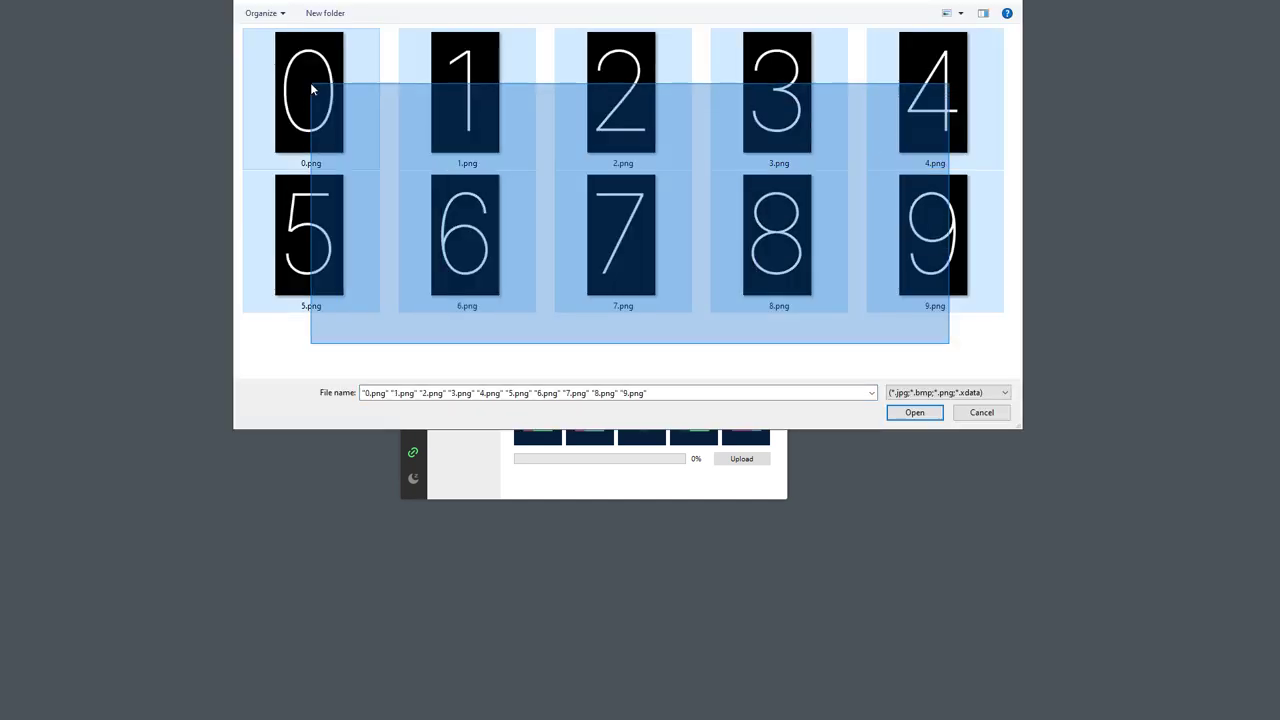
pyautogui.click(905, 415)
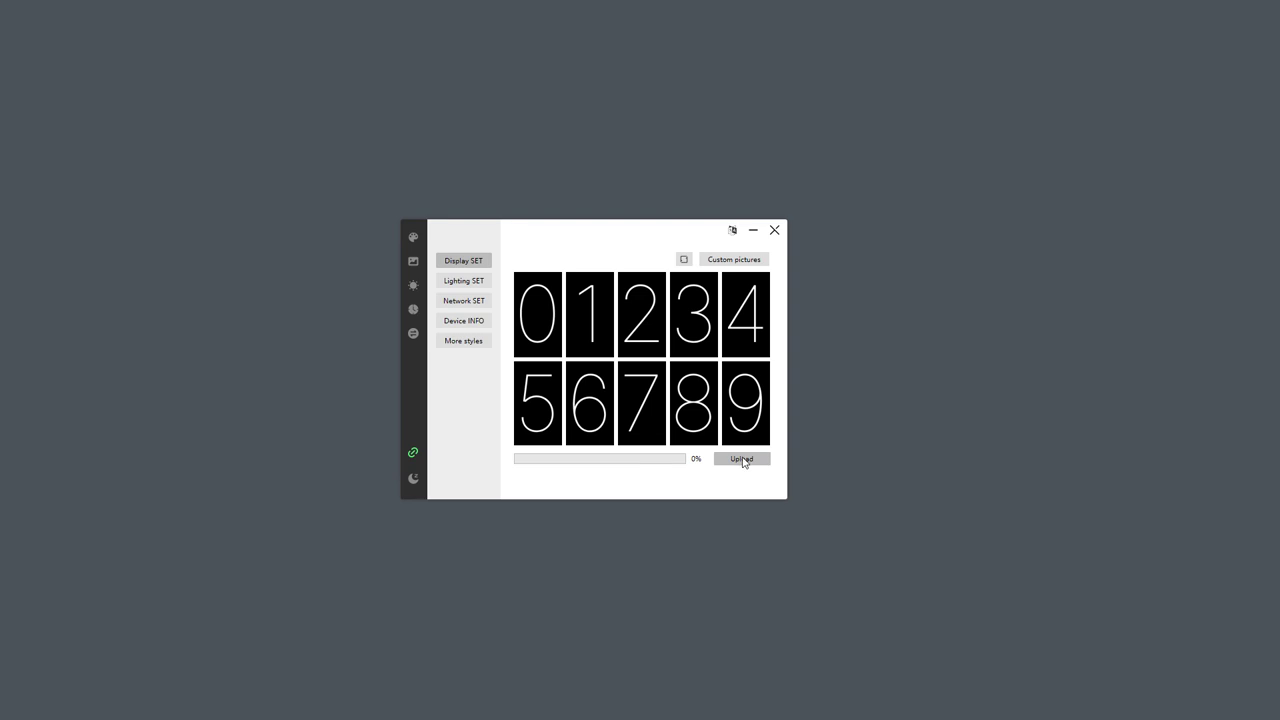
pyautogui.click(735, 462)
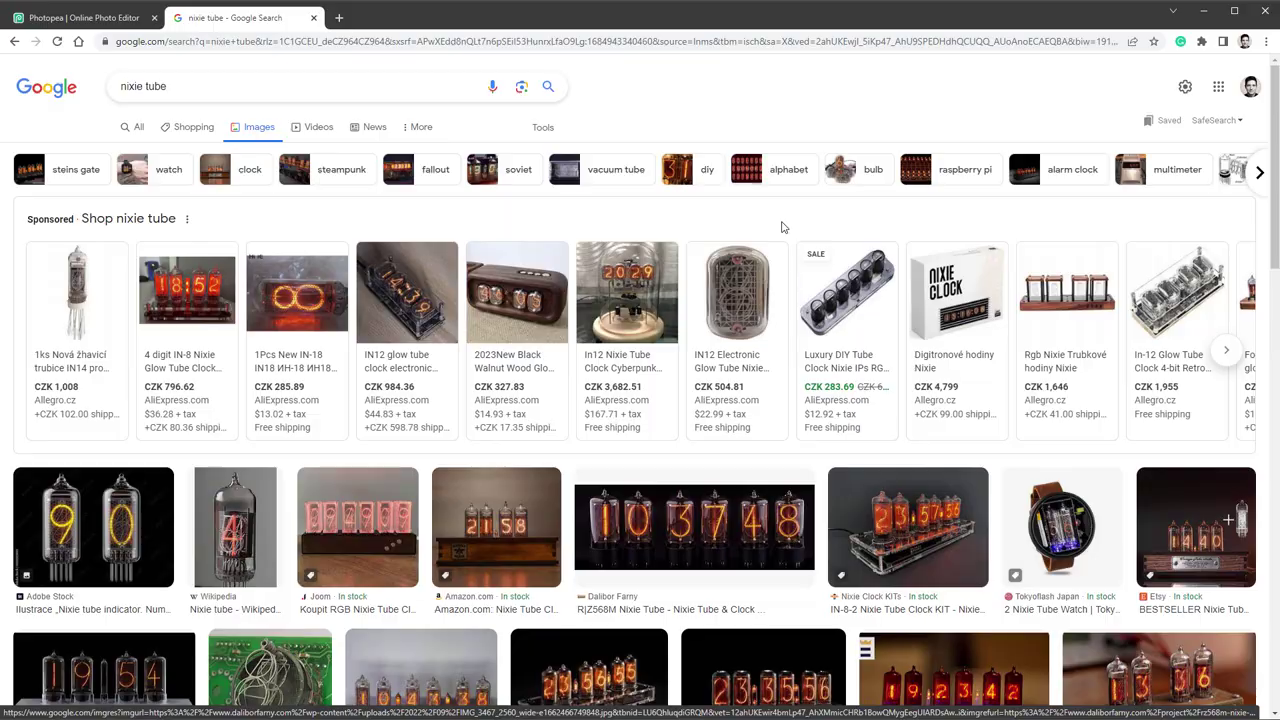
# - Open the R|Z568M Nixie Tube page from the image search results and study its glowing digits as a reference
pyautogui.scroll(-3, 783, 227)
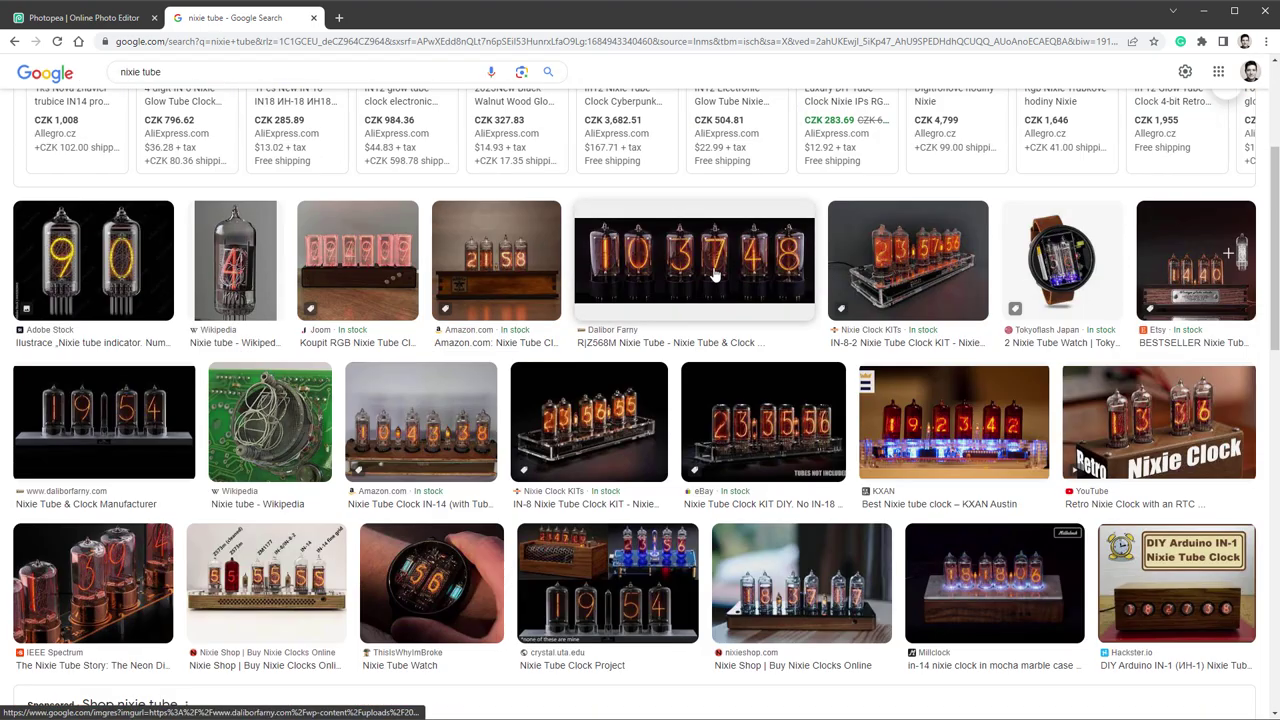
pyautogui.click(714, 277)
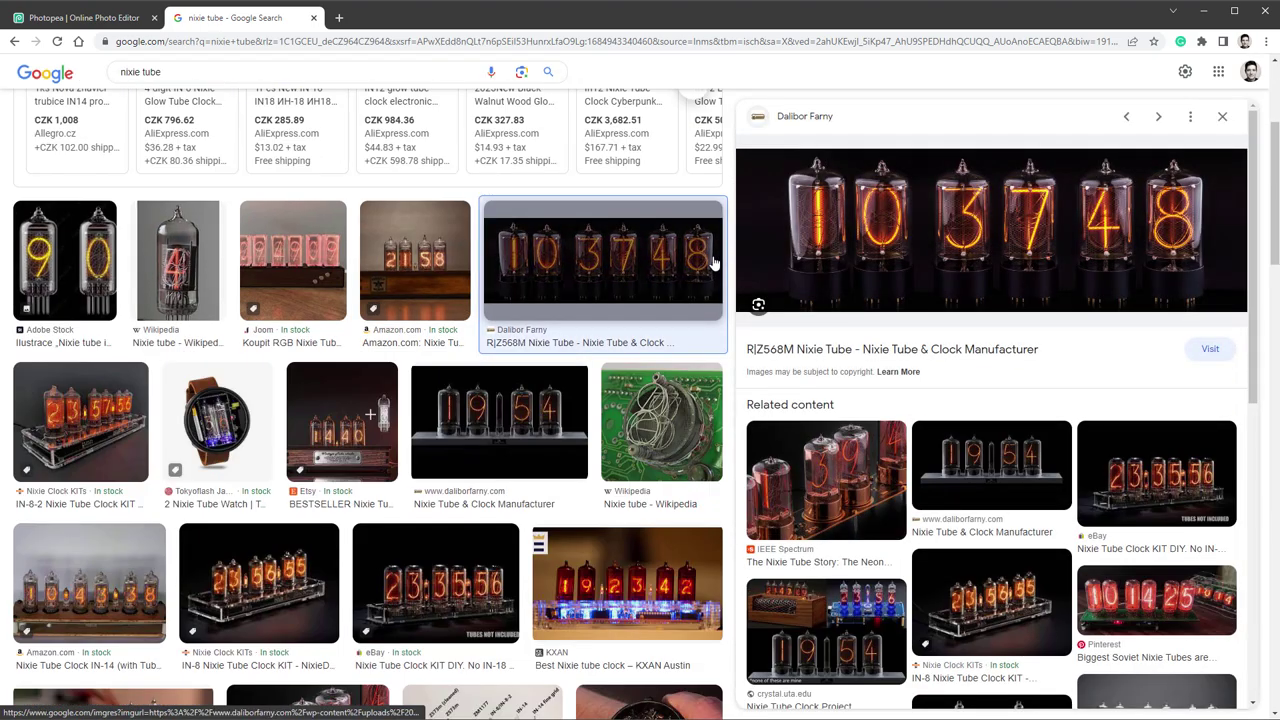
pyautogui.click(820, 253)
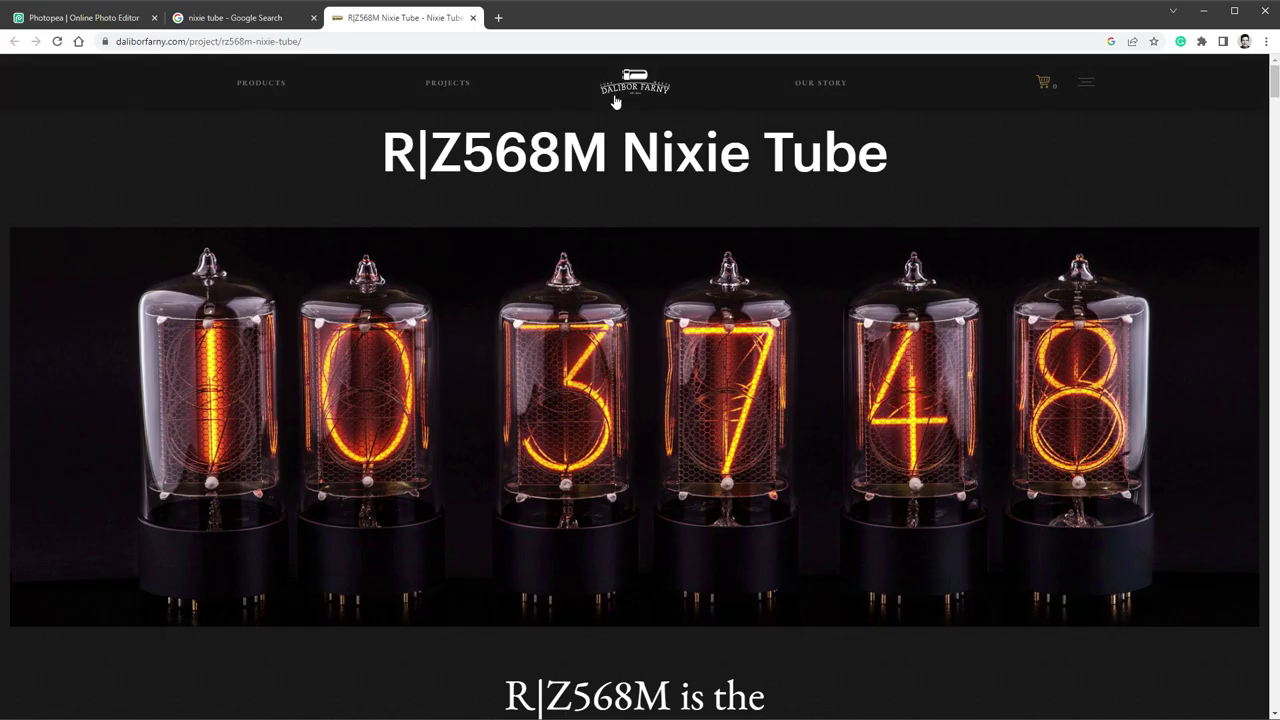
pyautogui.scroll(-1, 840, 406)
pyautogui.scroll(-1, 840, 406)
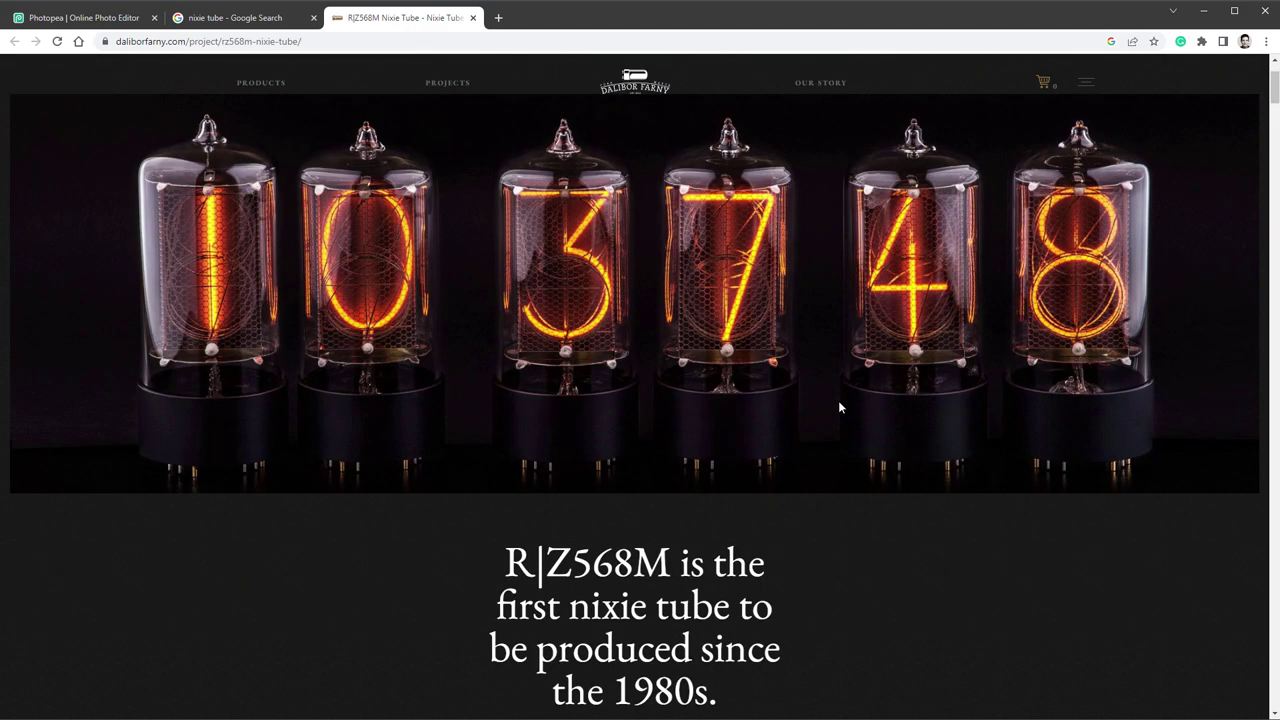
pyautogui.scroll(2, 842, 437)
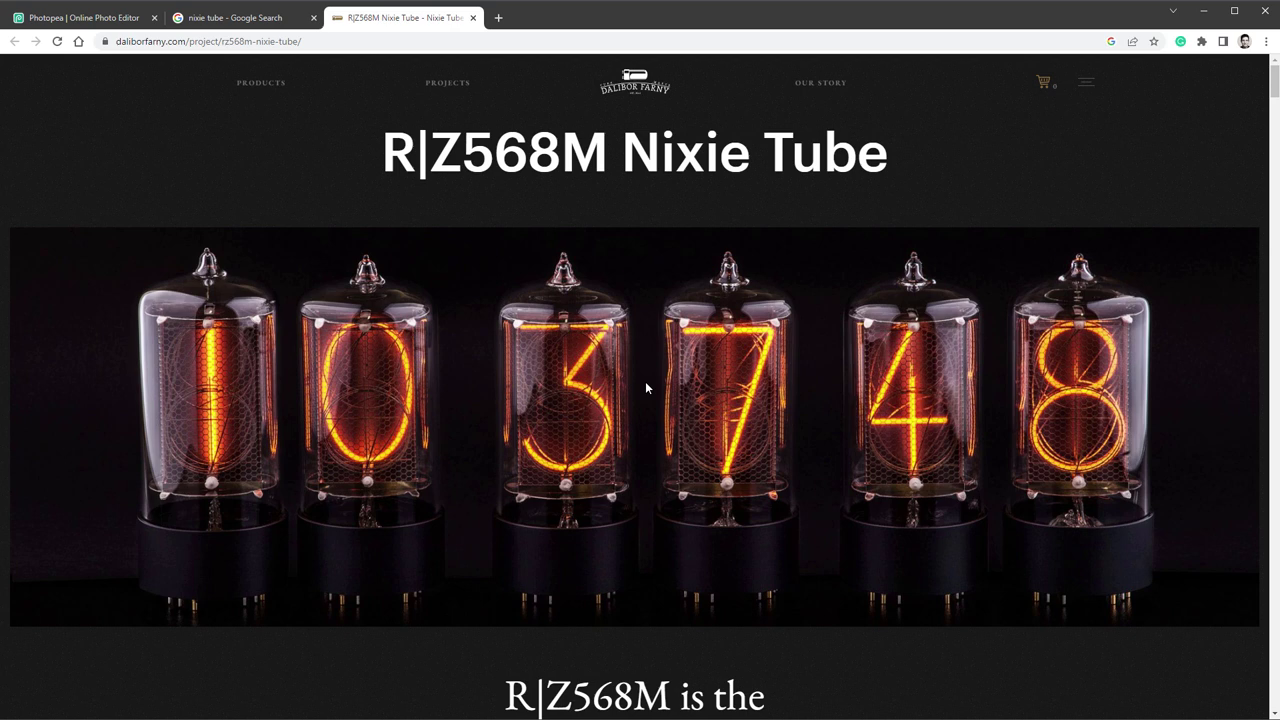
# - Switch back to Photopea and hide every digit layer except 3, keeping the Background shown
pyautogui.hotkey('ctrl', '1')
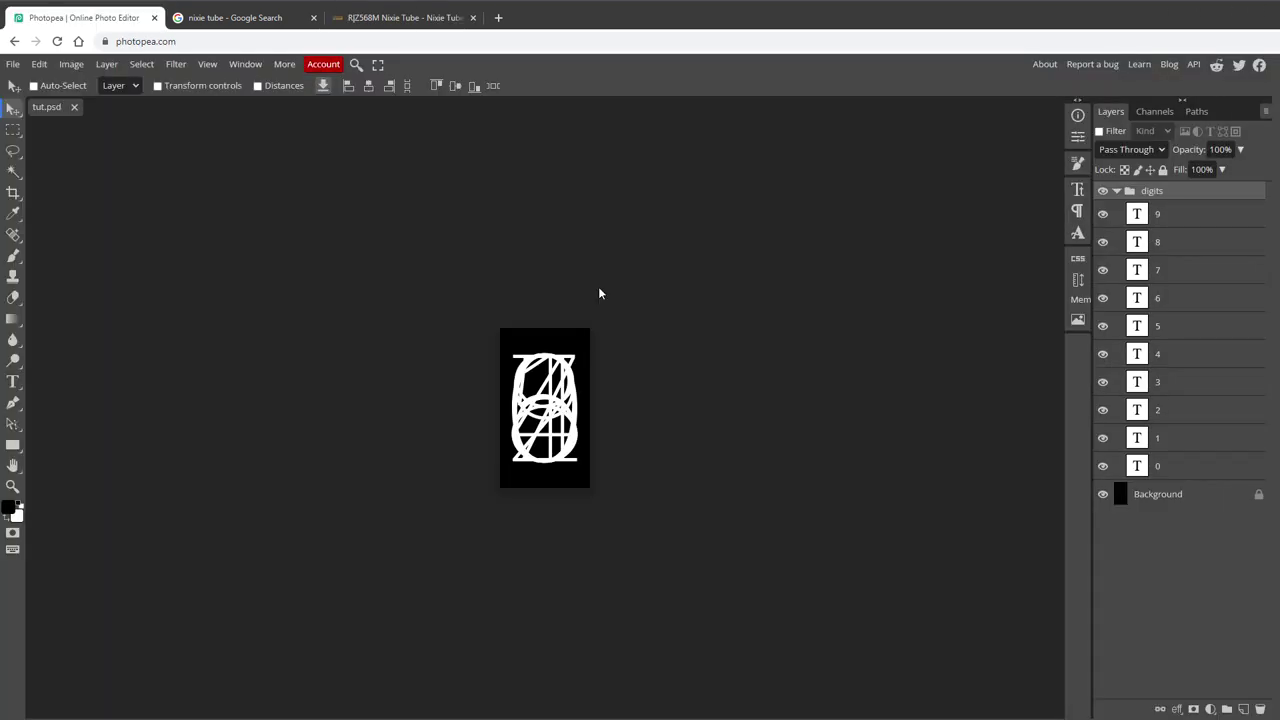
pyautogui.press('z')
pyautogui.click(527, 428)
pyautogui.click(527, 428)
pyautogui.moveTo(560, 396); pyautogui.dragTo(287, 408)
pyautogui.press('v')
pyautogui.moveTo(1103, 214); pyautogui.dragTo(1103, 360)
pyautogui.moveTo(1103, 410); pyautogui.dragTo(1103, 460)
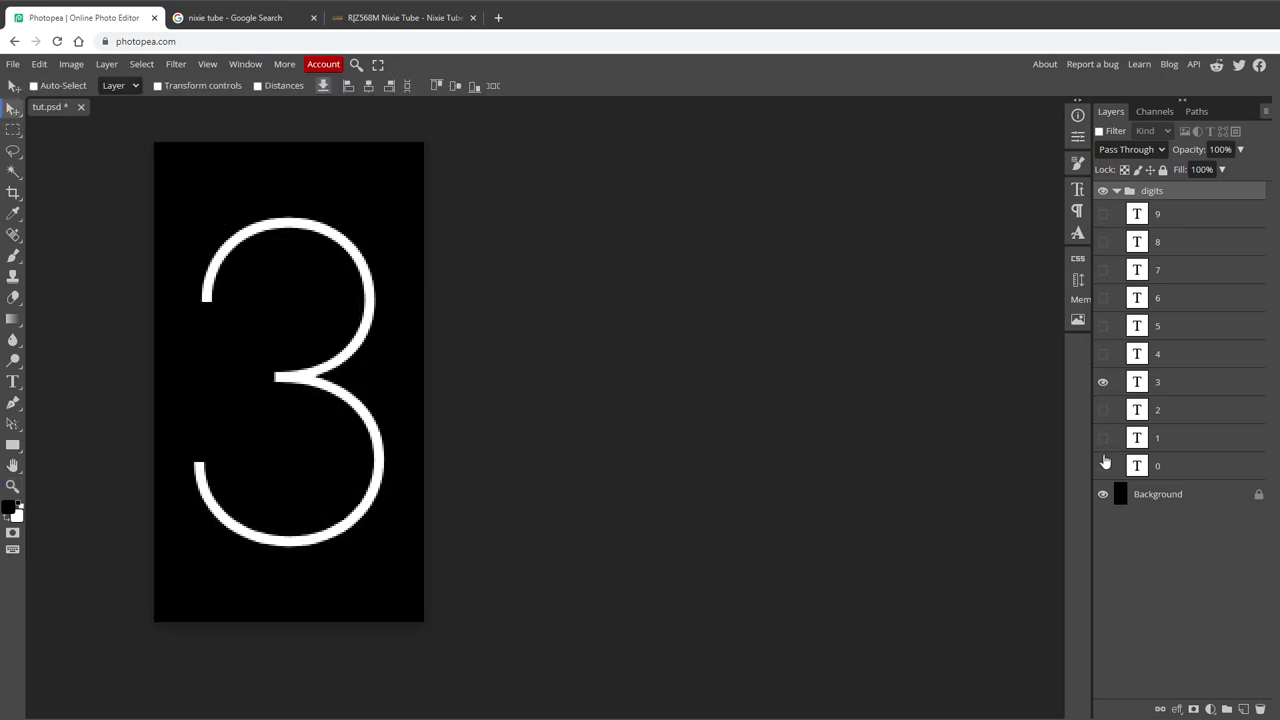
# - Add a Color Overlay to layer 3 in yellow (fff600) with Normal blend mode and 100% opacity
pyautogui.click(1191, 390)
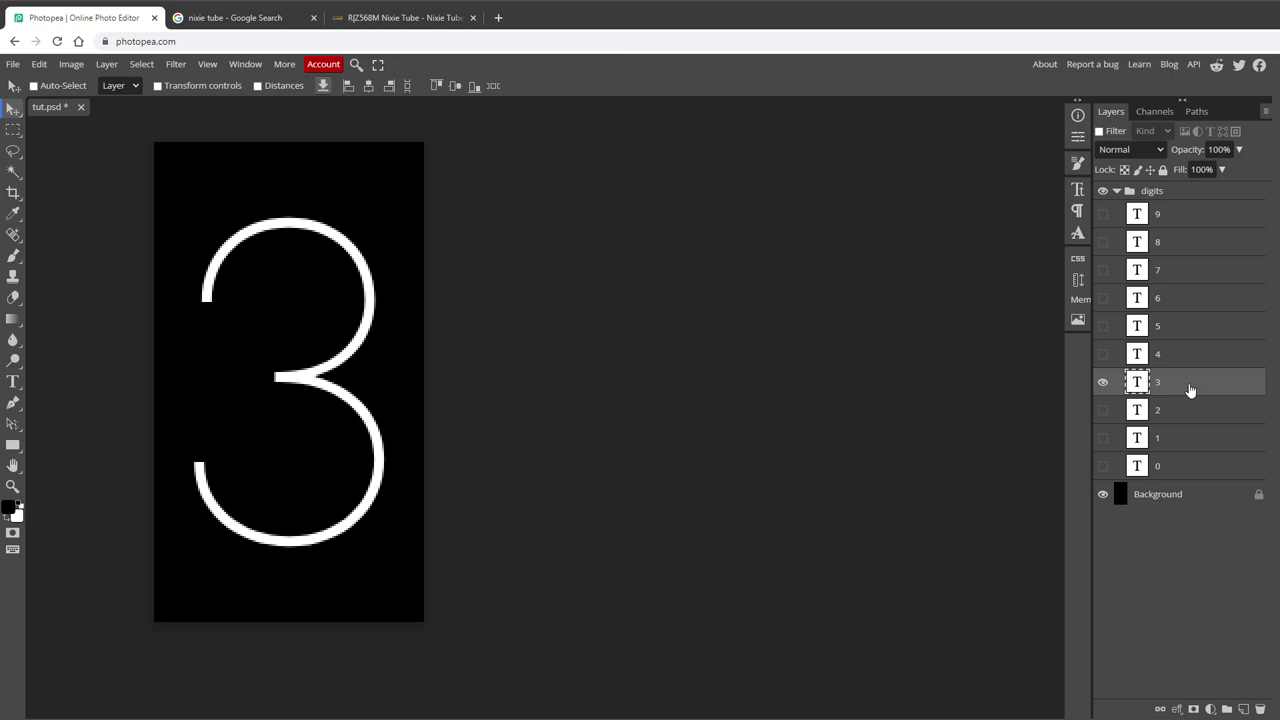
pyautogui.rightClick(1189, 388)
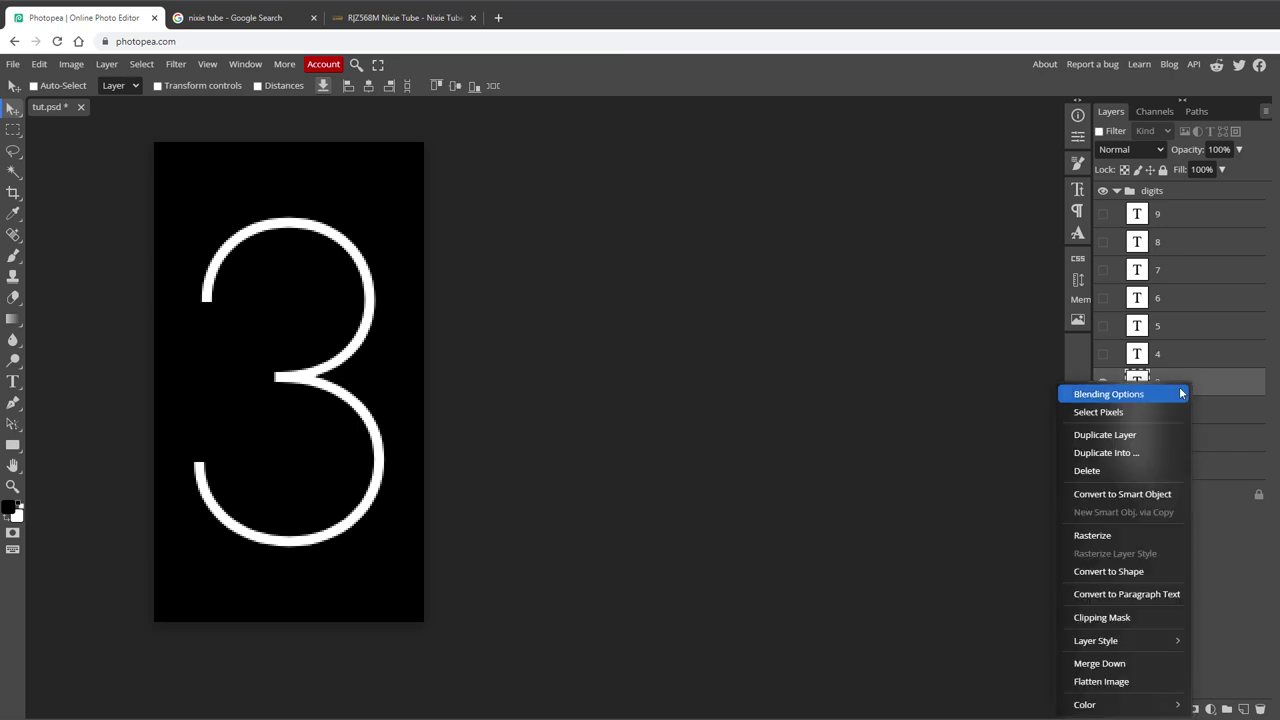
pyautogui.click(1215, 390)
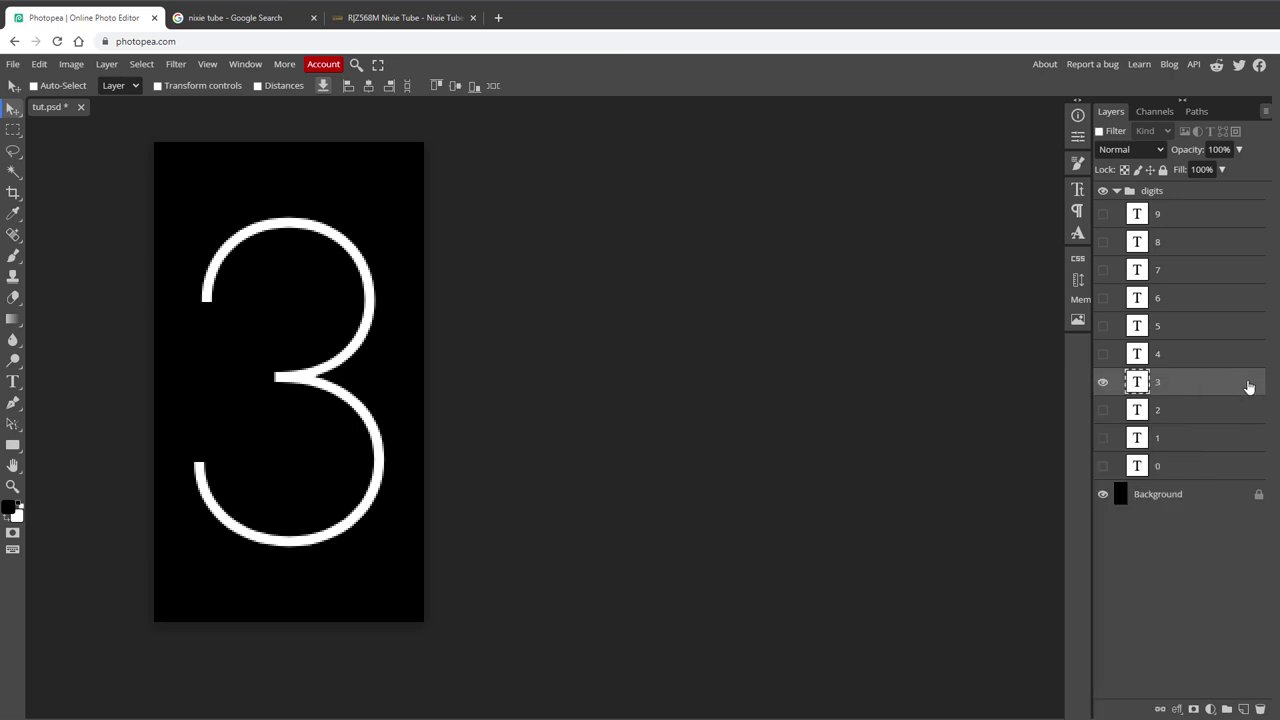
pyautogui.doubleClick(1248, 388)
pyautogui.moveTo(370, 167); pyautogui.dragTo(742, 226)
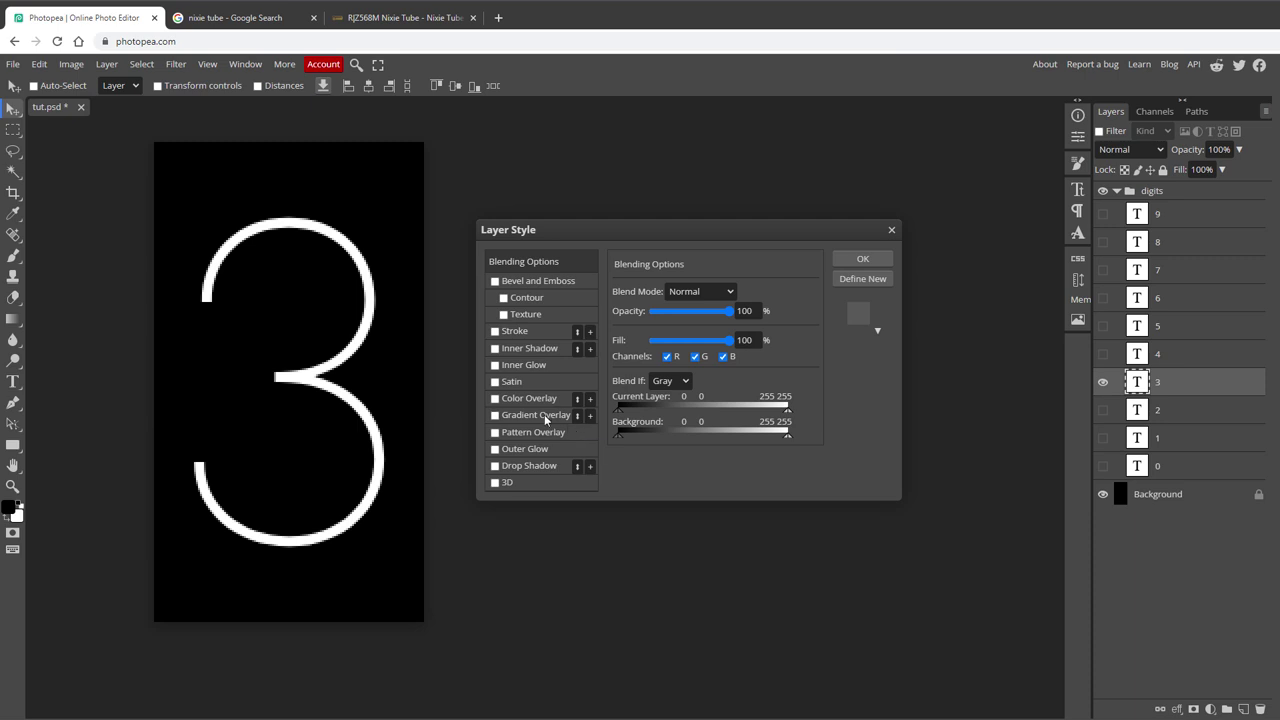
pyautogui.click(532, 397)
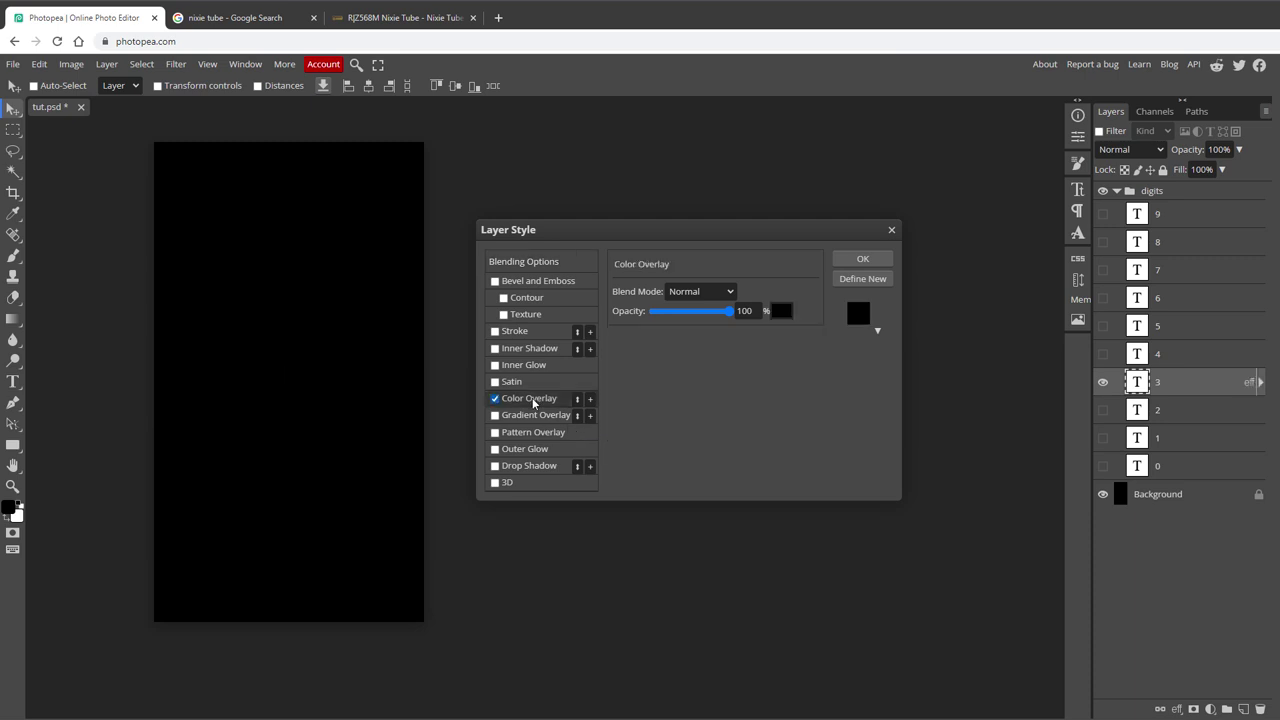
pyautogui.click(781, 310)
pyautogui.click(366, 287)
pyautogui.moveTo(404, 266); pyautogui.dragTo(780, 360)
pyautogui.click(775, 530)
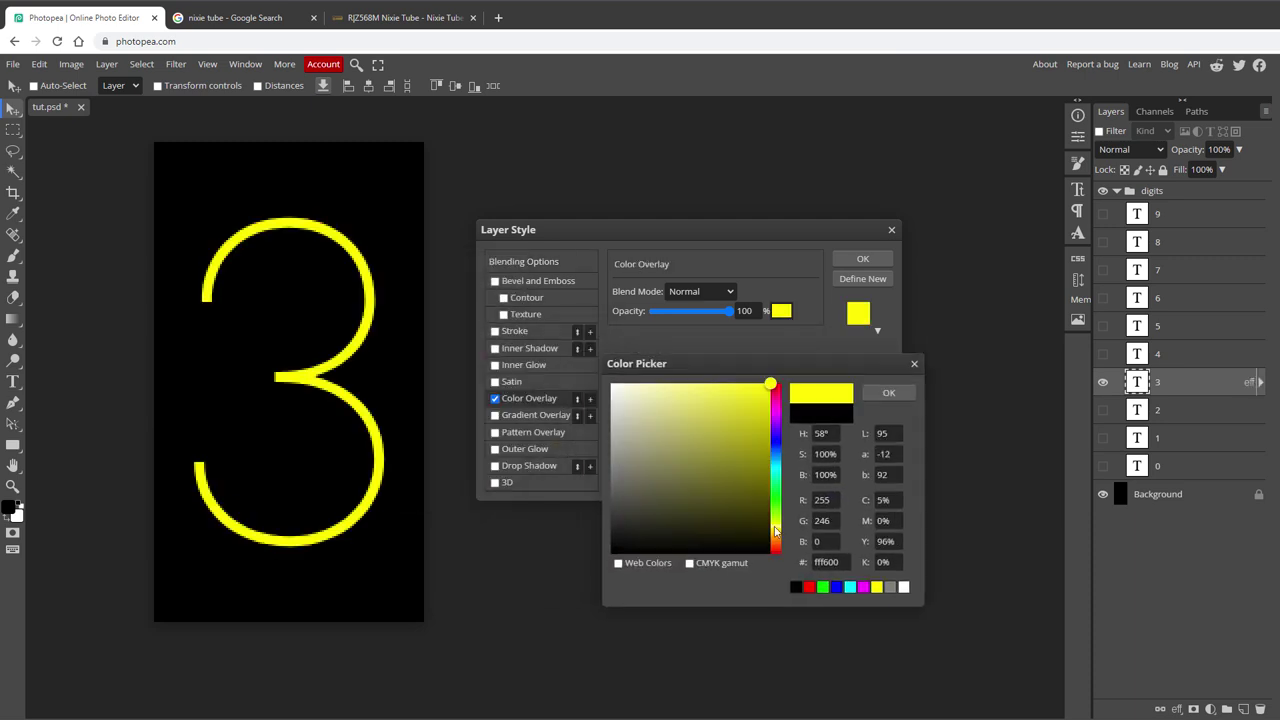
pyautogui.click(905, 392)
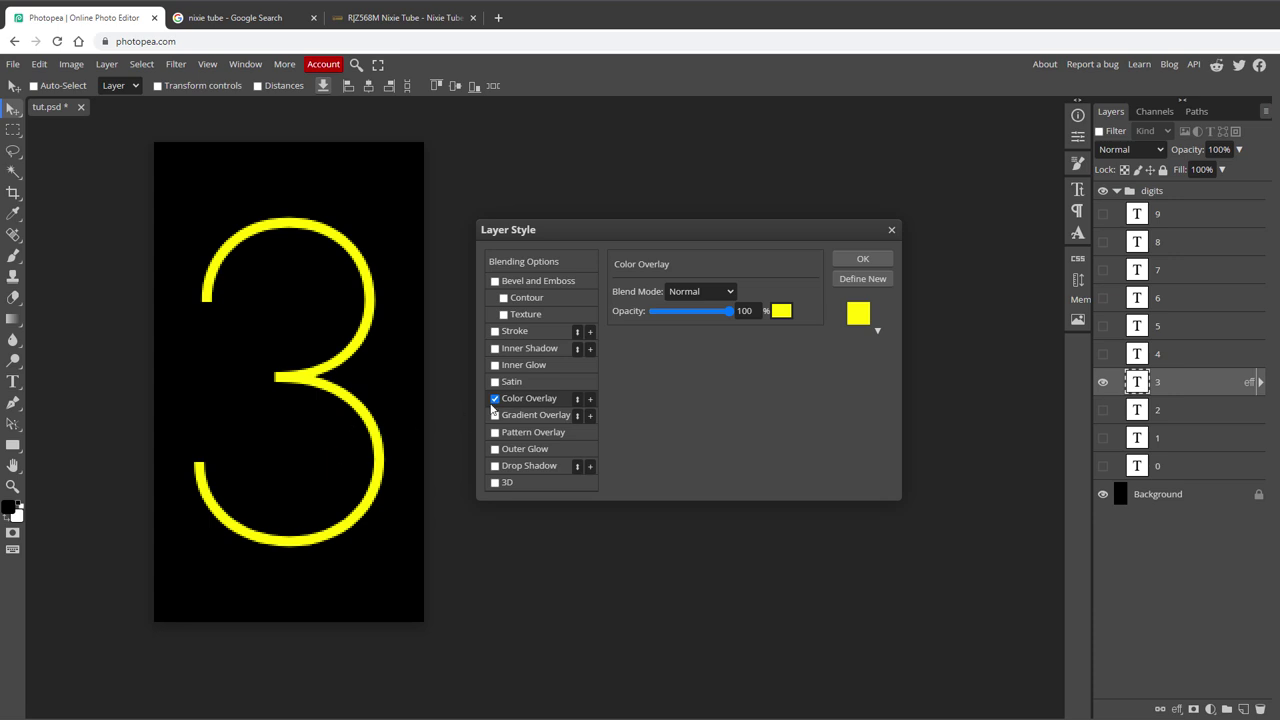
# - Add a Satin effect to layer 3 with Normal blend mode and the blue colour 3000ff
pyautogui.click(519, 382)
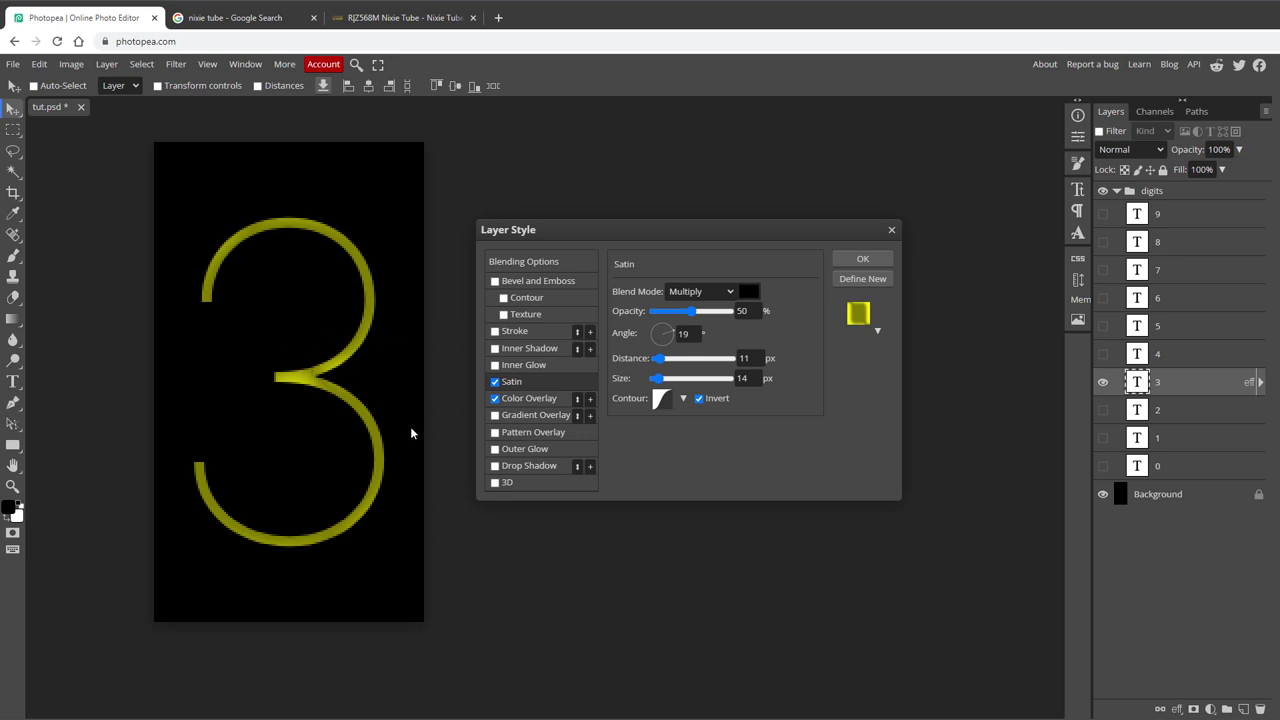
pyautogui.click(702, 291)
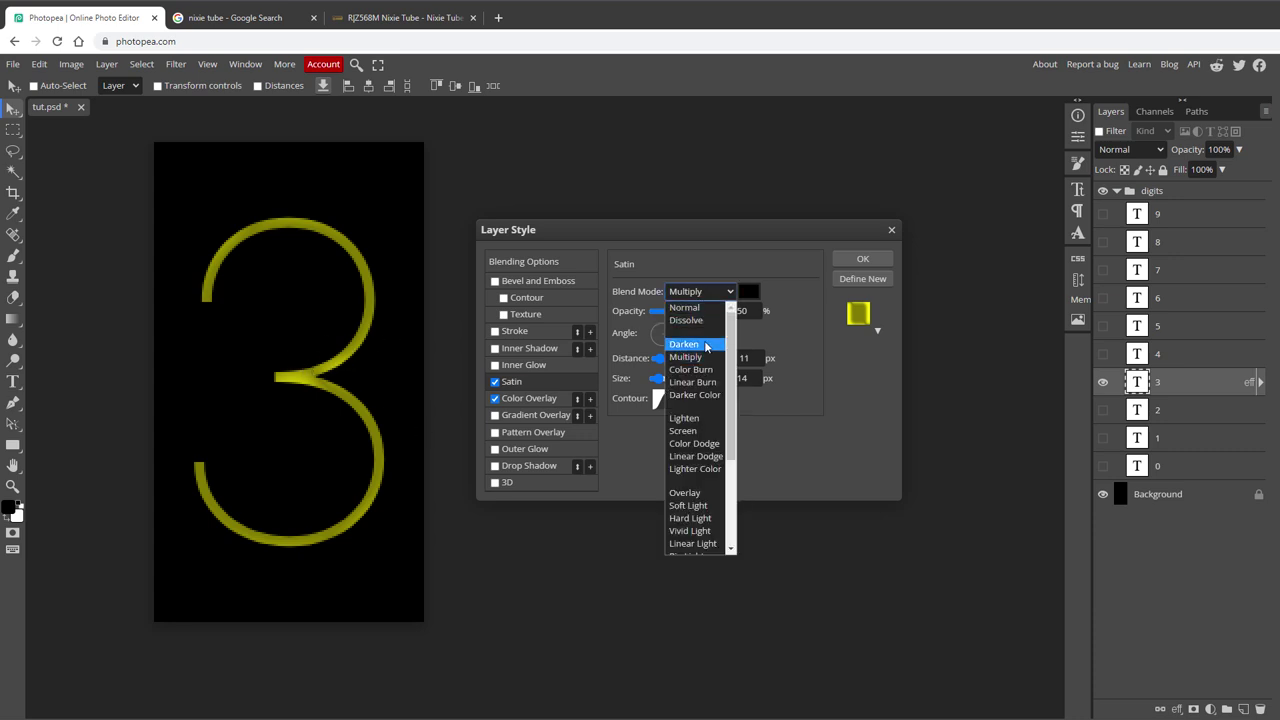
pyautogui.click(700, 306)
pyautogui.click(748, 291)
pyautogui.click(769, 386)
pyautogui.click(777, 445)
pyautogui.click(888, 392)
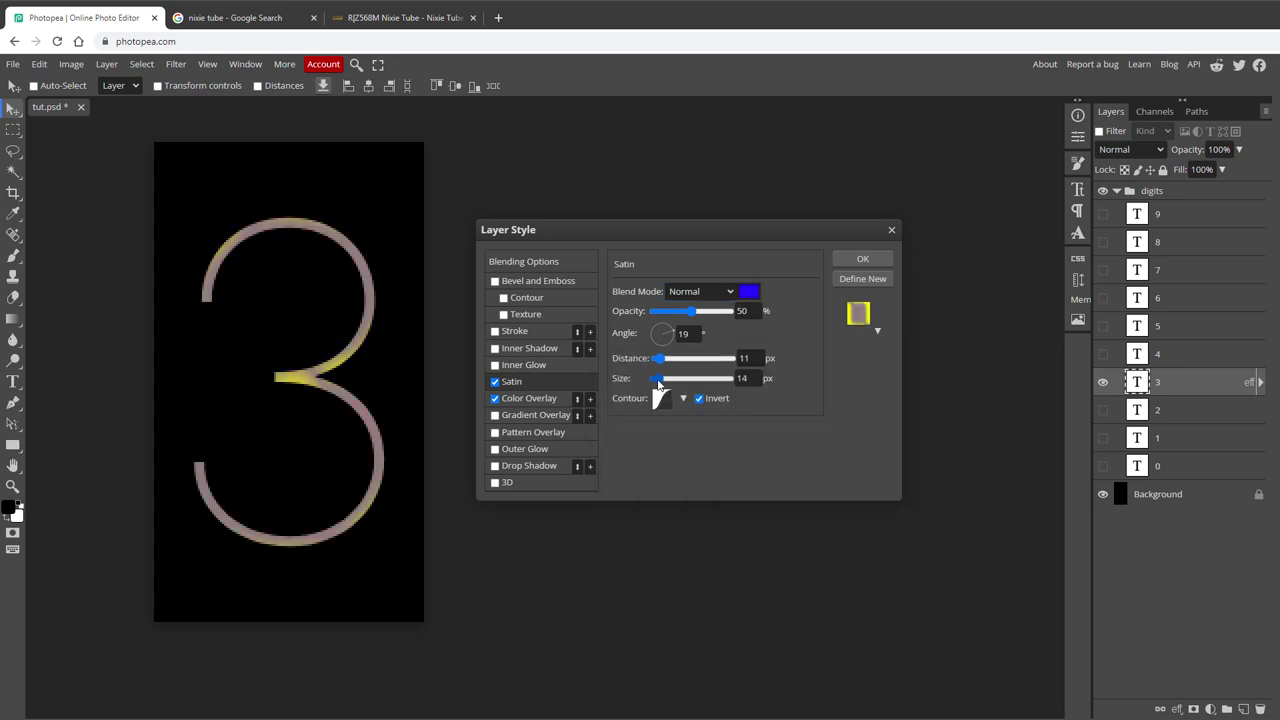
# - Refine layer 3's Satin effect to distance 3 px, size 1 px, 100% opacity and the pale yellow colour ffe789
pyautogui.moveTo(659, 357); pyautogui.dragTo(656, 382)
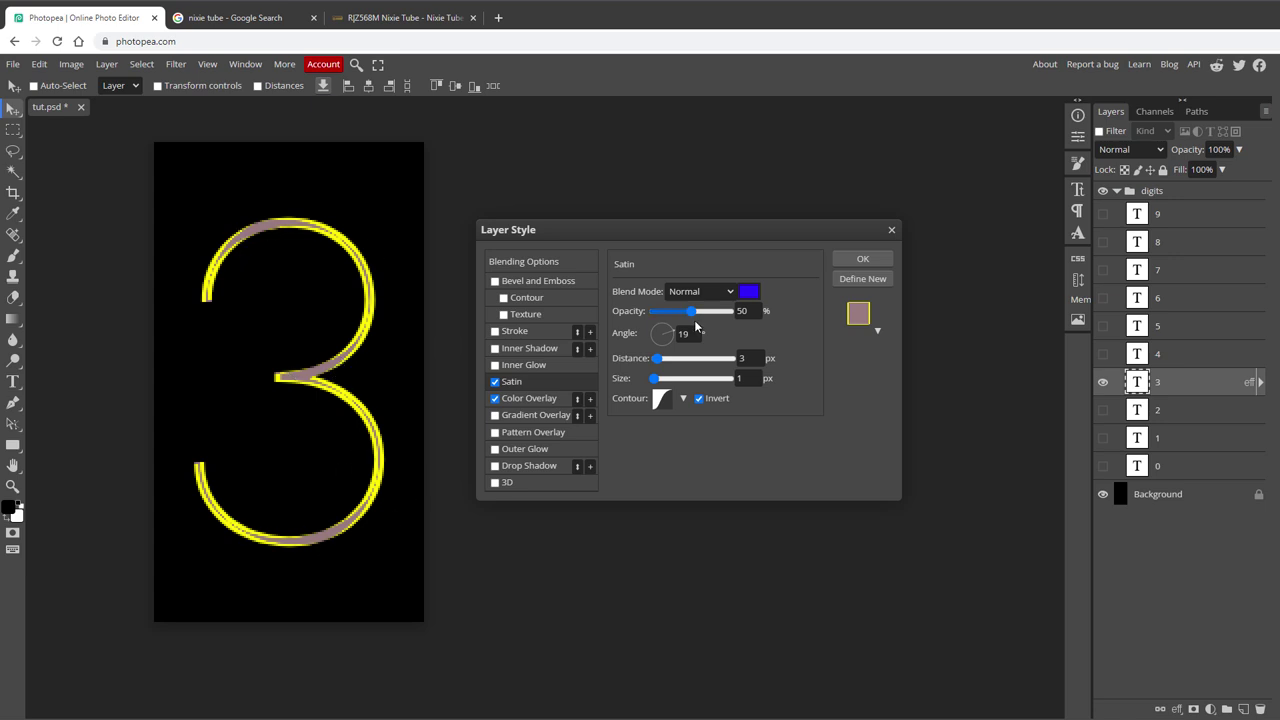
pyautogui.moveTo(692, 313); pyautogui.dragTo(766, 311)
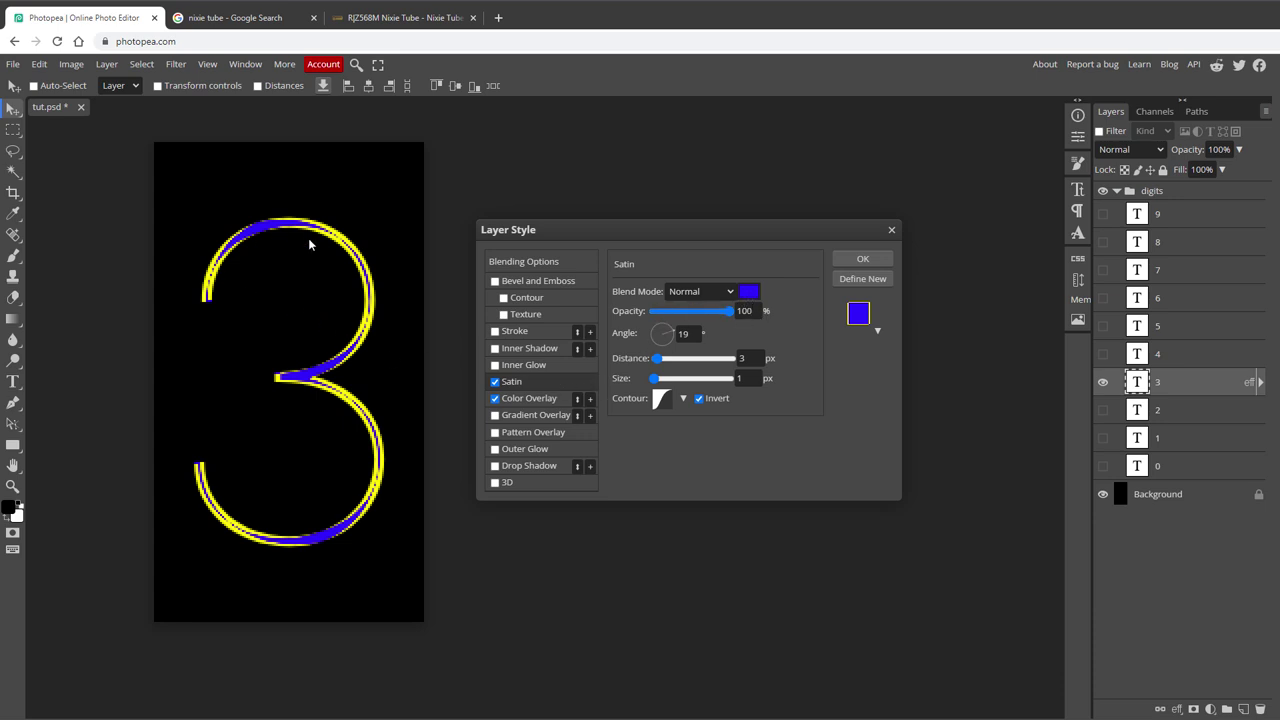
pyautogui.click(748, 292)
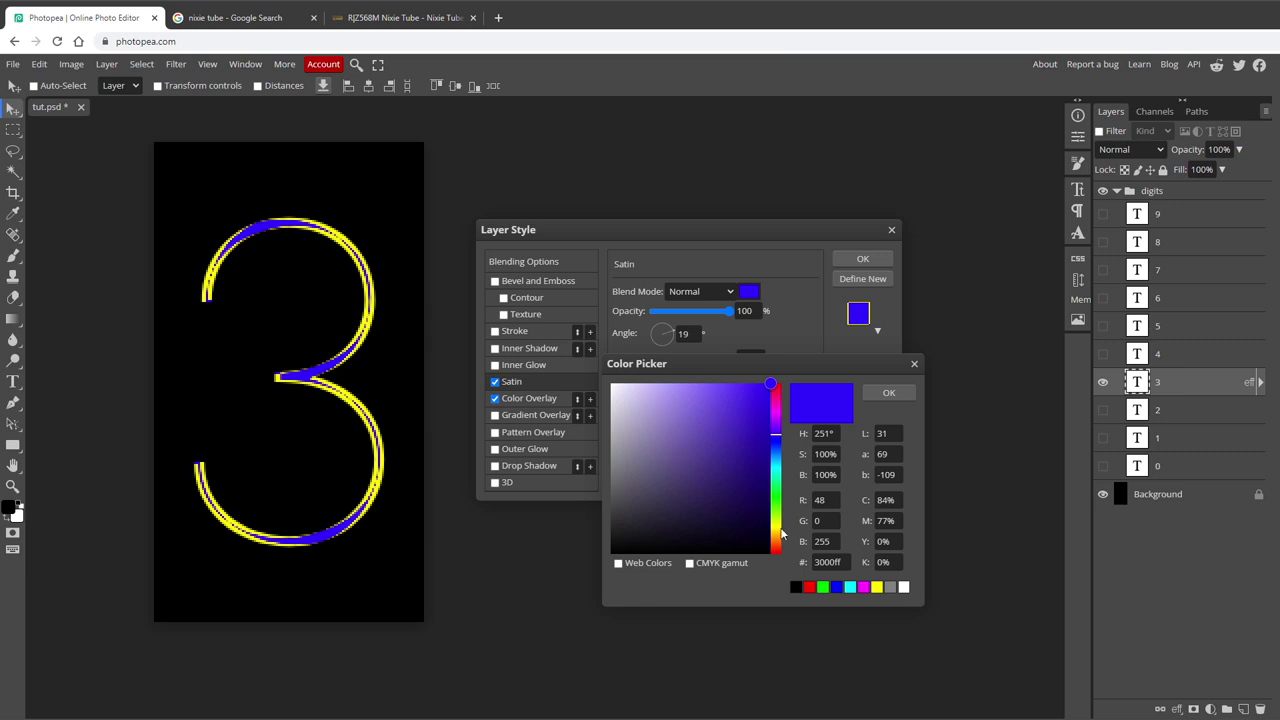
pyautogui.click(776, 530)
pyautogui.click(702, 384)
pyautogui.moveTo(702, 384); pyautogui.dragTo(686, 383)
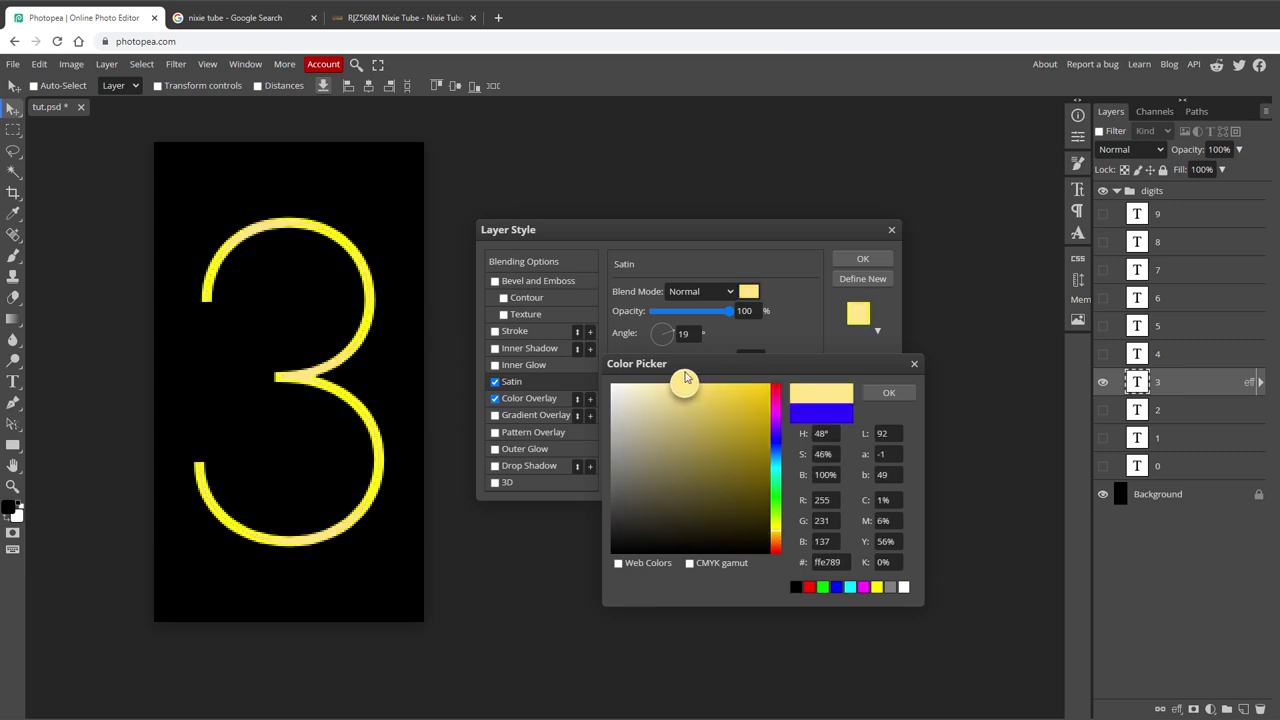
pyautogui.click(888, 392)
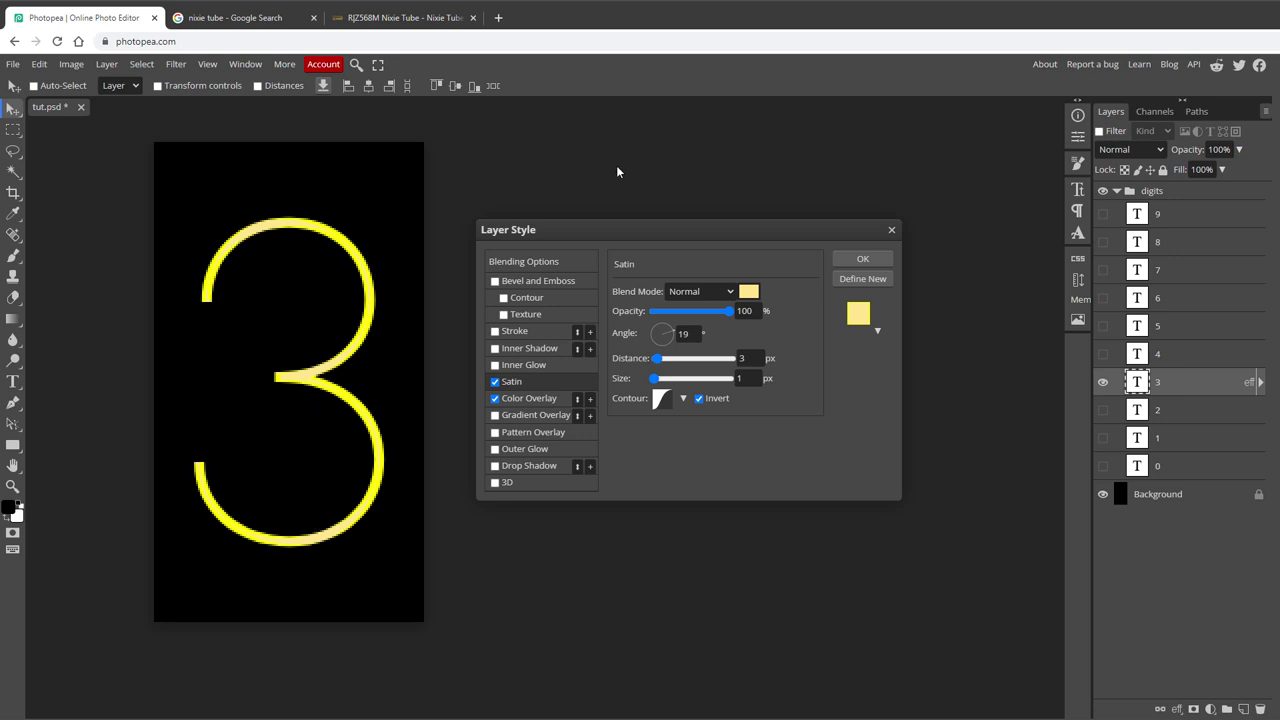
# - Add an Outer Glow to layer 3 with Linear Dodge blend mode, 100% opacity and the orange-yellow colour ffc600
pyautogui.click(530, 448)
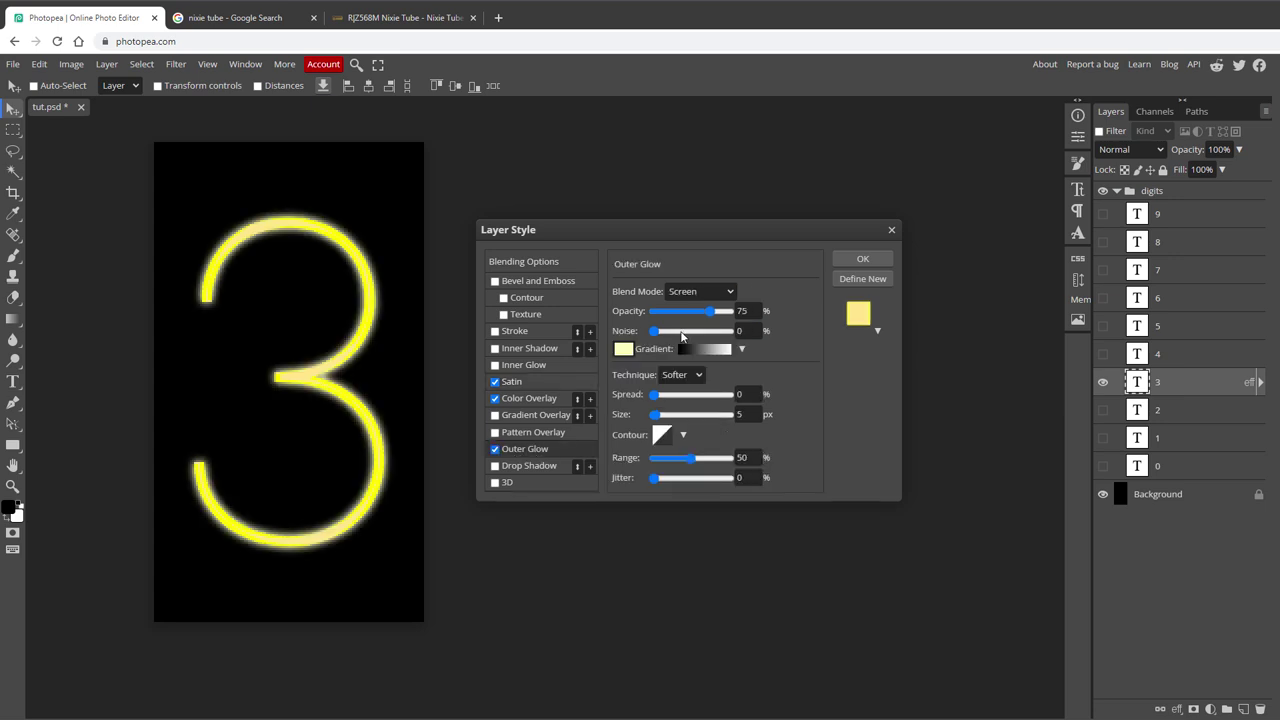
pyautogui.click(703, 291)
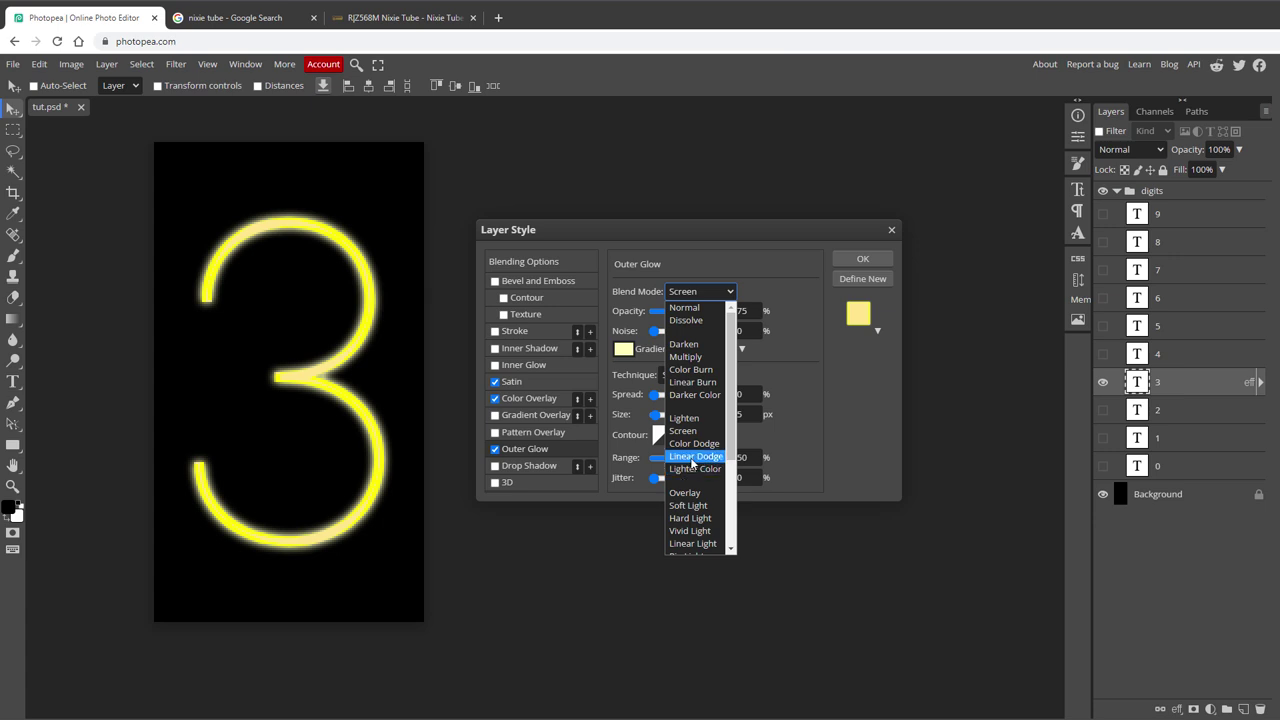
pyautogui.click(692, 456)
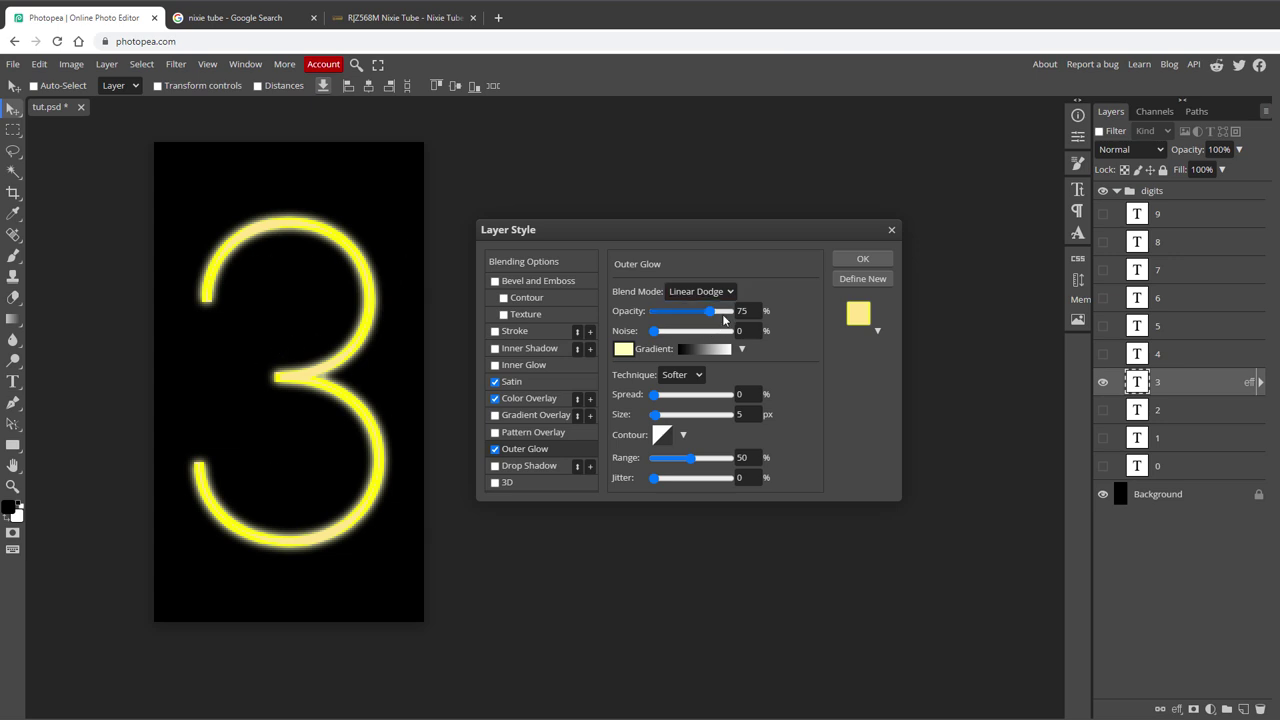
pyautogui.moveTo(710, 311); pyautogui.dragTo(740, 314)
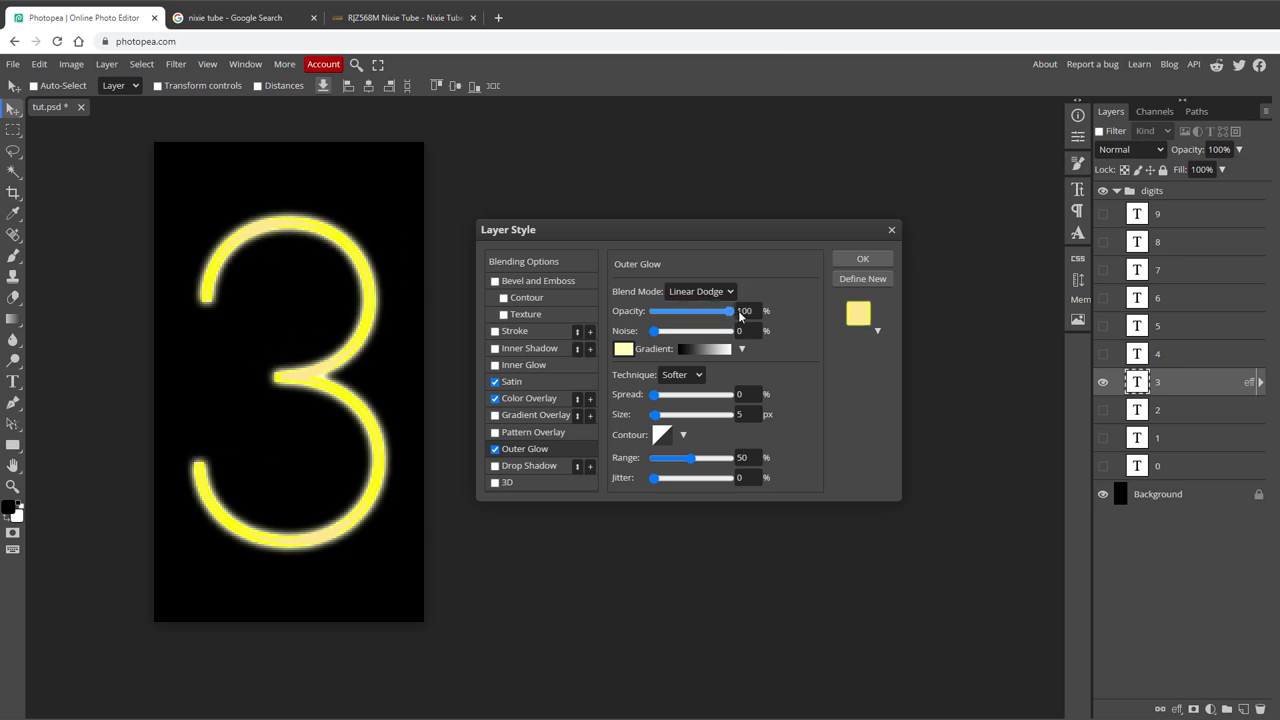
pyautogui.click(623, 348)
pyautogui.moveTo(707, 435); pyautogui.dragTo(759, 392)
pyautogui.moveTo(759, 531); pyautogui.dragTo(767, 544)
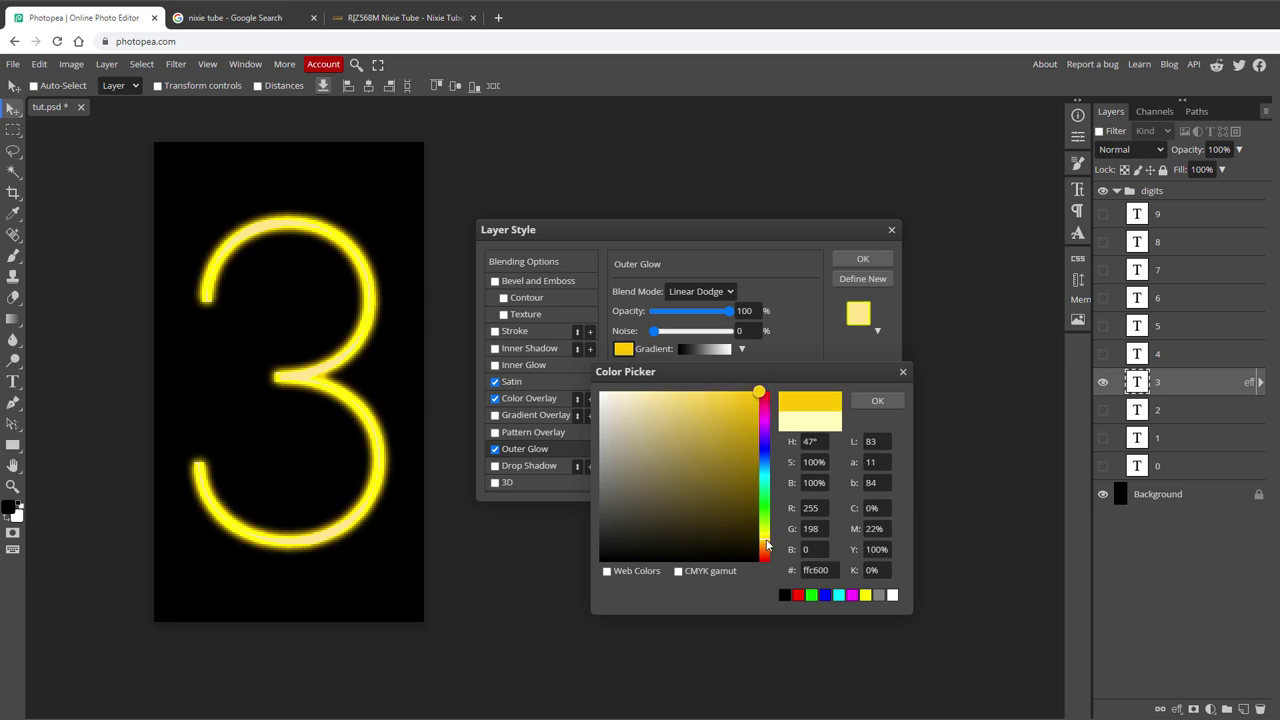
pyautogui.click(877, 400)
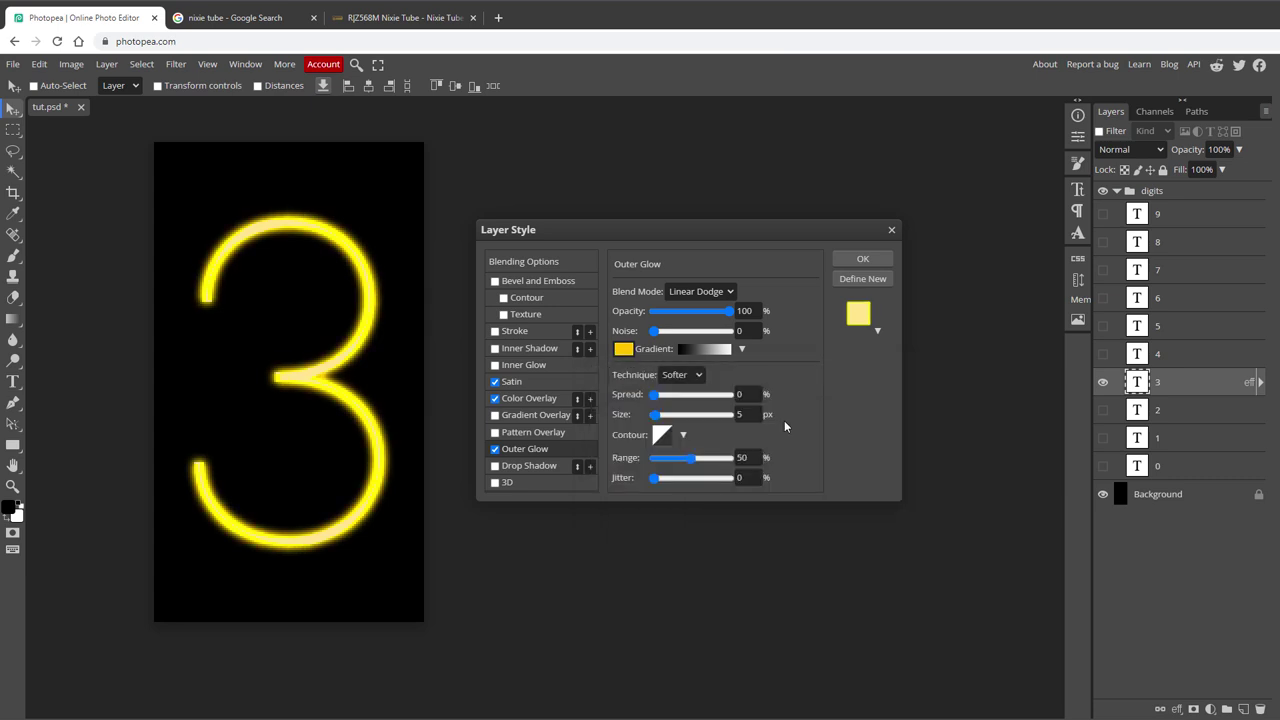
# - Set the Outer Glow's size to 27 px and its technique to Precise
pyautogui.moveTo(656, 420); pyautogui.dragTo(661, 416)
pyautogui.click(682, 375)
pyautogui.click(688, 378)
pyautogui.click(689, 378)
pyautogui.click(687, 404)
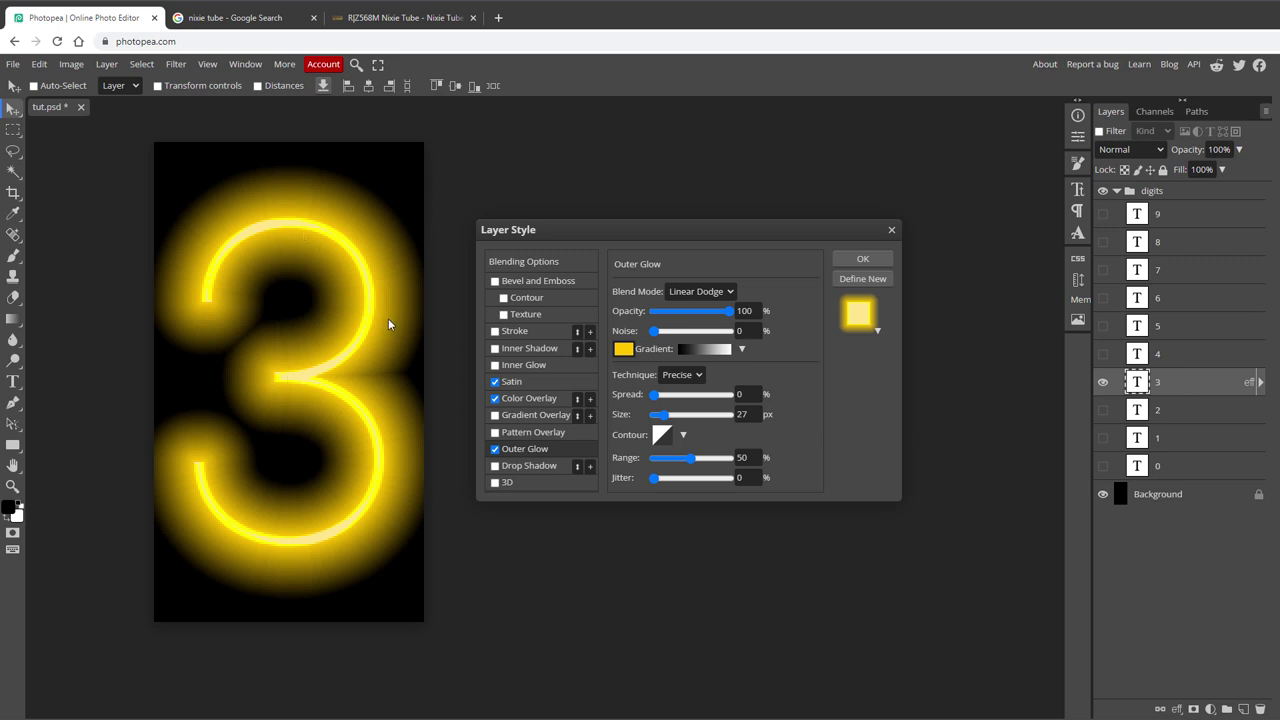
# - Bend the middle of the Outer Glow's contour curve downward and set the glow's range to 58%
pyautogui.click(661, 437)
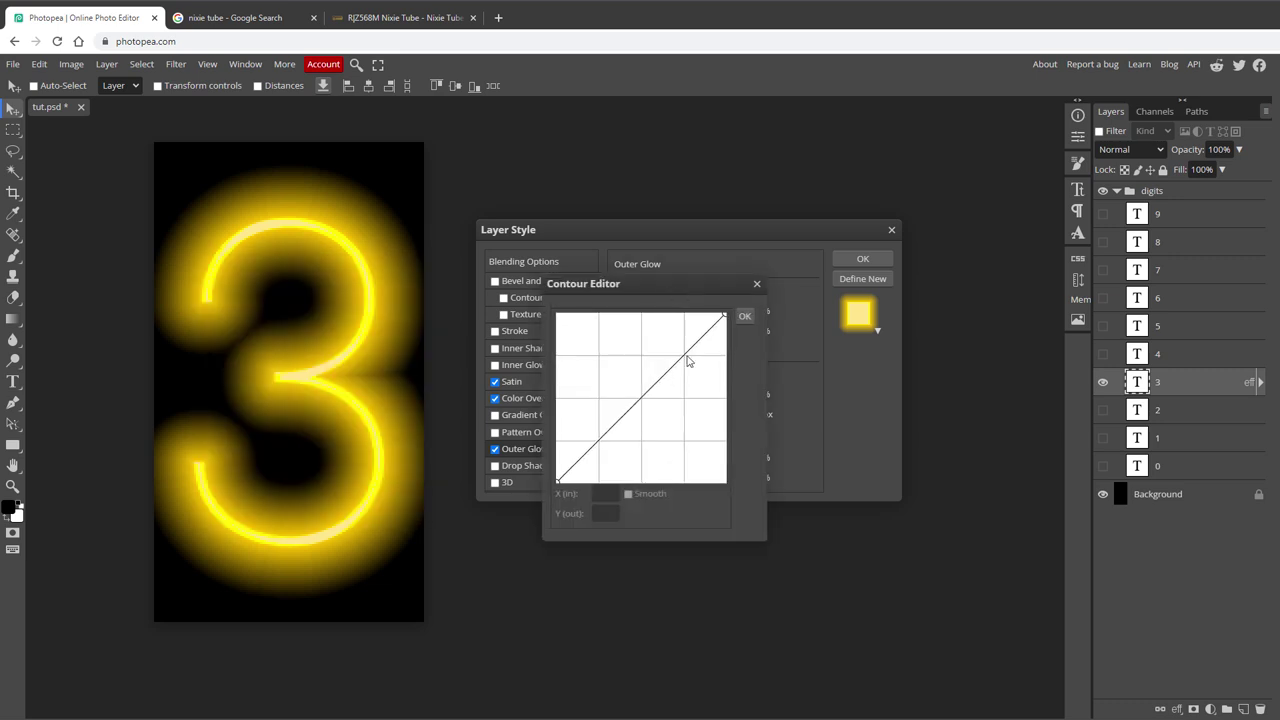
pyautogui.click(644, 401)
pyautogui.moveTo(646, 404); pyautogui.dragTo(666, 420)
pyautogui.press('Return')
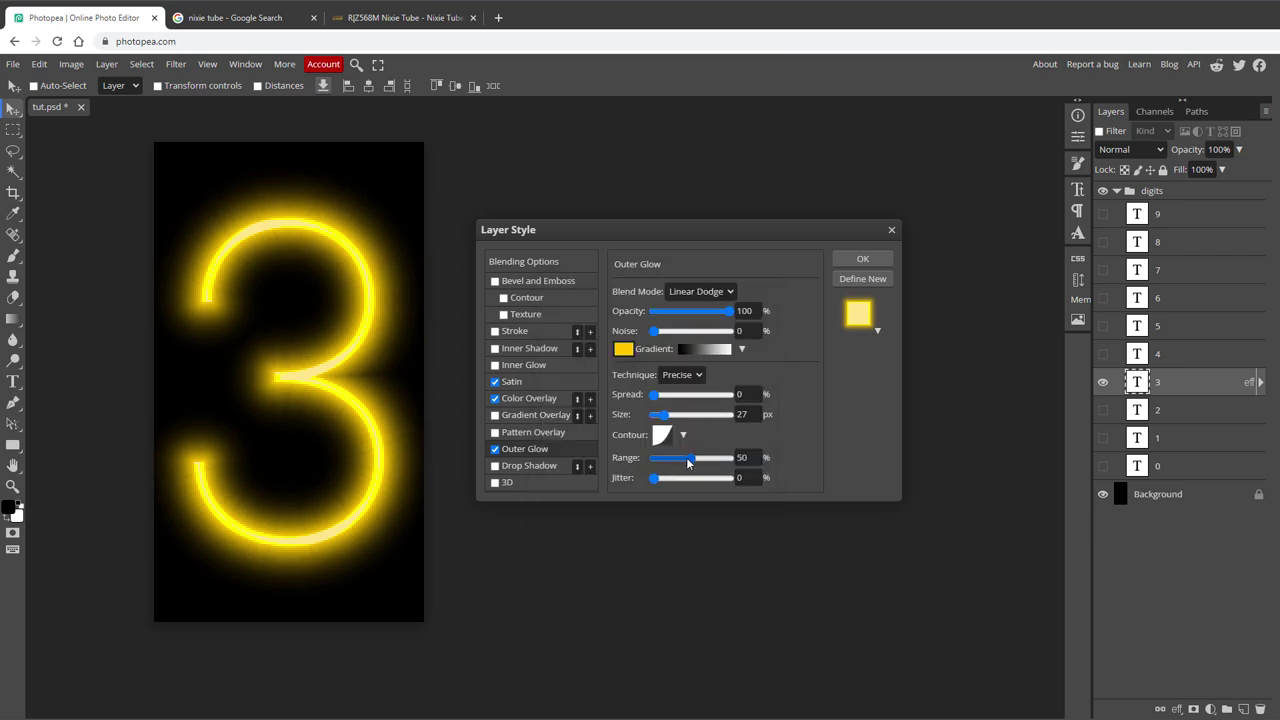
pyautogui.moveTo(690, 462); pyautogui.dragTo(697, 461)
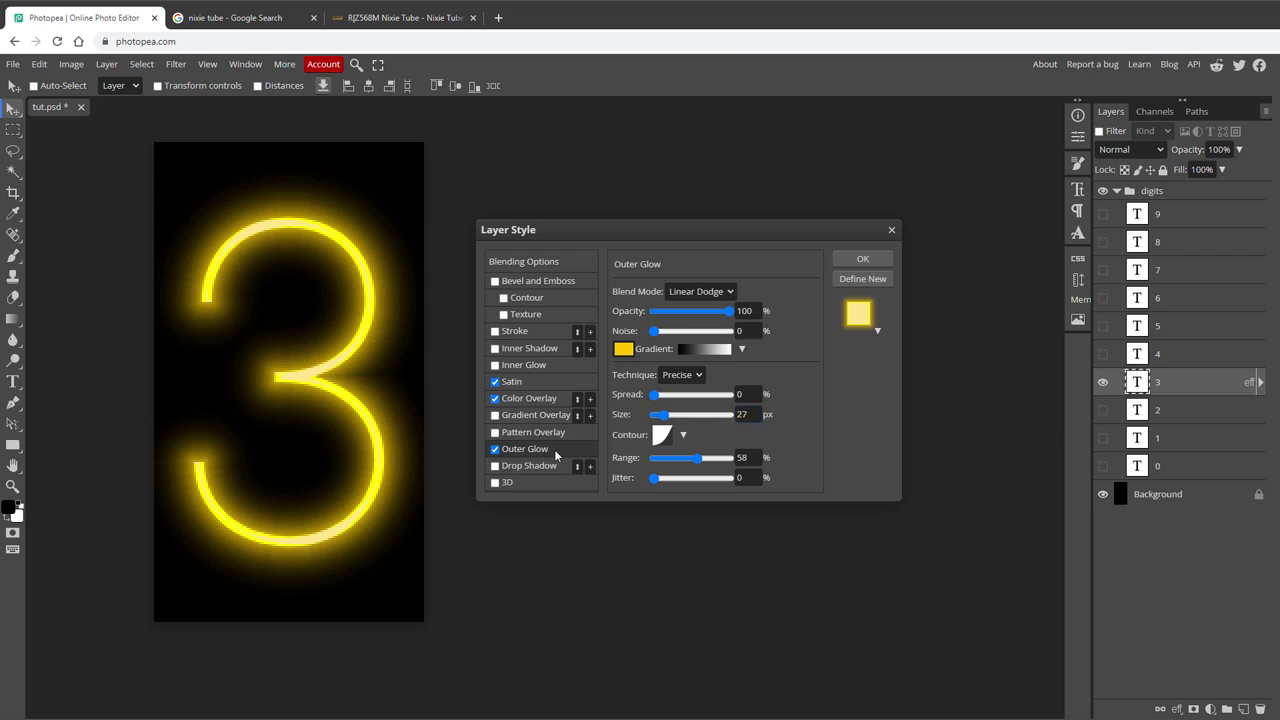
# - Add a Drop Shadow to layer 3 with Linear Dodge blend mode and the red colour ff0000
pyautogui.click(522, 469)
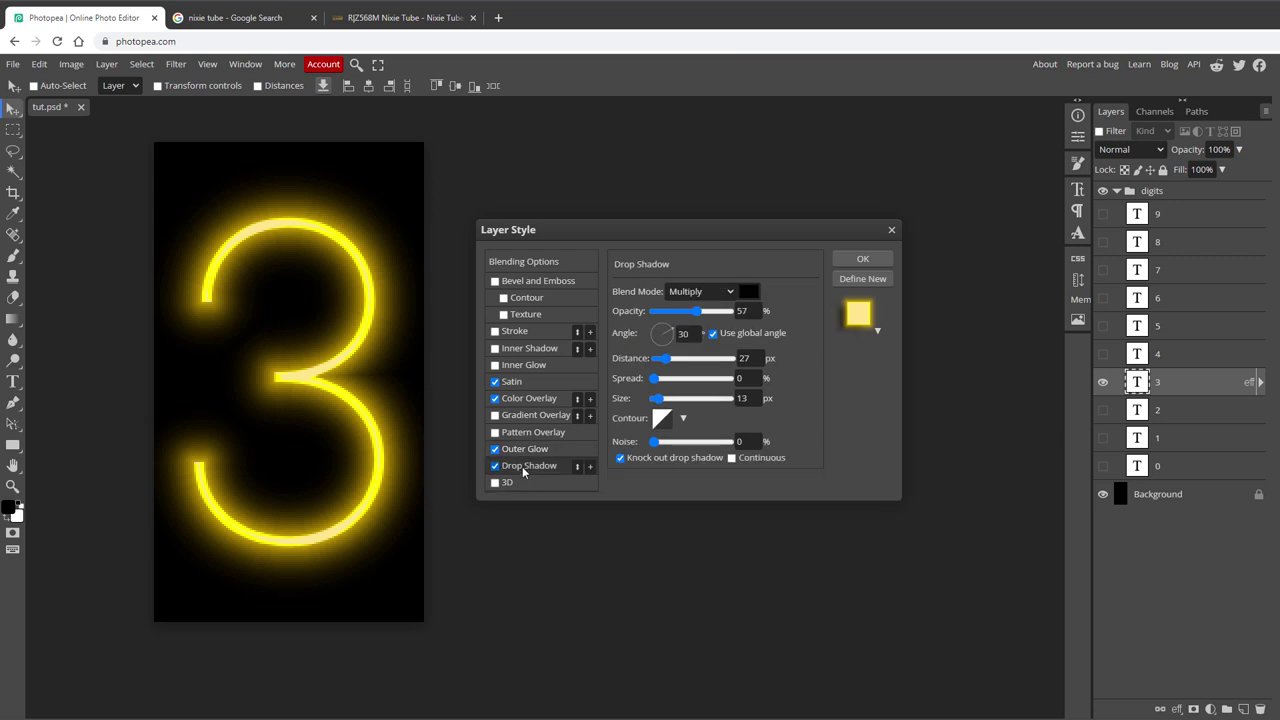
pyautogui.click(688, 291)
pyautogui.click(698, 462)
pyautogui.click(748, 292)
pyautogui.click(748, 397)
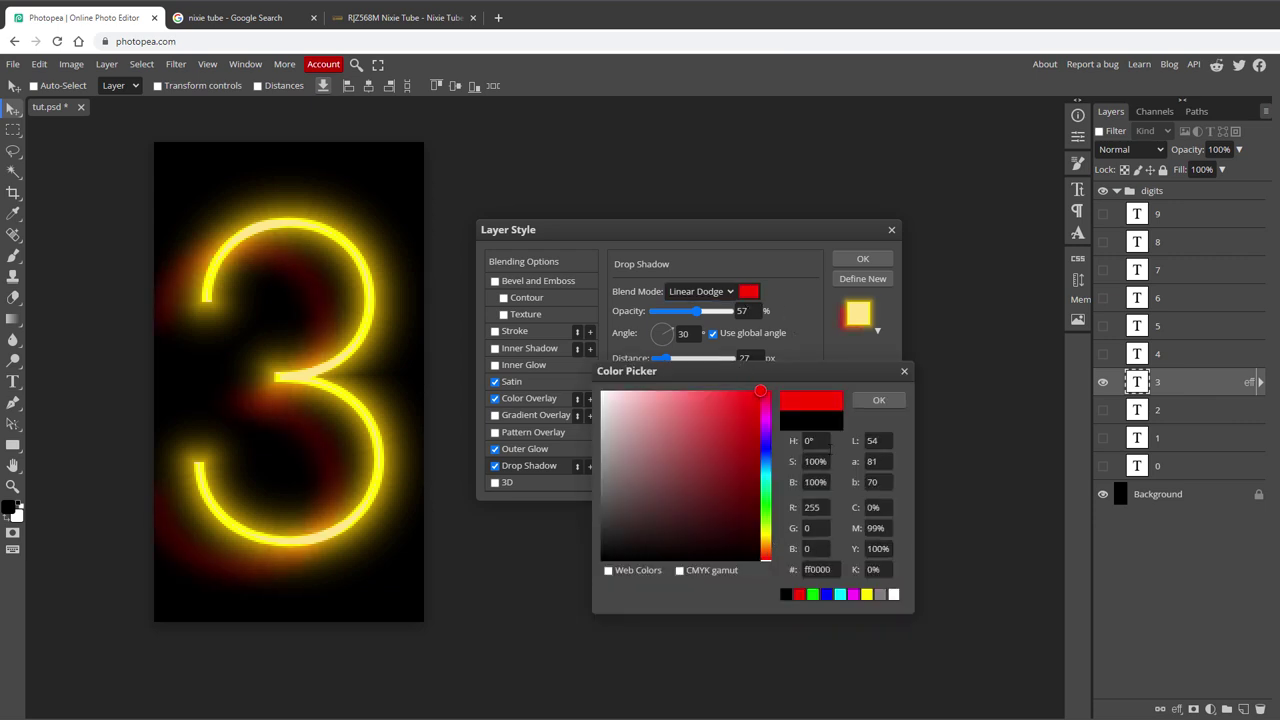
pyautogui.press('Return')
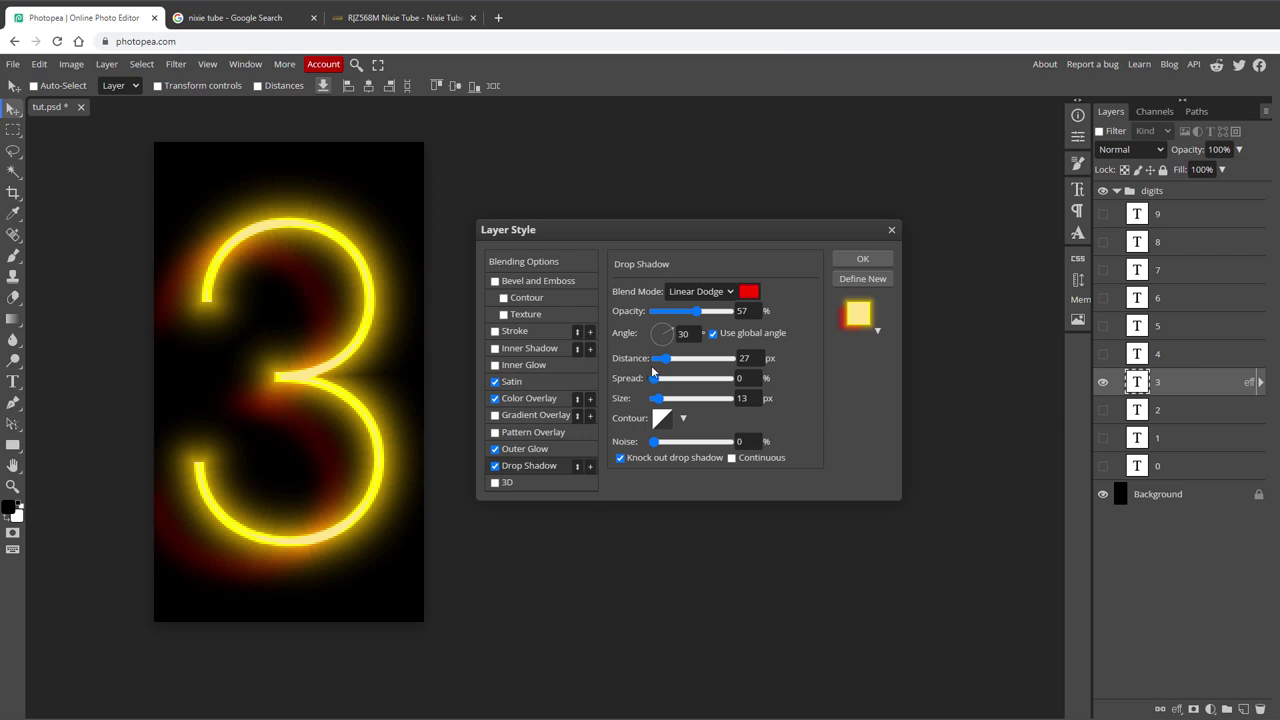
# - Set the Drop Shadow's distance to 0 px, spread to 16% and size to 47 px
pyautogui.moveTo(666, 357); pyautogui.dragTo(622, 357)
pyautogui.click(659, 400)
pyautogui.moveTo(659, 402)
pyautogui.mouseDown()
pyautogui.moveTo(673, 402)
pyautogui.moveTo(662, 379)
pyautogui.mouseUp()
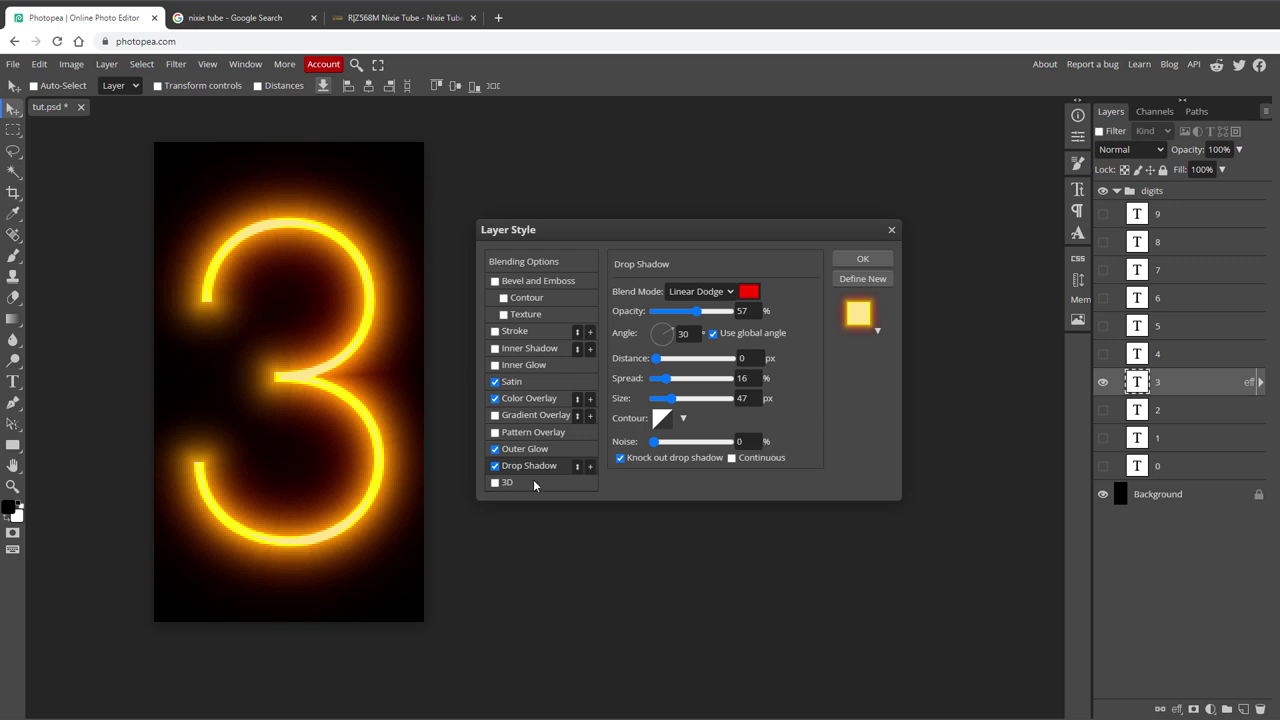
# - Add a second Drop Shadow with adjusted size and opacity, set the first shadow's opacity to 74%, and apply the layer style
pyautogui.click(590, 465)
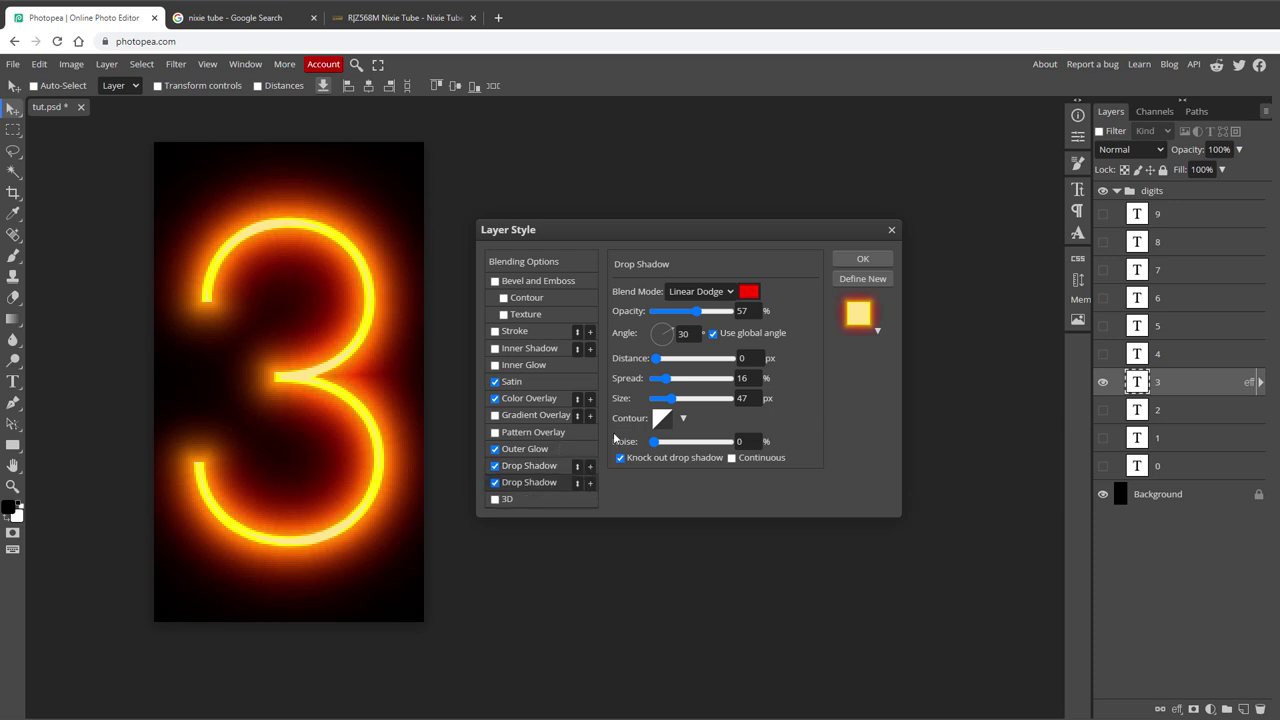
pyautogui.moveTo(670, 398)
pyautogui.mouseDown()
pyautogui.moveTo(702, 402)
pyautogui.moveTo(658, 377)
pyautogui.mouseUp()
pyautogui.moveTo(691, 316); pyautogui.dragTo(677, 316)
pyautogui.click(530, 466)
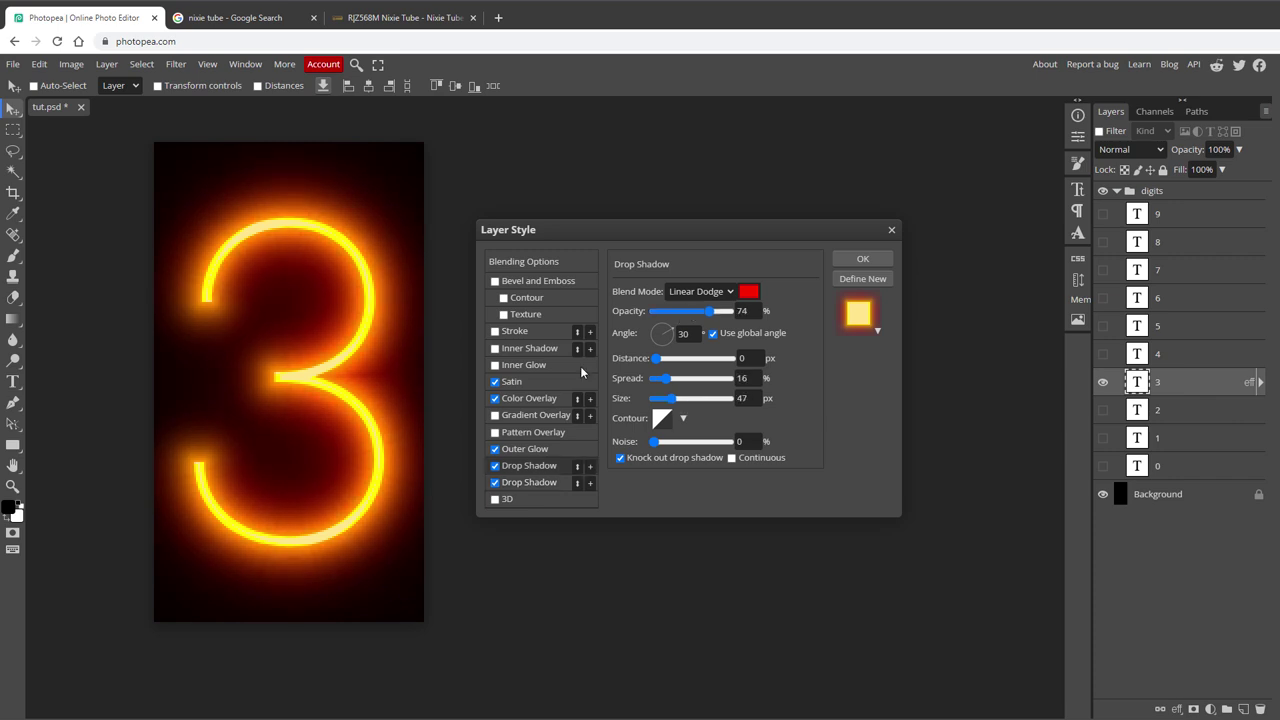
pyautogui.click(860, 259)
pyautogui.click(13, 465)
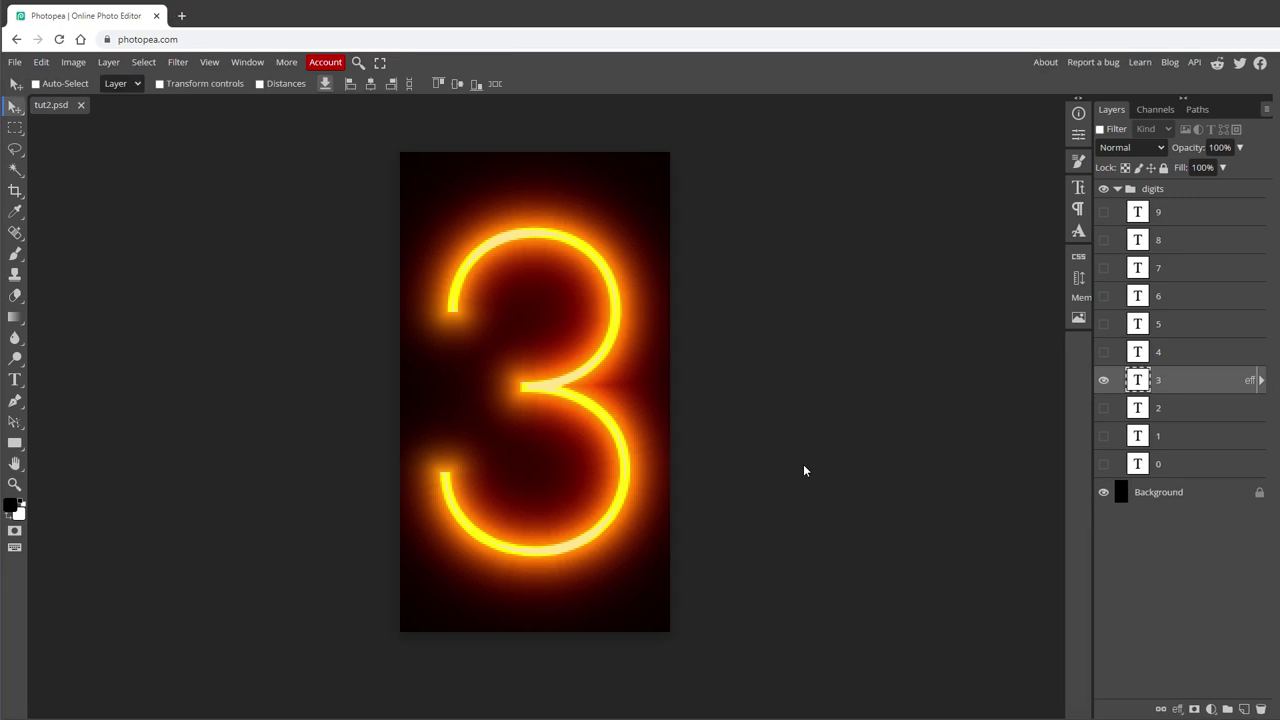
# - Copy the layer style of digit 3 and paste it onto all digit layers from 0 to 9
pyautogui.rightClick(1176, 381)
pyautogui.moveTo(1178, 635)
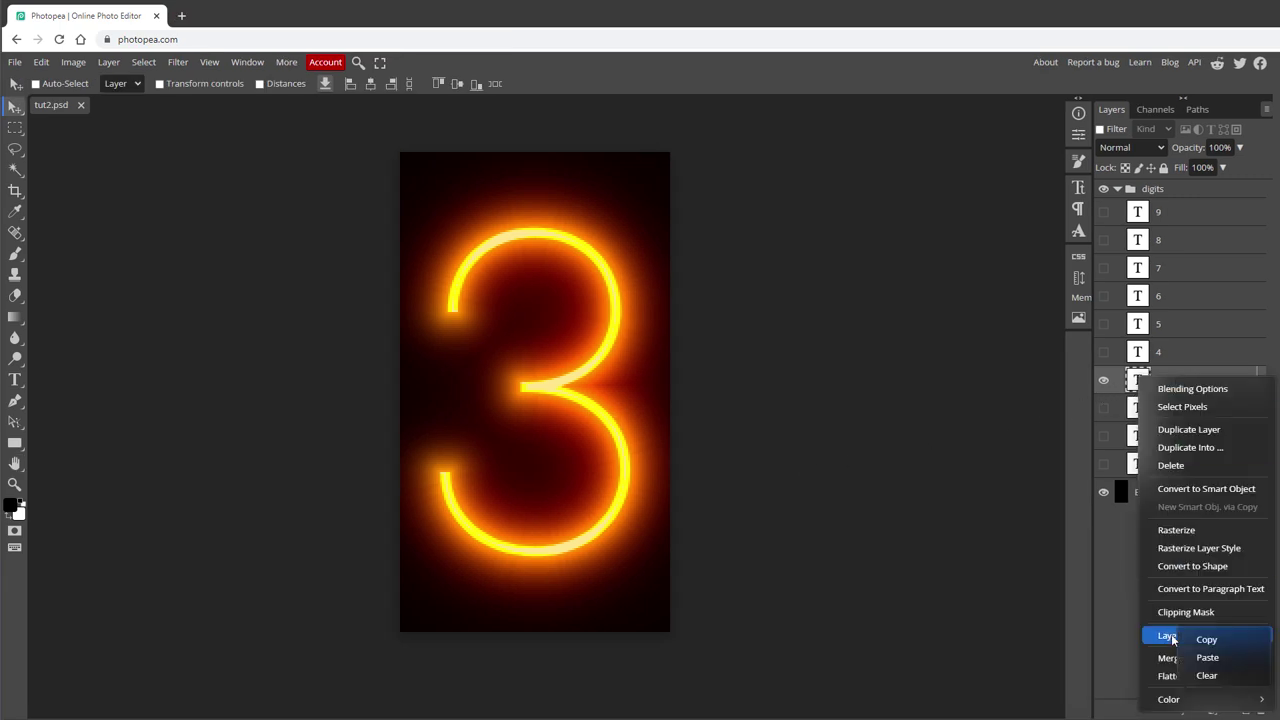
pyautogui.click(1242, 640)
pyautogui.click(1168, 466)
pyautogui.keyDown('shift'); pyautogui.click(1163, 214); pyautogui.keyUp('shift')
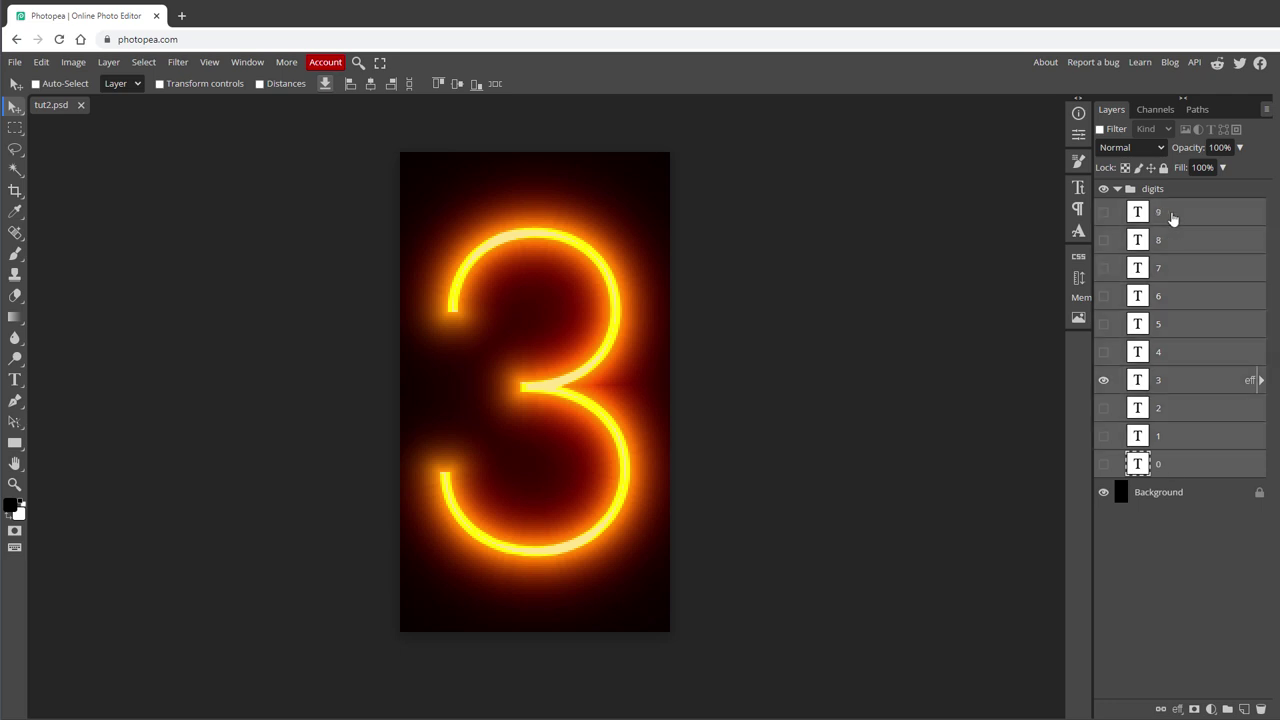
pyautogui.rightClick(1165, 214)
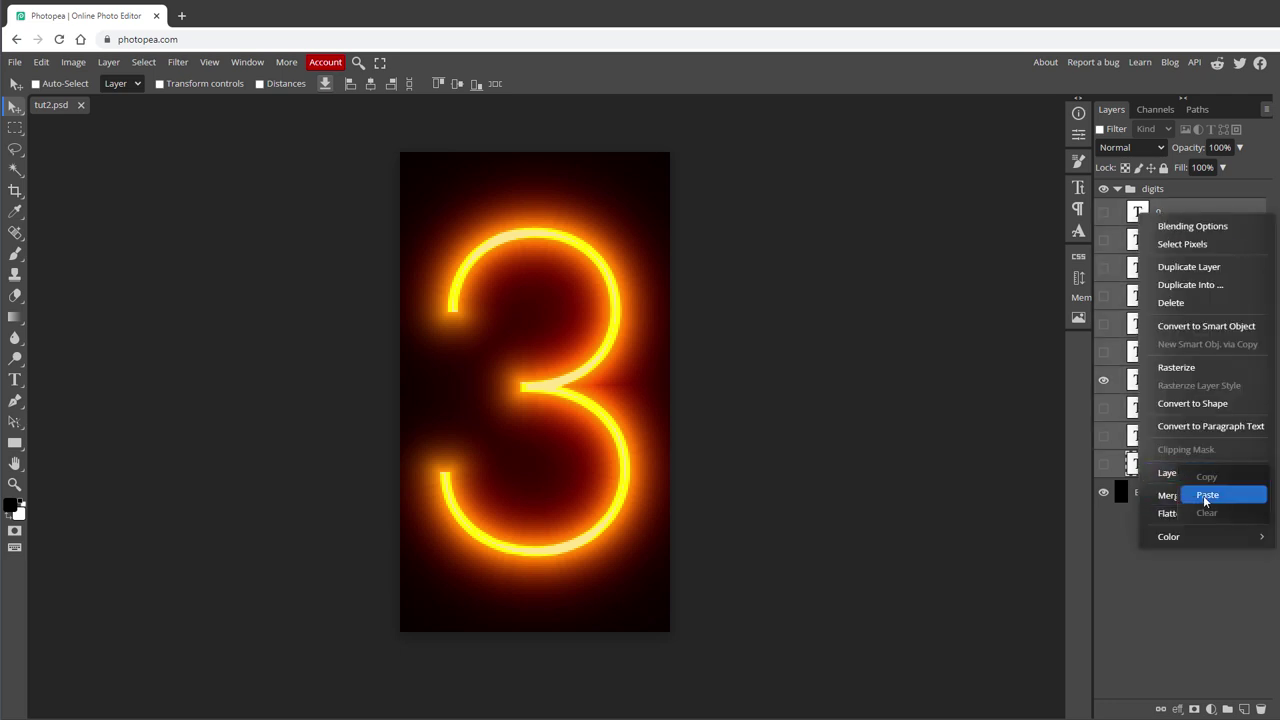
pyautogui.click(1185, 492)
# - Show digits 4 to 8 one at a time to check their glow, leaving only 8 shown above the Background
pyautogui.click(1104, 352)
pyautogui.click(1104, 380)
pyautogui.click(1104, 324)
pyautogui.click(1104, 352)
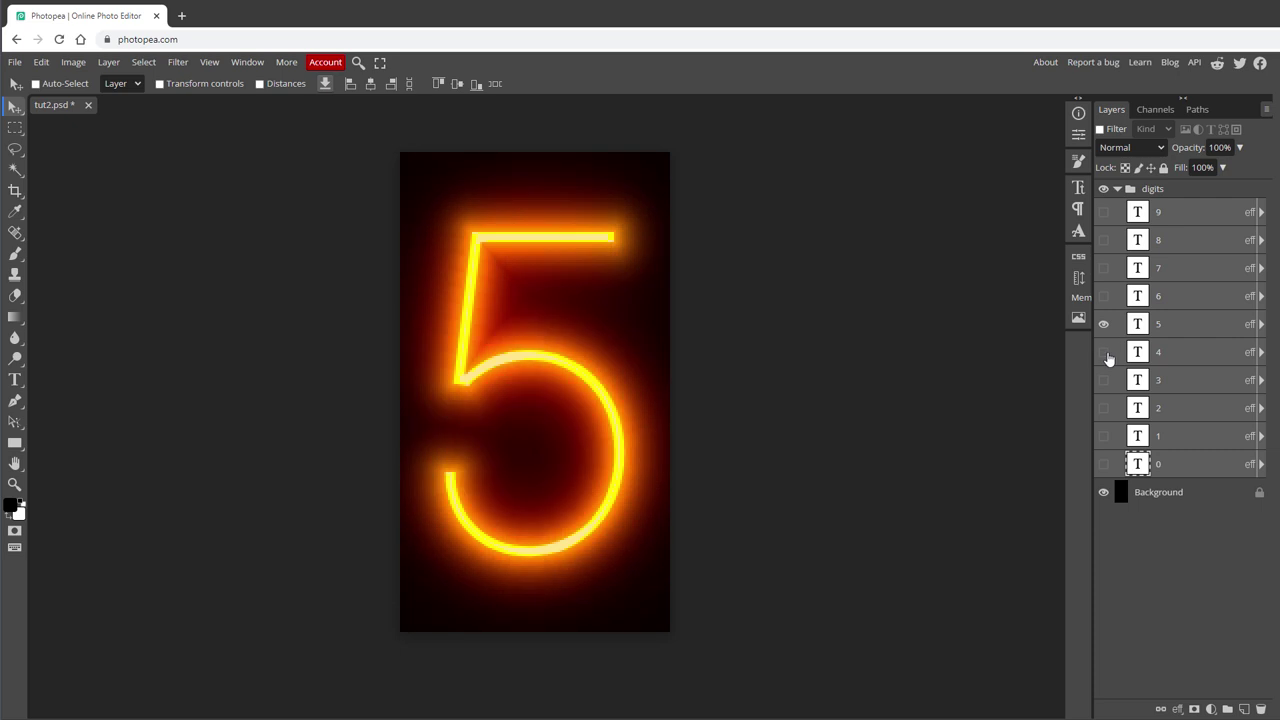
pyautogui.click(1104, 296)
pyautogui.click(1104, 324)
pyautogui.click(1104, 268)
pyautogui.click(1104, 296)
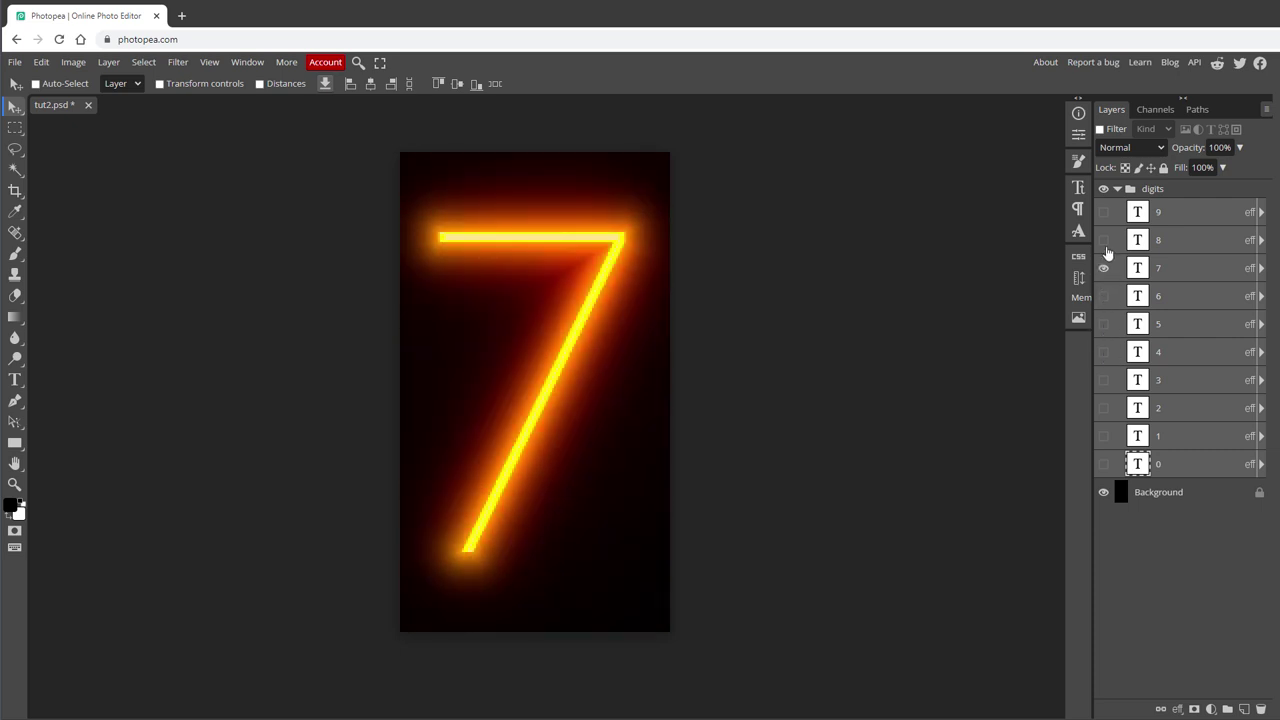
pyautogui.click(1104, 240)
pyautogui.click(1104, 268)
pyautogui.click(894, 330)
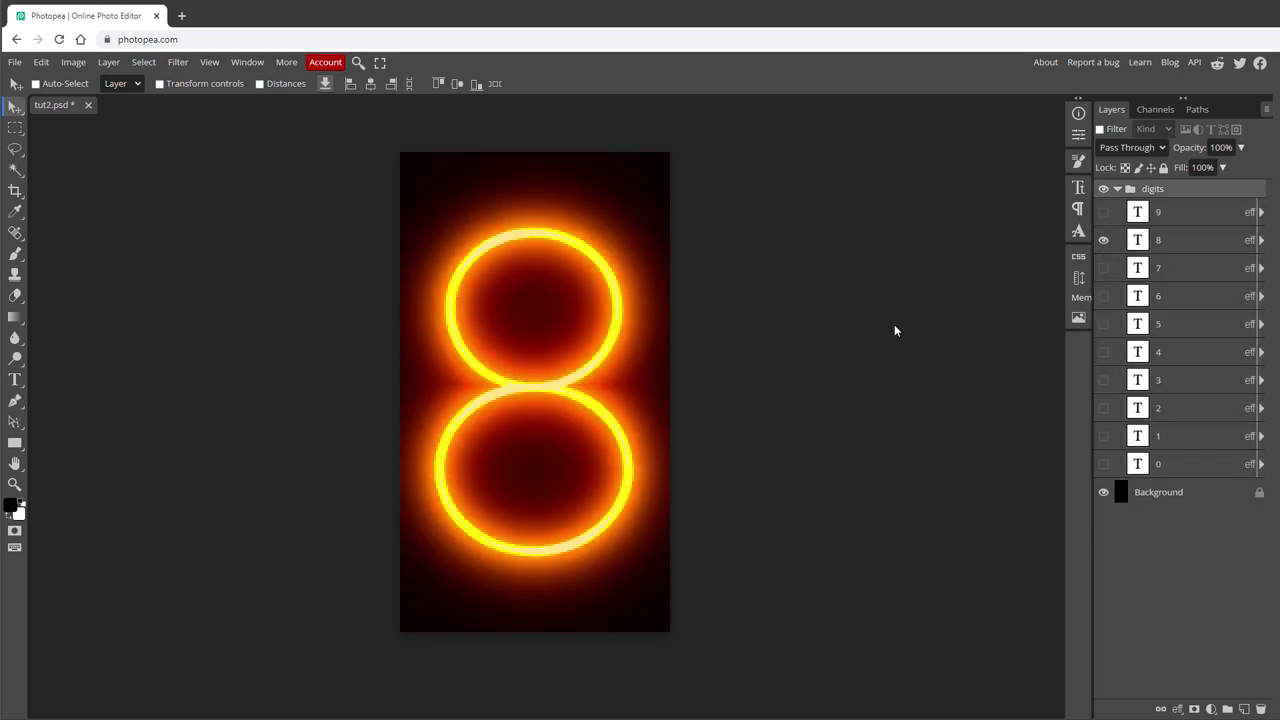
# - Duplicate the digits group and rename the copy "unlit states"
pyautogui.rightClick(1146, 192)
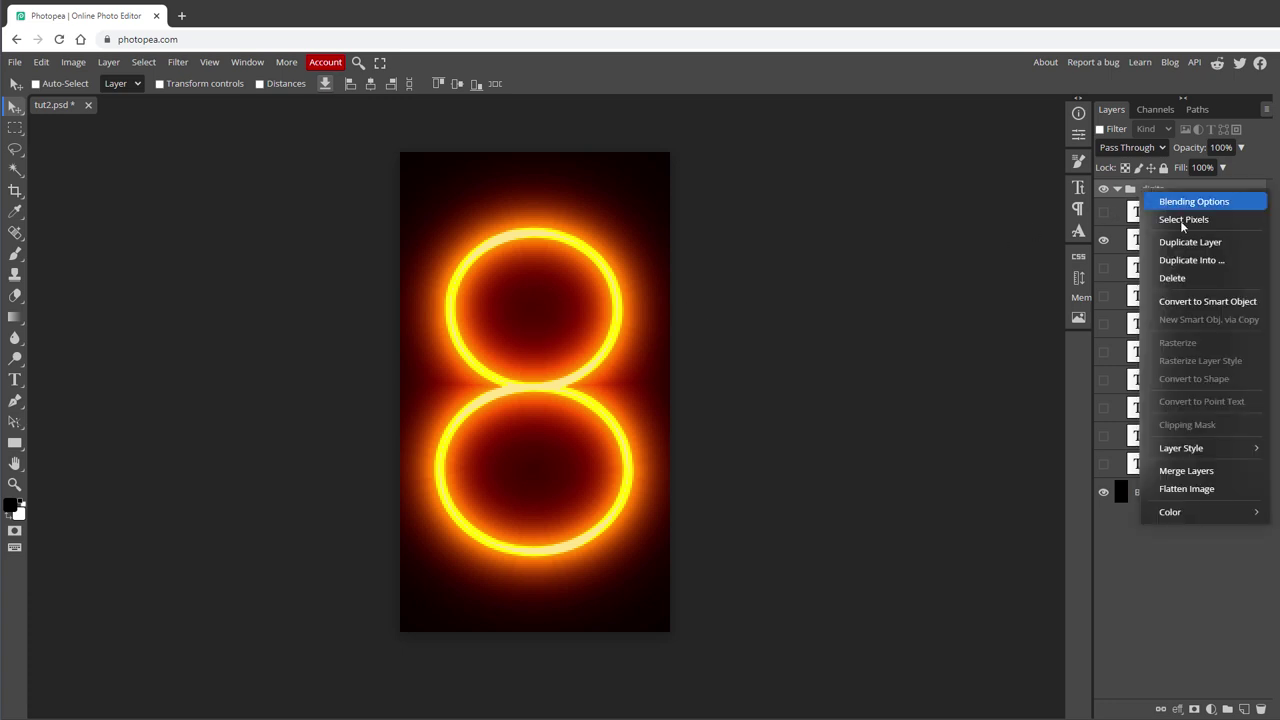
pyautogui.click(1190, 243)
pyautogui.doubleClick(1166, 192)
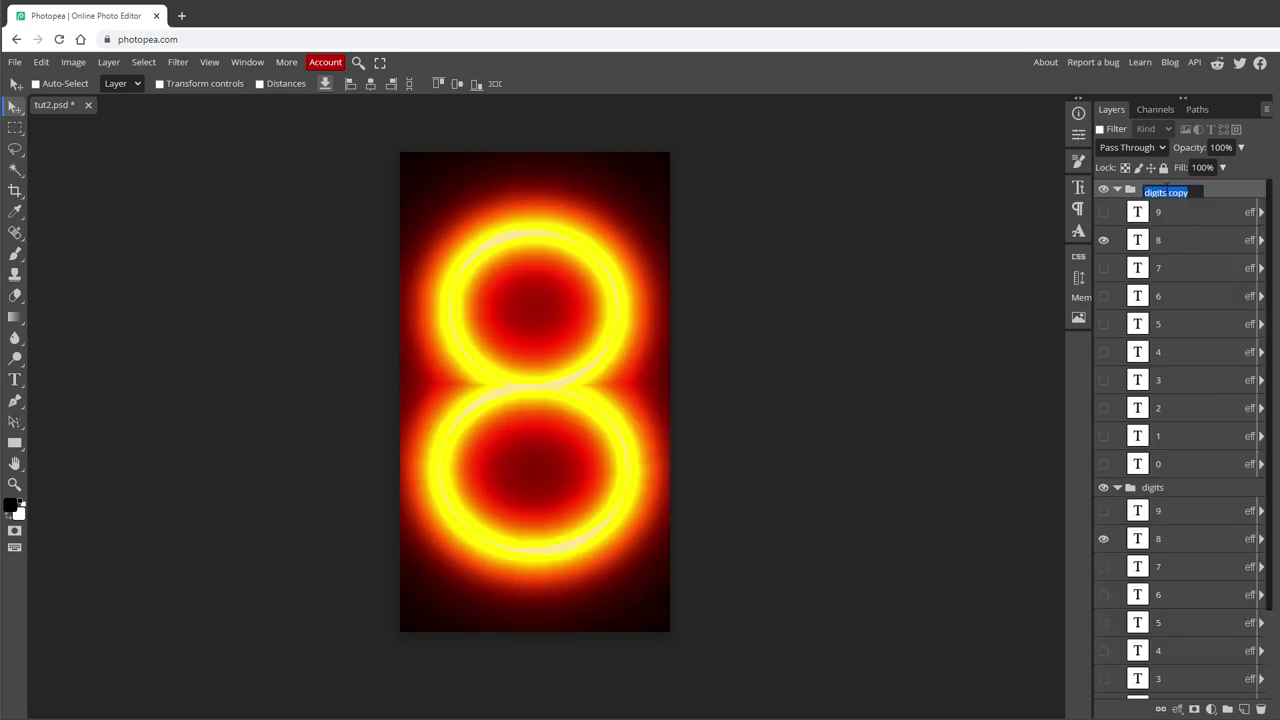
pyautogui.write('unlit states')
# - Show all ten digit layers in the unlit states group and clear their layer styles
pyautogui.moveTo(1103, 212); pyautogui.dragTo(1088, 443)
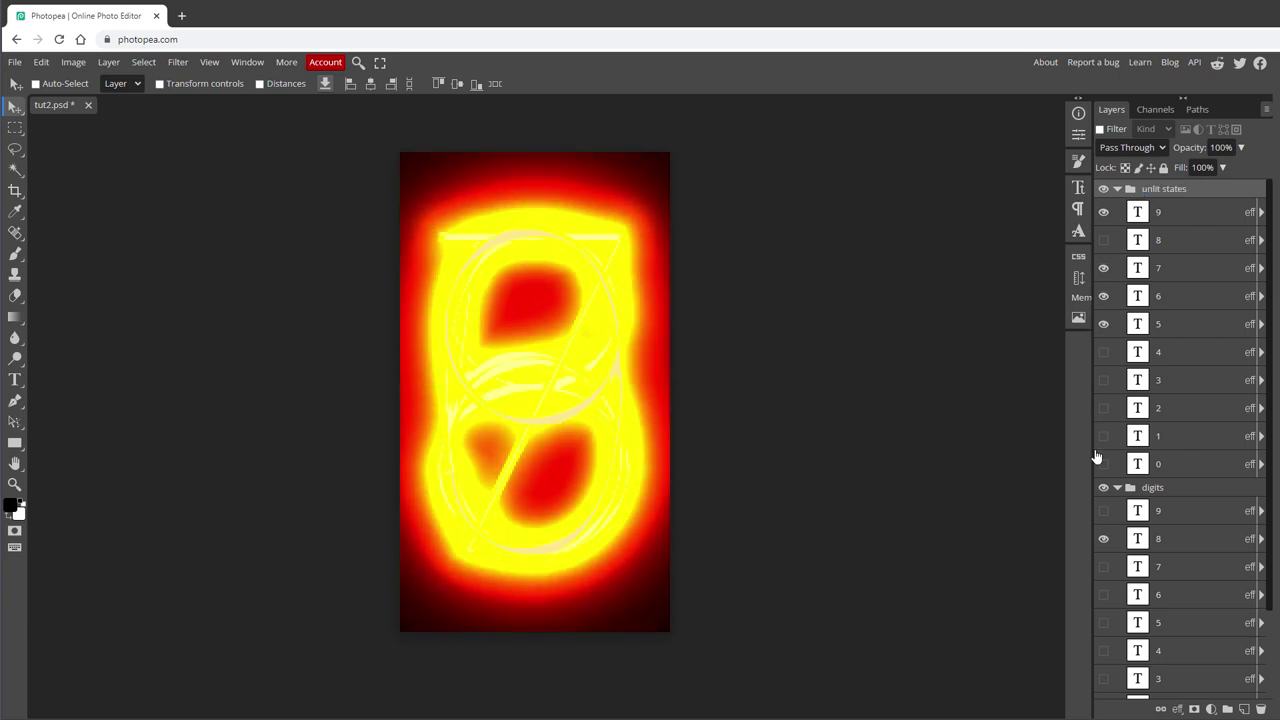
pyautogui.click(1180, 214)
pyautogui.keyDown('shift'); pyautogui.click(1171, 460); pyautogui.keyUp('shift')
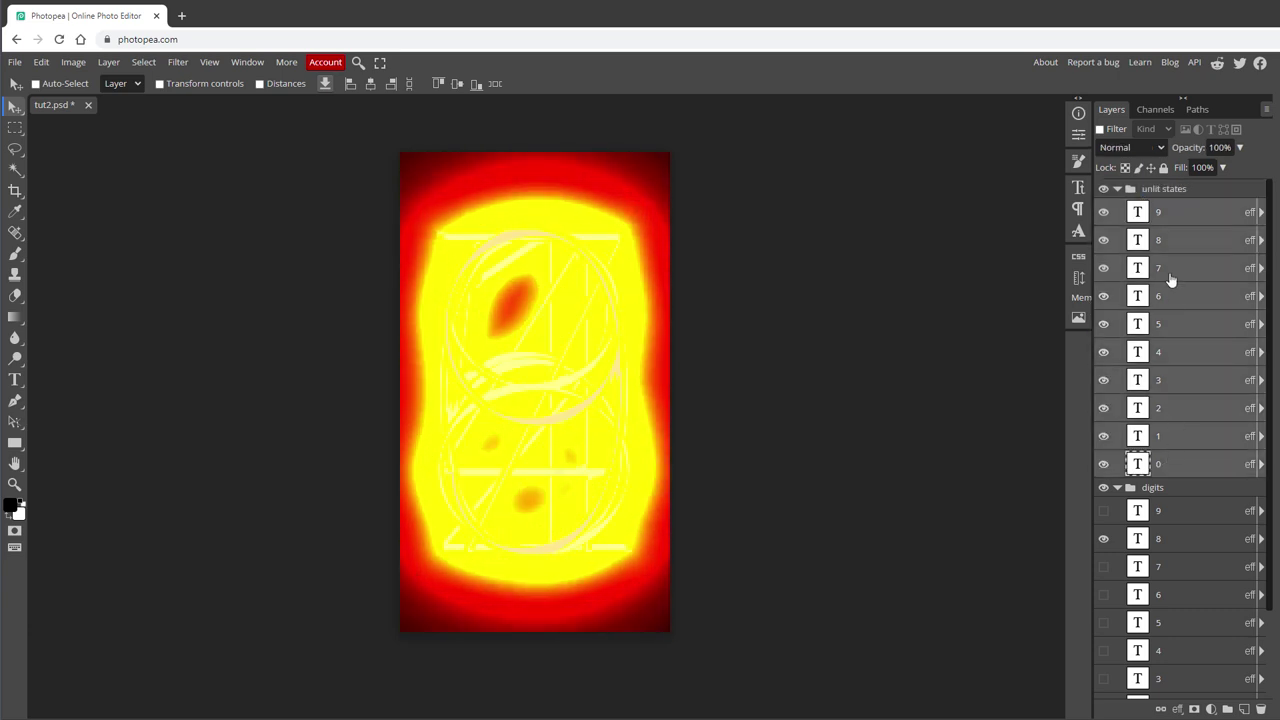
pyautogui.rightClick(1171, 277)
pyautogui.moveTo(1165, 537)
pyautogui.click(1202, 572)
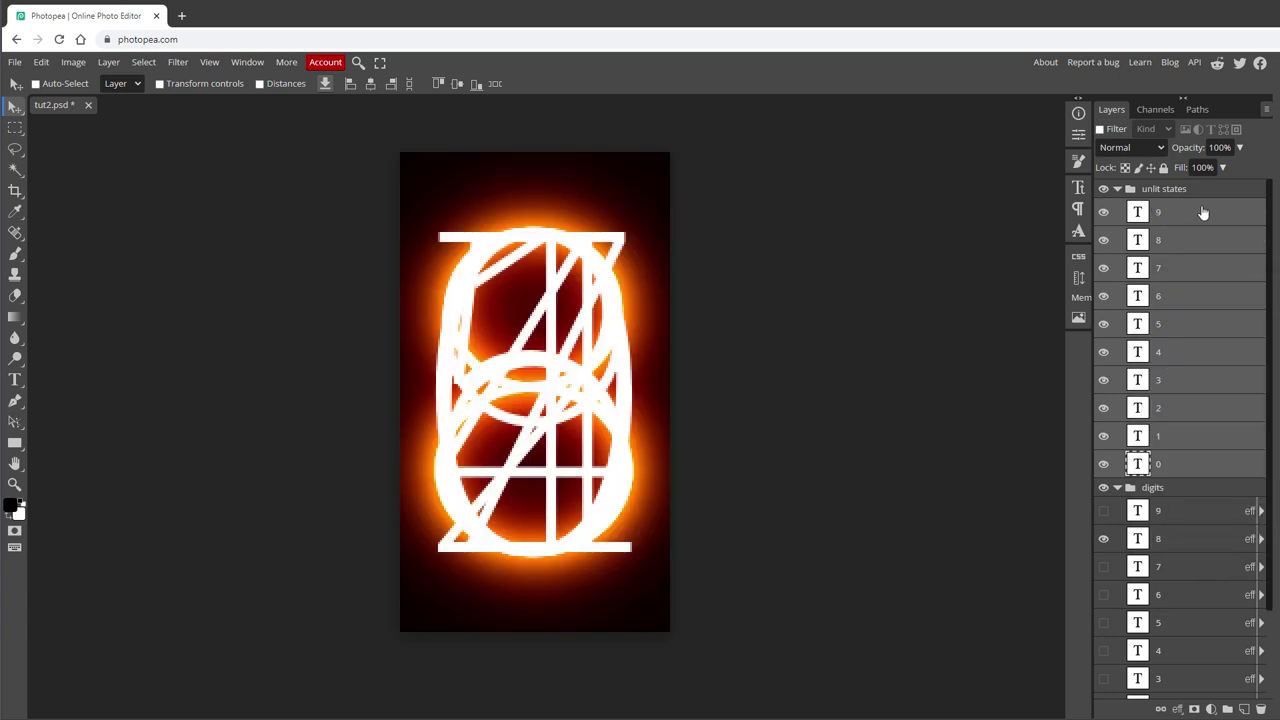
# - Add a black Color Overlay to digit 9 in the unlit states group
pyautogui.click(1250, 214)
pyautogui.doubleClick(1250, 214)
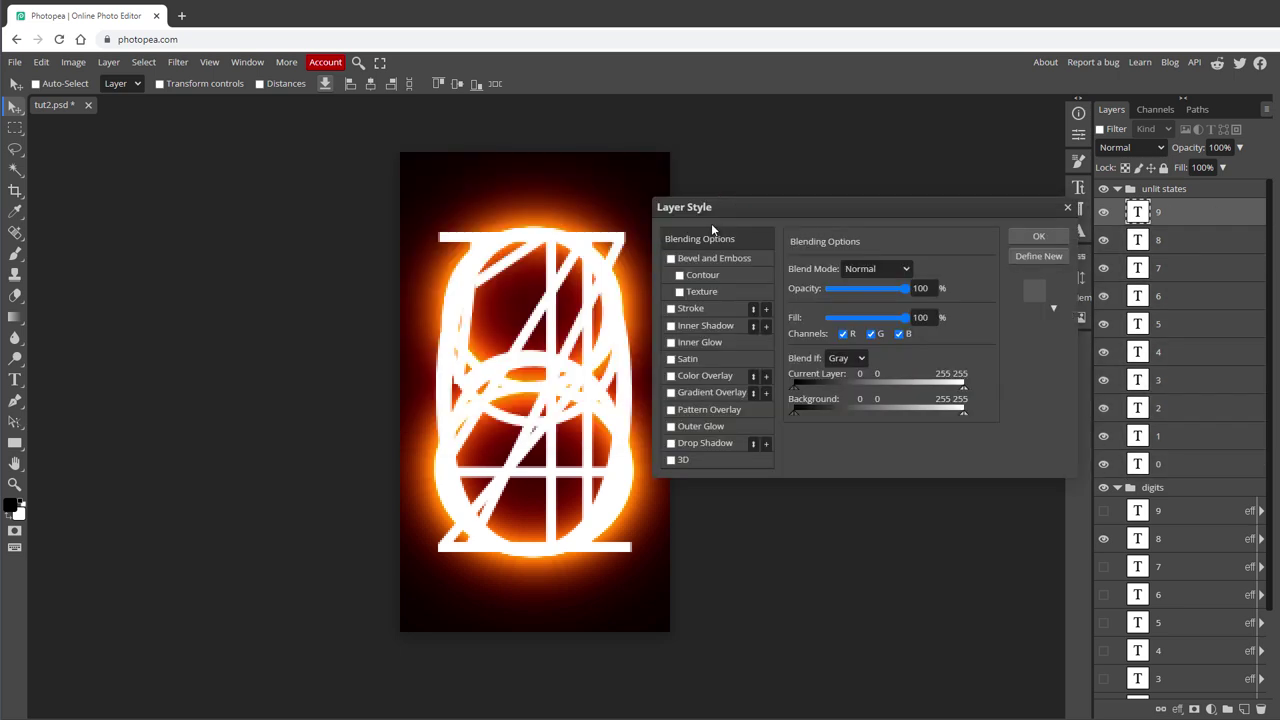
pyautogui.click(707, 375)
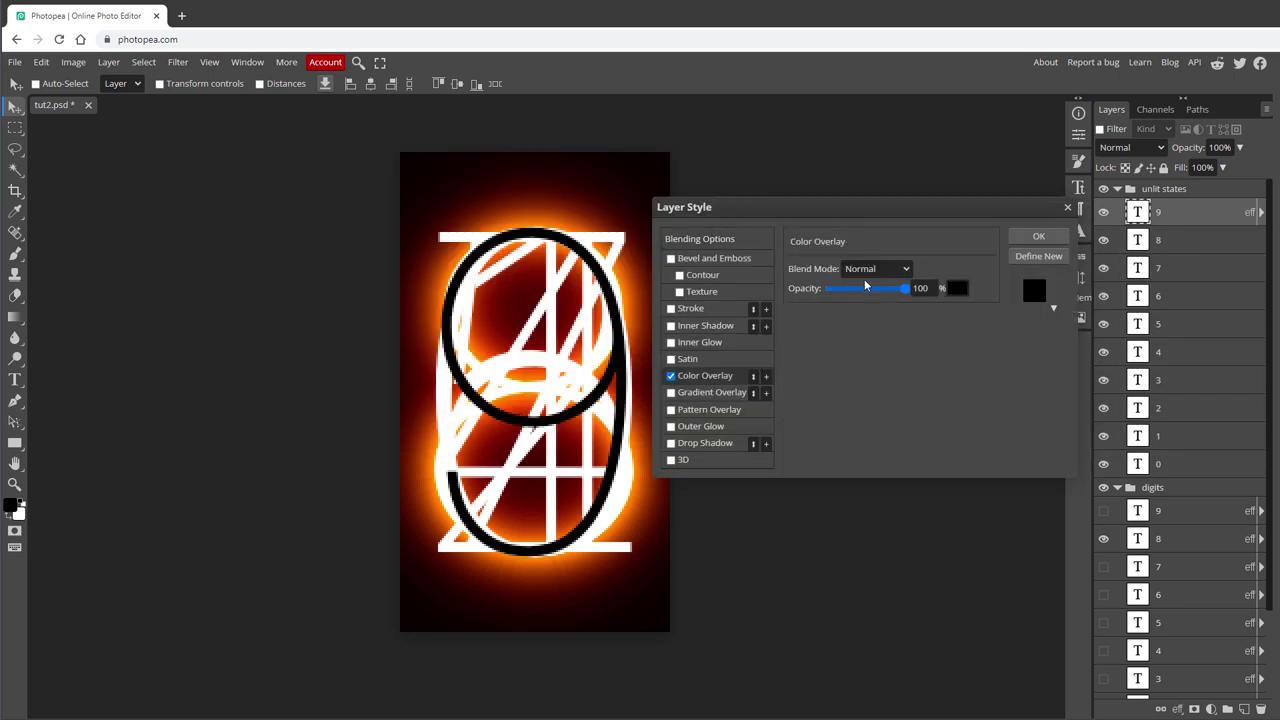
pyautogui.click(1038, 236)
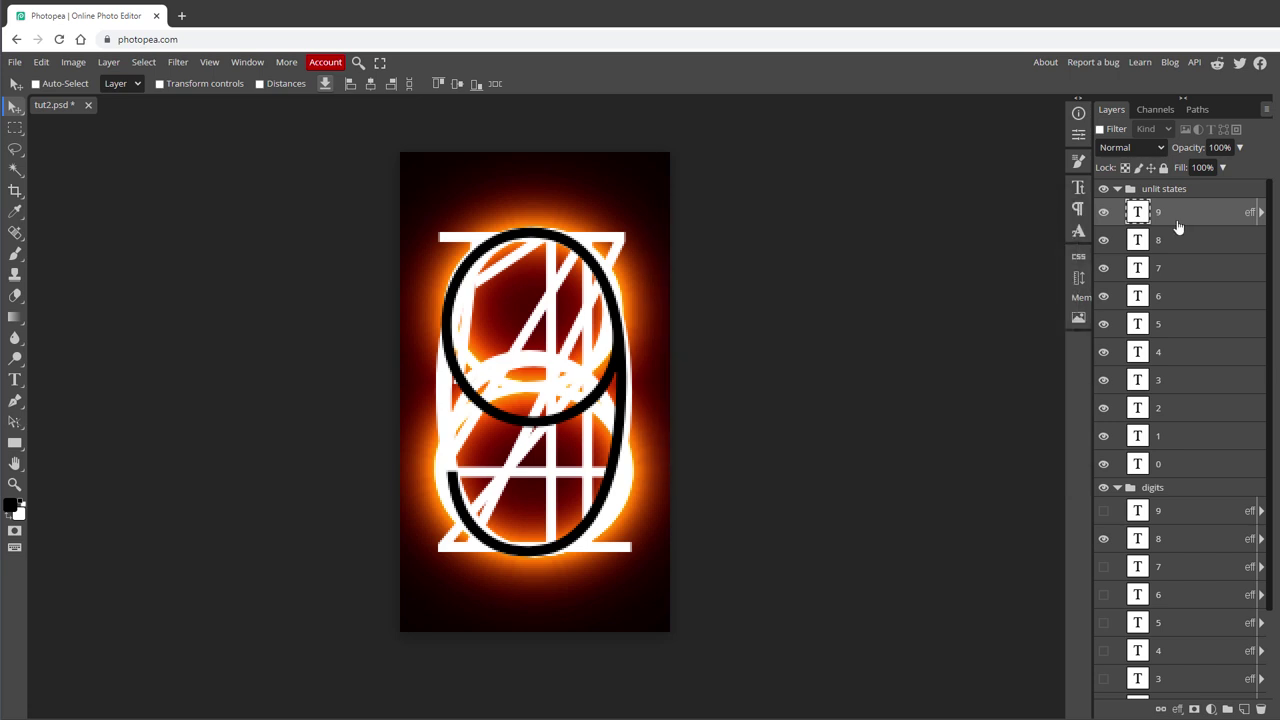
# - Copy digit 9's overlay style and paste it onto all the digit layers in the unlit states group
pyautogui.rightClick(1175, 214)
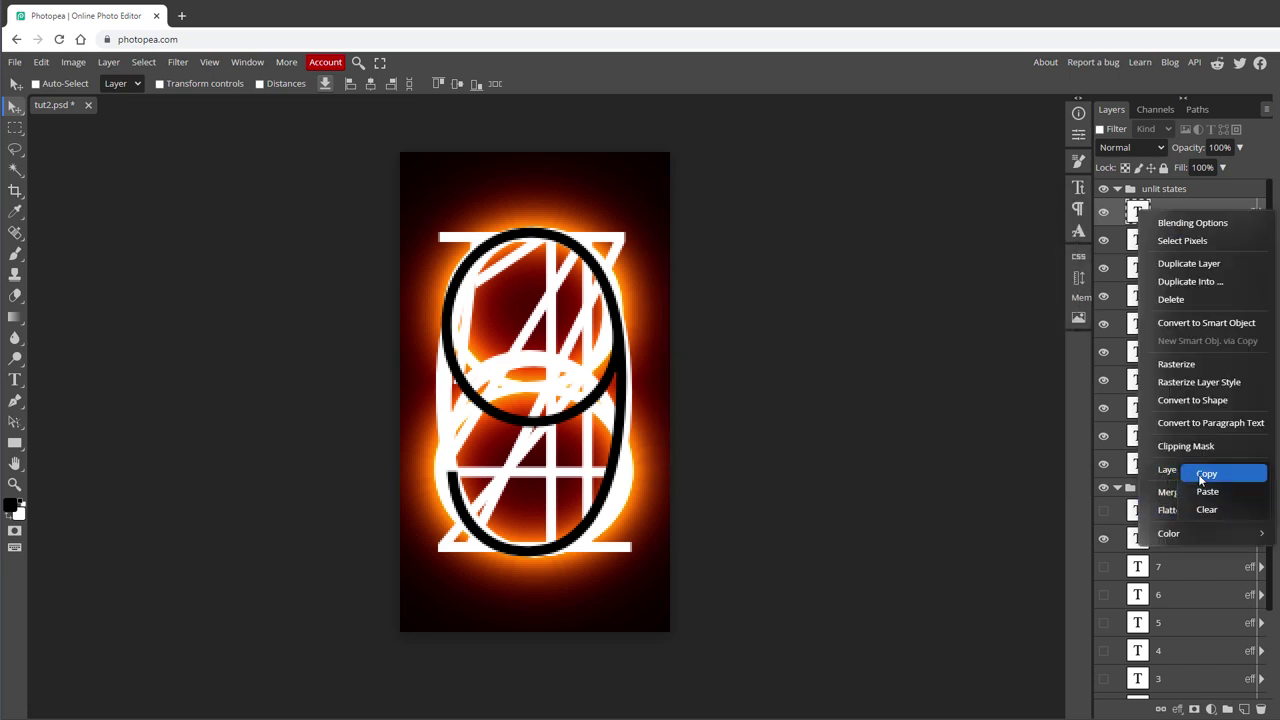
pyautogui.click(1175, 466)
pyautogui.keyDown('shift'); pyautogui.click(1175, 465); pyautogui.keyUp('shift')
pyautogui.rightClick(1172, 224)
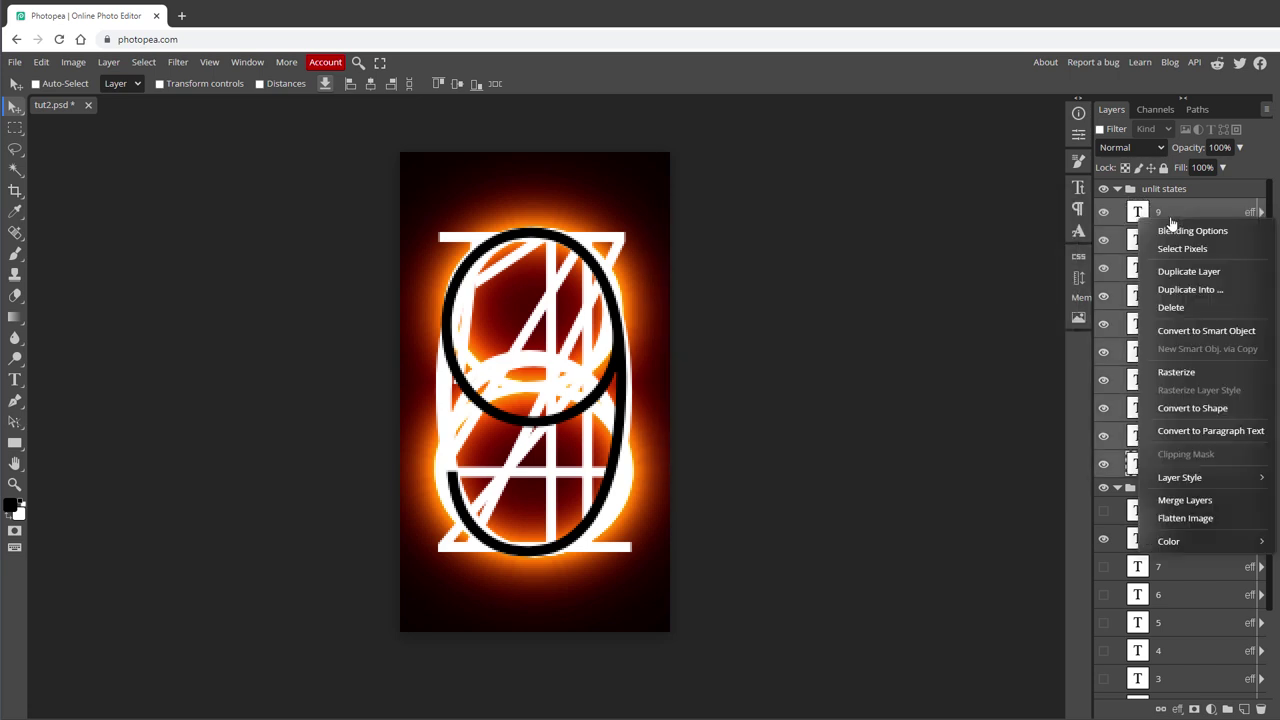
pyautogui.moveTo(1184, 476)
pyautogui.click(1212, 504)
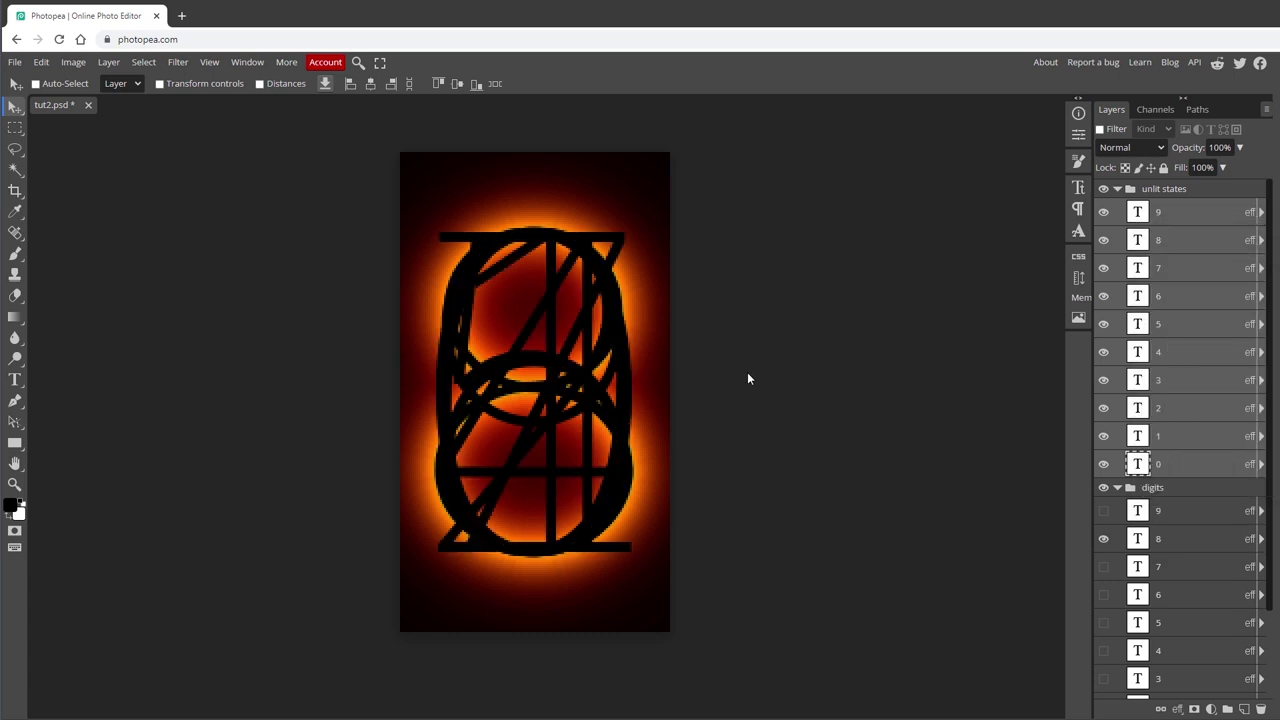
# - Hide unlit digits 8 to 0 and give unlit digit 9 a white 1 px stroke positioned Inside
pyautogui.moveTo(1104, 242); pyautogui.dragTo(1108, 460)
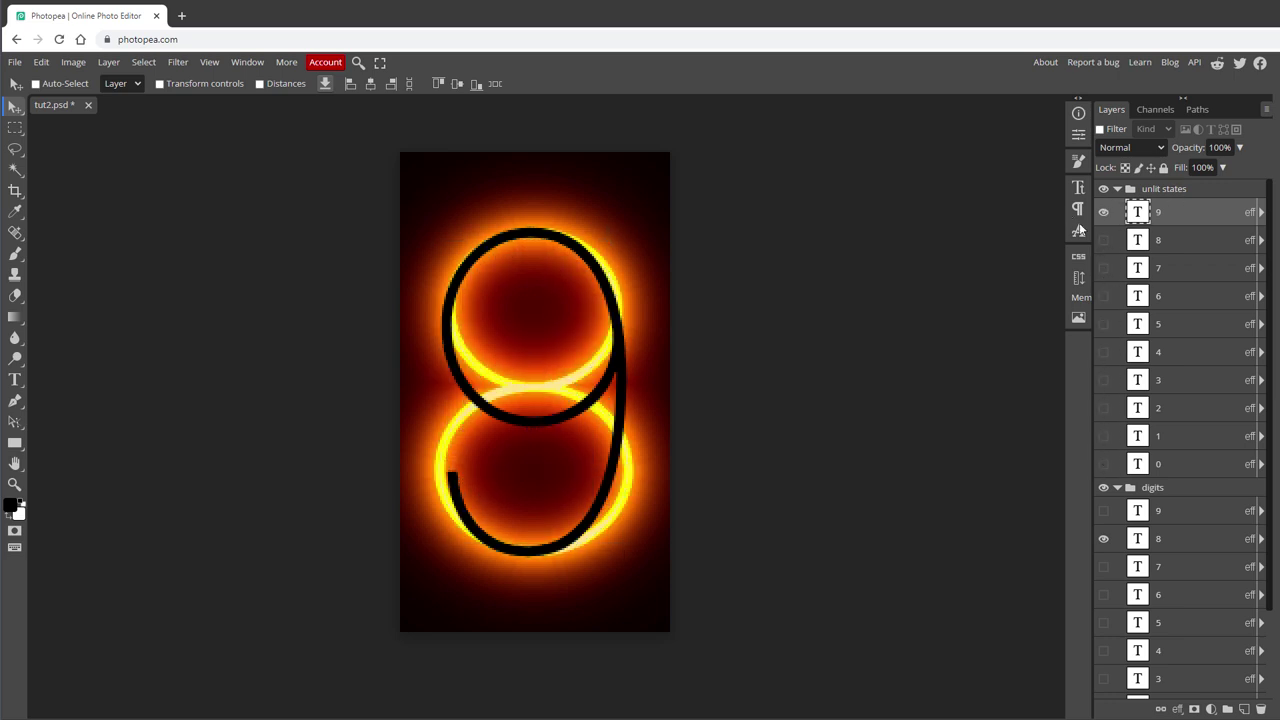
pyautogui.doubleClick(1248, 217)
pyautogui.click(694, 312)
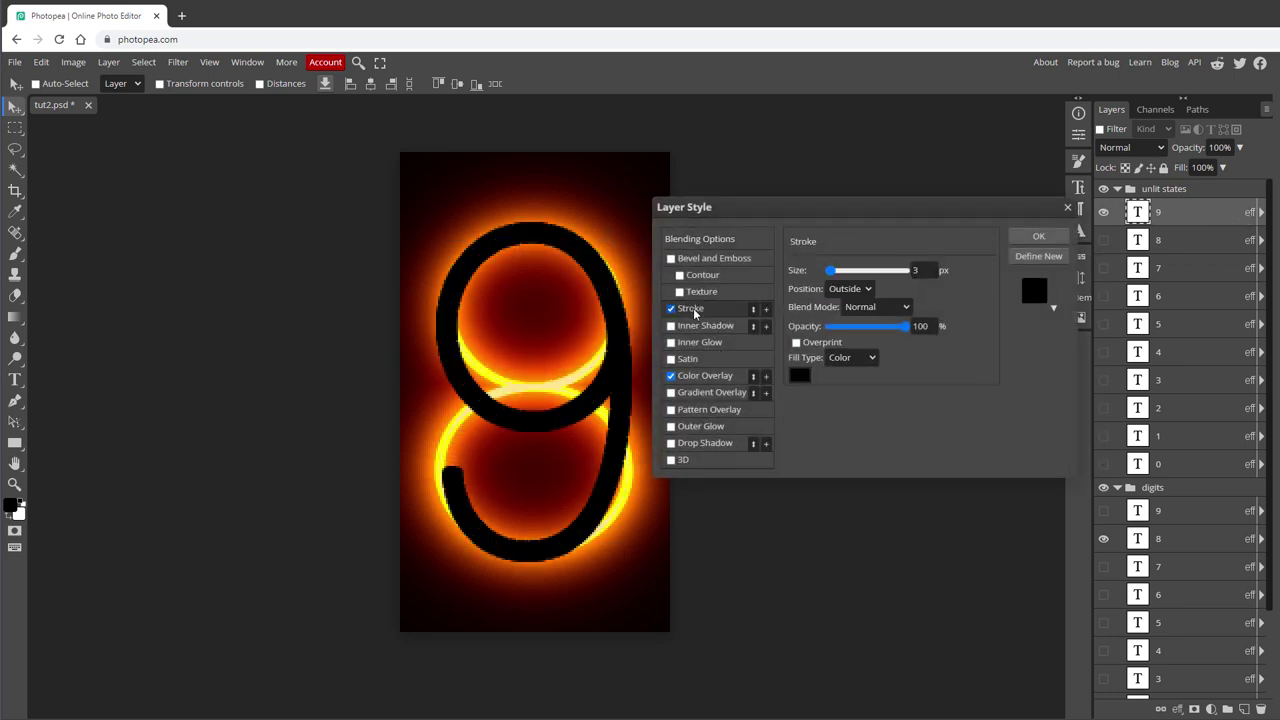
pyautogui.click(858, 288)
pyautogui.click(841, 305)
pyautogui.click(799, 374)
pyautogui.moveTo(690, 360); pyautogui.dragTo(648, 340)
pyautogui.click(924, 350)
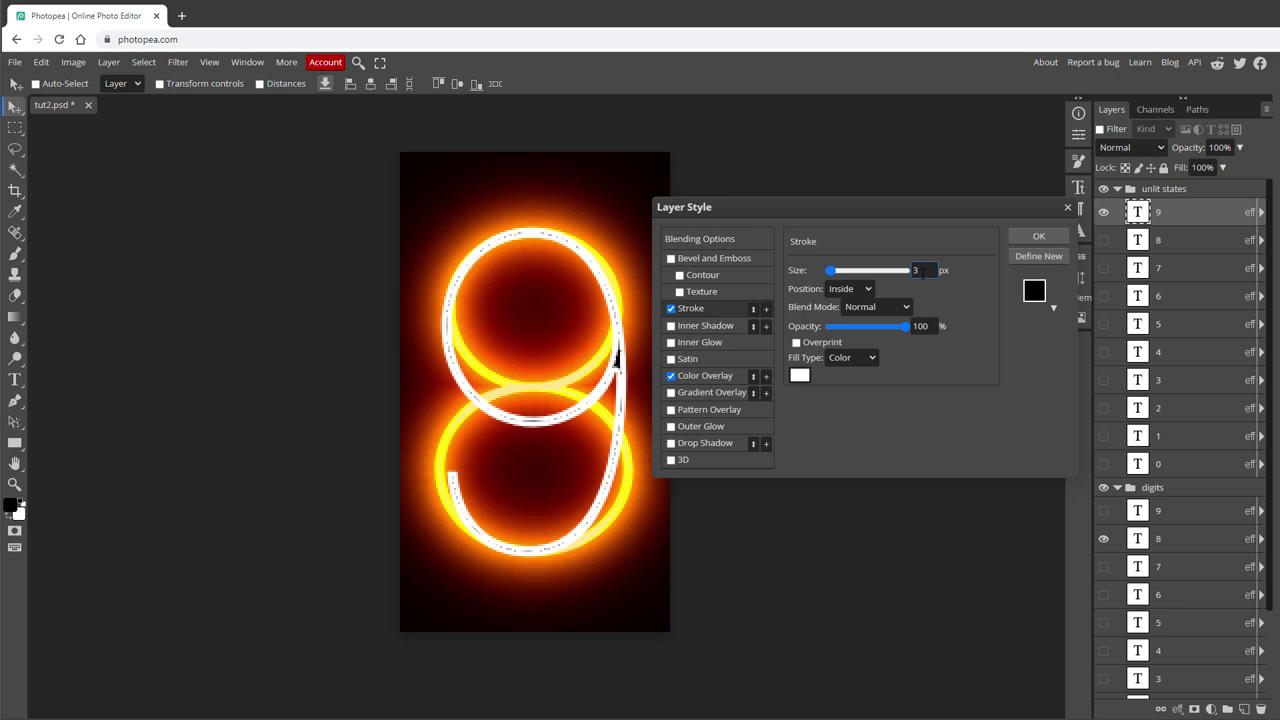
pyautogui.write('1')
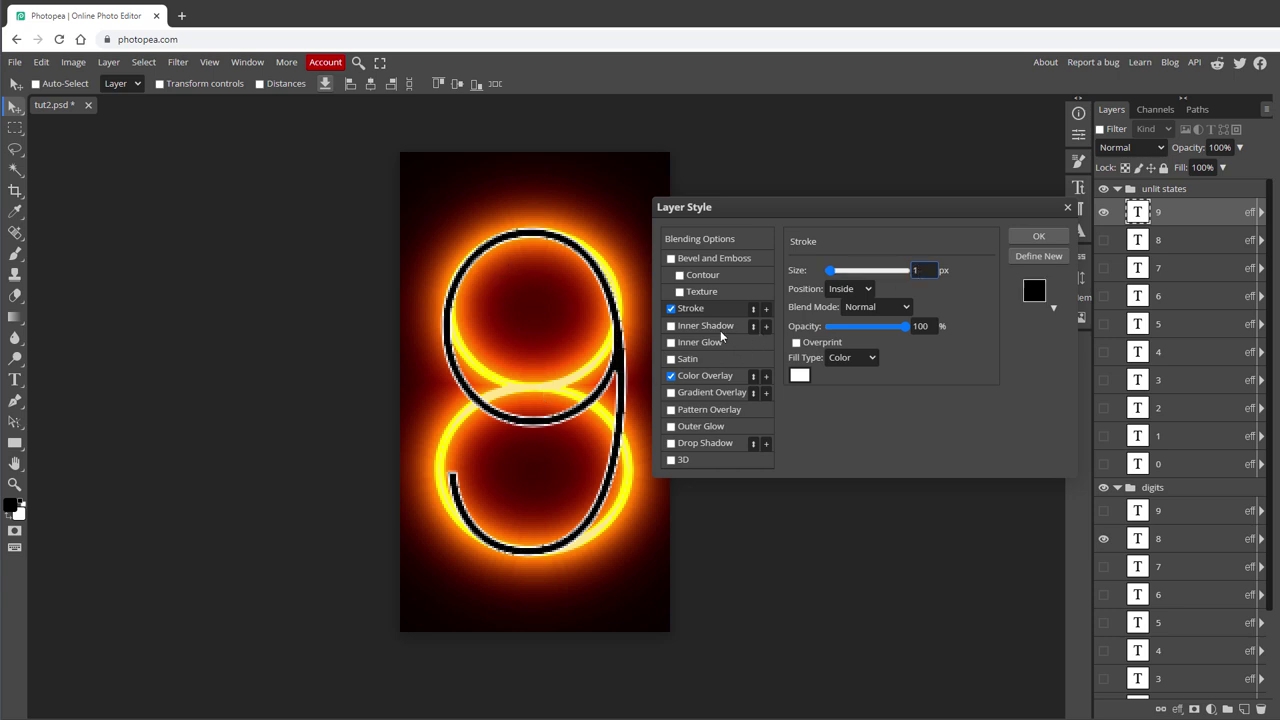
# - Set the stroke's blend mode to Multiply and lower the opacity of unlit digit 9 to 30%
pyautogui.click(858, 307)
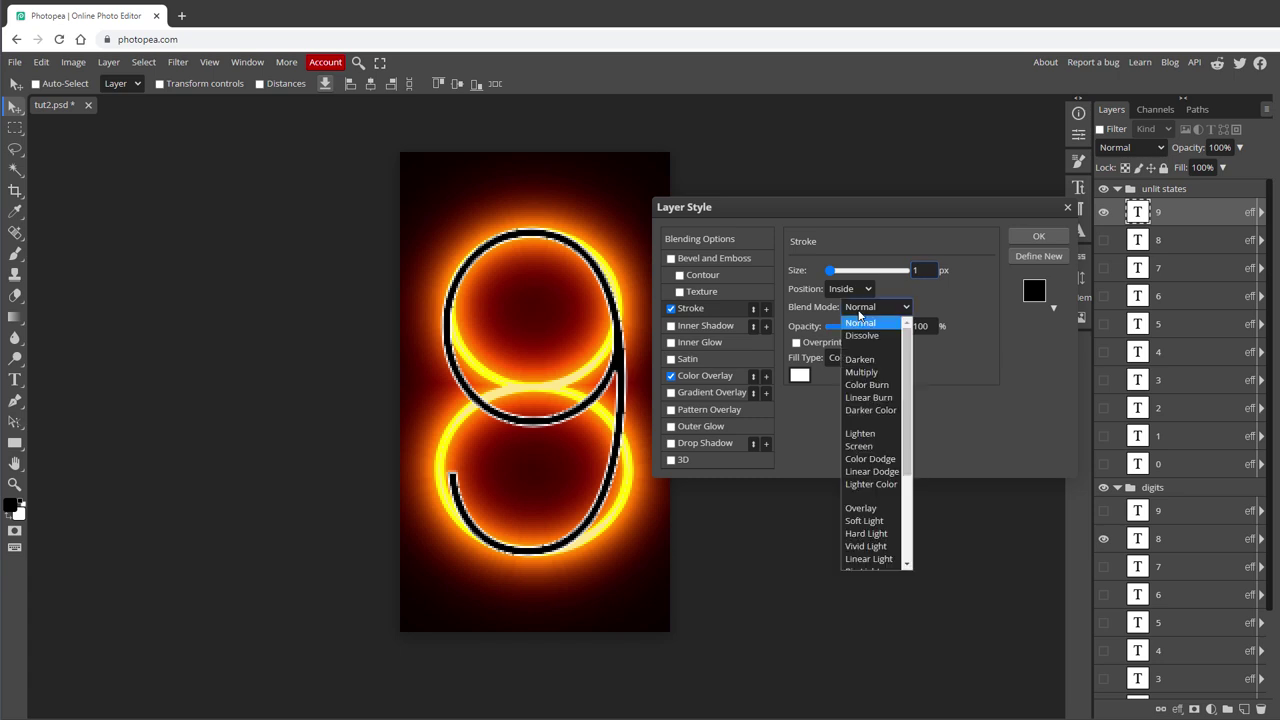
pyautogui.click(865, 375)
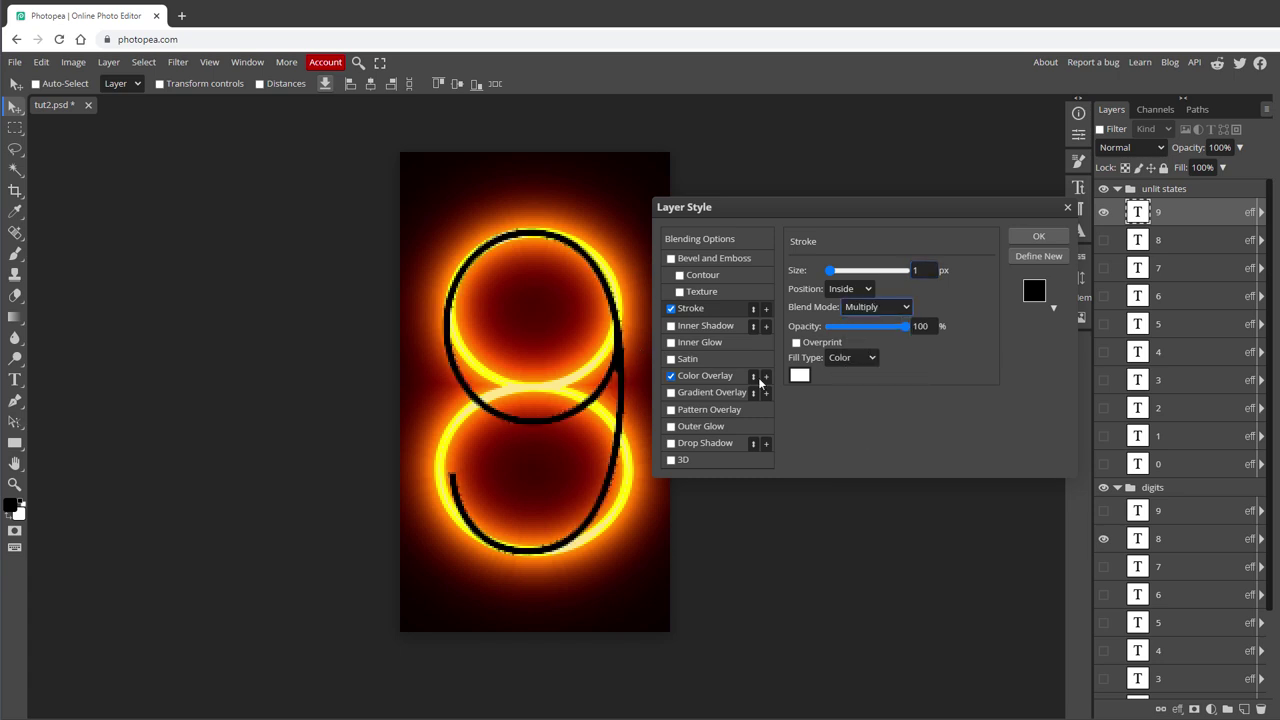
pyautogui.click(714, 241)
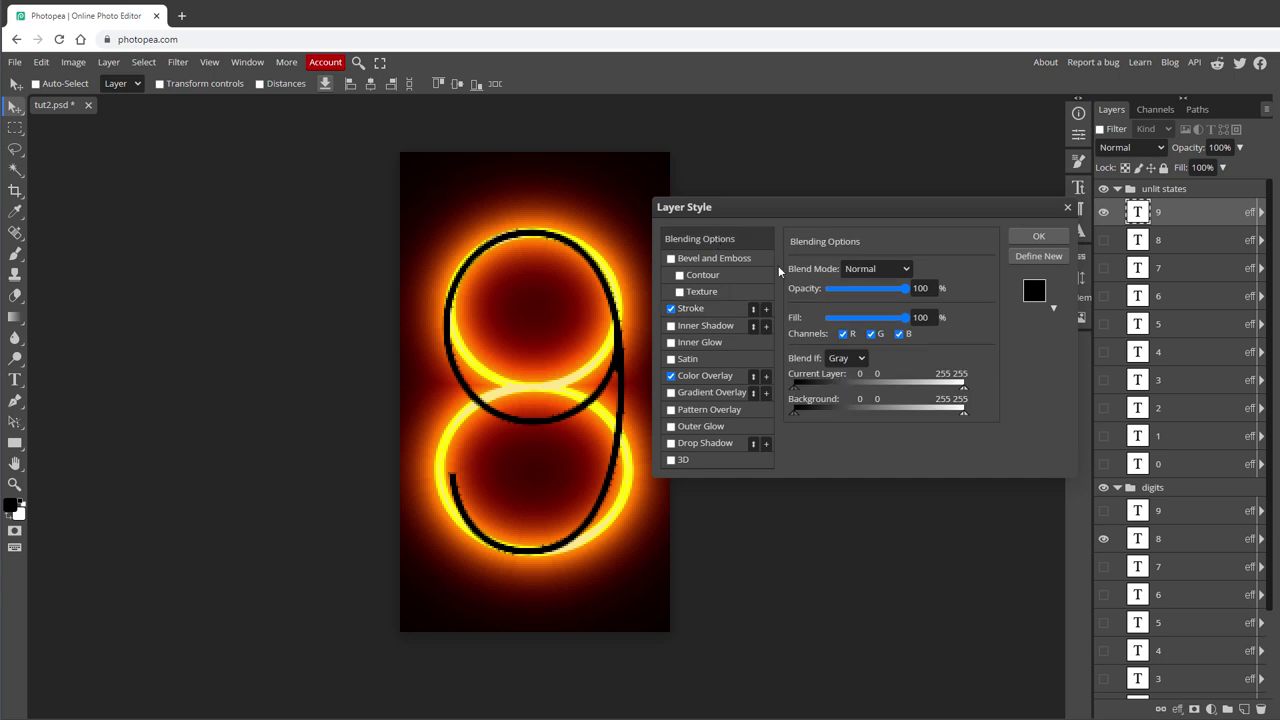
pyautogui.moveTo(897, 293); pyautogui.dragTo(851, 292)
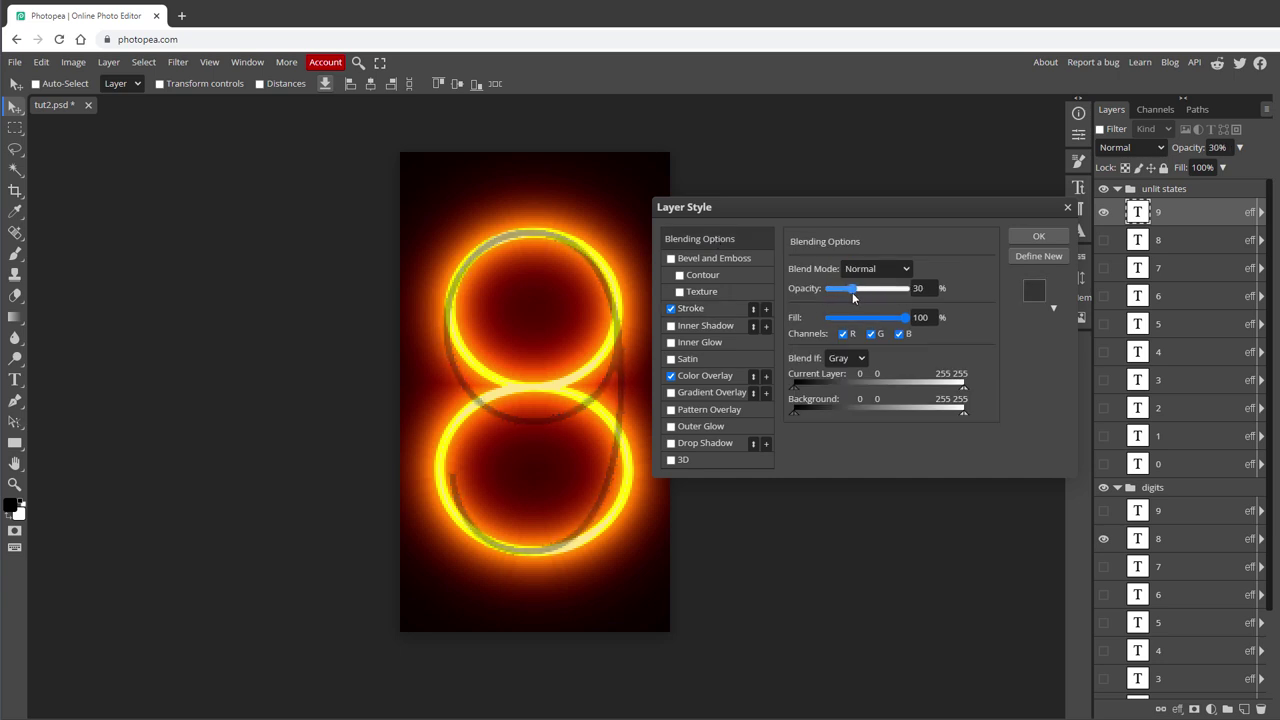
pyautogui.click(1038, 236)
# - Show all the unlit digits and paste digit 9's updated layer style with 30% opacity onto them
pyautogui.rightClick(1150, 212)
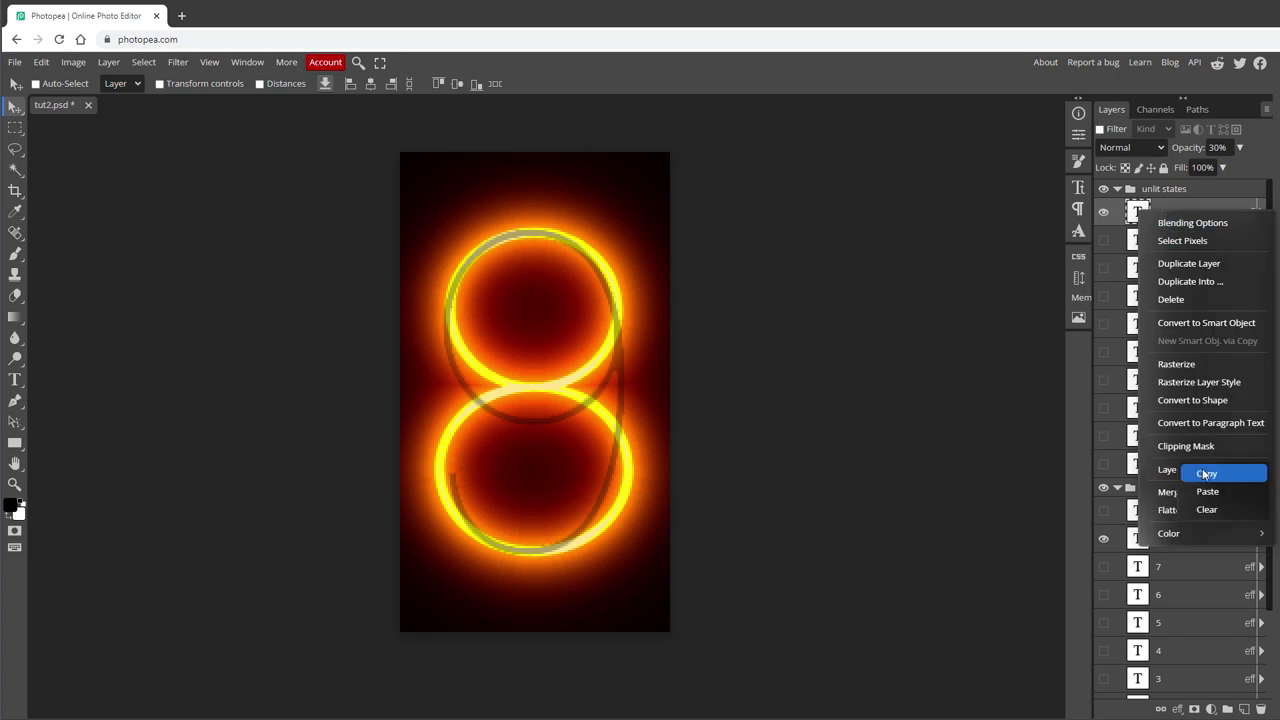
pyautogui.click(1208, 474)
pyautogui.keyDown('shift'); pyautogui.click(1171, 460); pyautogui.keyUp('shift')
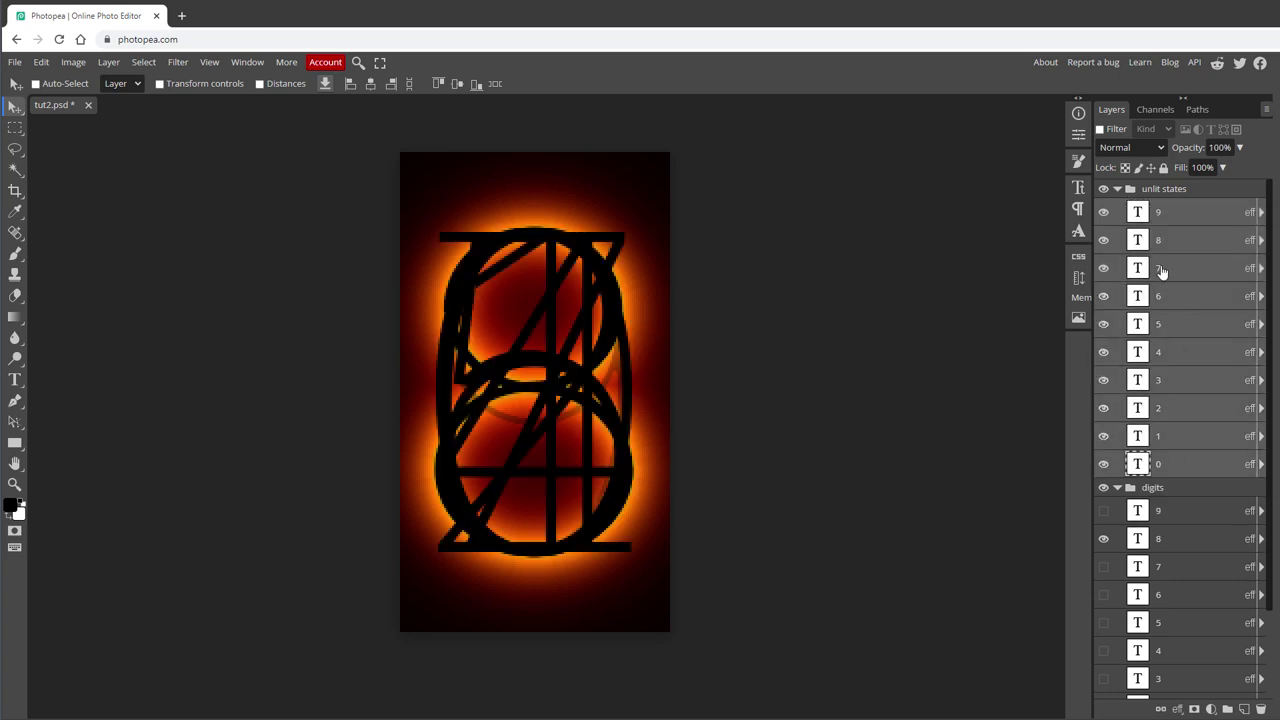
pyautogui.rightClick(1159, 270)
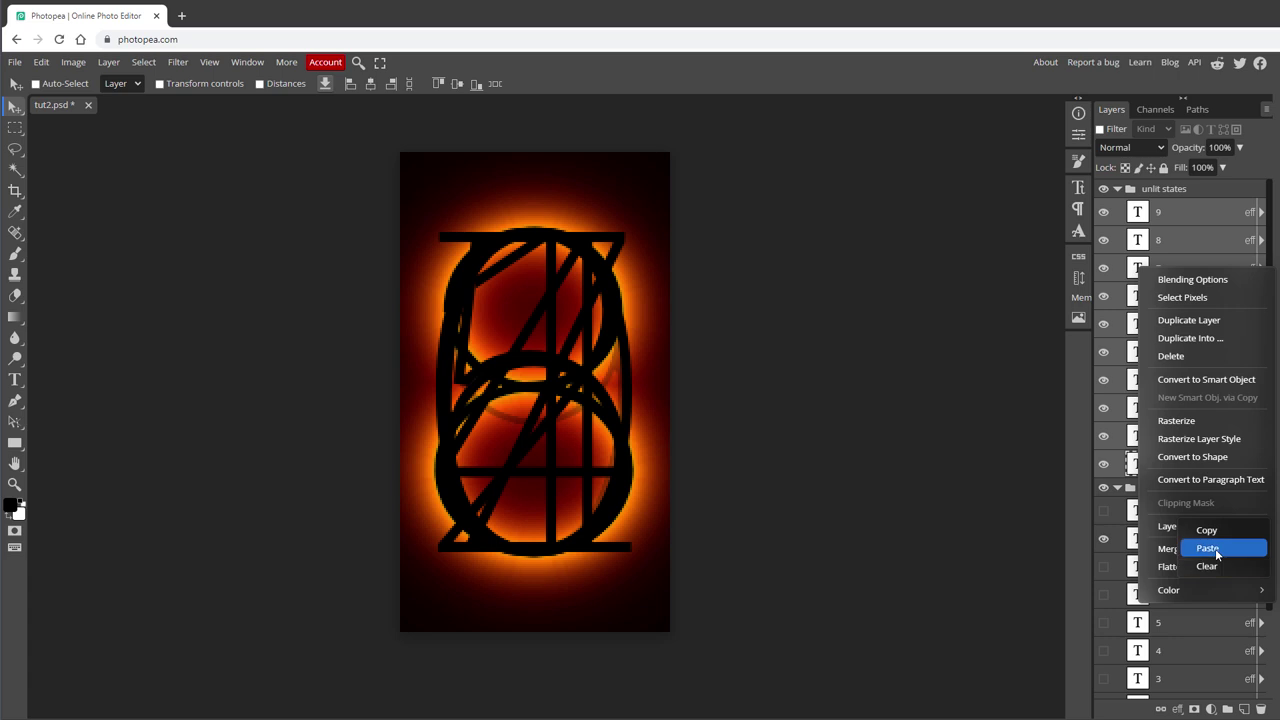
pyautogui.click(1200, 547)
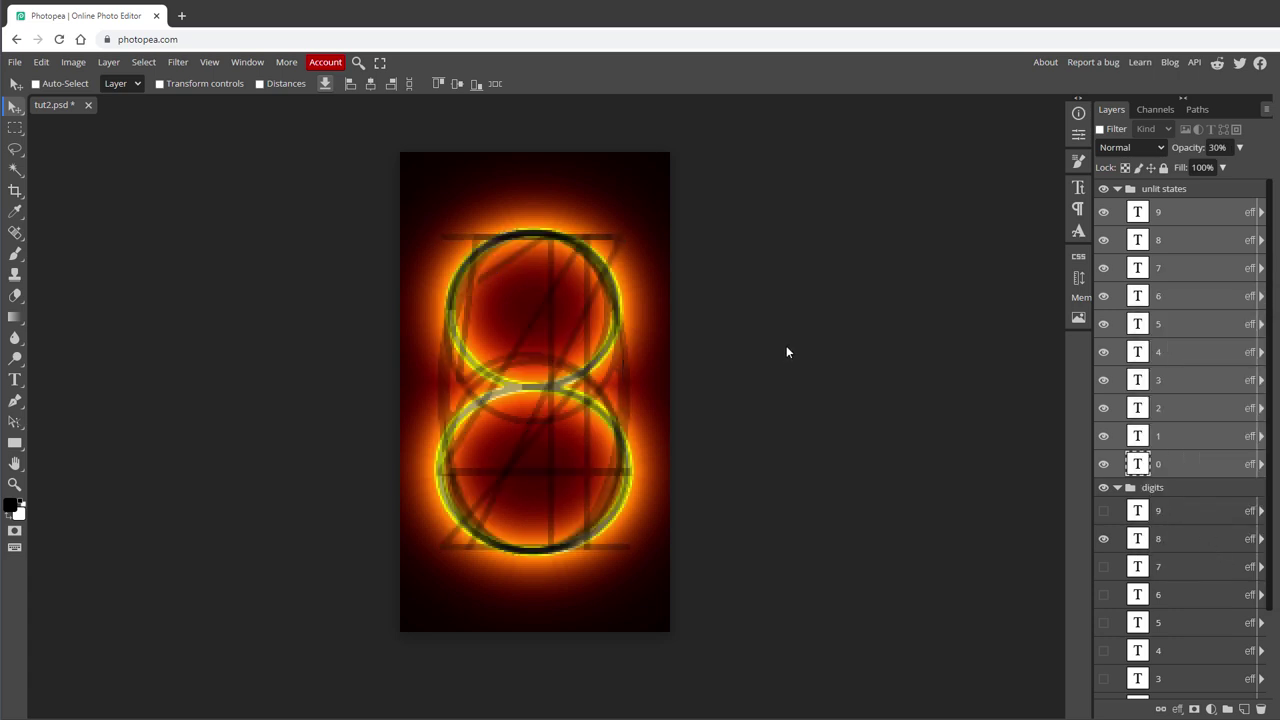
# - Set the unlit states group's Blend If background highlights to split at 78 and 182
pyautogui.click(789, 348)
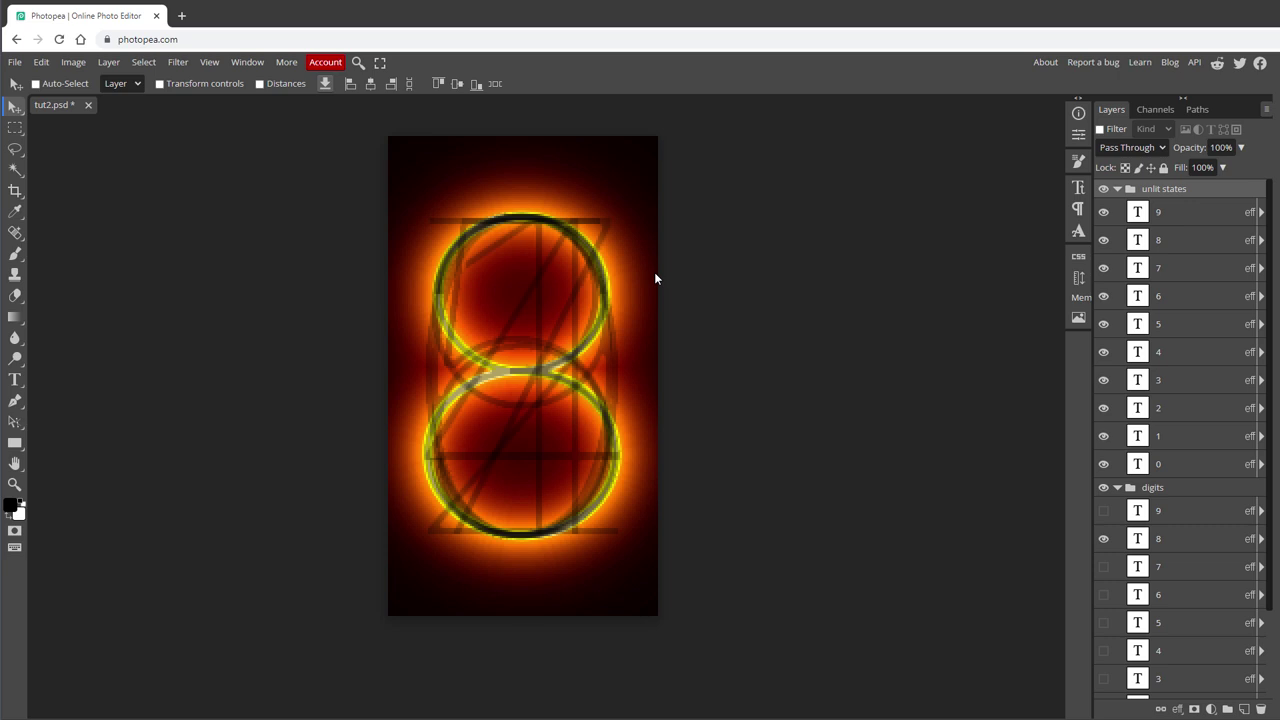
pyautogui.moveTo(655, 295); pyautogui.dragTo(439, 289)
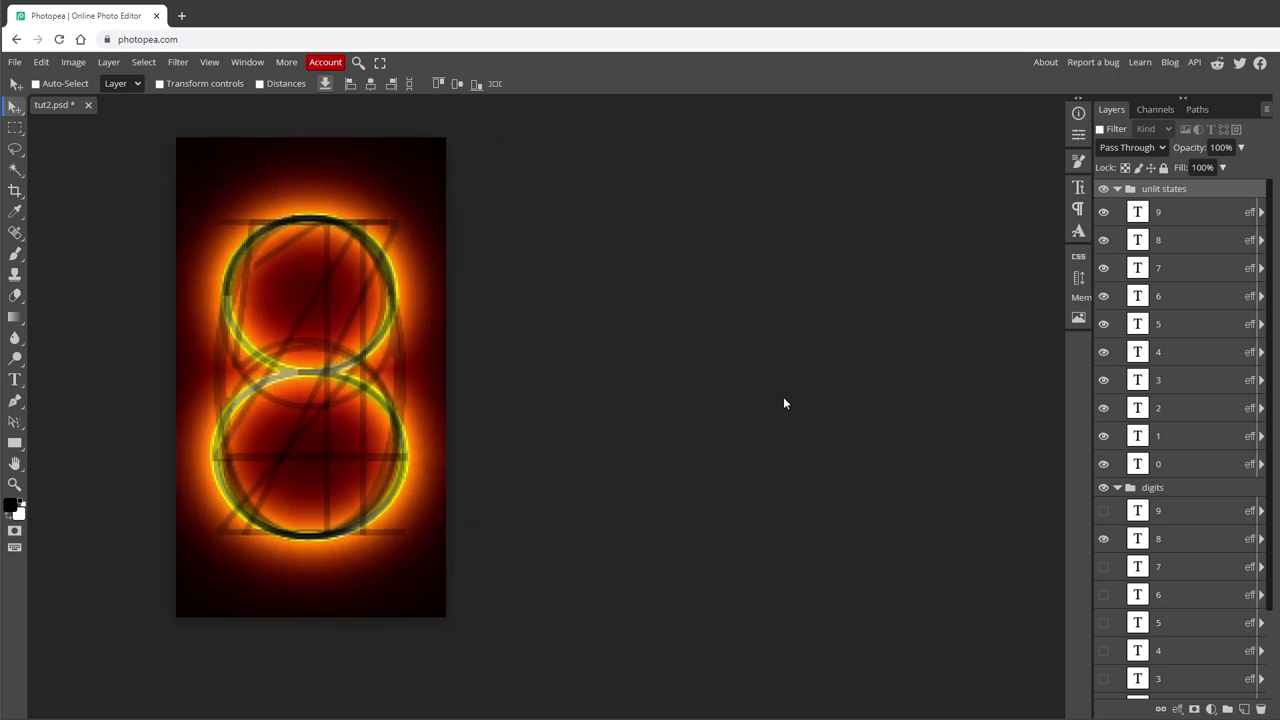
pyautogui.doubleClick(1250, 191)
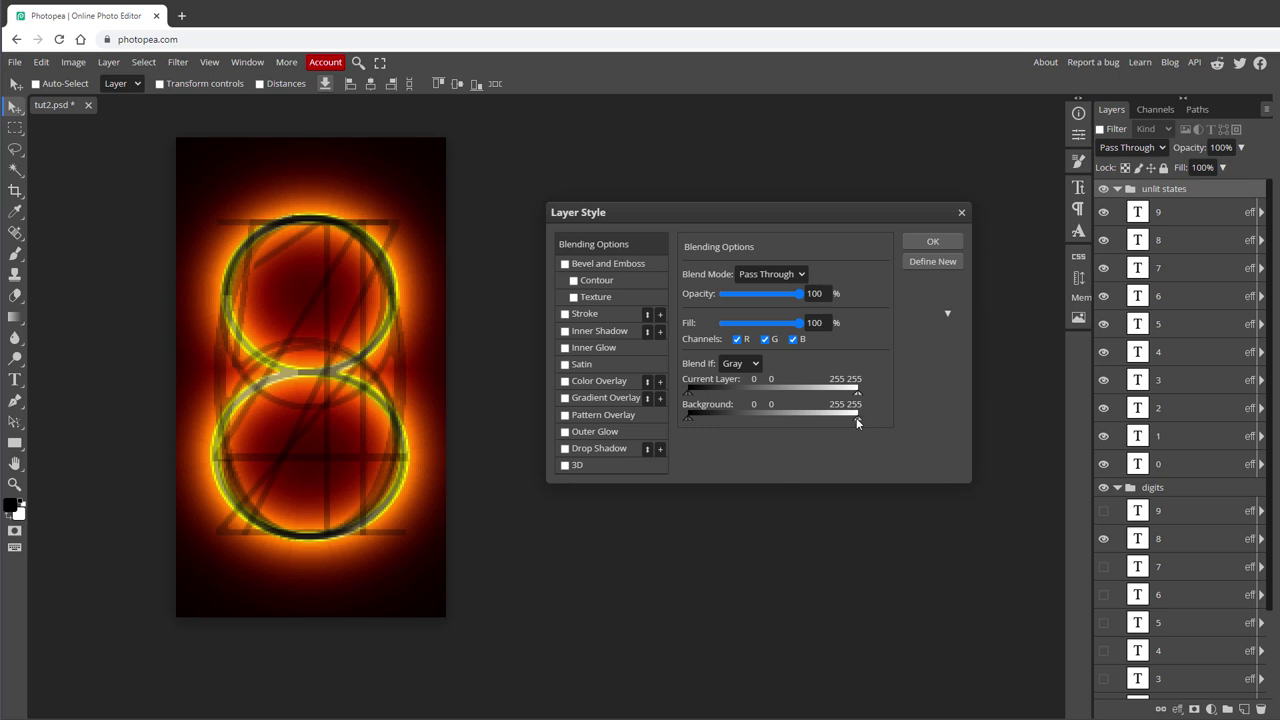
pyautogui.moveTo(857, 417); pyautogui.dragTo(769, 416)
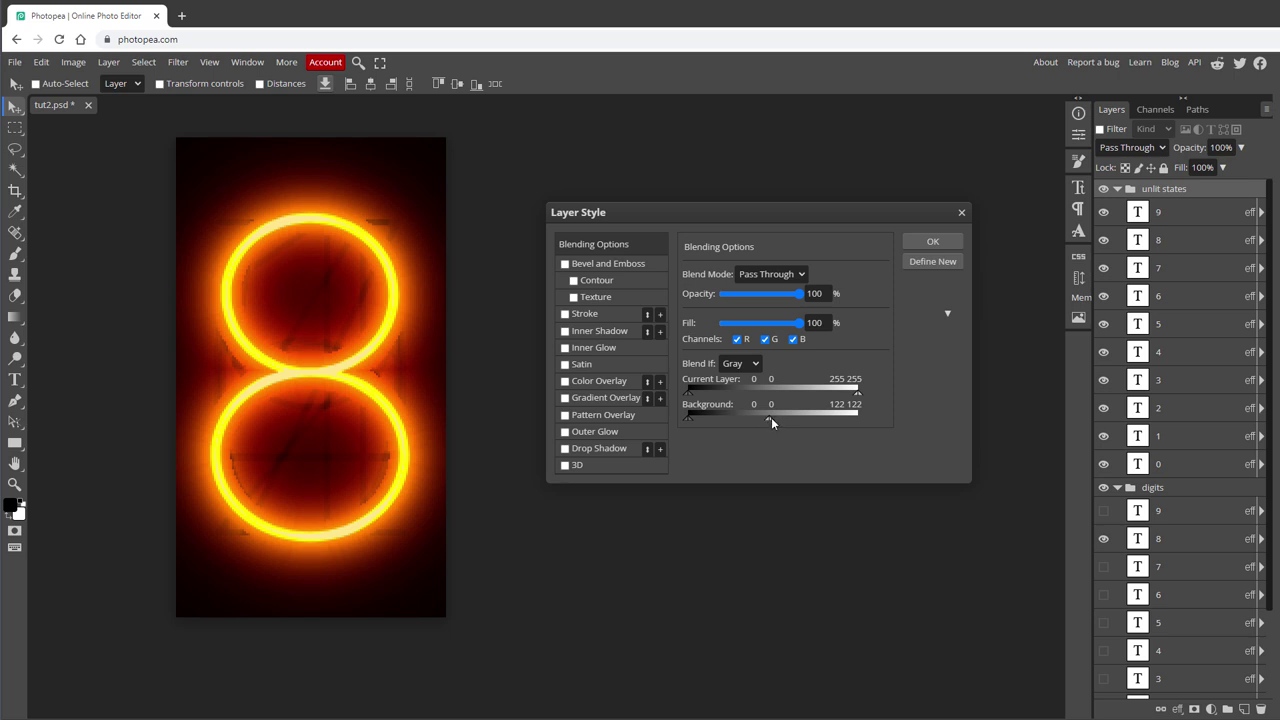
pyautogui.moveTo(770, 418); pyautogui.dragTo(730, 415)
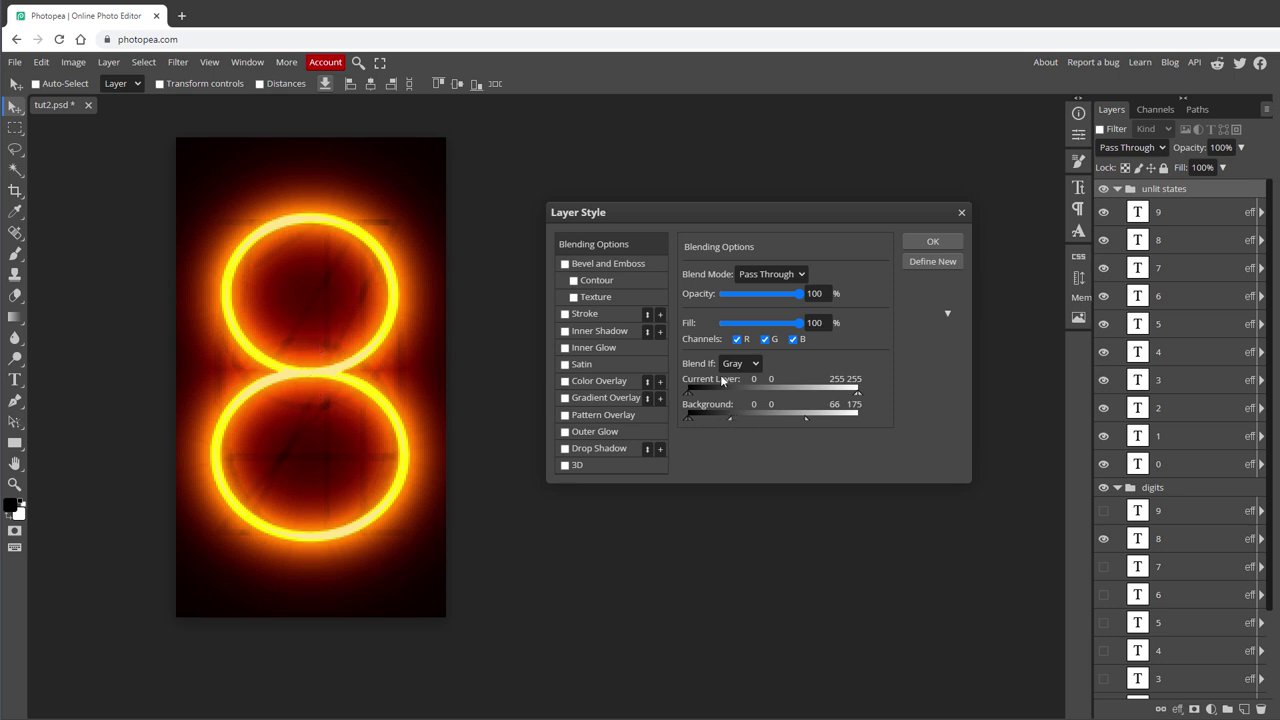
pyautogui.moveTo(736, 417); pyautogui.dragTo(739, 417)
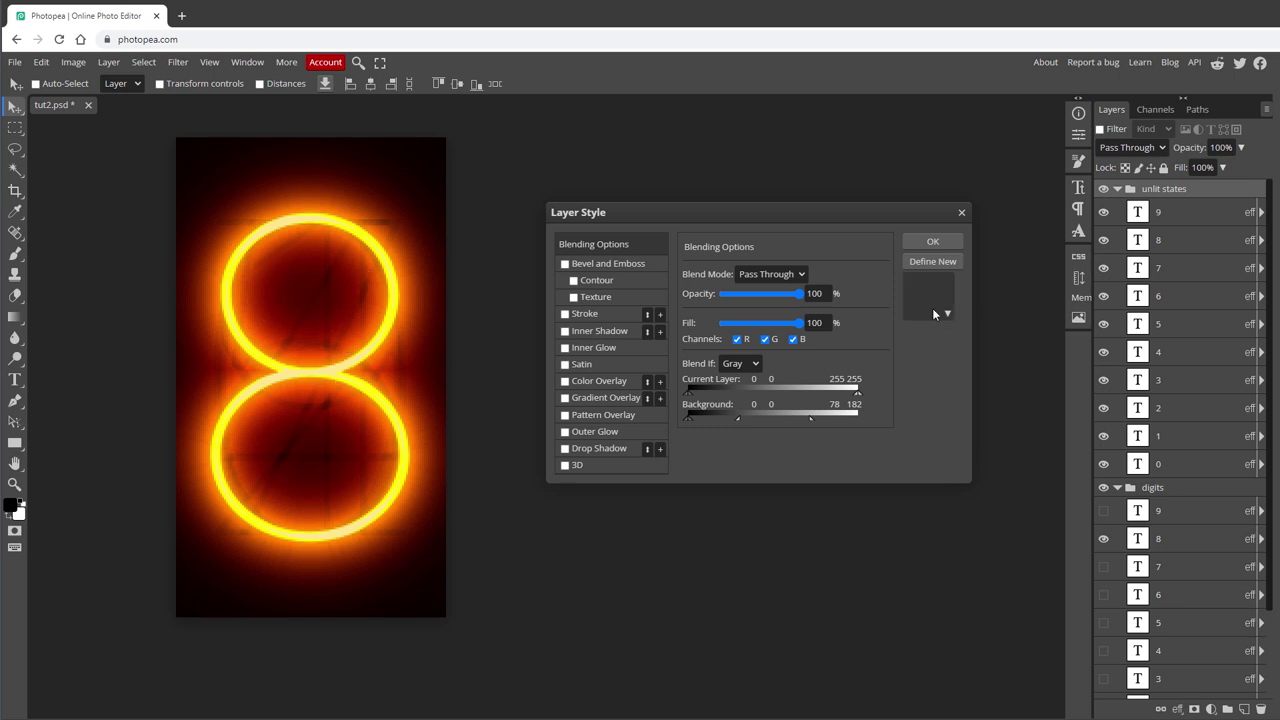
pyautogui.click(932, 241)
pyautogui.moveTo(504, 362); pyautogui.dragTo(660, 362)
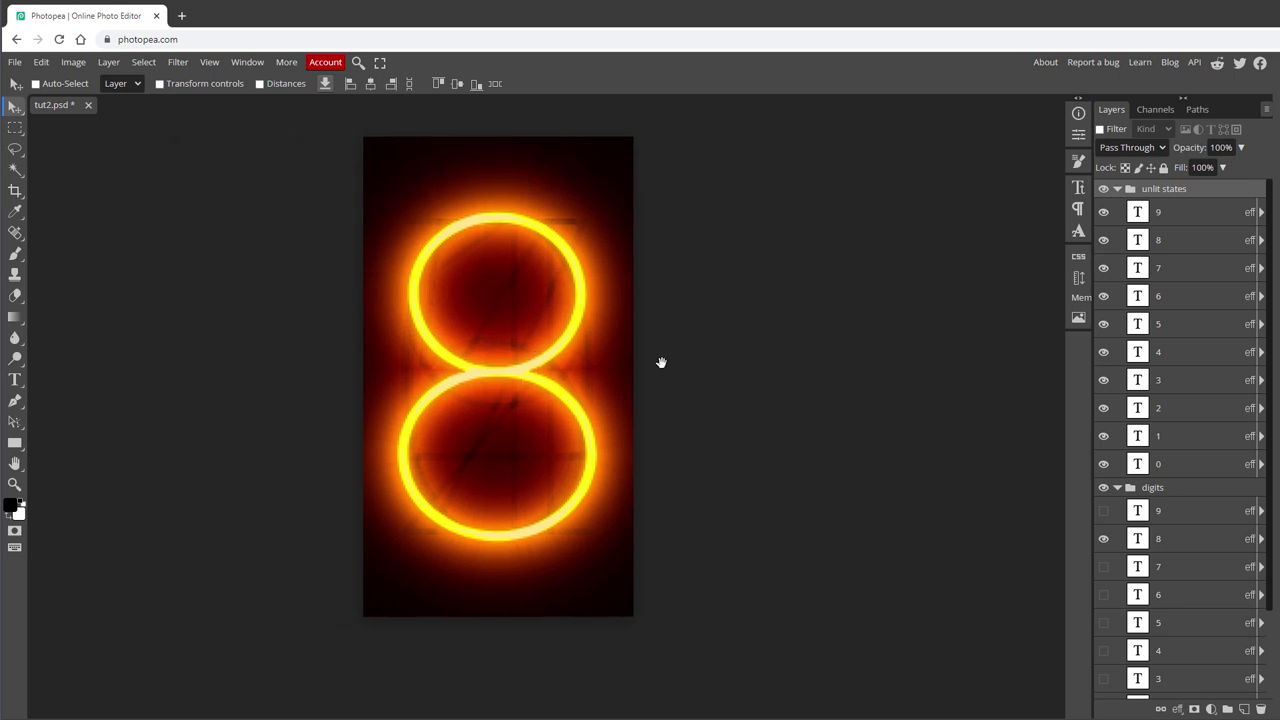
# - Show the lit digits one at a time to check how each looks with the unlit states over it
pyautogui.click(1103, 538)
pyautogui.click(1103, 566)
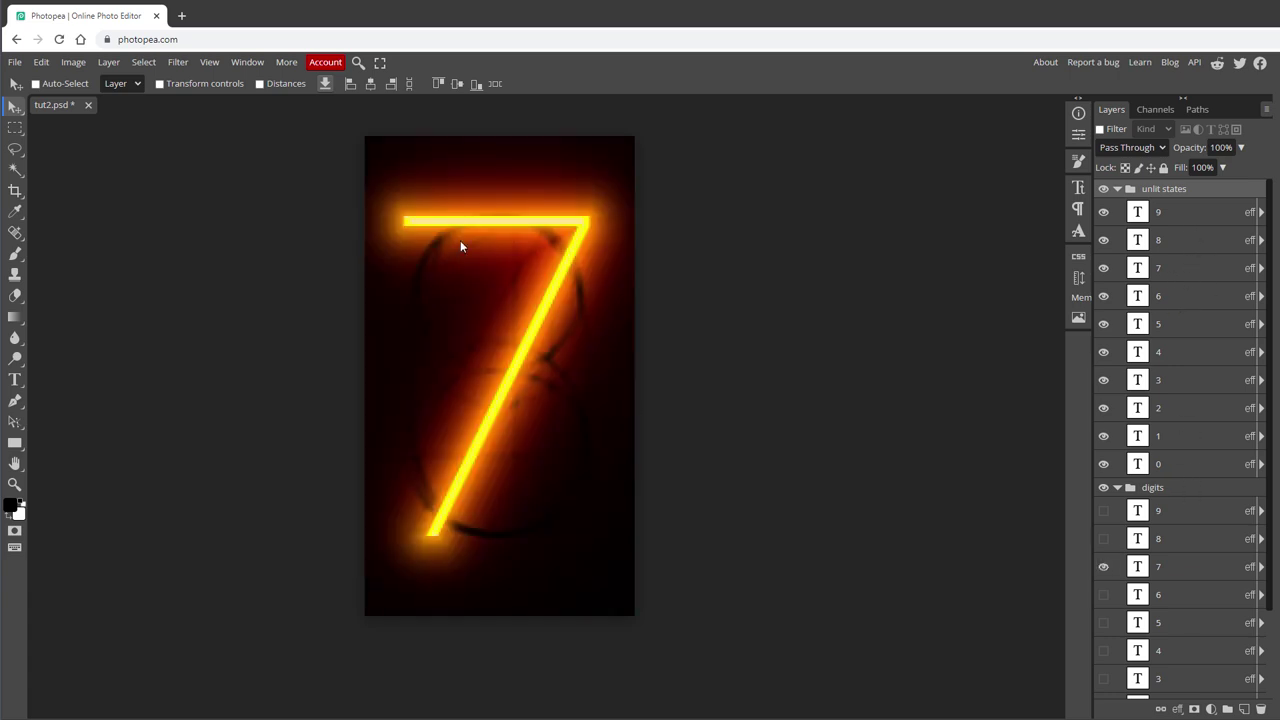
pyautogui.scroll(-2, 1140, 510)
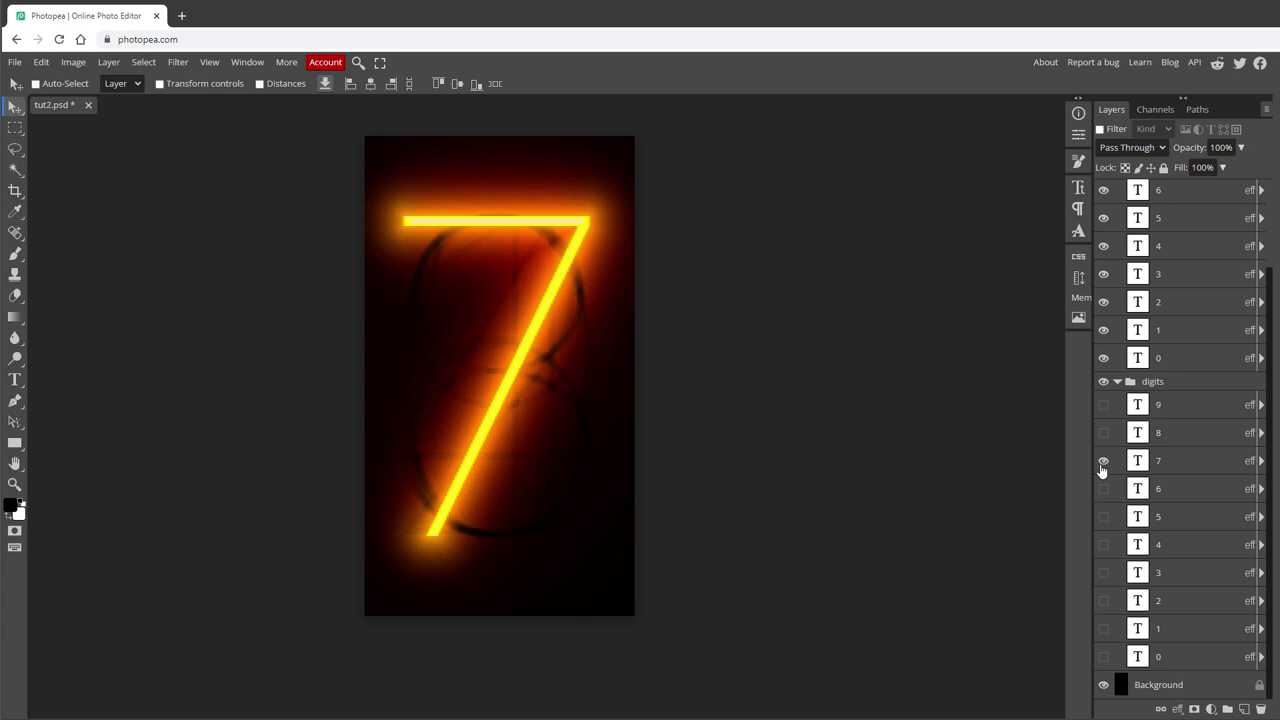
pyautogui.click(1103, 460)
pyautogui.click(1103, 488)
pyautogui.click(1103, 488)
pyautogui.click(1103, 544)
pyautogui.click(1103, 544)
pyautogui.click(1103, 572)
pyautogui.click(1103, 572)
pyautogui.click(1103, 600)
pyautogui.click(1103, 600)
pyautogui.click(1103, 628)
pyautogui.click(1103, 628)
pyautogui.click(1103, 600)
pyautogui.click(1103, 600)
pyautogui.click(1103, 572)
pyautogui.click(1103, 572)
pyautogui.click(1103, 544)
pyautogui.click(1103, 544)
pyautogui.click(1103, 516)
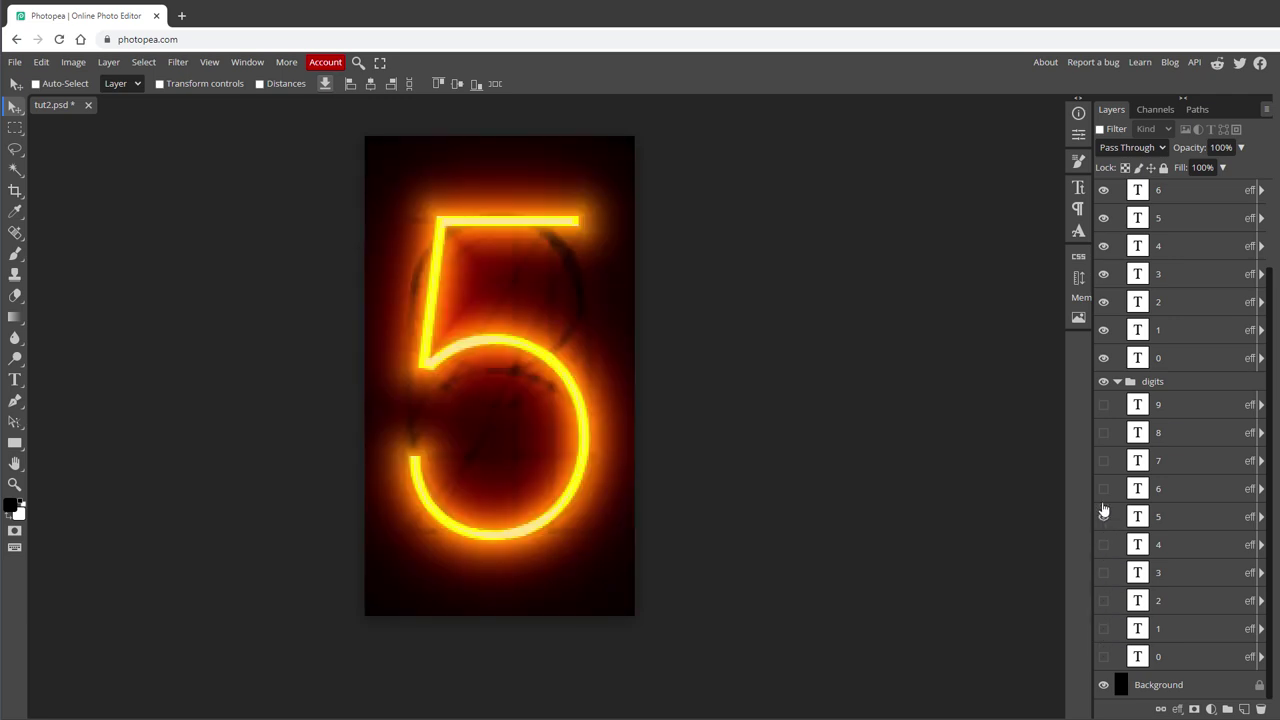
pyautogui.click(1103, 516)
pyautogui.click(1103, 460)
pyautogui.click(1103, 460)
pyautogui.click(1103, 432)
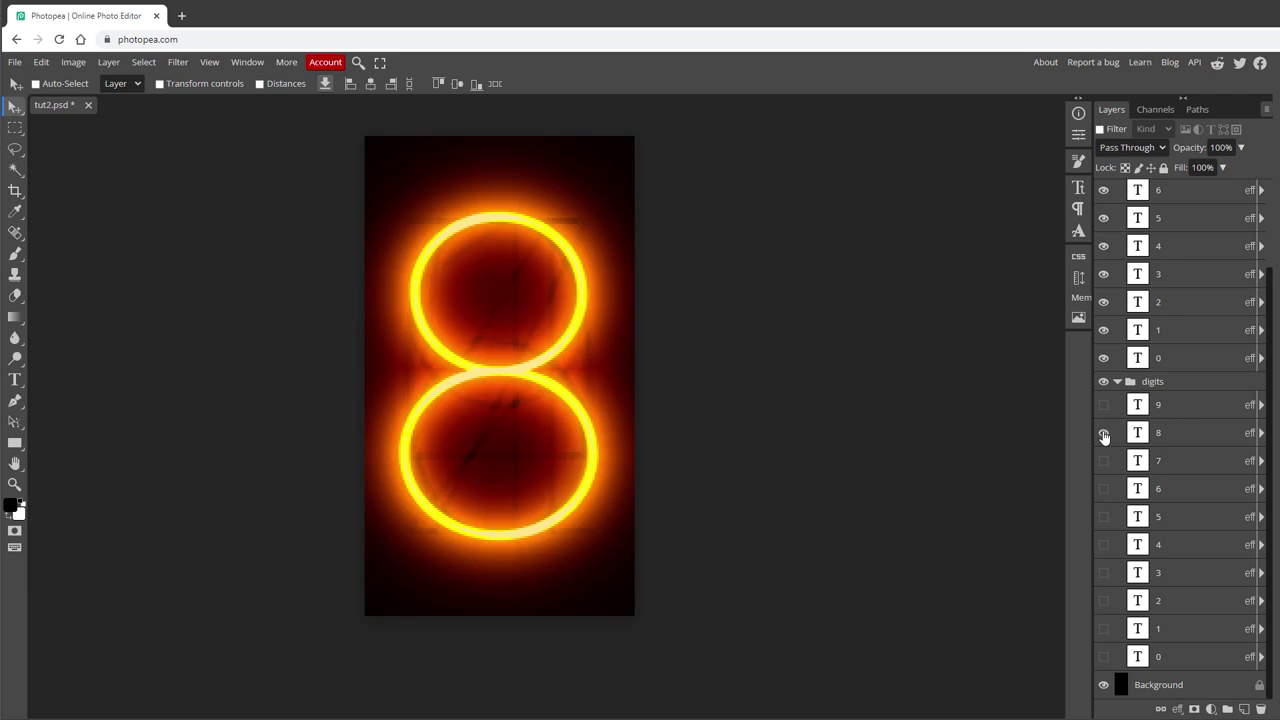
pyautogui.click(1103, 432)
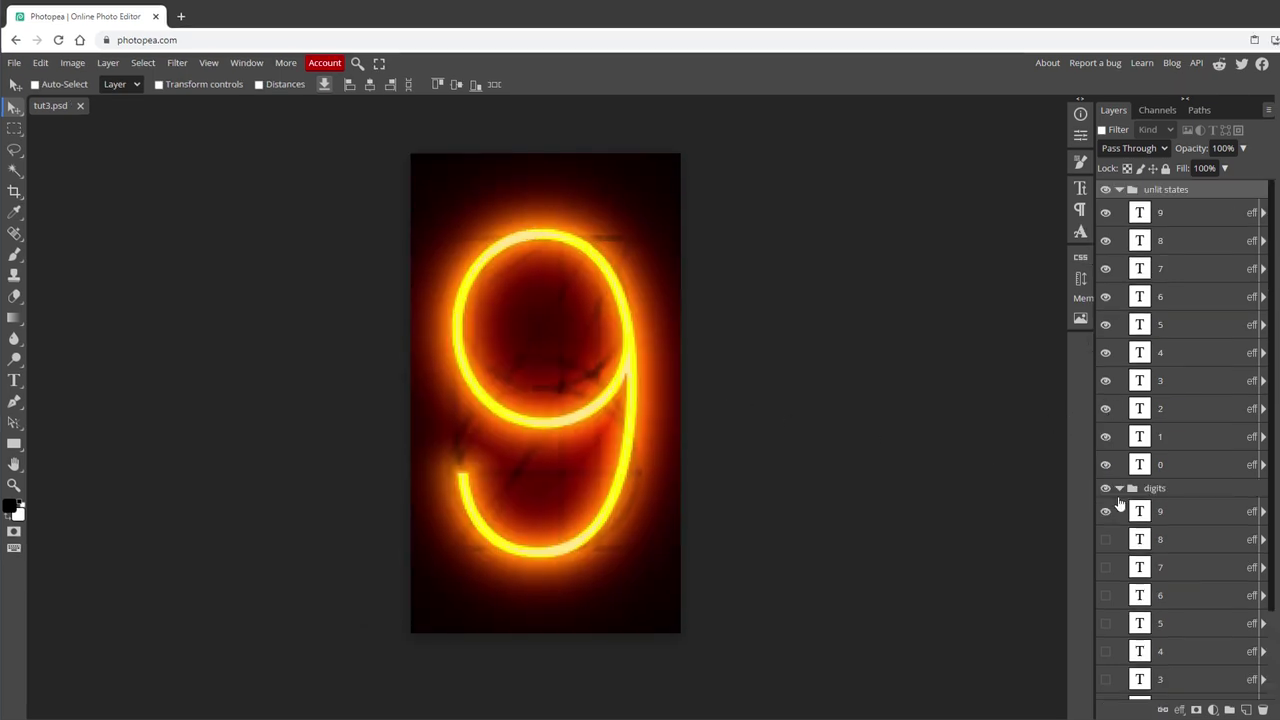
# - Collapse and hide the digits and unlit states groups
pyautogui.click(1119, 488)
pyautogui.click(1105, 488)
pyautogui.click(1119, 189)
pyautogui.click(1106, 192)
# - Draw a white six-sided polygon with a 2 px corner radius on a new layer over the black background
pyautogui.click(14, 485)
pyautogui.moveTo(510, 398); pyautogui.dragTo(594, 398)
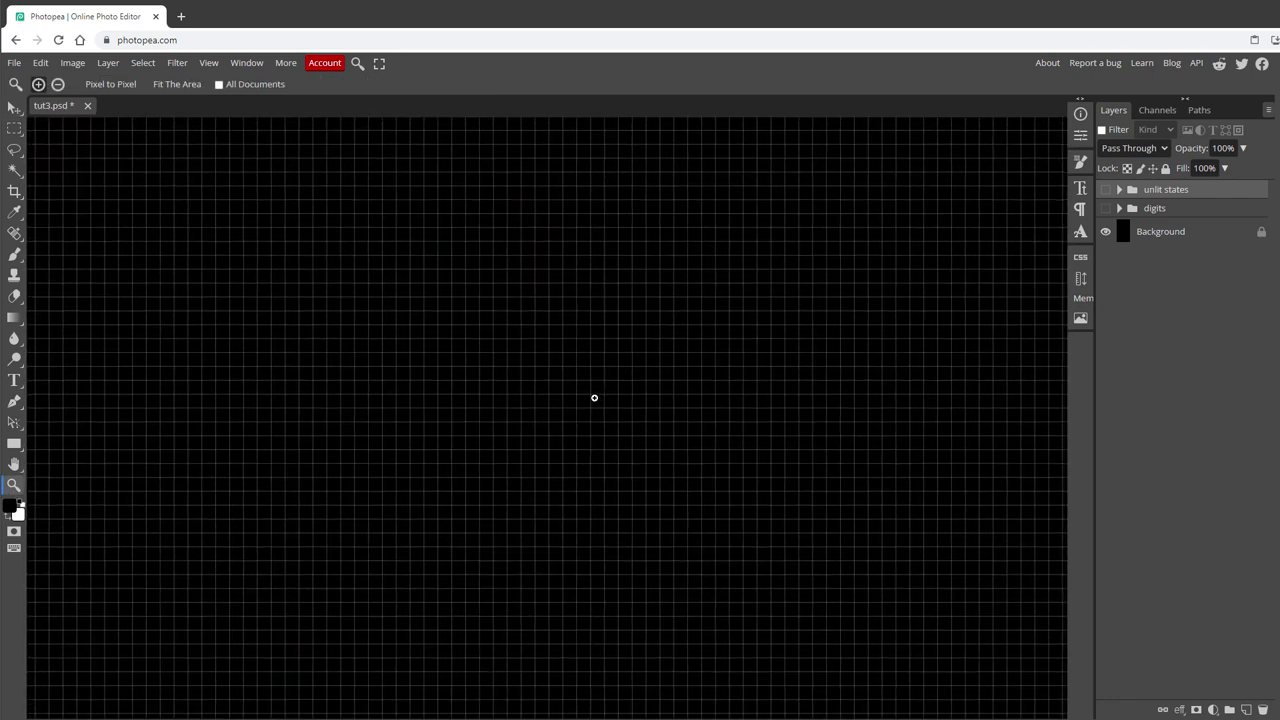
pyautogui.click(18, 445)
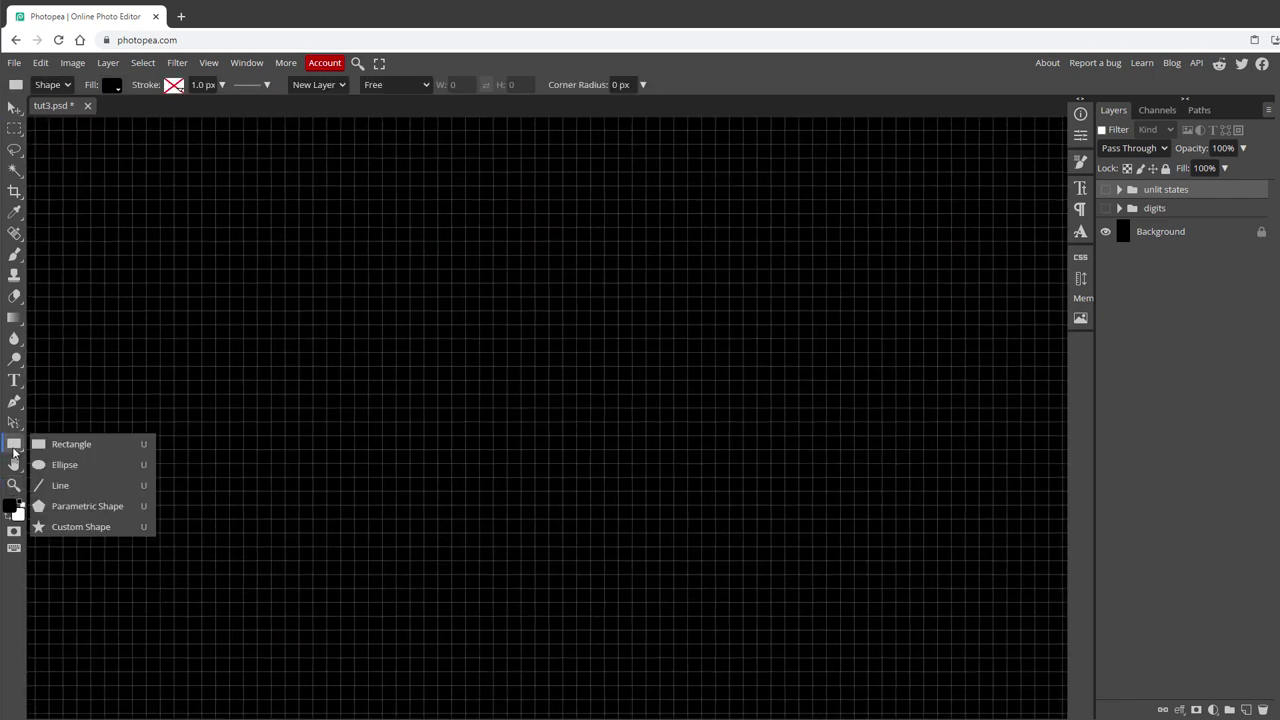
pyautogui.click(88, 506)
pyautogui.click(112, 86)
pyautogui.click(118, 159)
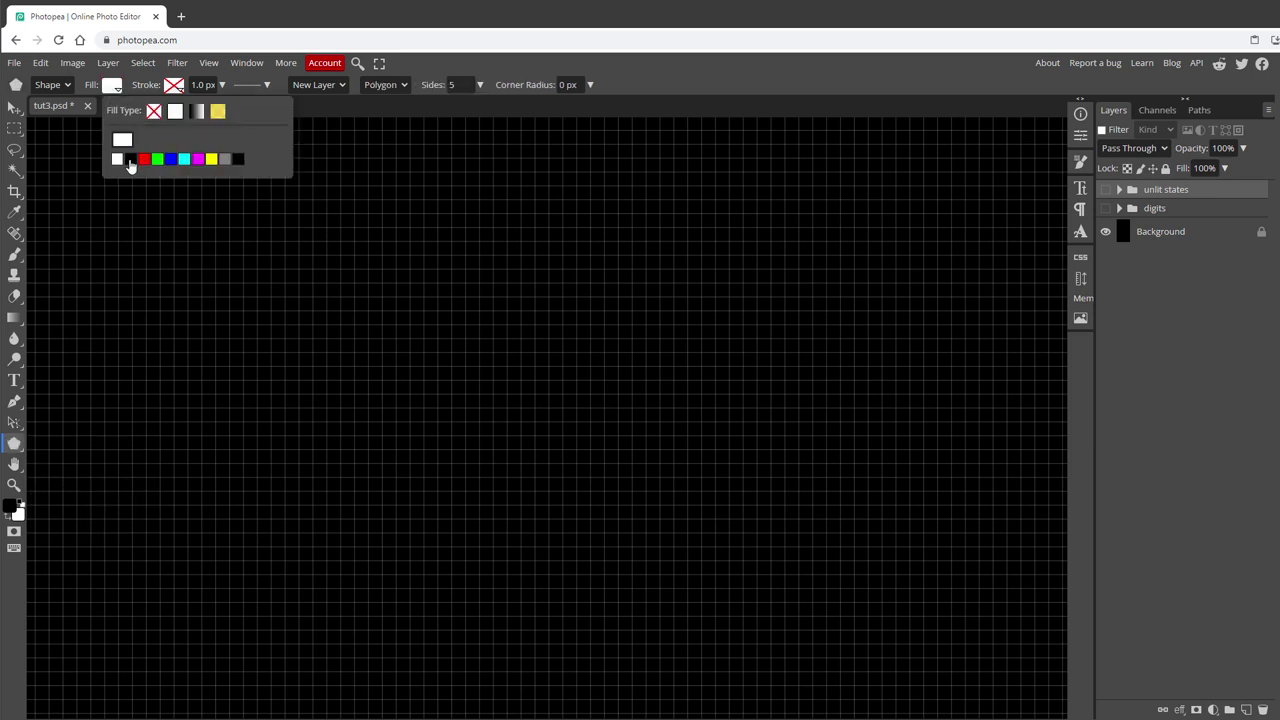
pyautogui.click(437, 84)
pyautogui.click(576, 85)
pyautogui.click(545, 85)
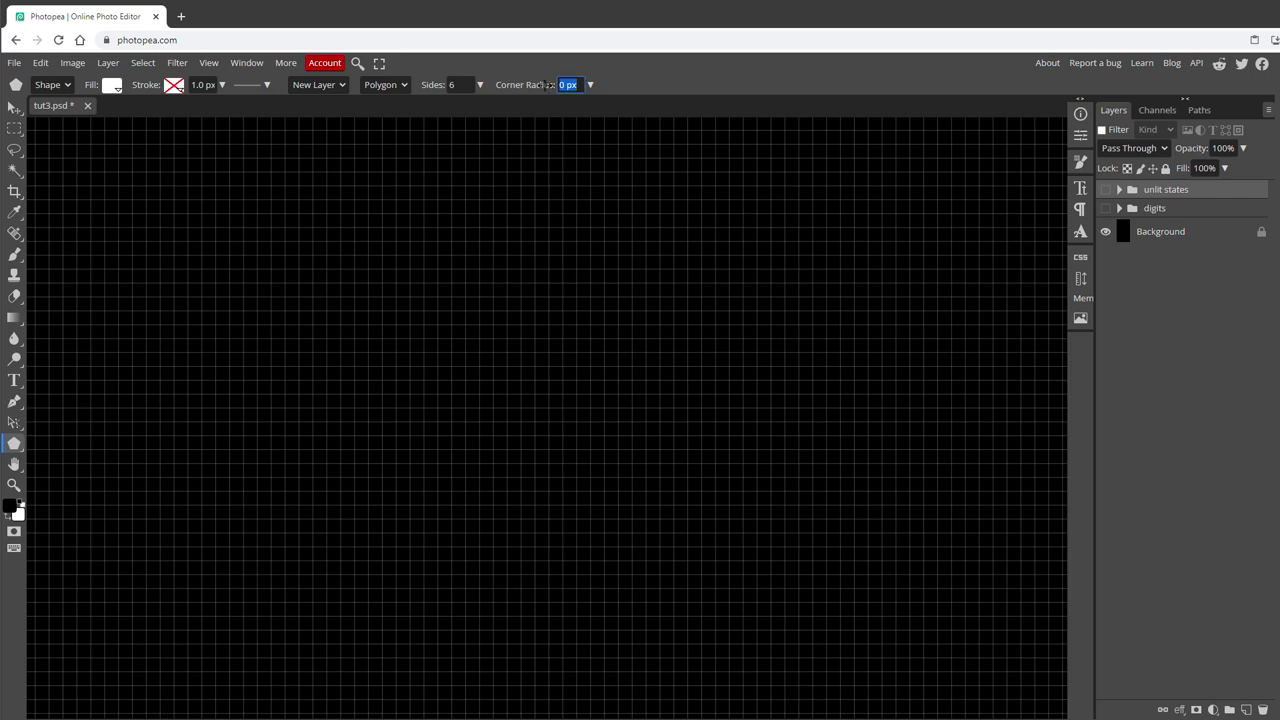
pyautogui.write('2')
pyautogui.press('Return')
pyautogui.moveTo(334, 243); pyautogui.dragTo(658, 365)
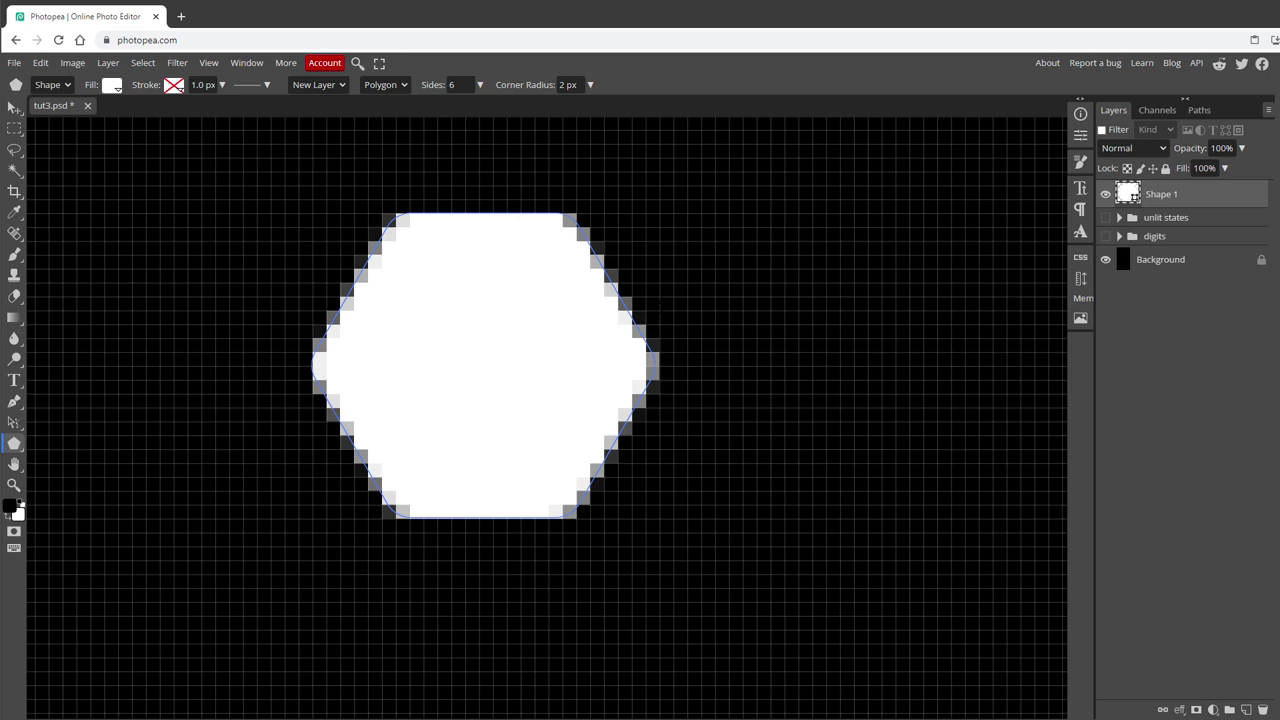
# - Duplicate the hexagon's layer and place the copy diagonally up and to the right of the original, with a narrow gap
pyautogui.press('z')
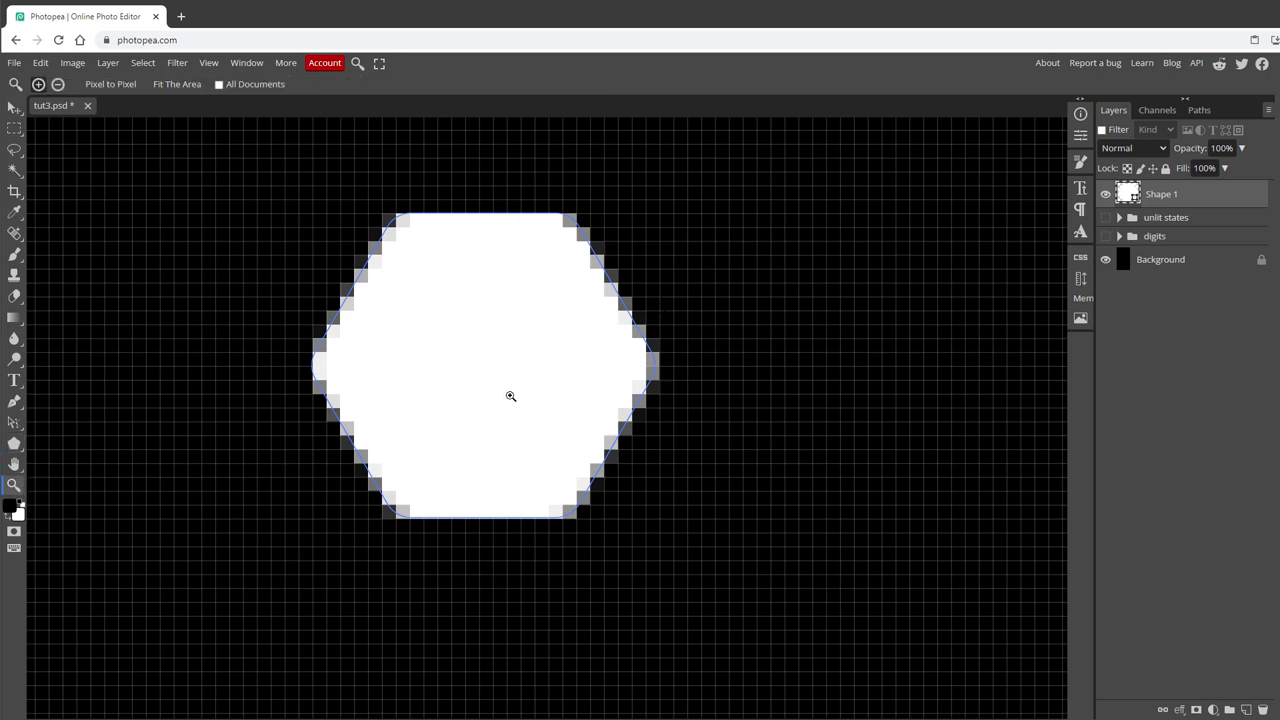
pyautogui.scroll(-3, 511, 394)
pyautogui.scroll(3, 471, 400)
pyautogui.press('v')
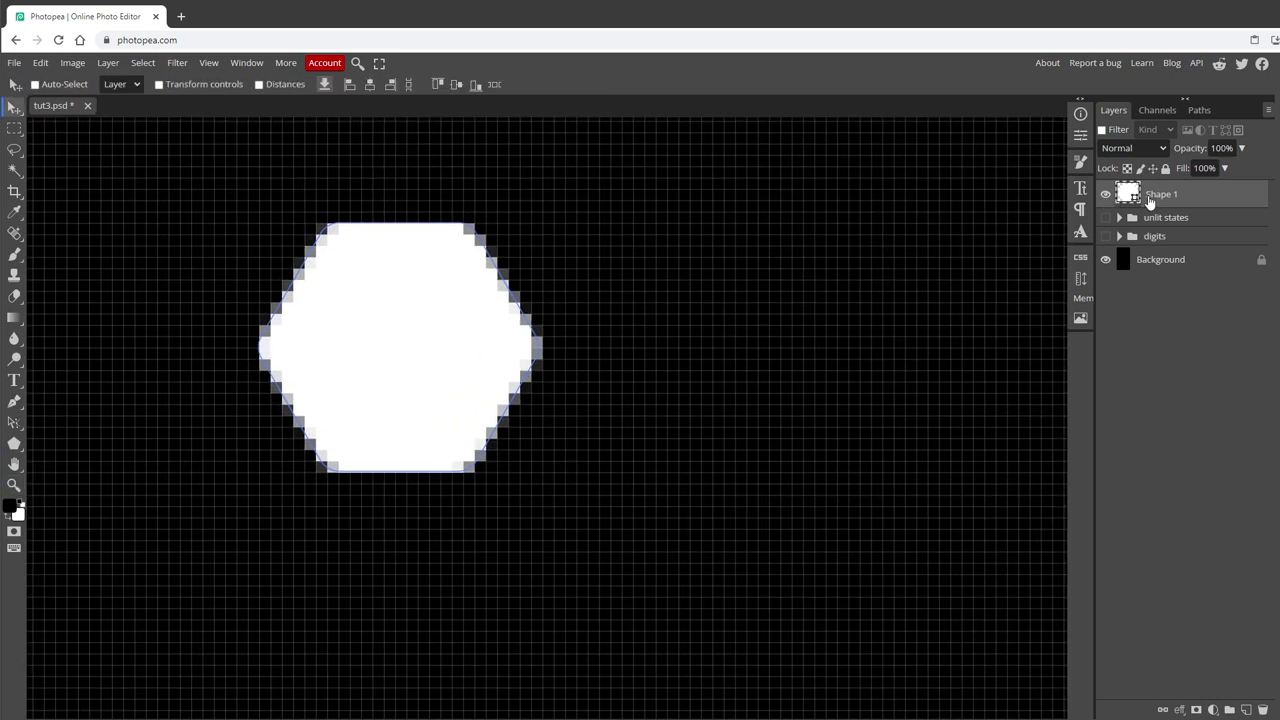
pyautogui.rightClick(1144, 197)
pyautogui.click(1204, 252)
pyautogui.moveTo(485, 304); pyautogui.dragTo(760, 394)
pyautogui.moveTo(674, 377); pyautogui.dragTo(612, 243)
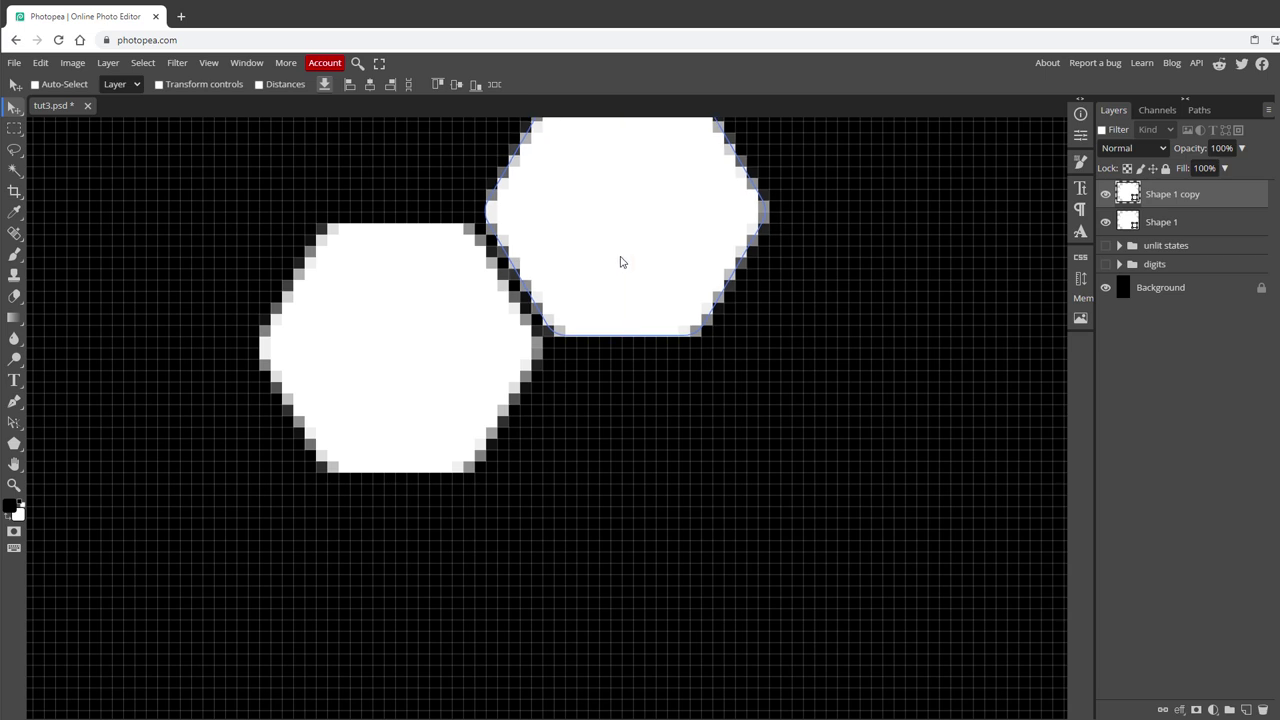
# - Add two more hexagon copies, one directly below the first copy and one level with the original, forming an evenly spaced four-hexagon cluster
pyautogui.moveTo(629, 194); pyautogui.dragTo(624, 462)
pyautogui.keyDown('ctrl'); pyautogui.click(429, 366); pyautogui.keyUp('ctrl')
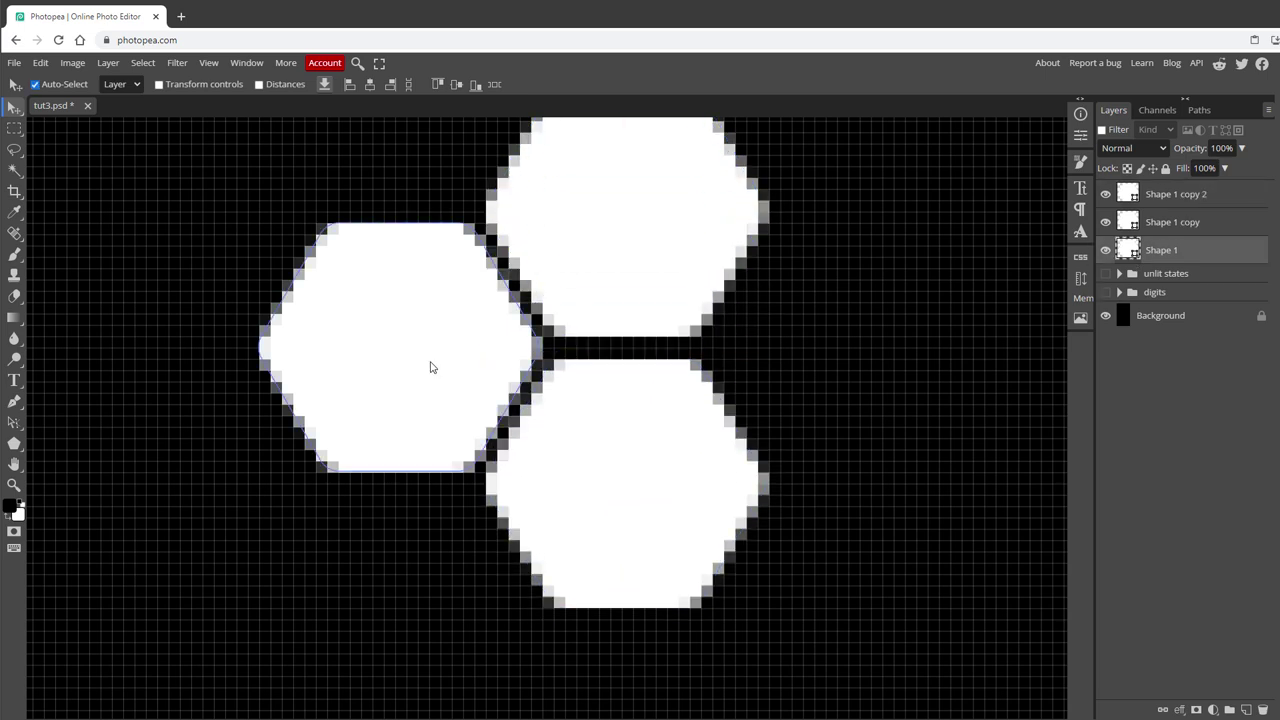
pyautogui.moveTo(429, 349); pyautogui.dragTo(840, 356)
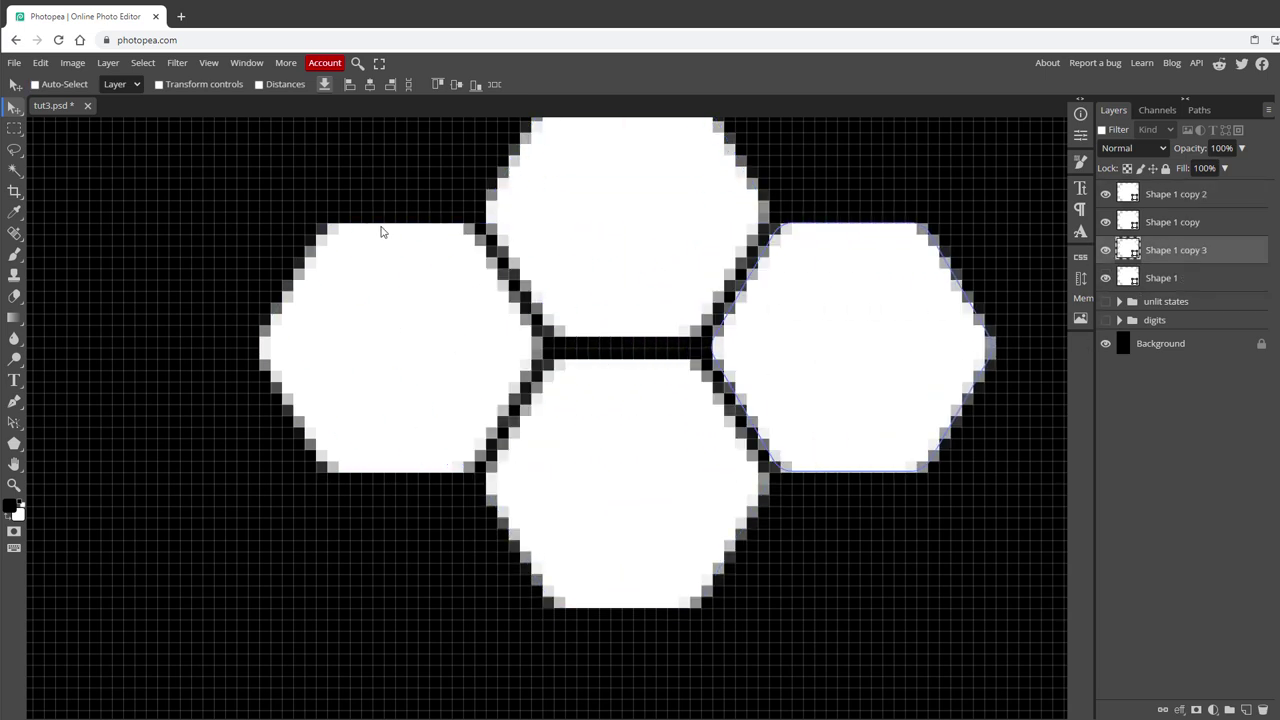
pyautogui.click(14, 485)
pyautogui.keyDown('alt'); pyautogui.click(574, 425); pyautogui.keyUp('alt')
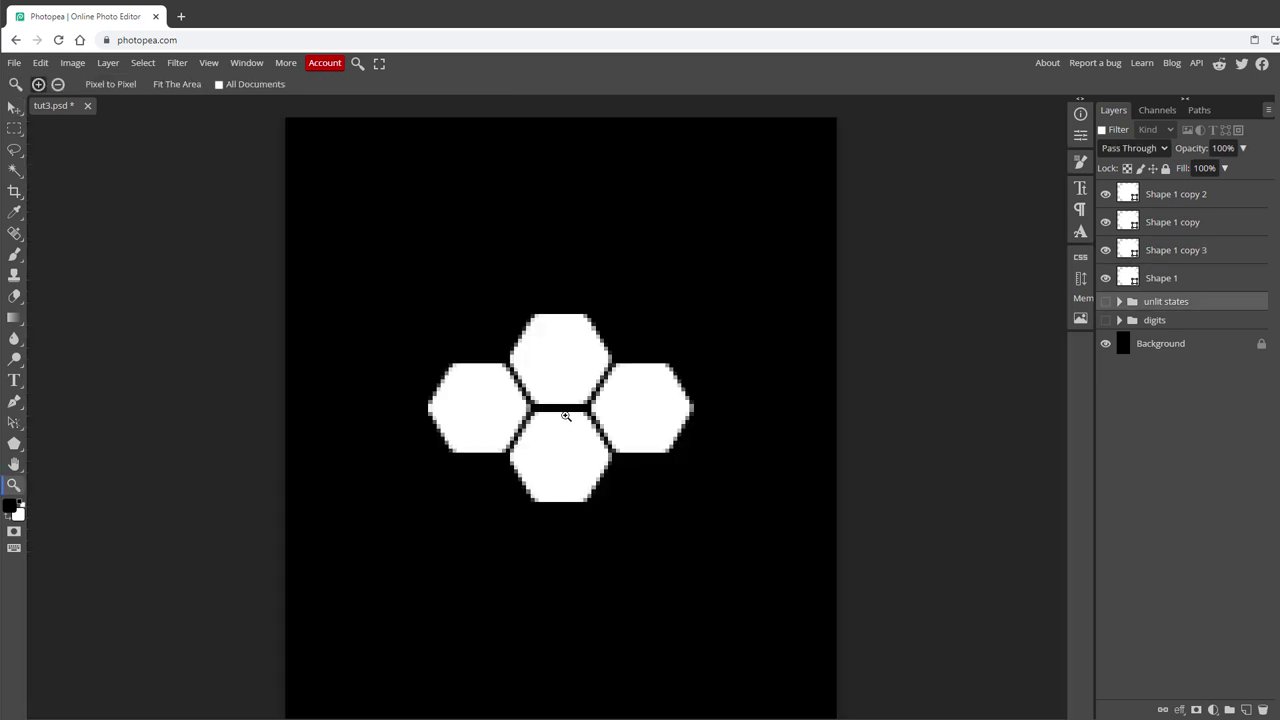
pyautogui.hotkey('ctrl', '+')
pyautogui.hotkey('ctrl', '+')
pyautogui.keyDown('ctrl'); pyautogui.click(639, 359); pyautogui.keyUp('ctrl')
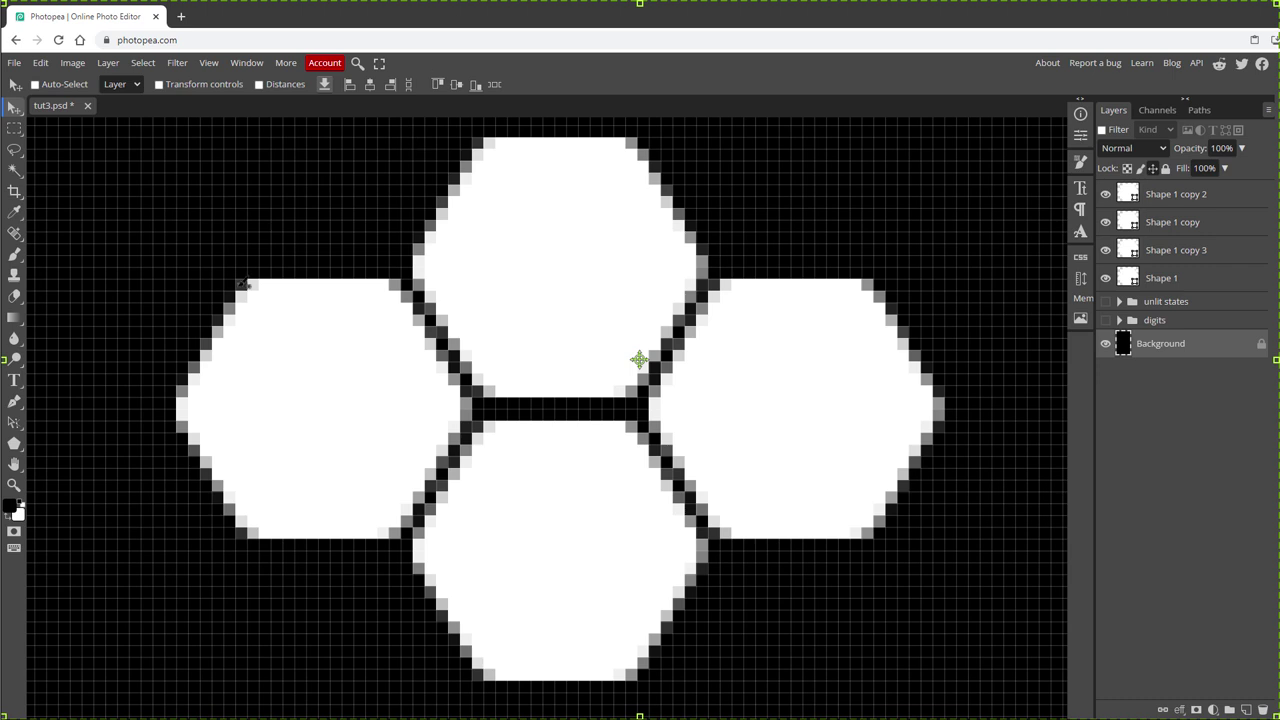
pyautogui.moveTo(257, 288); pyautogui.dragTo(310, 287)
pyautogui.moveTo(729, 283); pyautogui.dragTo(727, 279)
pyautogui.moveTo(256, 243); pyautogui.dragTo(256, 270)
pyautogui.moveTo(725, 250); pyautogui.dragTo(725, 270)
pyautogui.moveTo(262, 262)
pyautogui.mouseDown()
pyautogui.moveTo(449, 250)
pyautogui.moveTo(697, 250)
pyautogui.moveTo(712, 262)
pyautogui.mouseUp()
pyautogui.moveTo(495, 222); pyautogui.dragTo(514, 230)
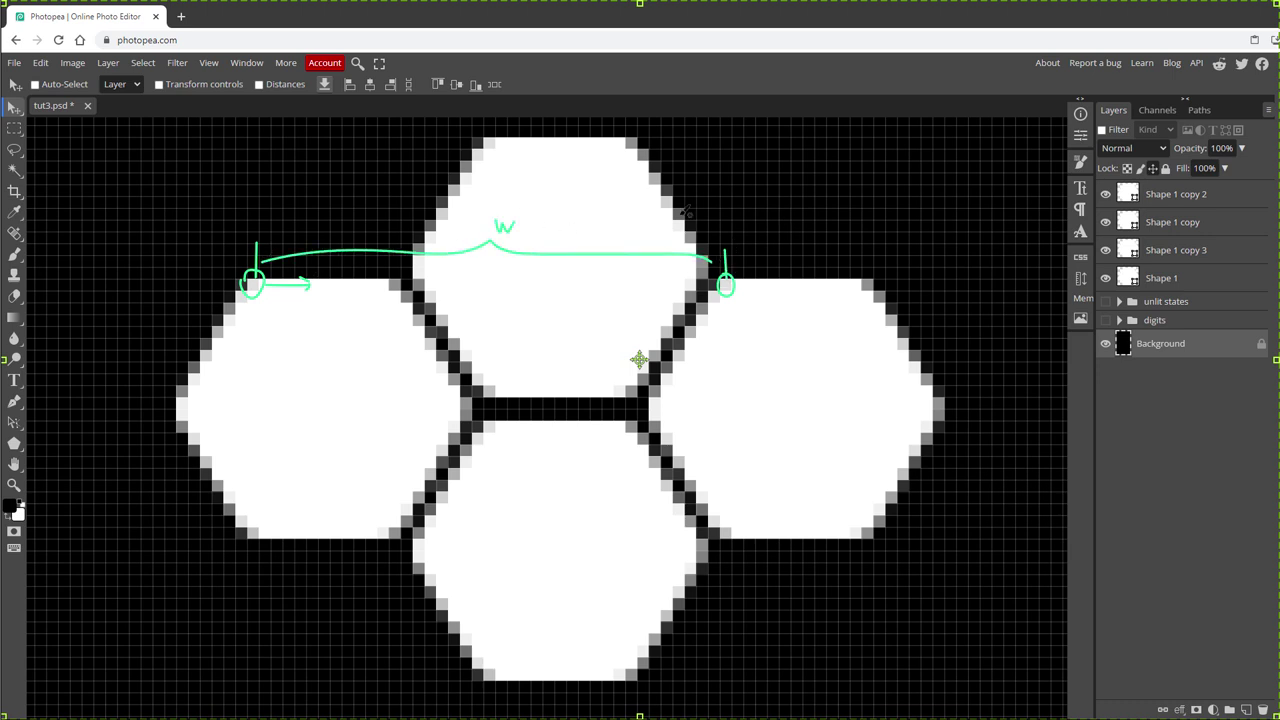
pyautogui.moveTo(489, 134); pyautogui.dragTo(489, 184)
pyautogui.moveTo(486, 411); pyautogui.dragTo(560, 425)
pyautogui.moveTo(503, 144)
pyautogui.mouseDown()
pyautogui.moveTo(553, 143)
pyautogui.moveTo(542, 164)
pyautogui.moveTo(548, 410)
pyautogui.mouseUp()
pyautogui.moveTo(567, 302); pyautogui.dragTo(580, 322)
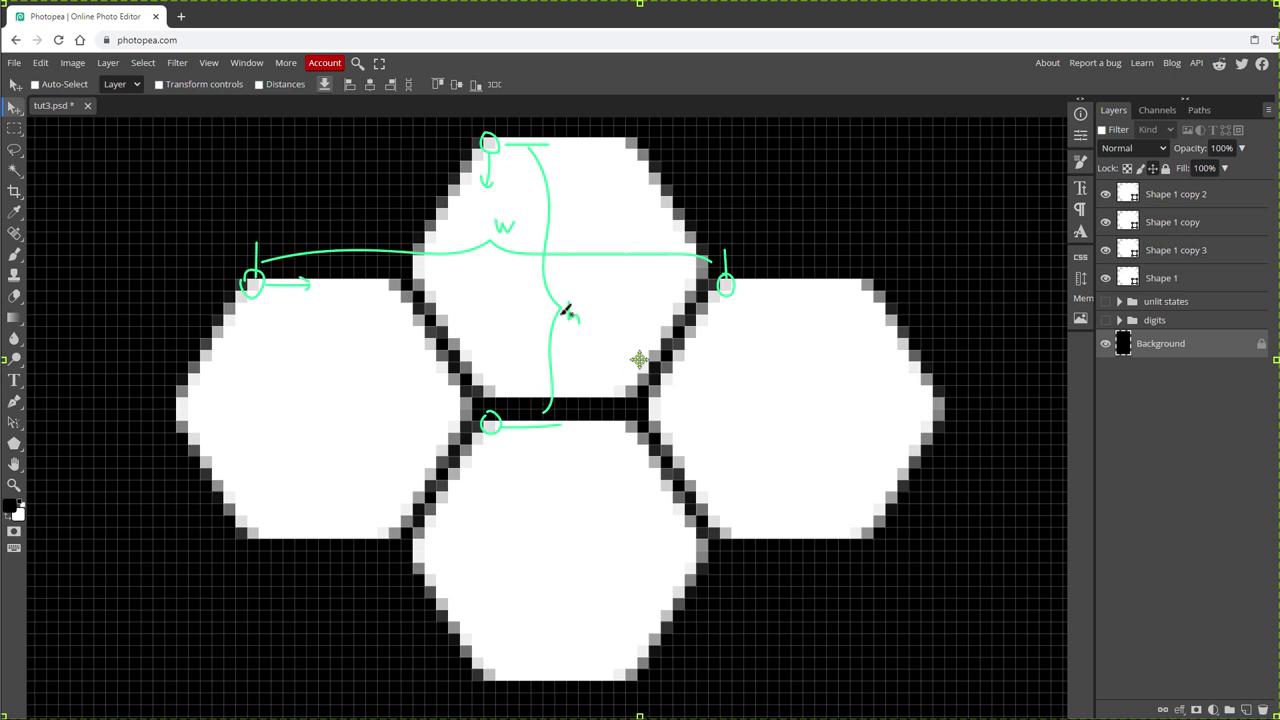
pyautogui.moveTo(319, 506); pyautogui.dragTo(320, 549)
pyautogui.moveTo(791, 506); pyautogui.dragTo(791, 549)
pyautogui.moveTo(326, 522); pyautogui.dragTo(790, 511)
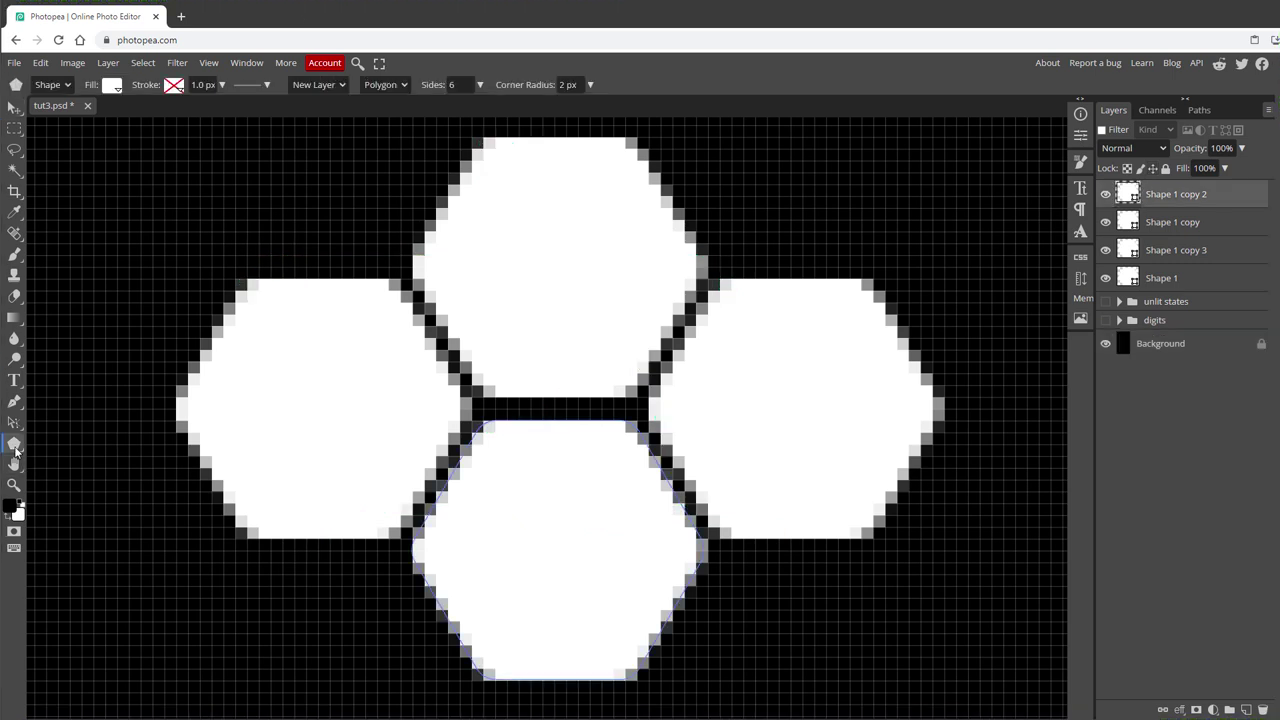
# - Draw a black-filled rectangle covering one pattern repeat of the cluster and place its layer below the hexagon shapes
pyautogui.rightClick(15, 452)
pyautogui.click(59, 448)
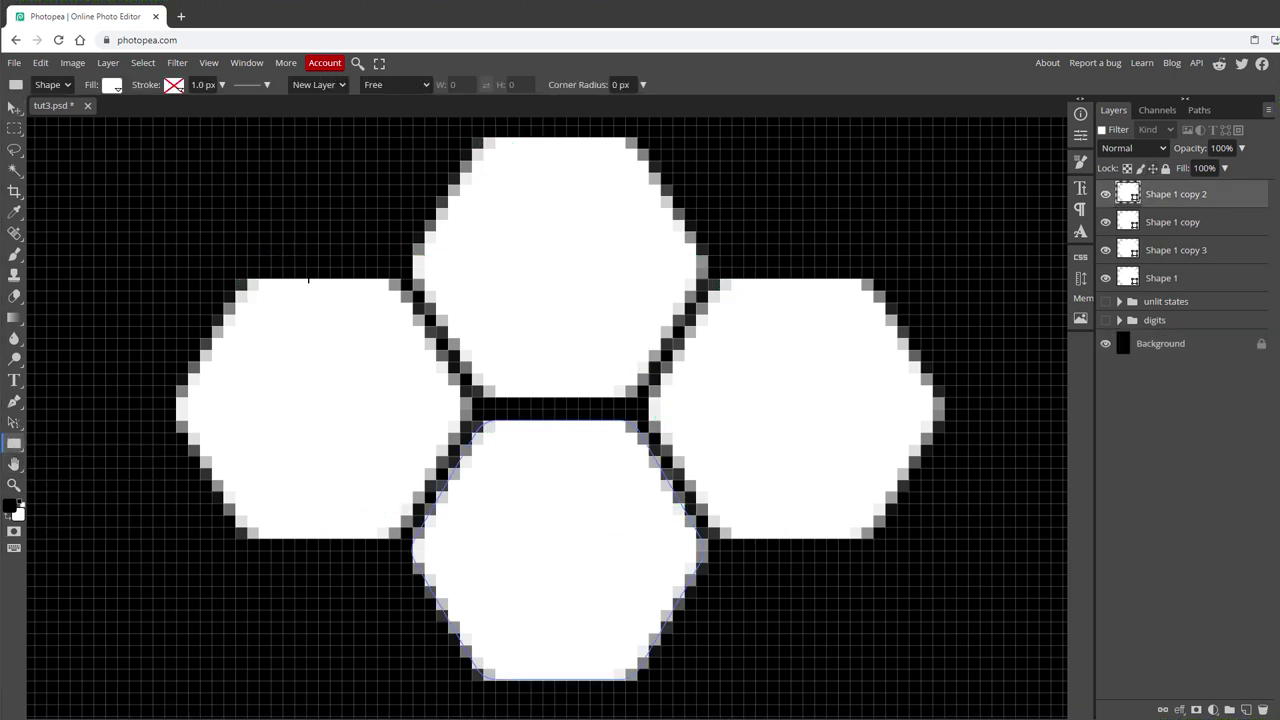
pyautogui.moveTo(250, 281); pyautogui.dragTo(731, 550)
pyautogui.click(113, 86)
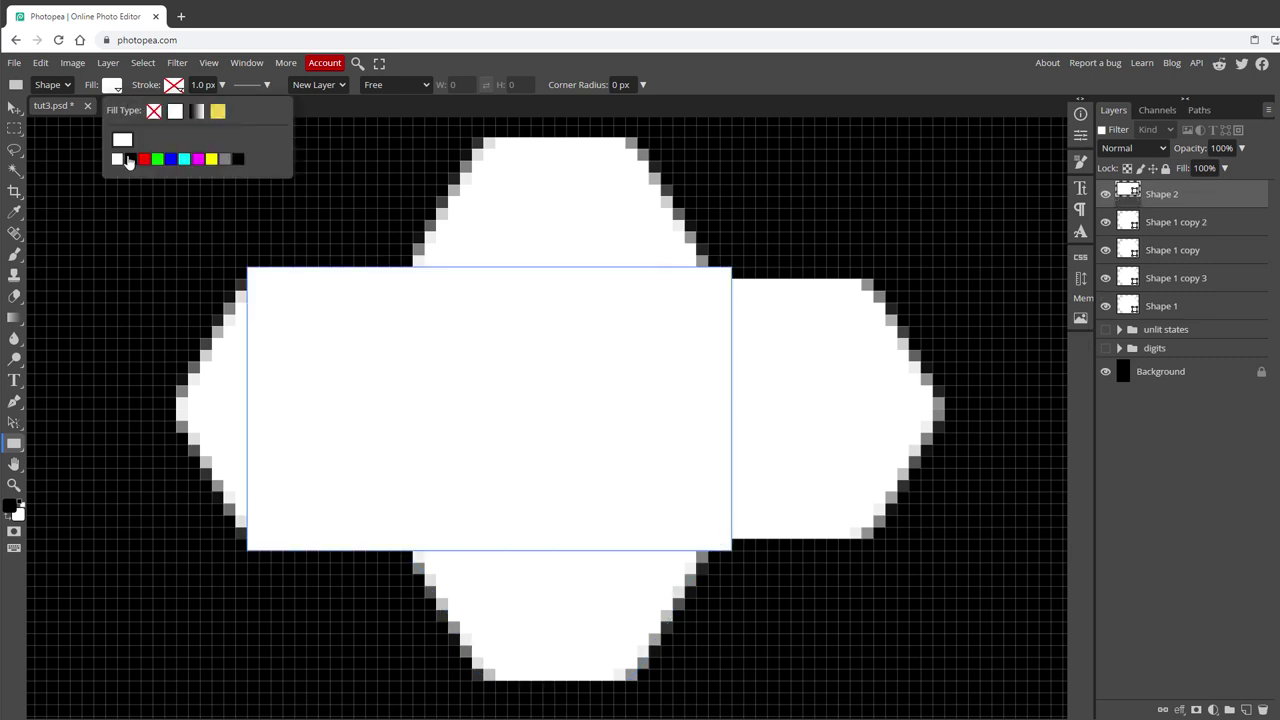
pyautogui.click(130, 159)
pyautogui.moveTo(1158, 198); pyautogui.dragTo(1165, 318)
# - Hide the Background layer, select the area of the black rectangle and define it as a new pattern
pyautogui.click(1110, 372)
pyautogui.press('m')
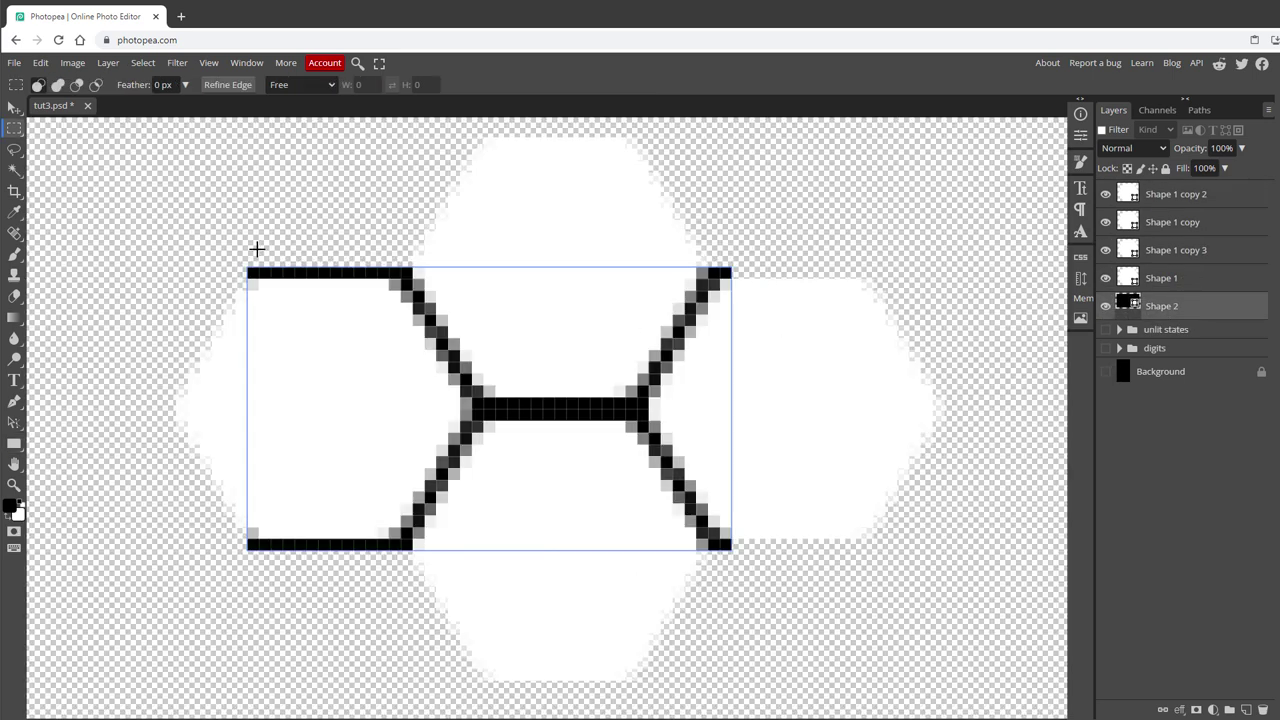
pyautogui.moveTo(248, 268); pyautogui.dragTo(749, 543)
pyautogui.click(41, 63)
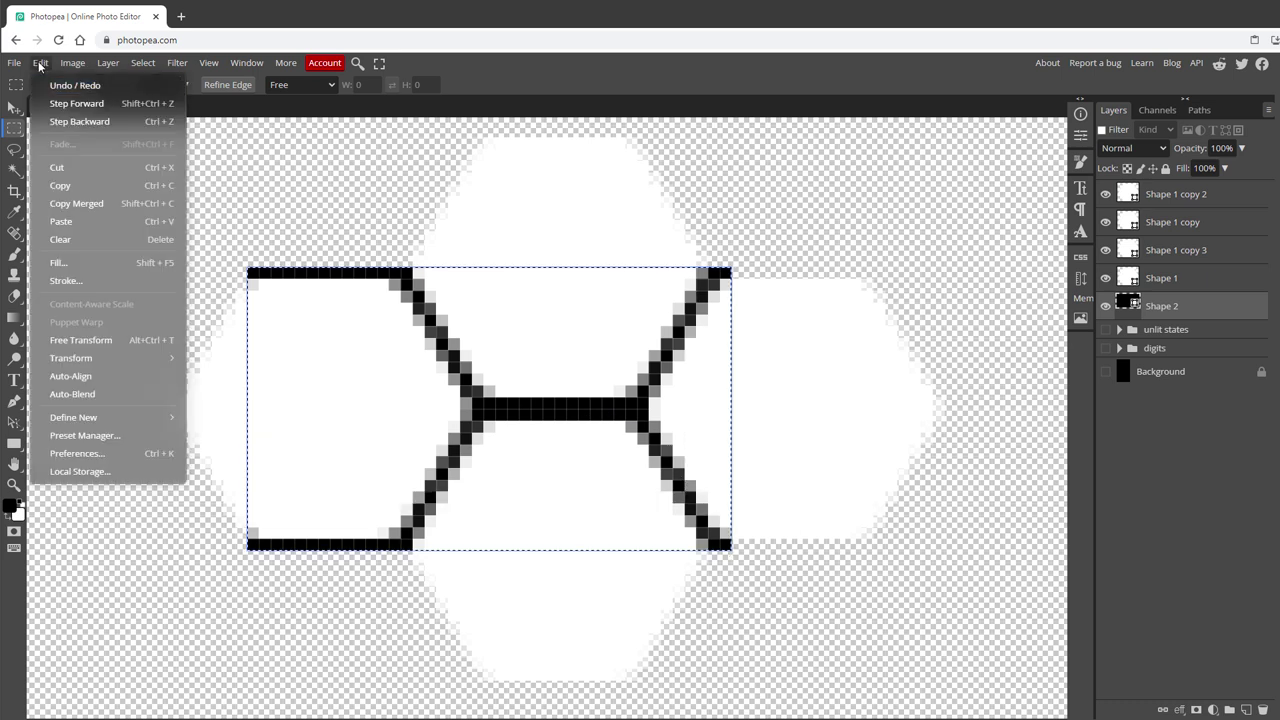
pyautogui.moveTo(100, 417)
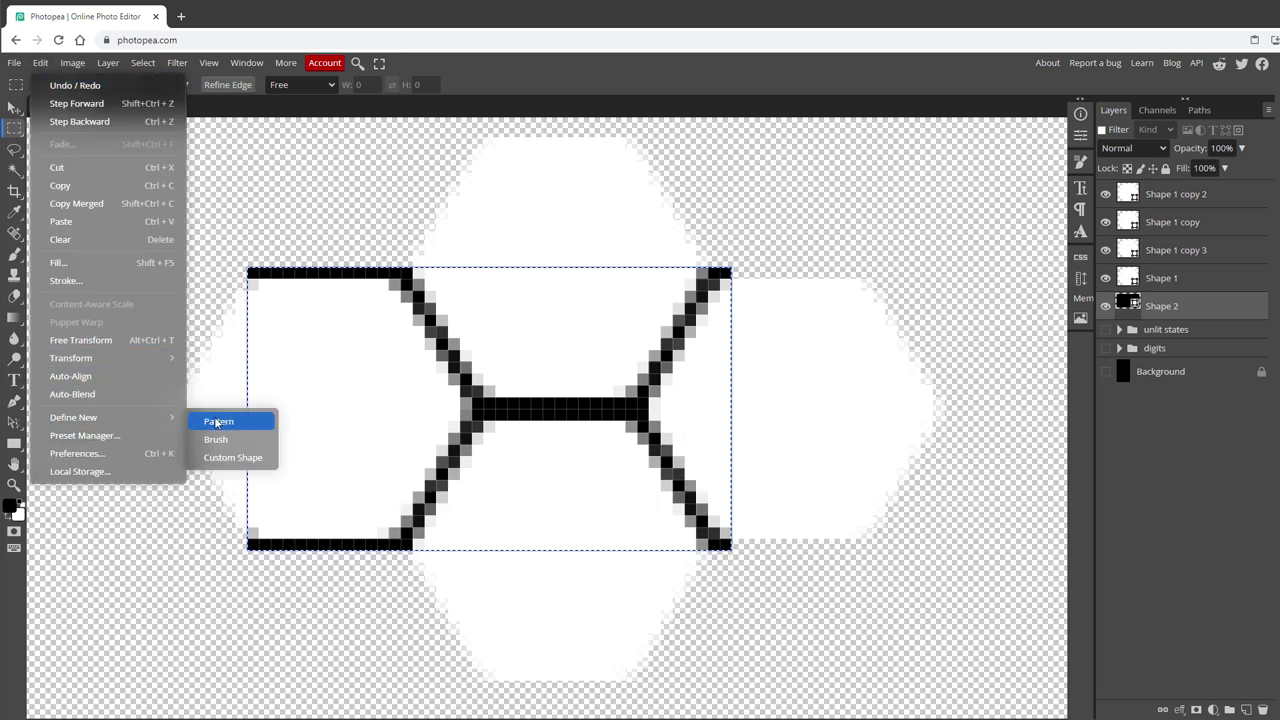
pyautogui.click(215, 422)
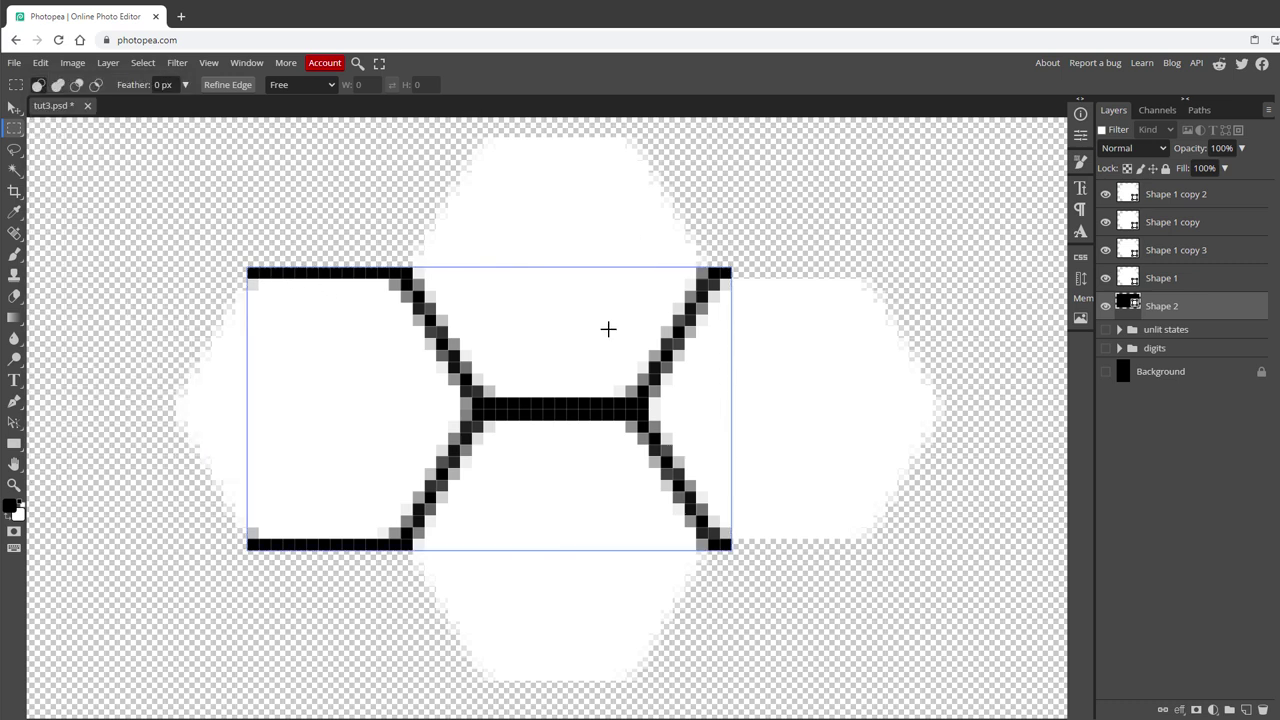
# - Select the black rectangle's area again and copy it merged with the hexagons
pyautogui.keyDown('ctrl'); pyautogui.click(1124, 303); pyautogui.keyUp('ctrl')
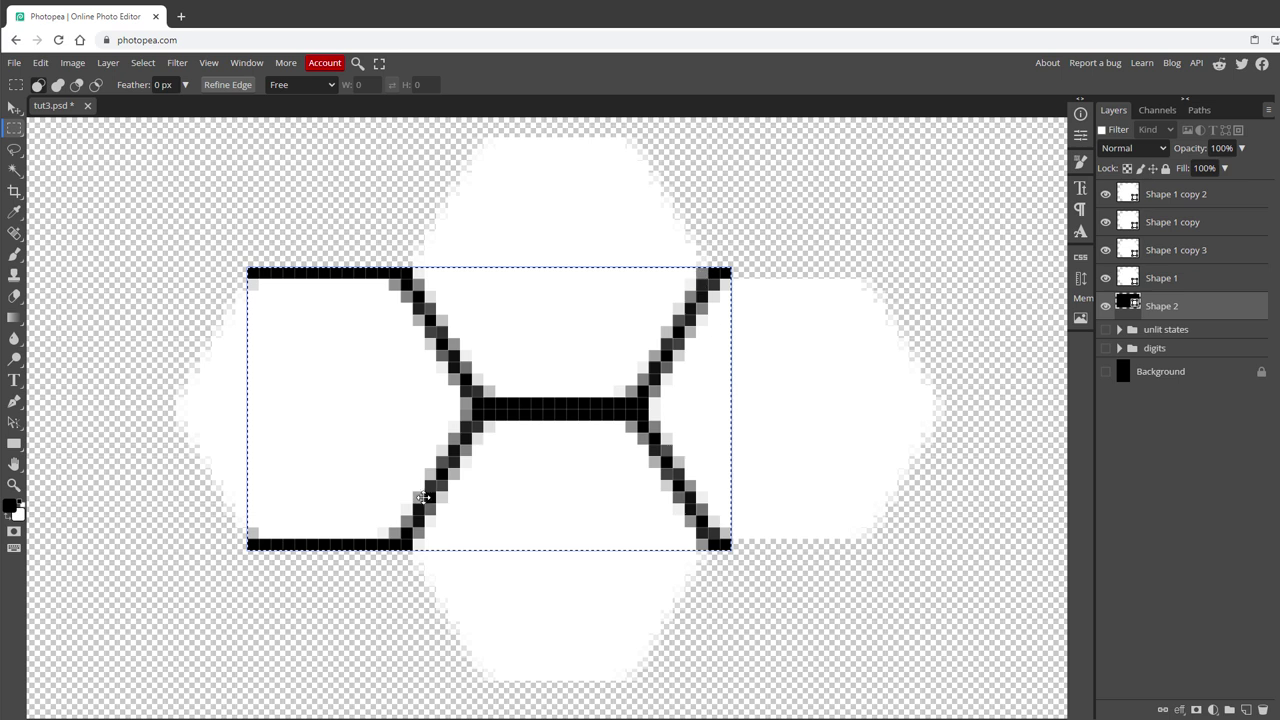
pyautogui.click(12, 130)
pyautogui.click(70, 127)
pyautogui.moveTo(252, 284); pyautogui.dragTo(731, 550)
pyautogui.click(40, 62)
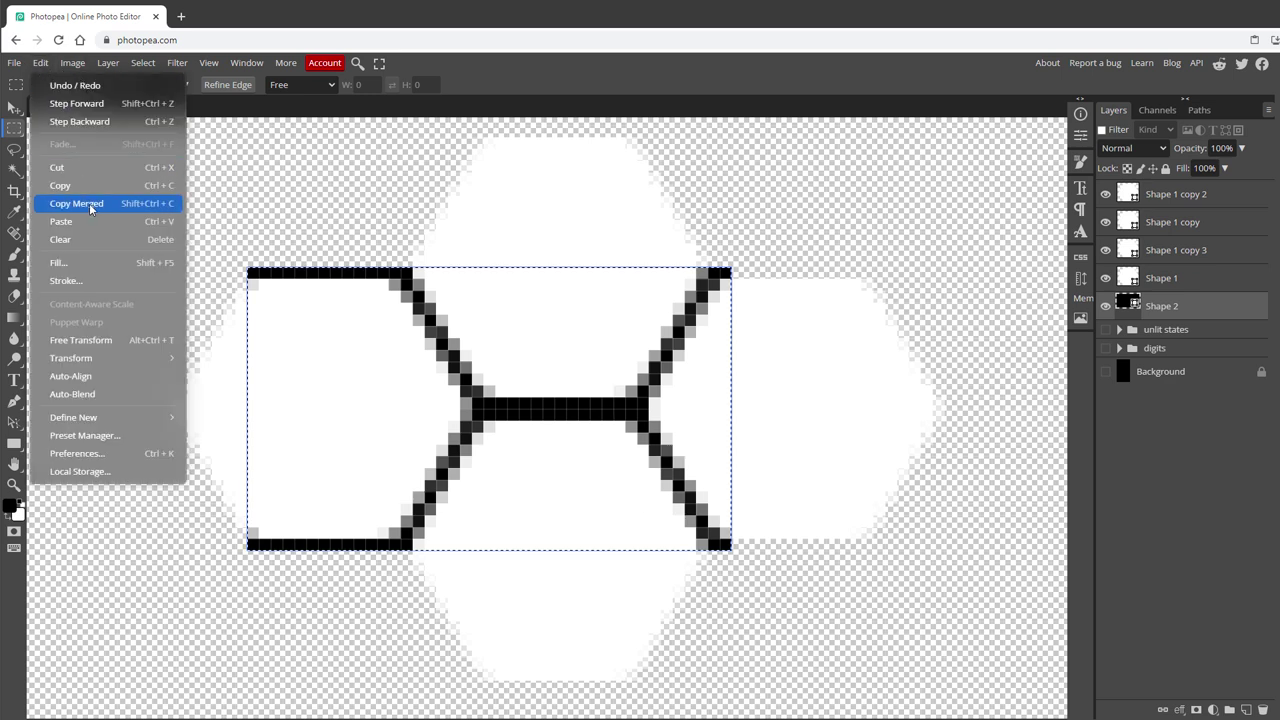
pyautogui.click(89, 203)
# - Create a new 41 by 24 px project with a white background and paste the copied hexagon tile into it
pyautogui.click(14, 62)
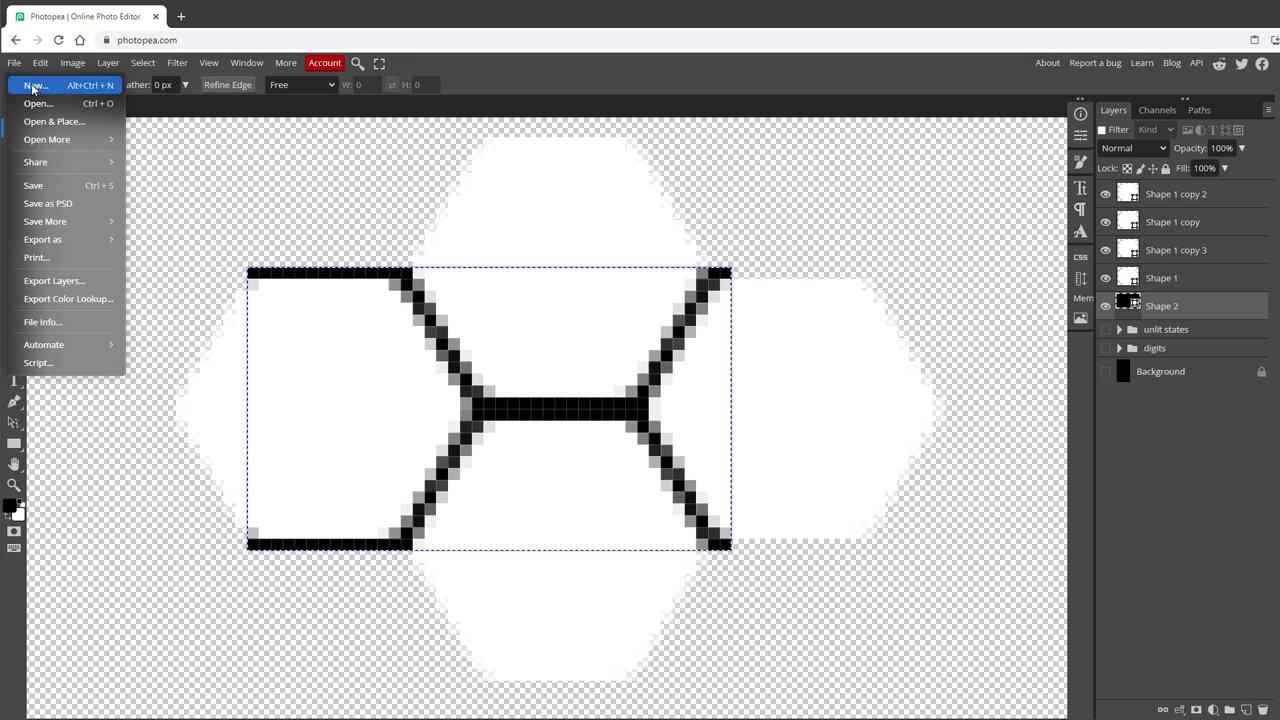
pyautogui.click(33, 85)
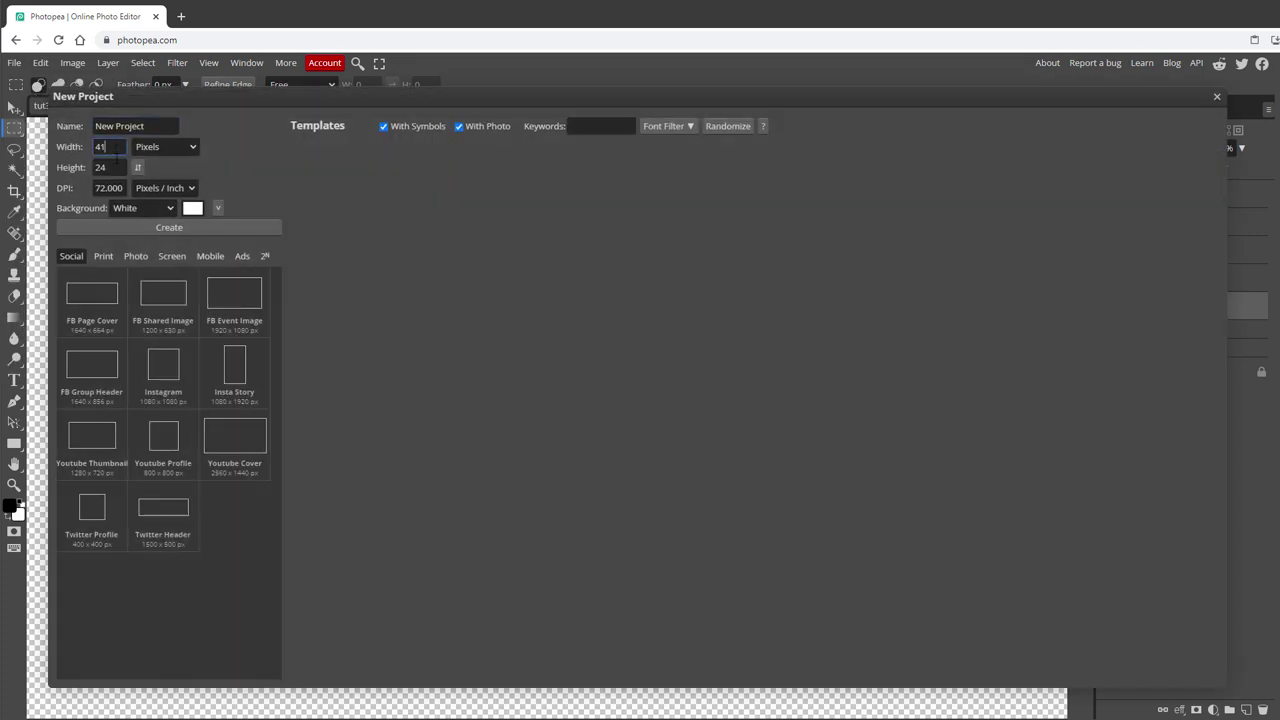
pyautogui.click(129, 231)
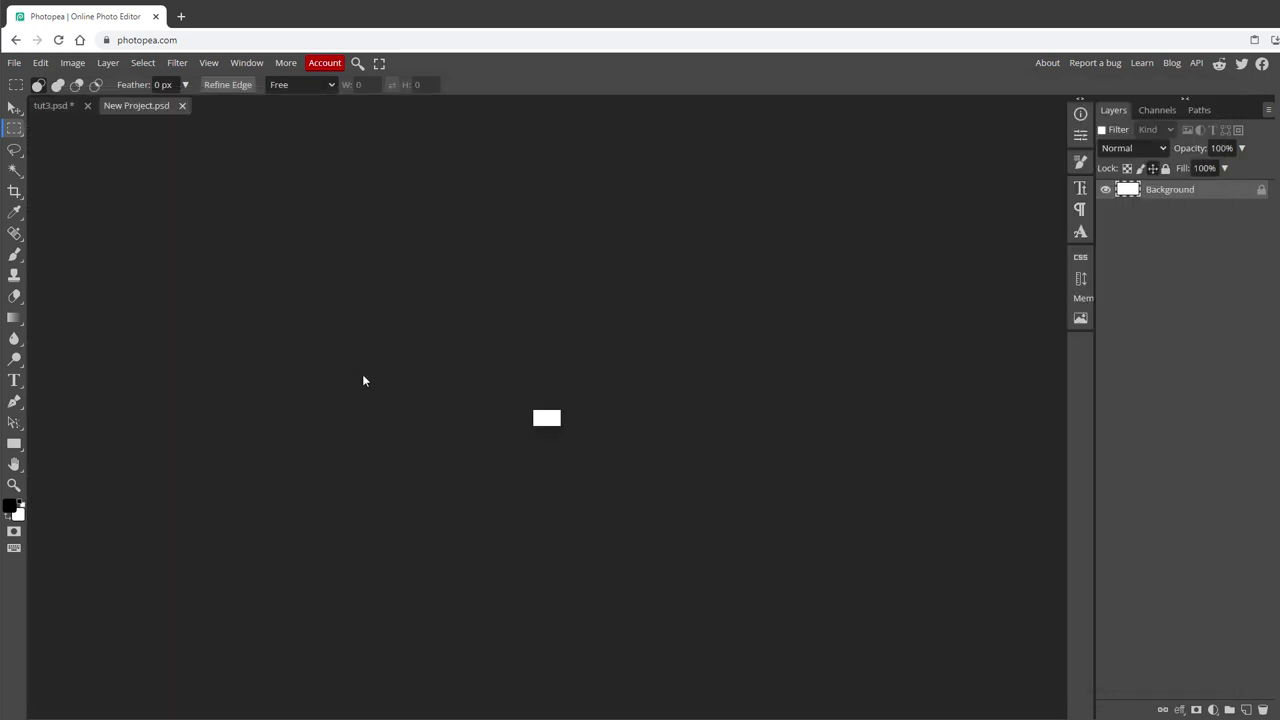
pyautogui.hotkey('ctrl', 'v')
pyautogui.click(14, 484)
pyautogui.moveTo(551, 425); pyautogui.dragTo(663, 434)
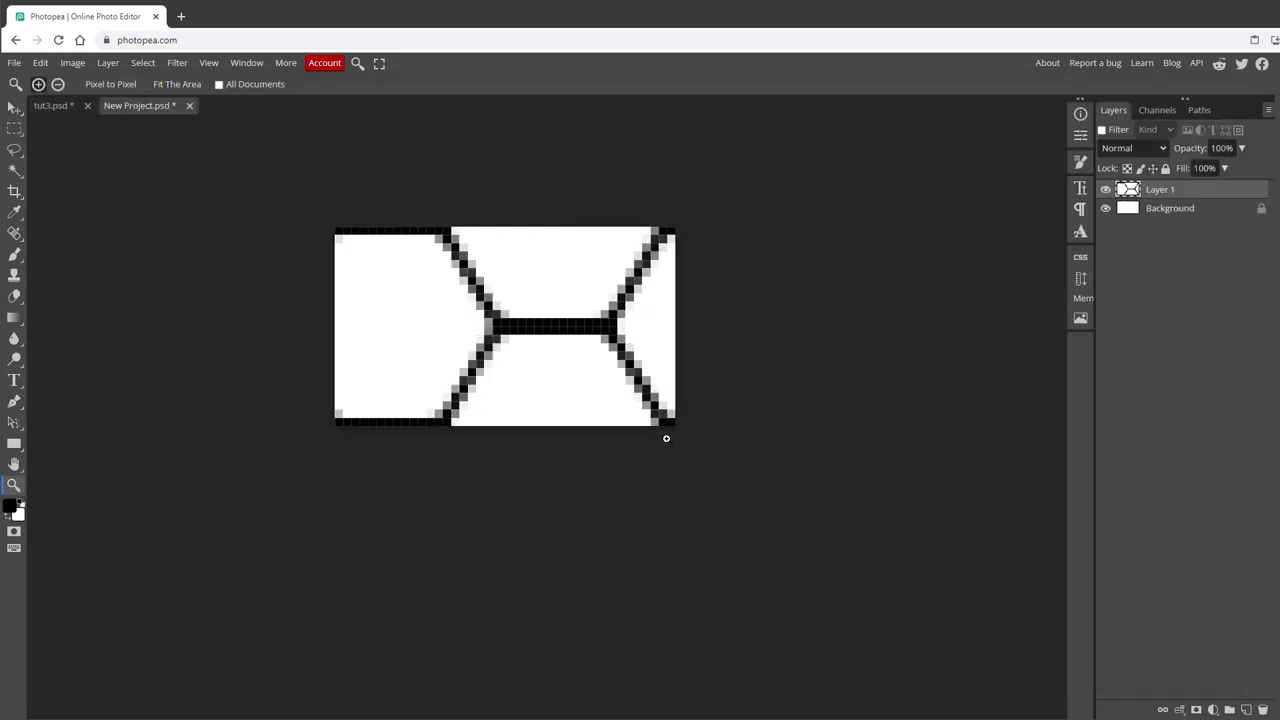
# - Define the pasted hexagon tile as a pattern and close the new project without saving
pyautogui.click(44, 64)
pyautogui.moveTo(114, 415)
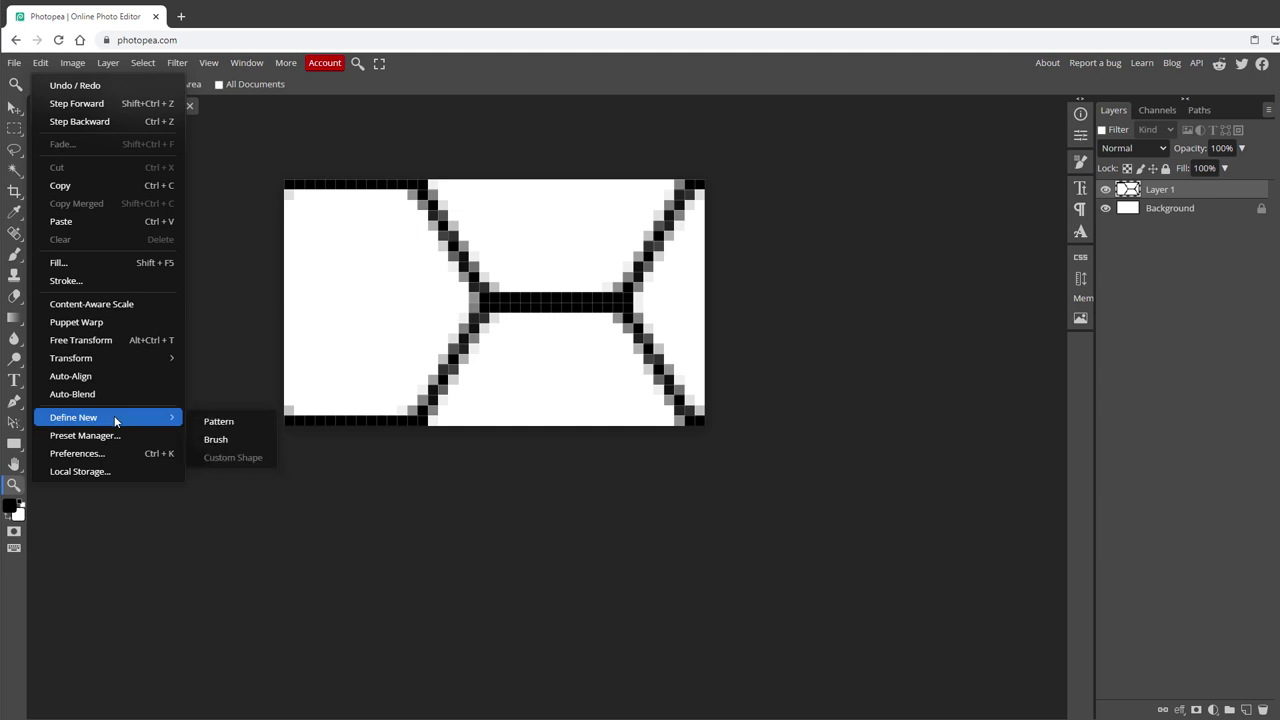
pyautogui.click(230, 422)
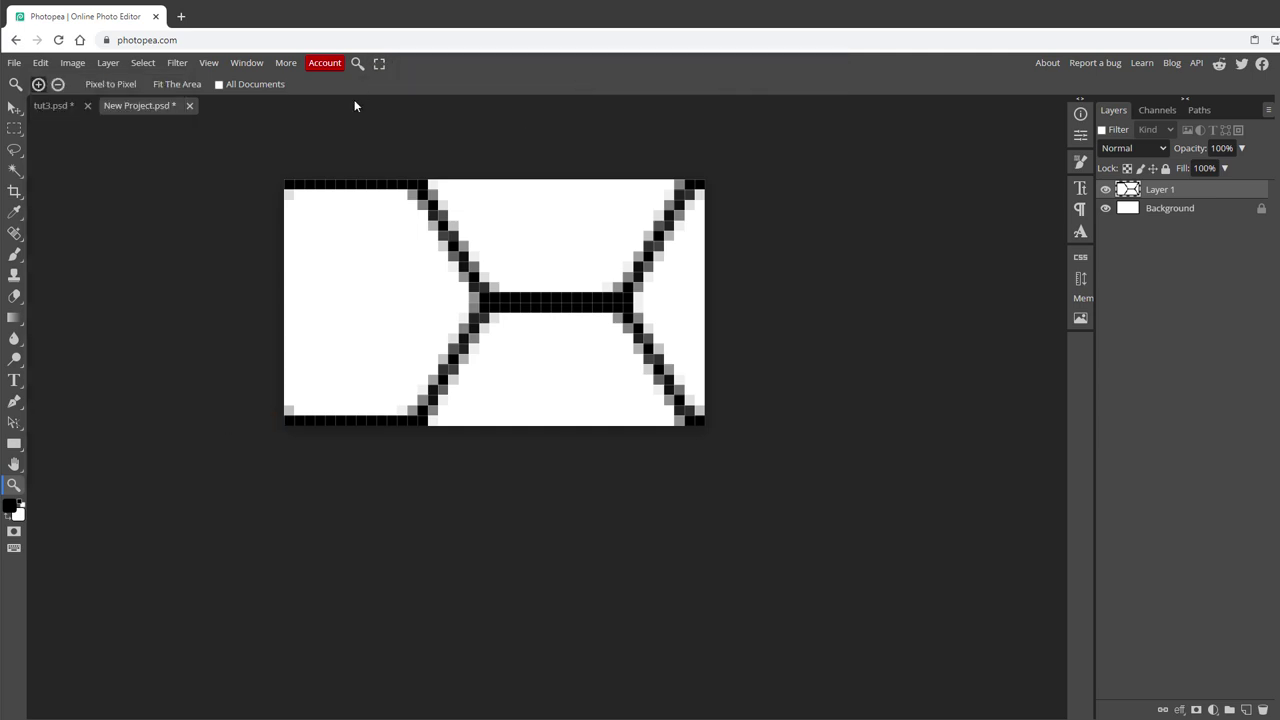
pyautogui.click(190, 106)
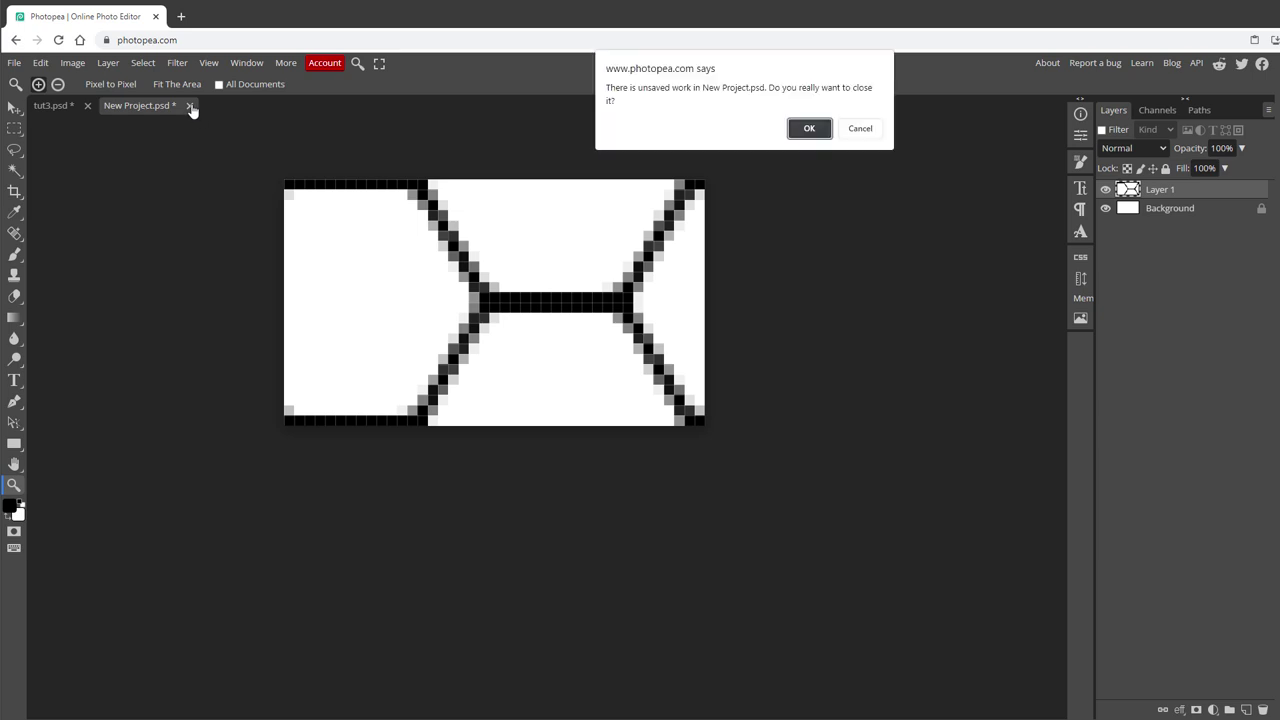
pyautogui.click(808, 128)
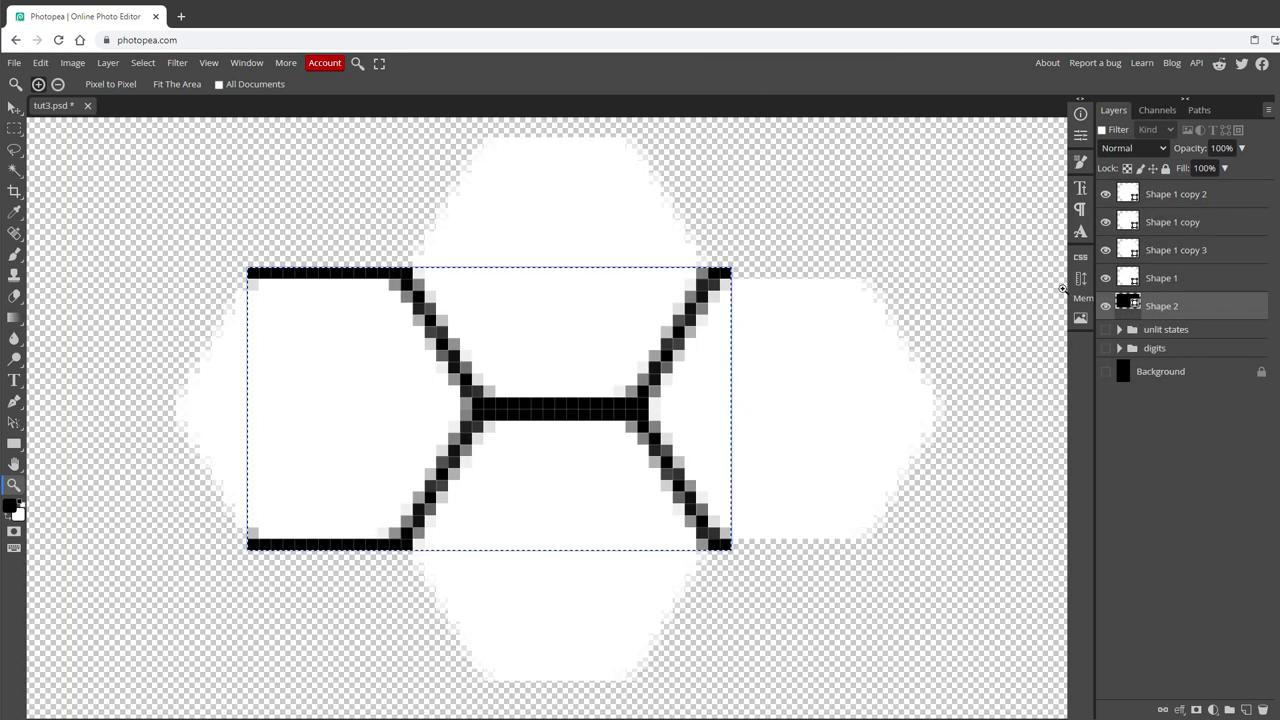
# - Group the four hexagon shapes and the rectangle, and name the group "hexagon pattern"
pyautogui.press('v')
pyautogui.keyDown('shift'); pyautogui.click(1166, 197); pyautogui.keyUp('shift')
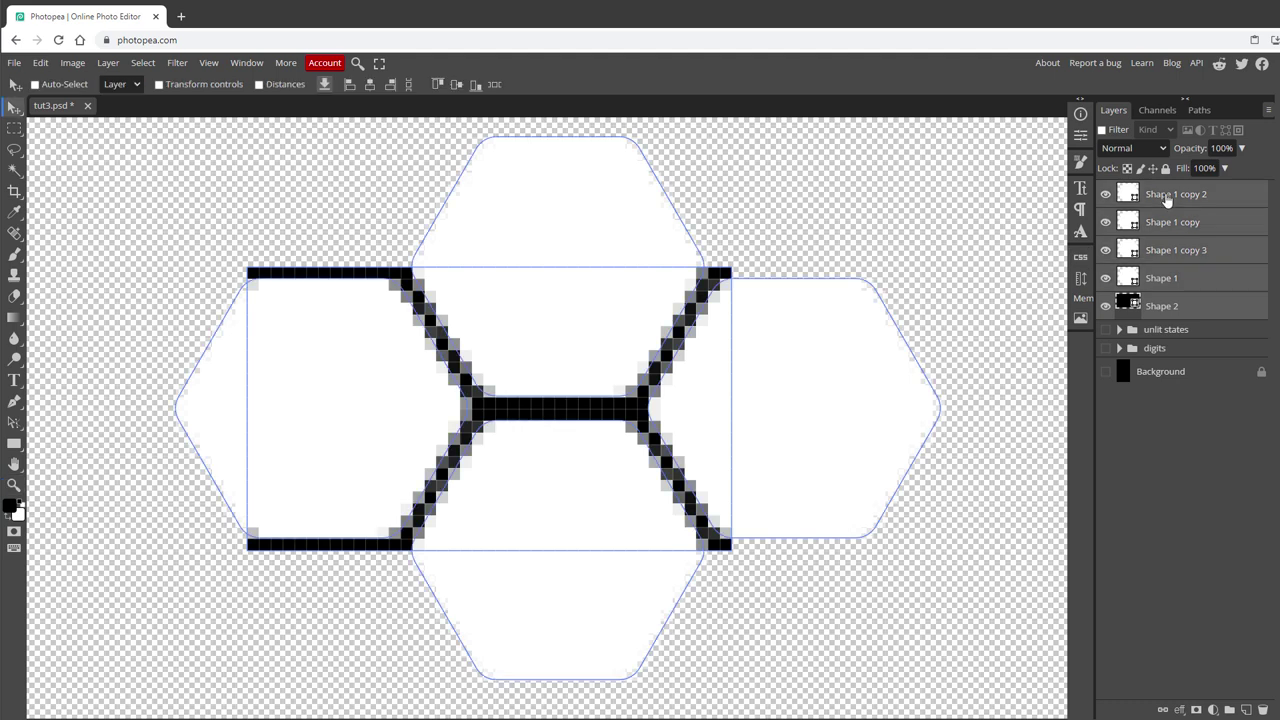
pyautogui.hotkey('ctrl', 'g')
pyautogui.doubleClick(1162, 190)
pyautogui.write('hexagon pattern')
# - Hide the hexagon pattern group and show the Background layer and the digits and unlit states groups
pyautogui.click(1106, 190)
pyautogui.click(1106, 250)
pyautogui.moveTo(1106, 226); pyautogui.dragTo(1106, 208)
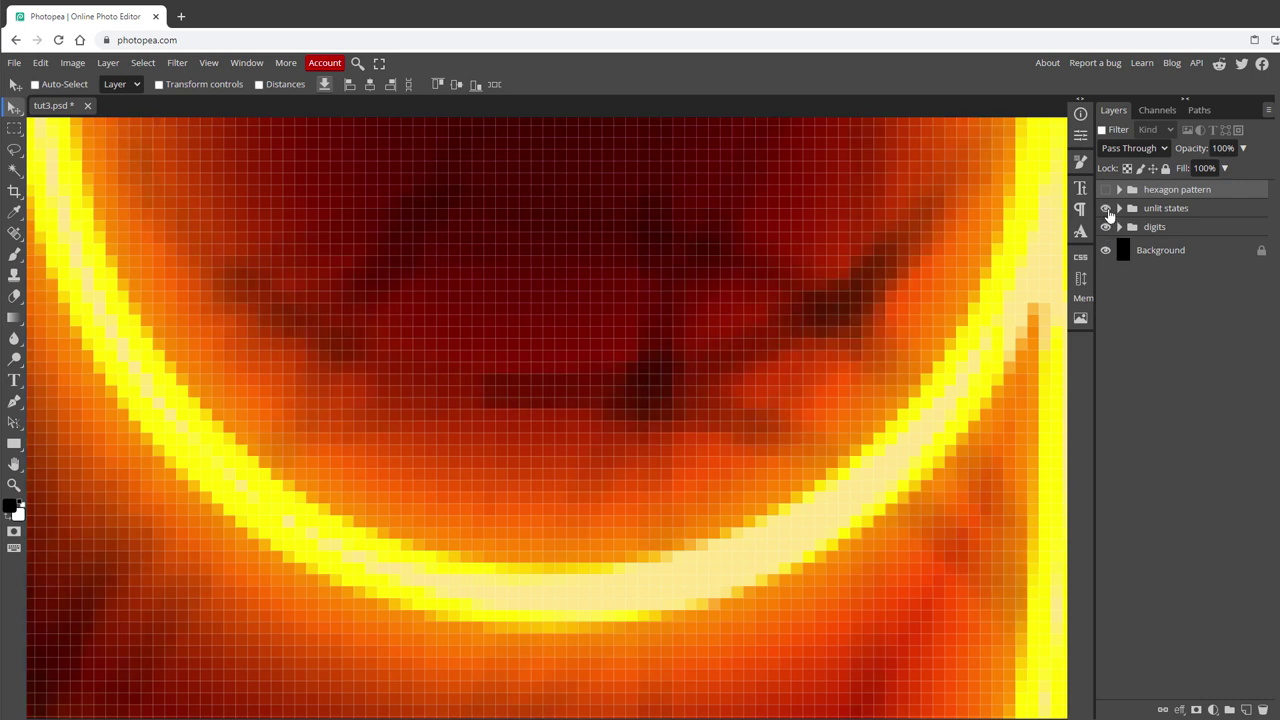
# - Add a Pattern Fill layer above all groups using the hexagon tile pattern and set its blend mode to Multiply
pyautogui.doubleClick(14, 484)
pyautogui.click(535, 443)
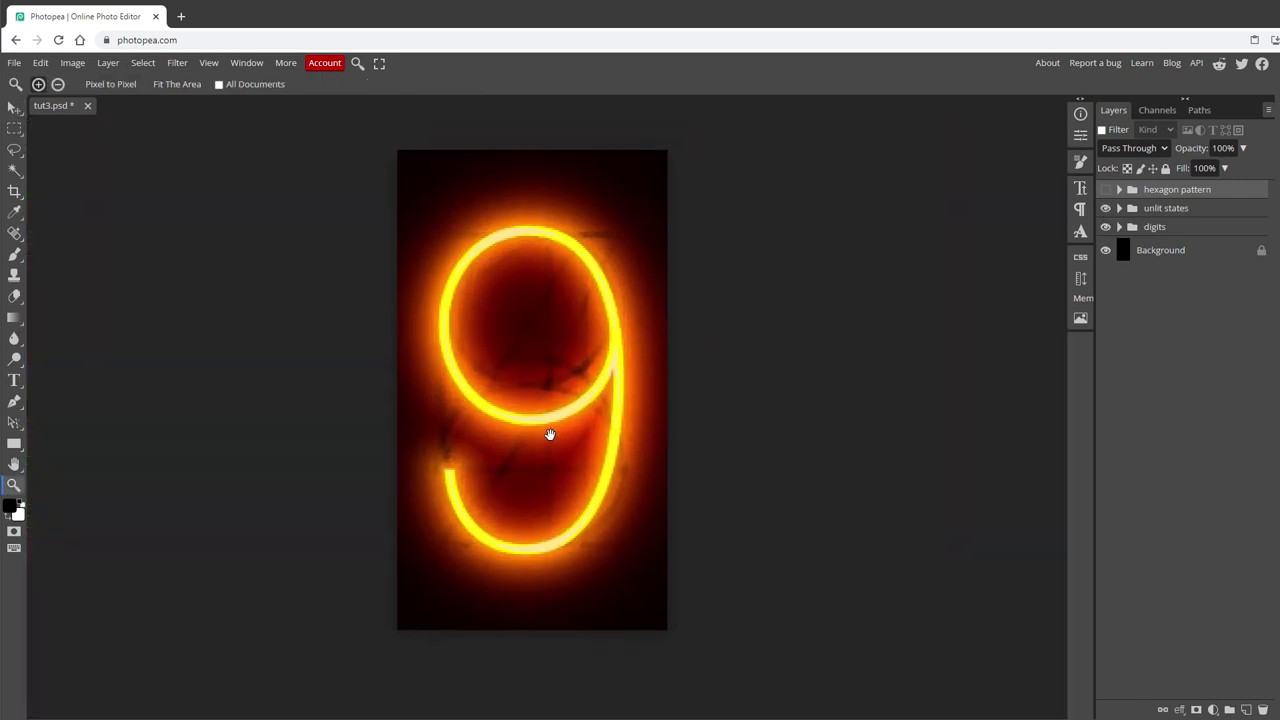
pyautogui.click(14, 107)
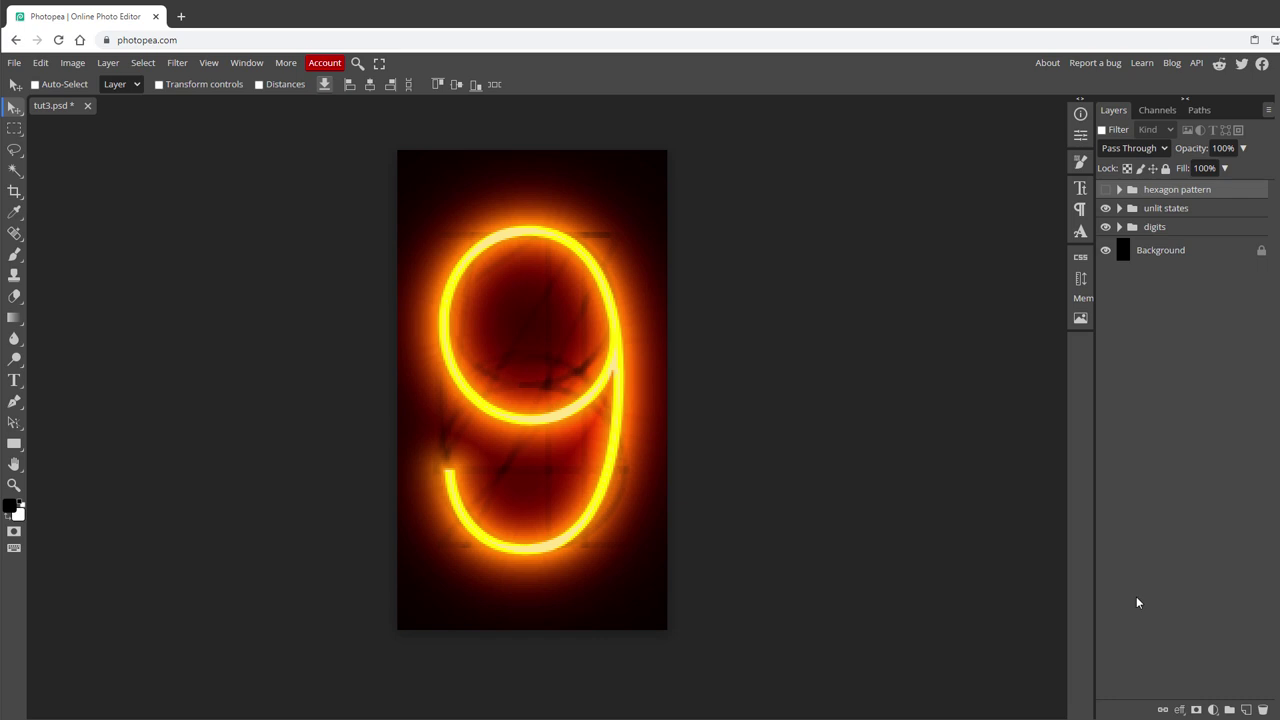
pyautogui.click(1213, 709)
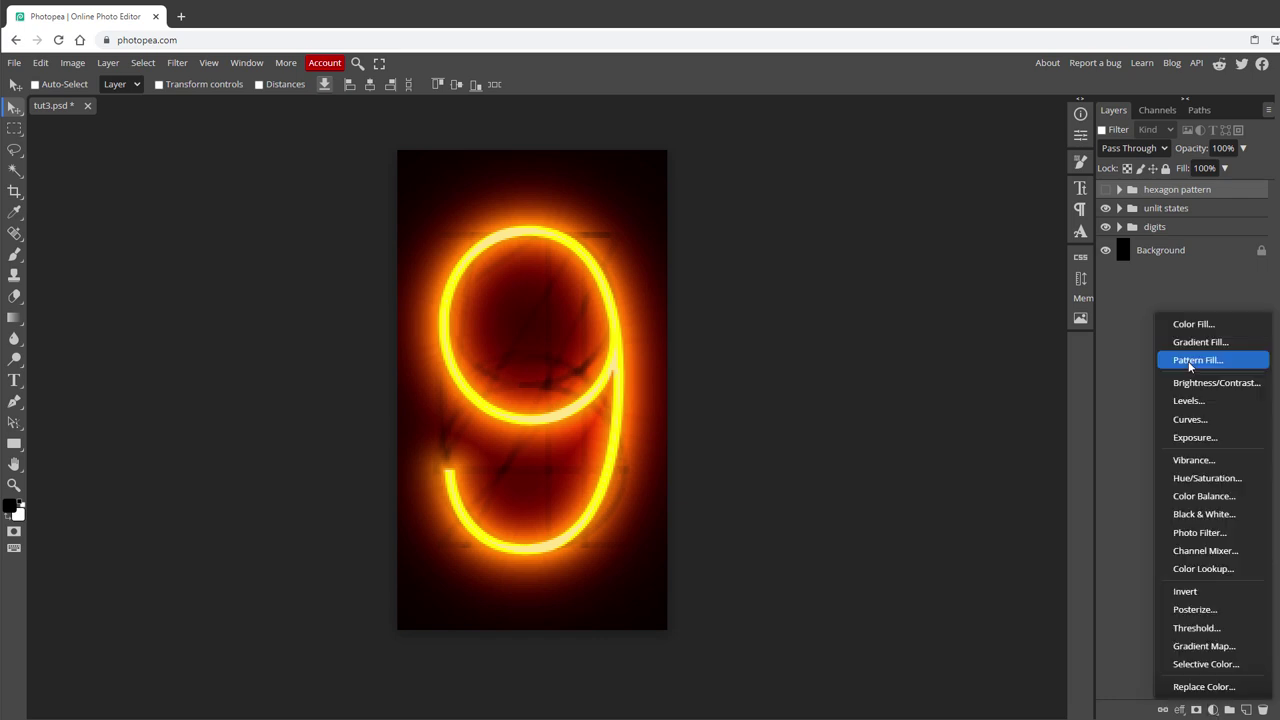
pyautogui.click(1190, 361)
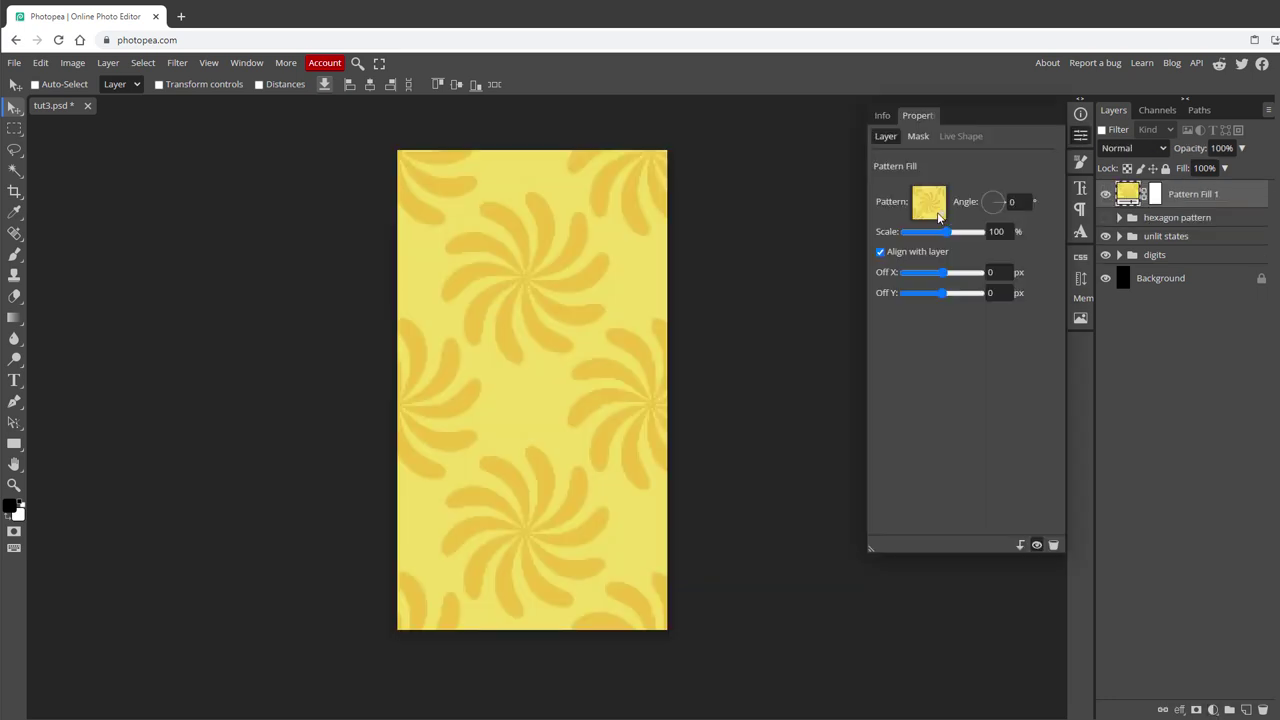
pyautogui.click(940, 216)
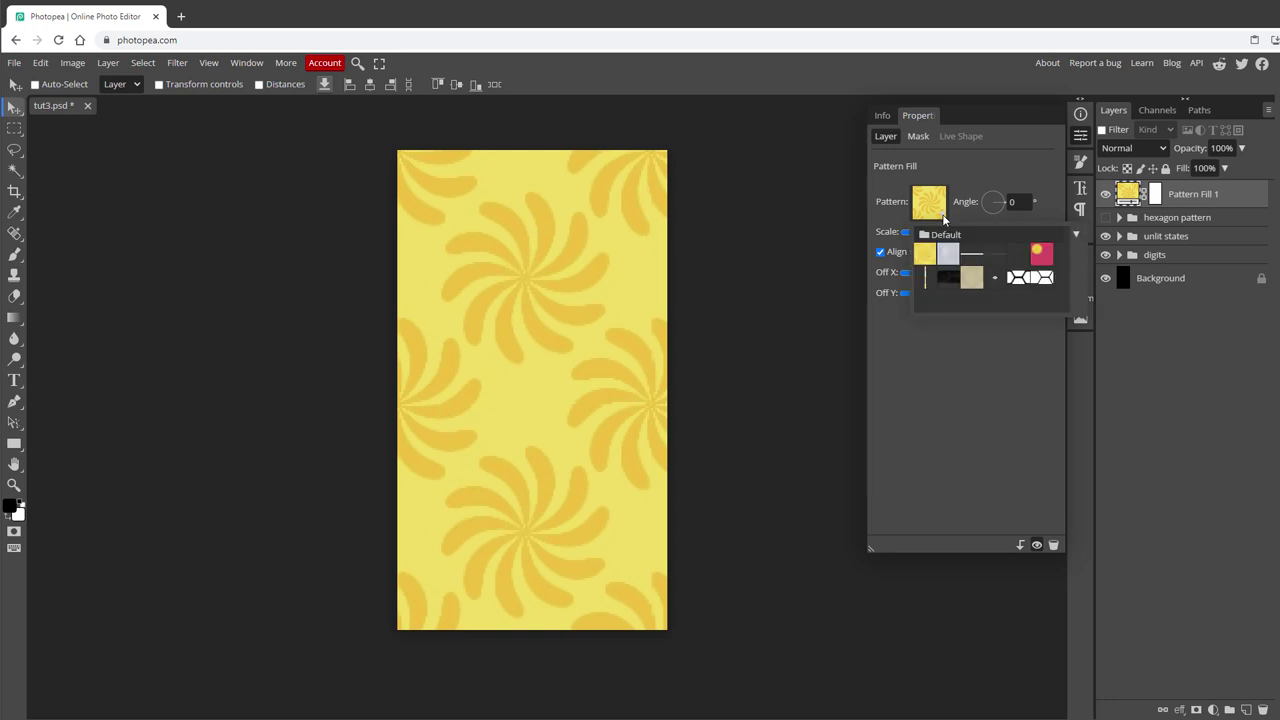
pyautogui.click(1030, 278)
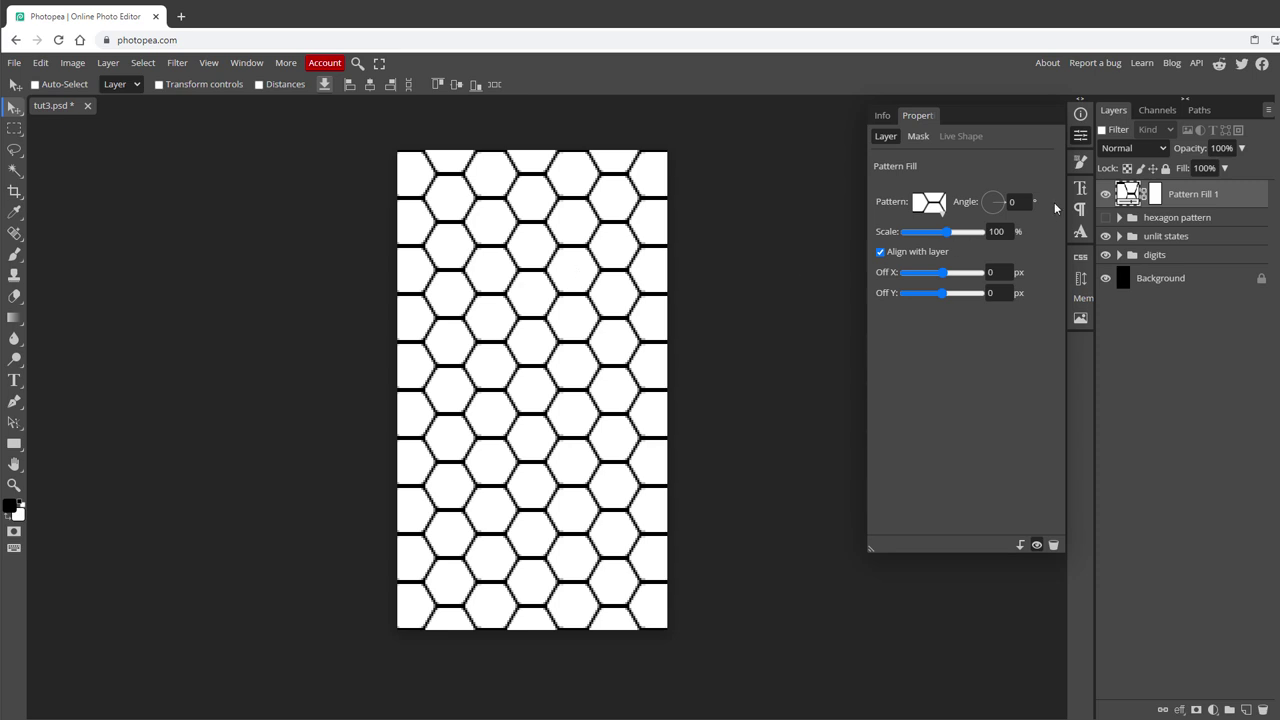
pyautogui.click(1133, 148)
pyautogui.click(1125, 214)
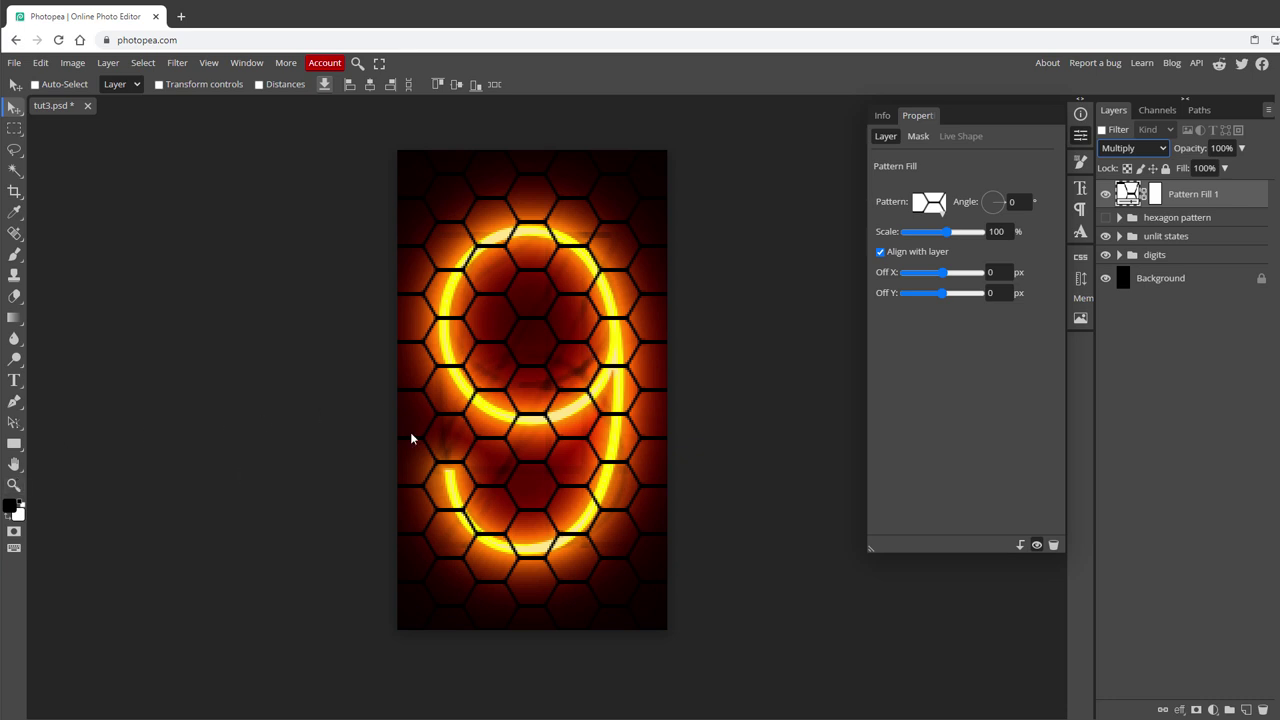
# - Set the Pattern Fill layer's opacity to 41% and split its Blend If background highlights to 106 and 231
pyautogui.click(787, 364)
pyautogui.doubleClick(1253, 195)
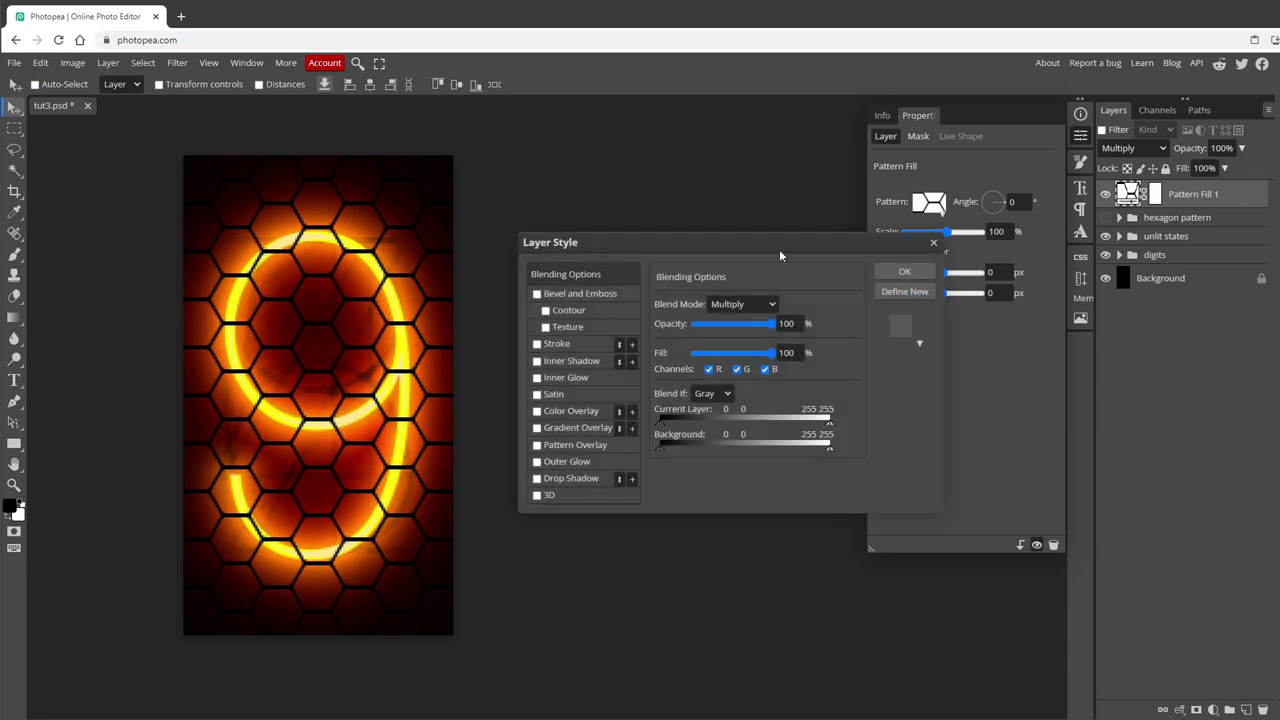
pyautogui.moveTo(716, 323); pyautogui.dragTo(730, 325)
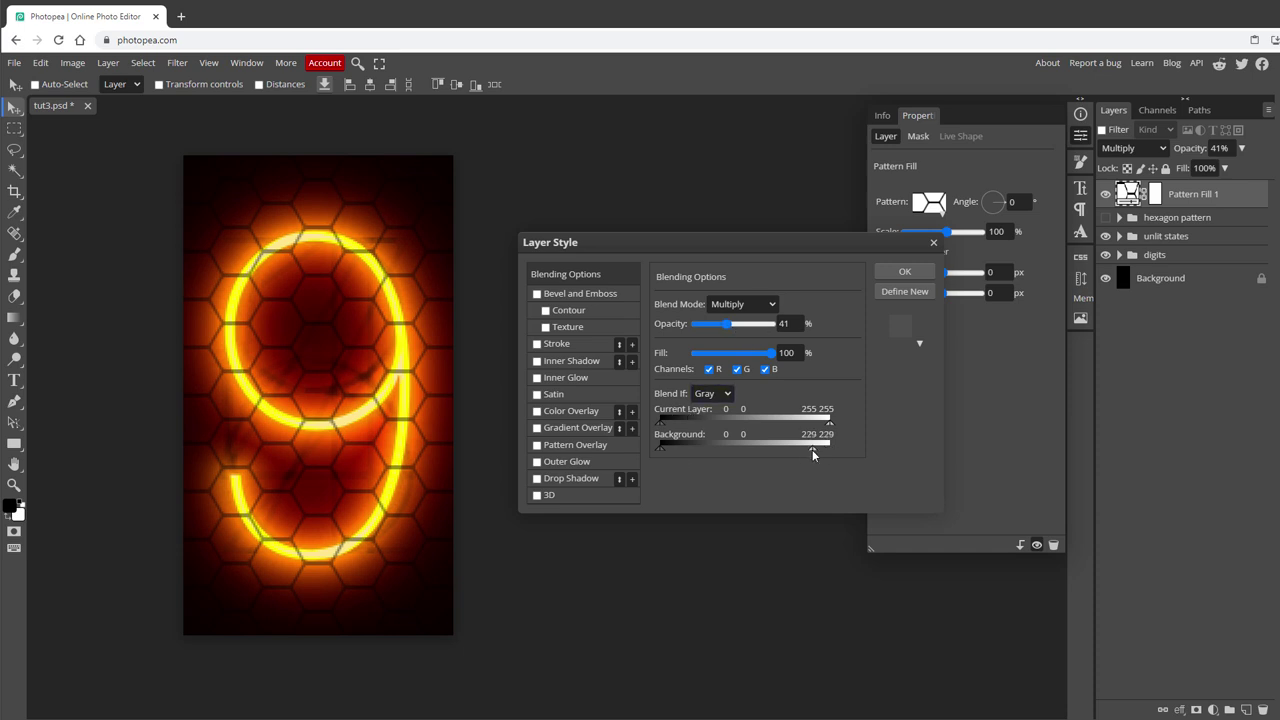
pyautogui.moveTo(810, 450); pyautogui.dragTo(730, 448)
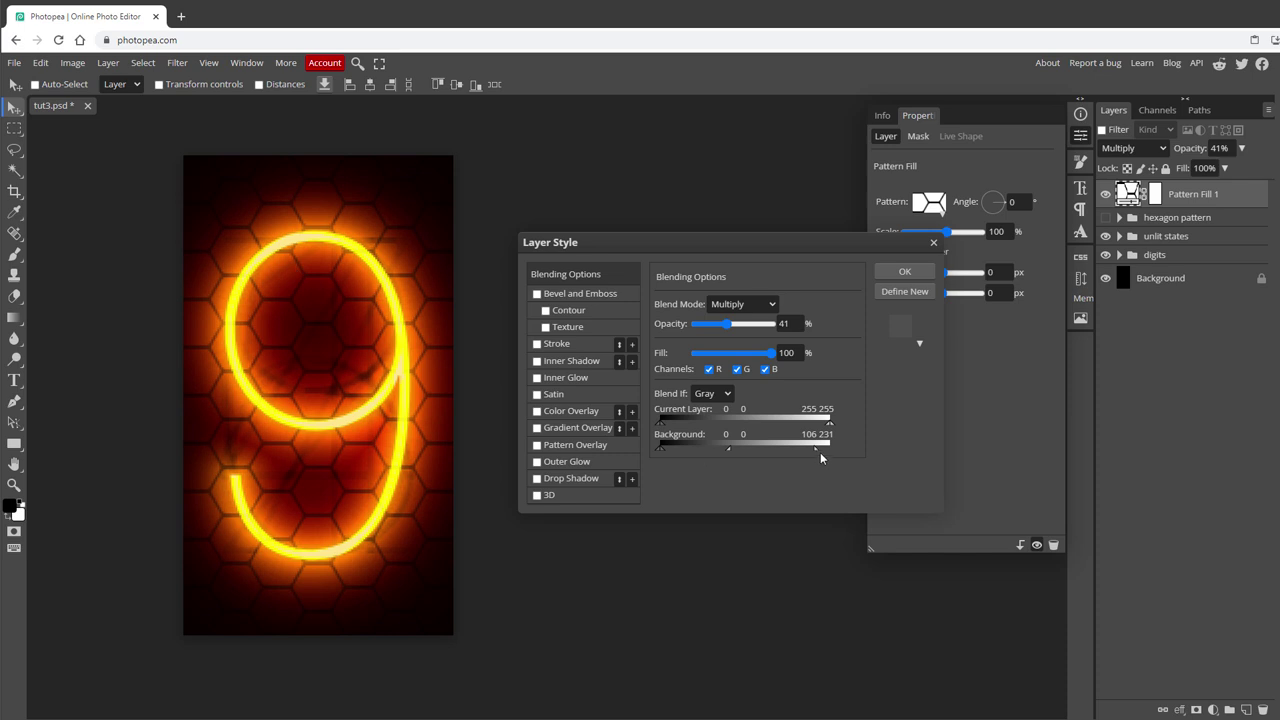
pyautogui.click(881, 269)
# - Scale the hexagon pattern to 70% in the Pattern Fill layer
pyautogui.moveTo(947, 232); pyautogui.dragTo(934, 235)
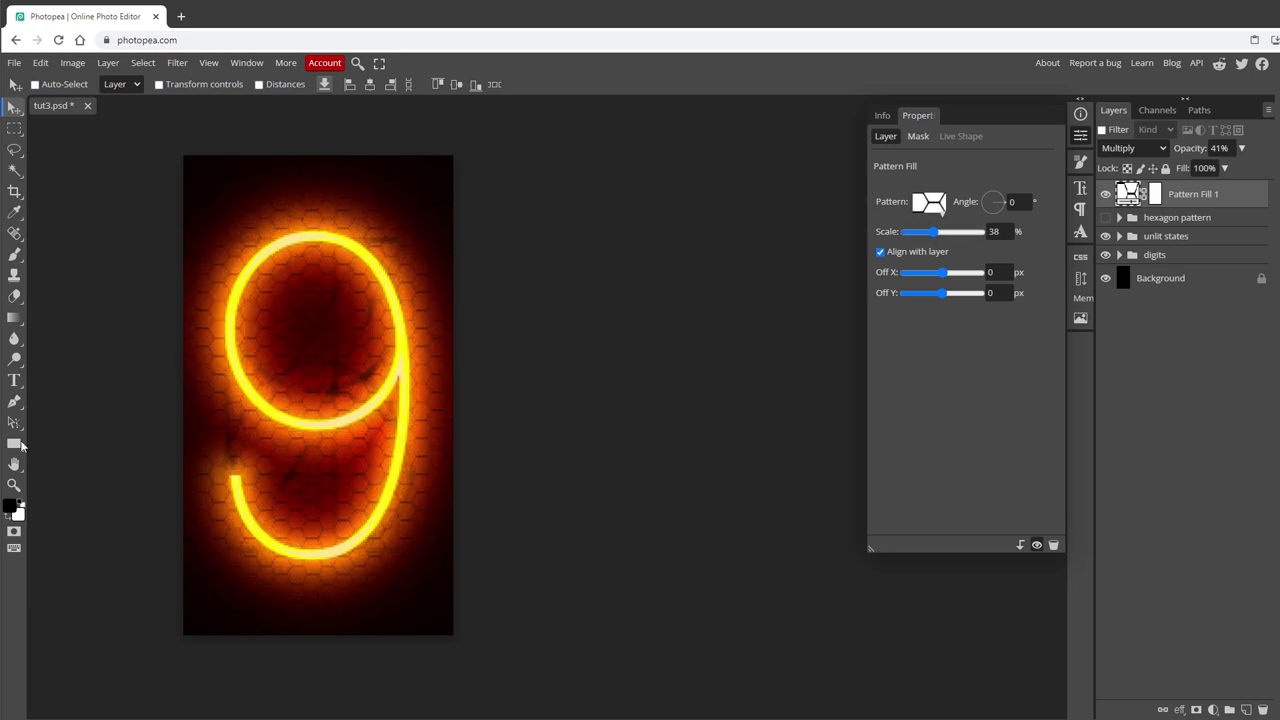
pyautogui.doubleClick(14, 484)
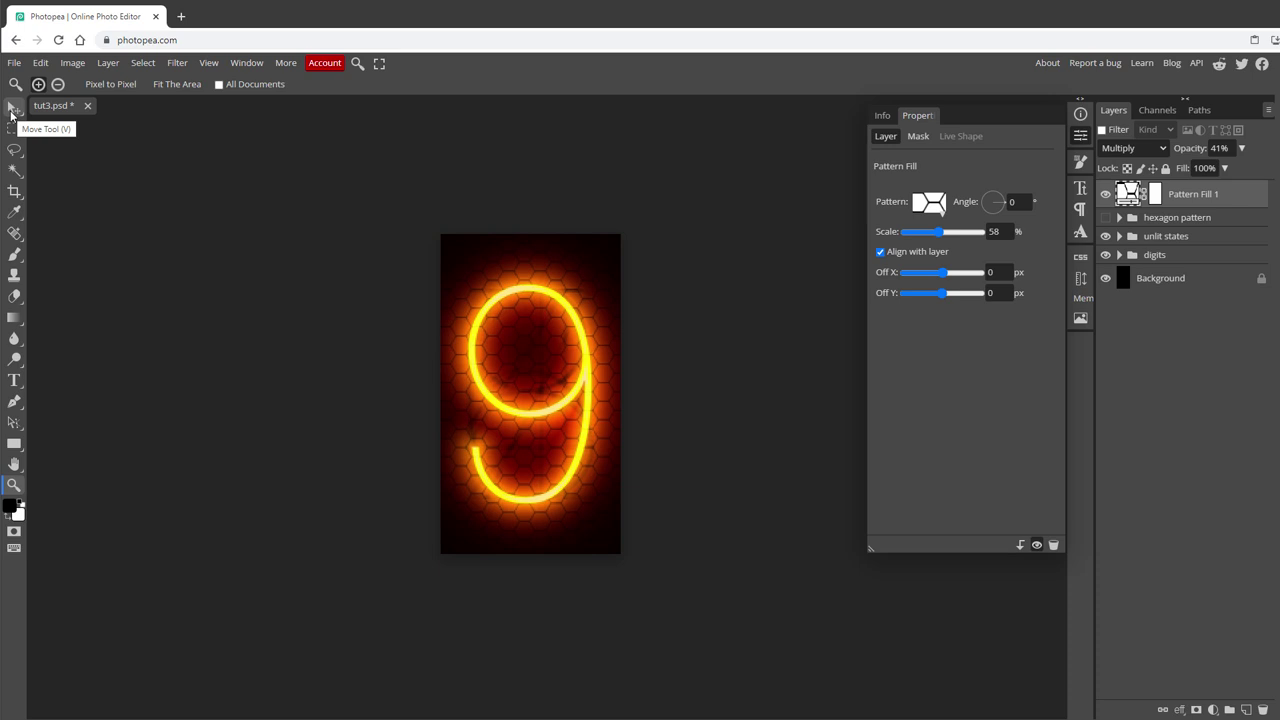
pyautogui.click(12, 108)
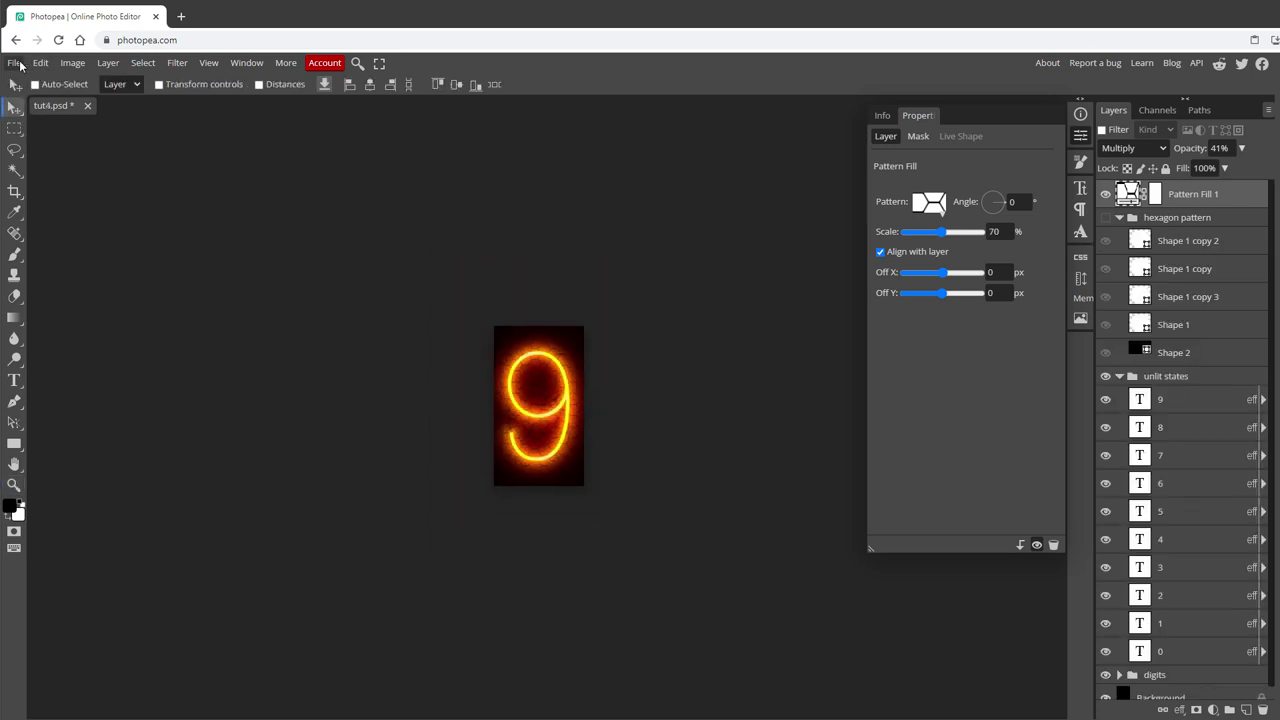
pyautogui.click(16, 63)
pyautogui.click(73, 283)
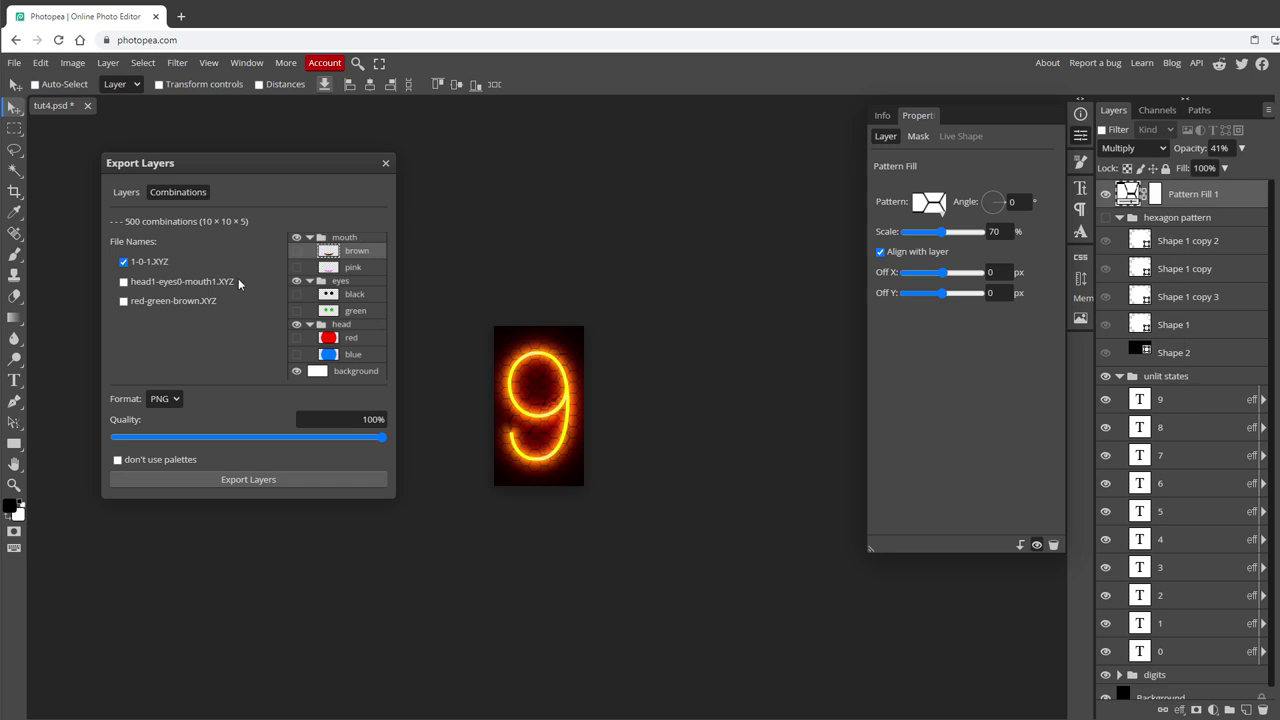
pyautogui.press('Escape')
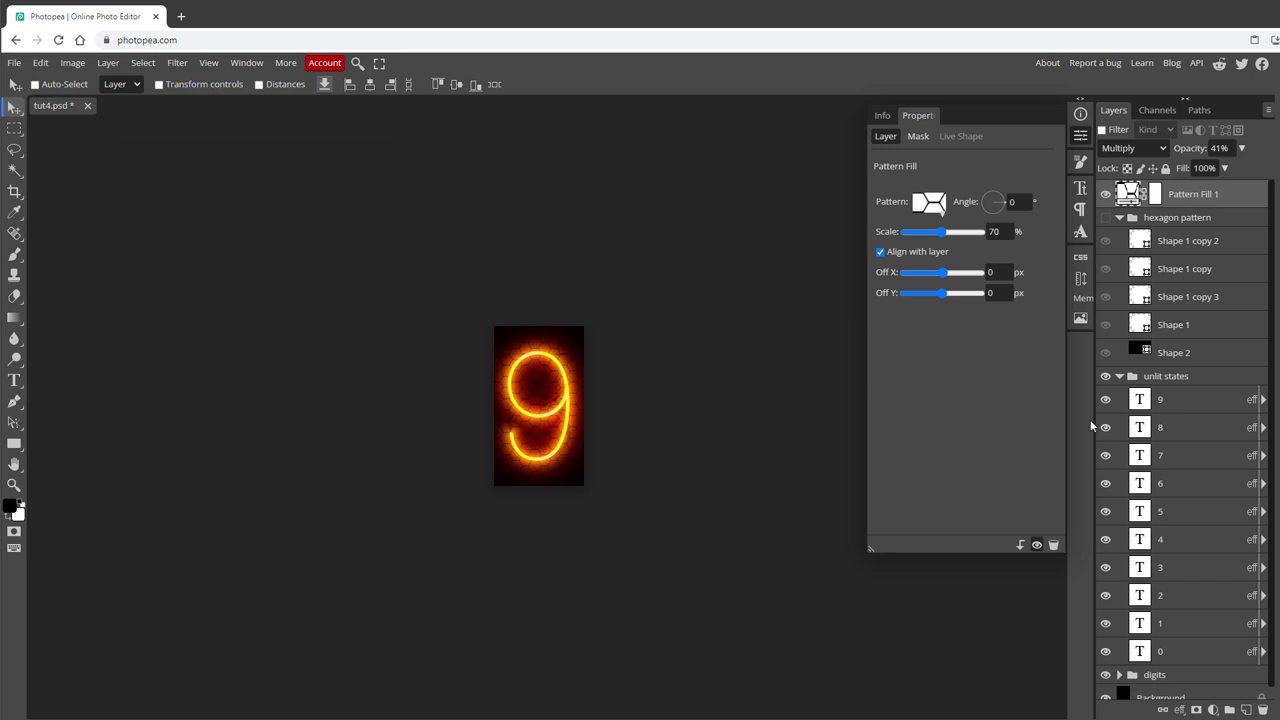
# - Delete the hexagon pattern group and merge the unlit states group into a single layer
pyautogui.click(1170, 376)
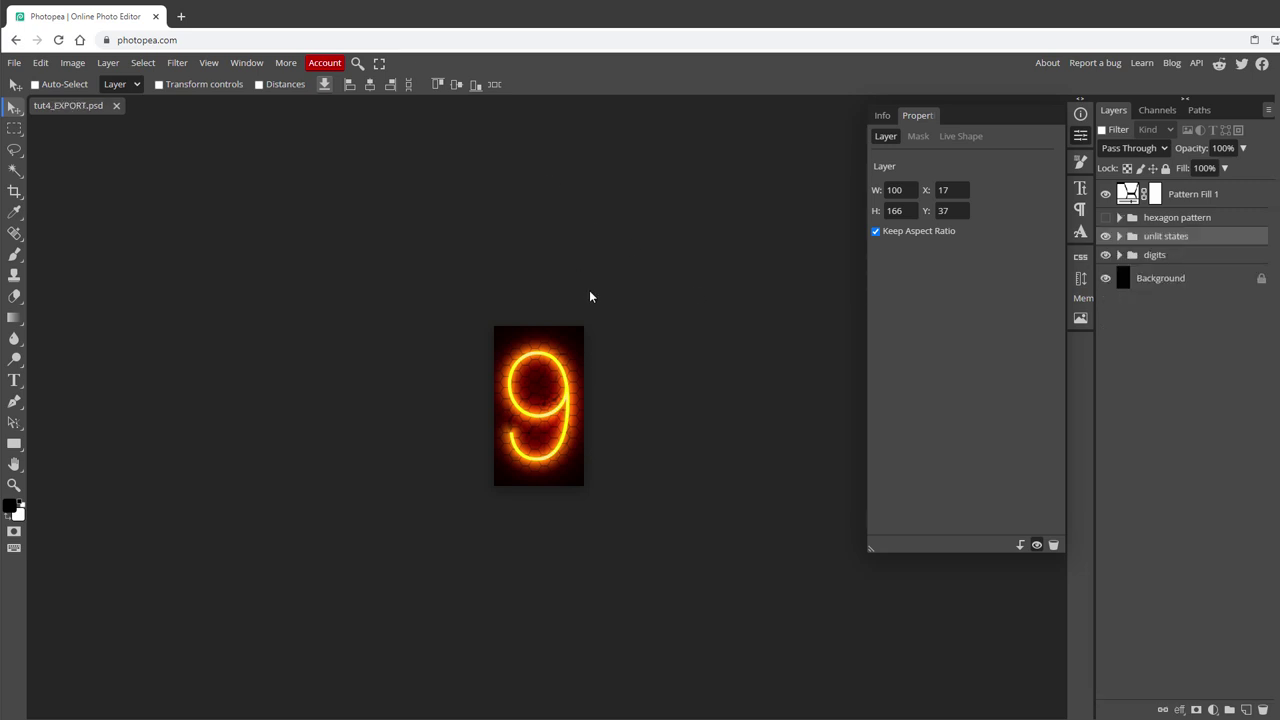
pyautogui.click(1167, 220)
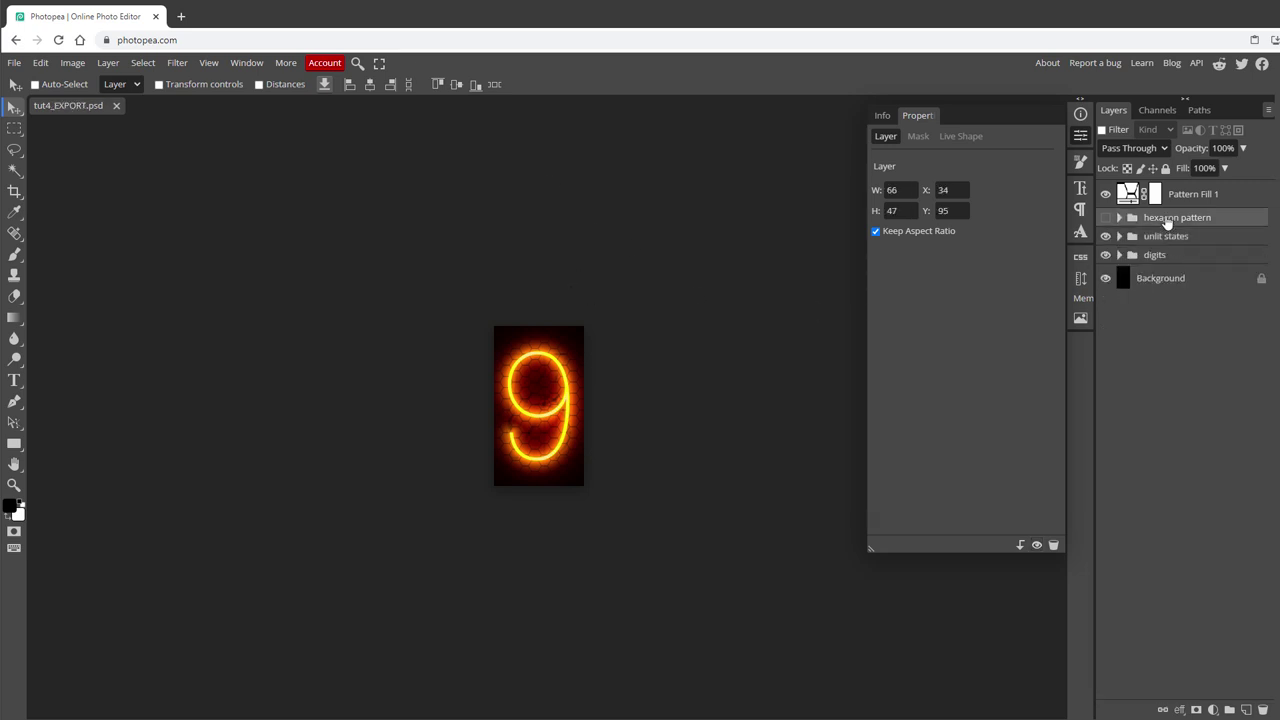
pyautogui.press('Delete')
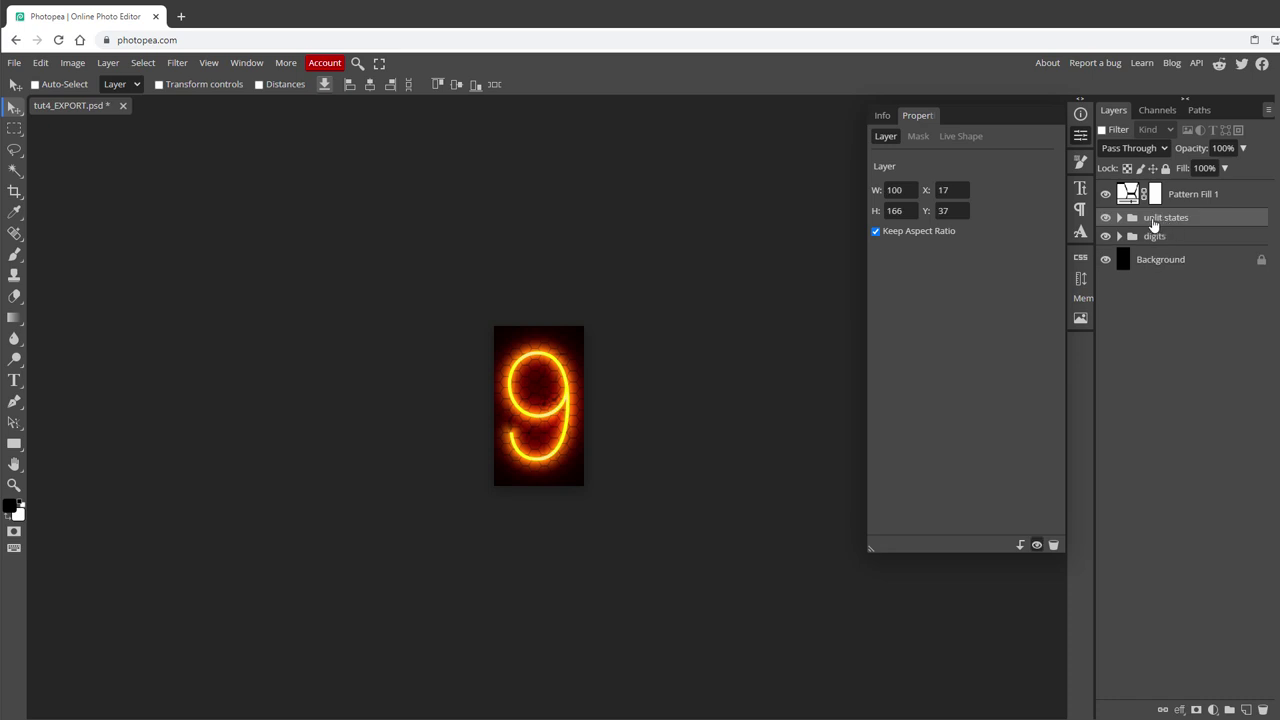
pyautogui.click(108, 62)
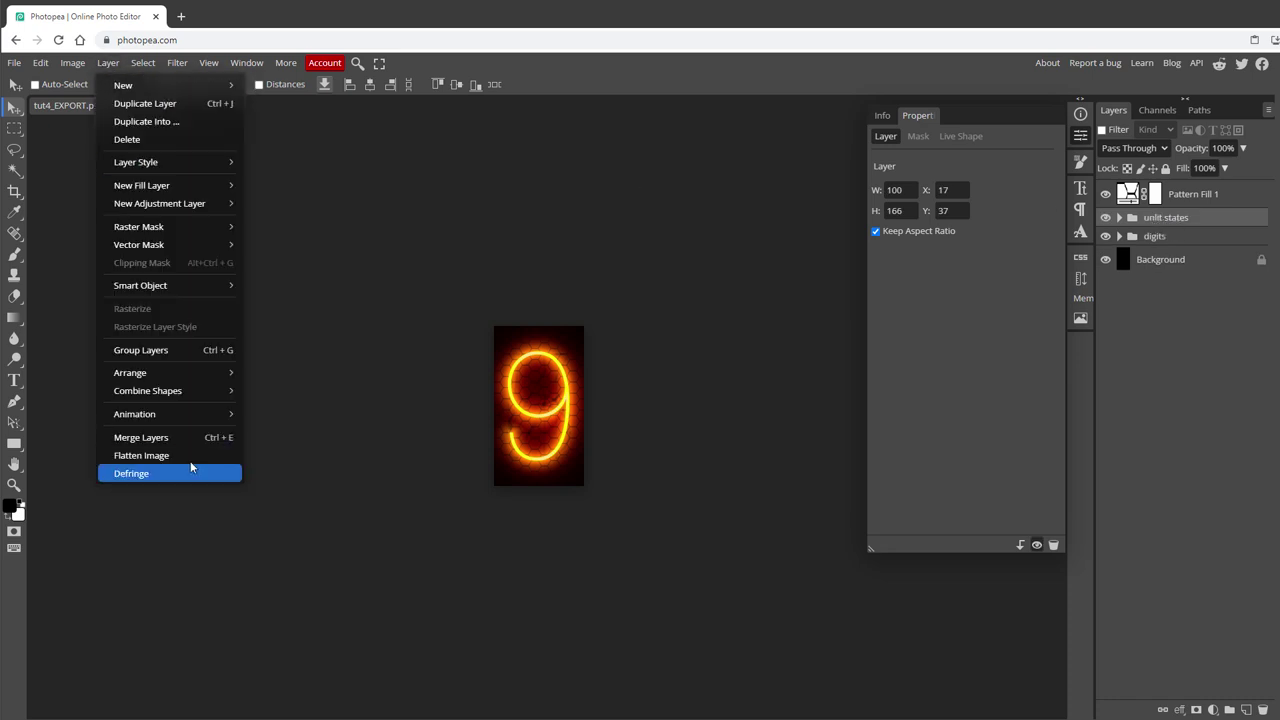
pyautogui.click(179, 438)
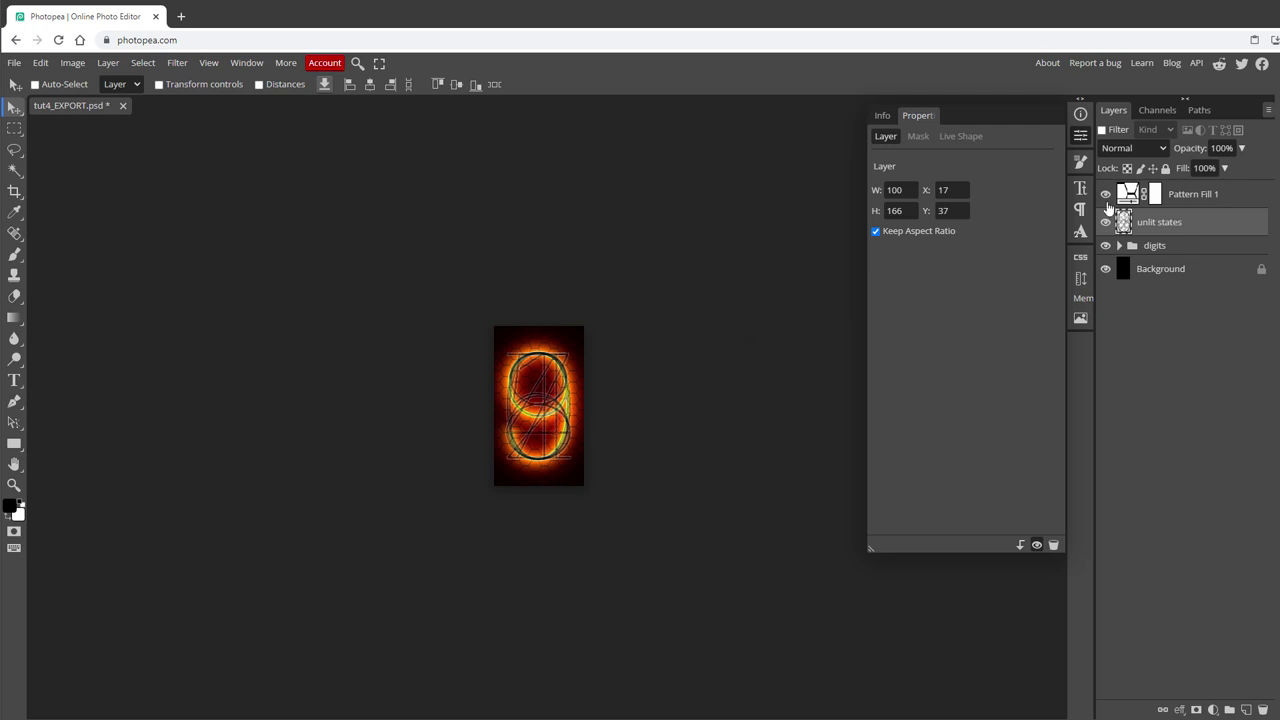
# - Set the merged unlit states layer to Multiply and split its Blend If background highlights to 58 and 210
pyautogui.click(1131, 150)
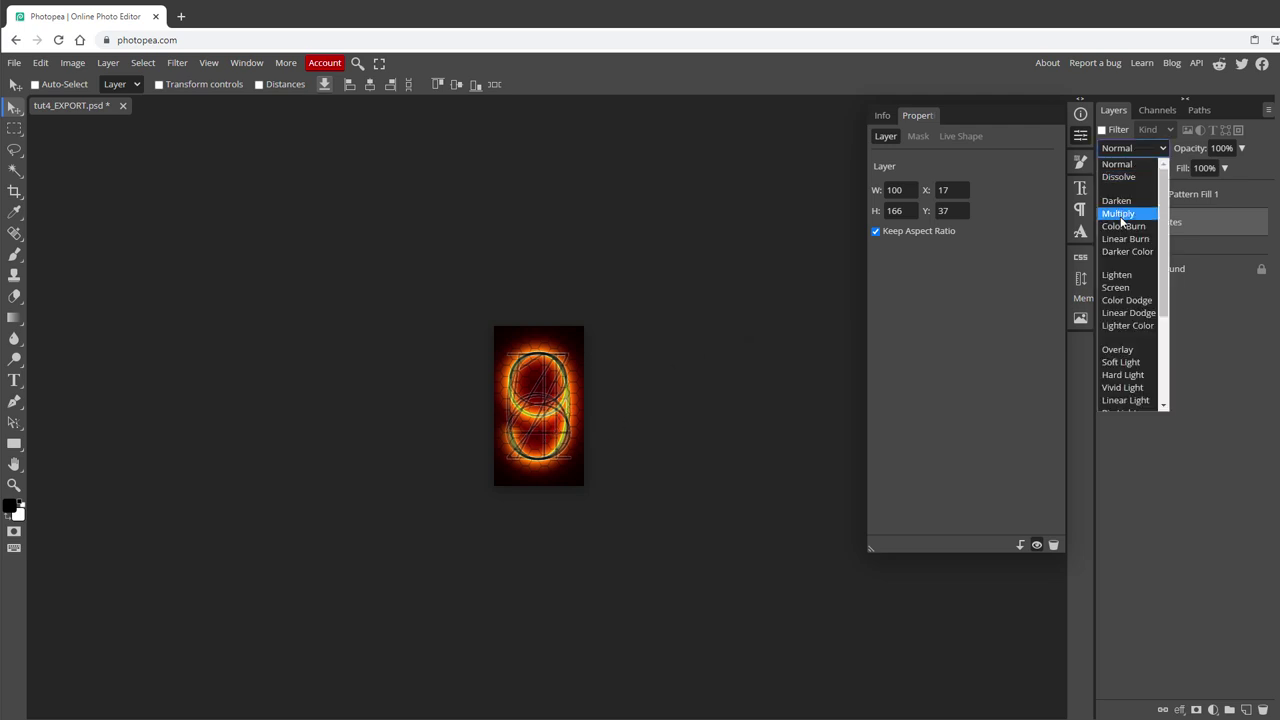
pyautogui.click(1120, 214)
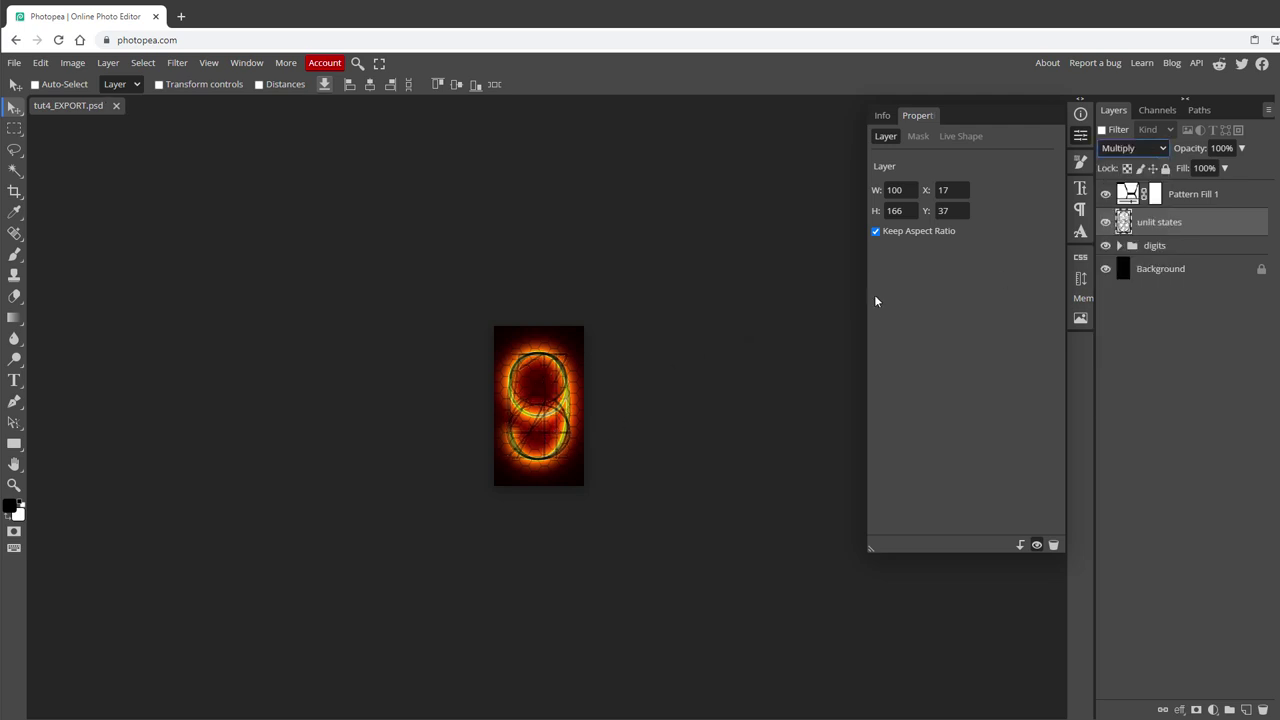
pyautogui.moveTo(674, 390); pyautogui.dragTo(492, 376)
pyautogui.doubleClick(1257, 222)
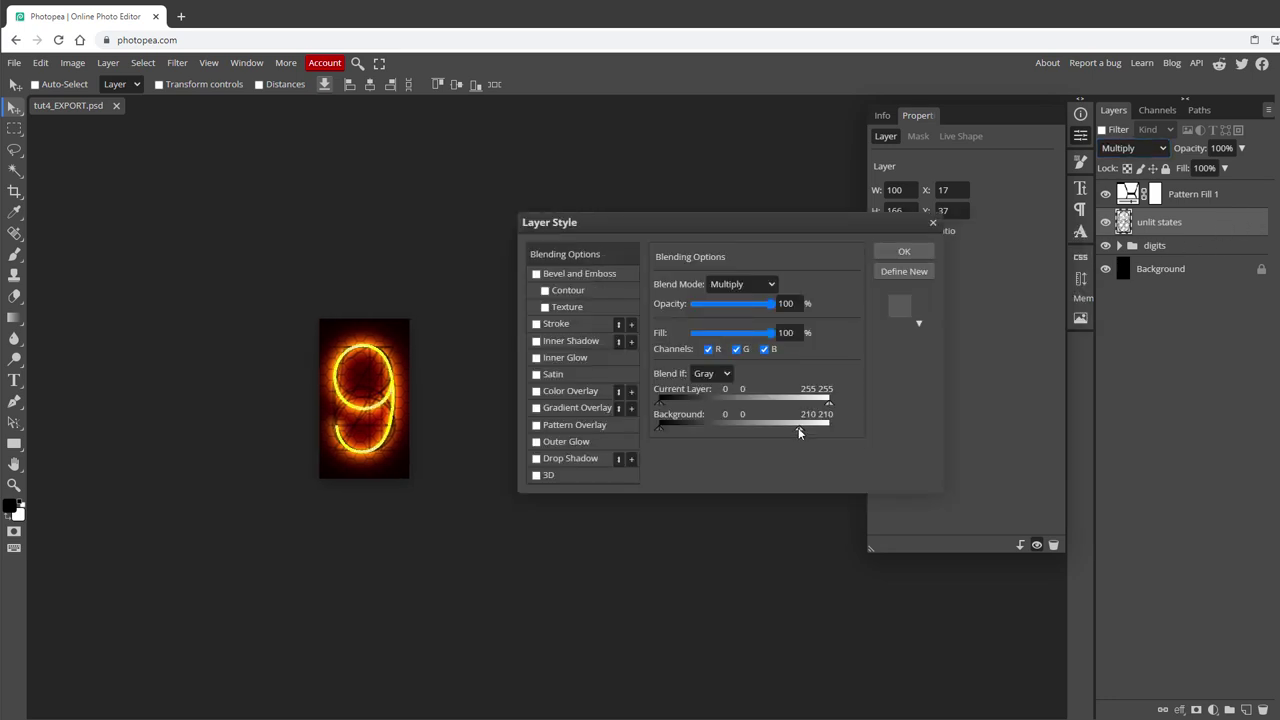
pyautogui.moveTo(799, 432); pyautogui.dragTo(698, 432)
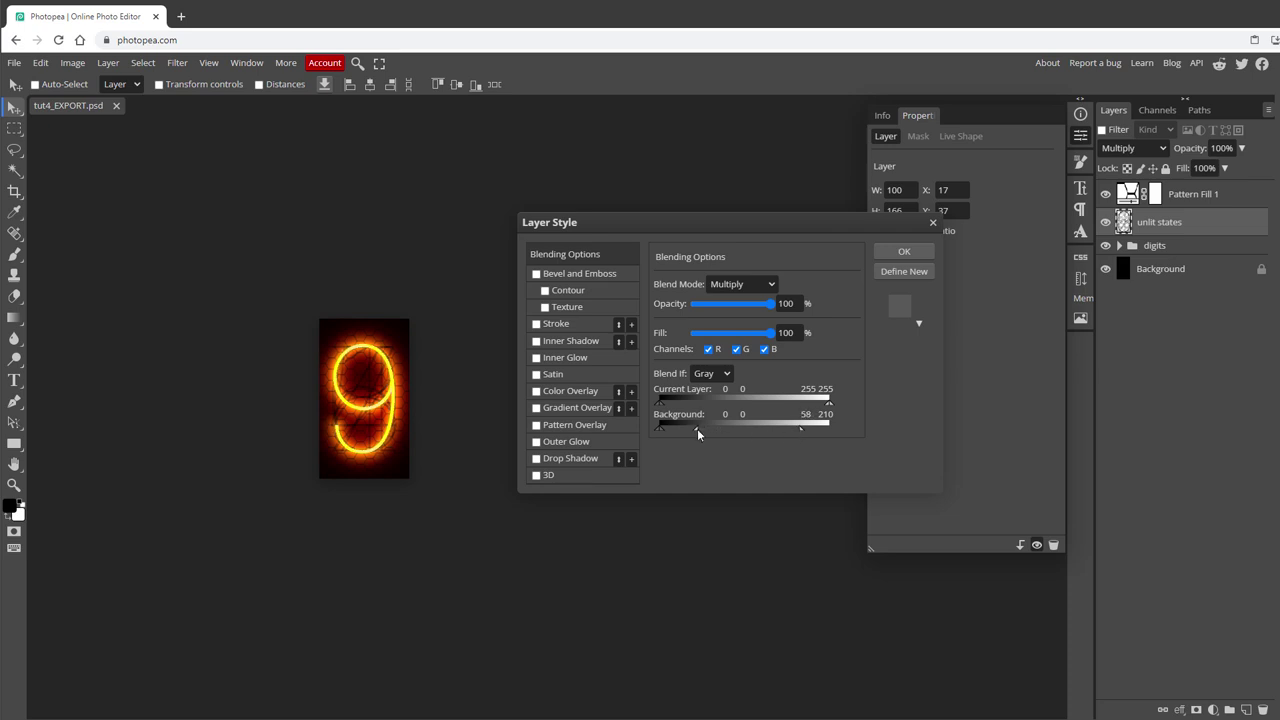
pyautogui.click(904, 251)
# - Export all digit layer combinations as PNG without palettes, and select the exported images in the assets folder
pyautogui.click(14, 484)
pyautogui.click(370, 389)
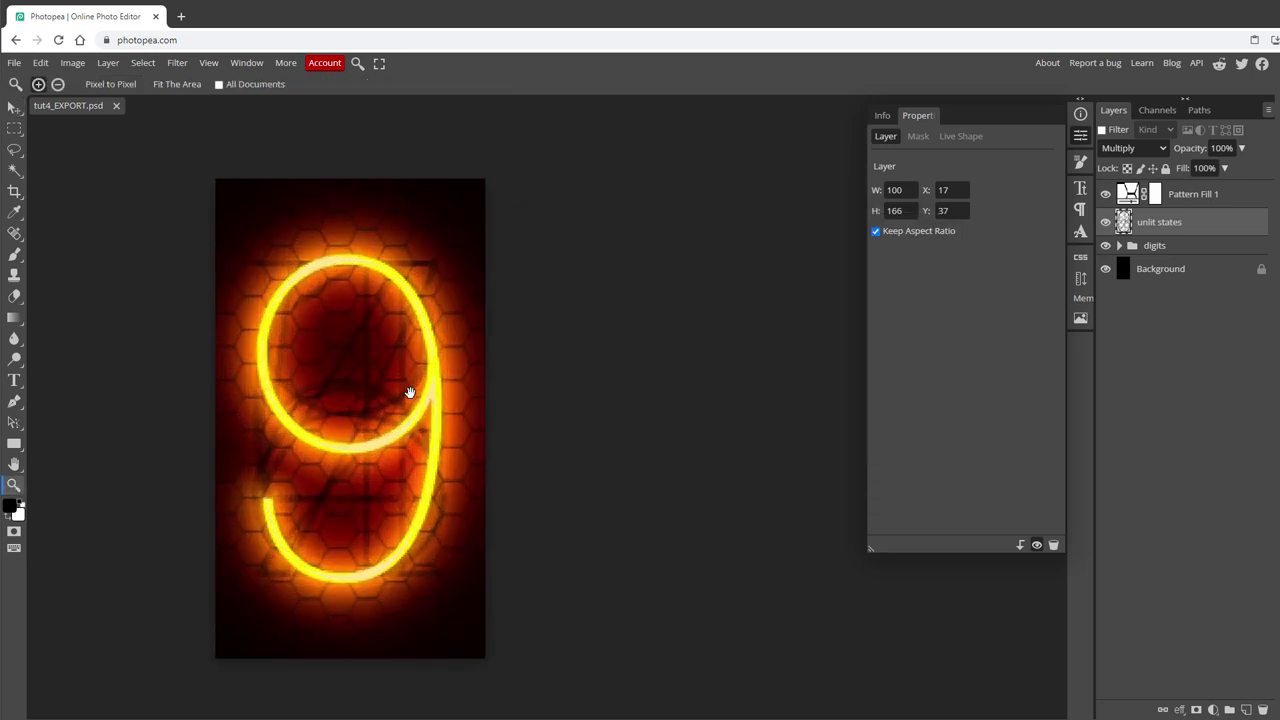
pyautogui.moveTo(412, 393); pyautogui.dragTo(589, 386)
pyautogui.click(14, 107)
pyautogui.click(14, 63)
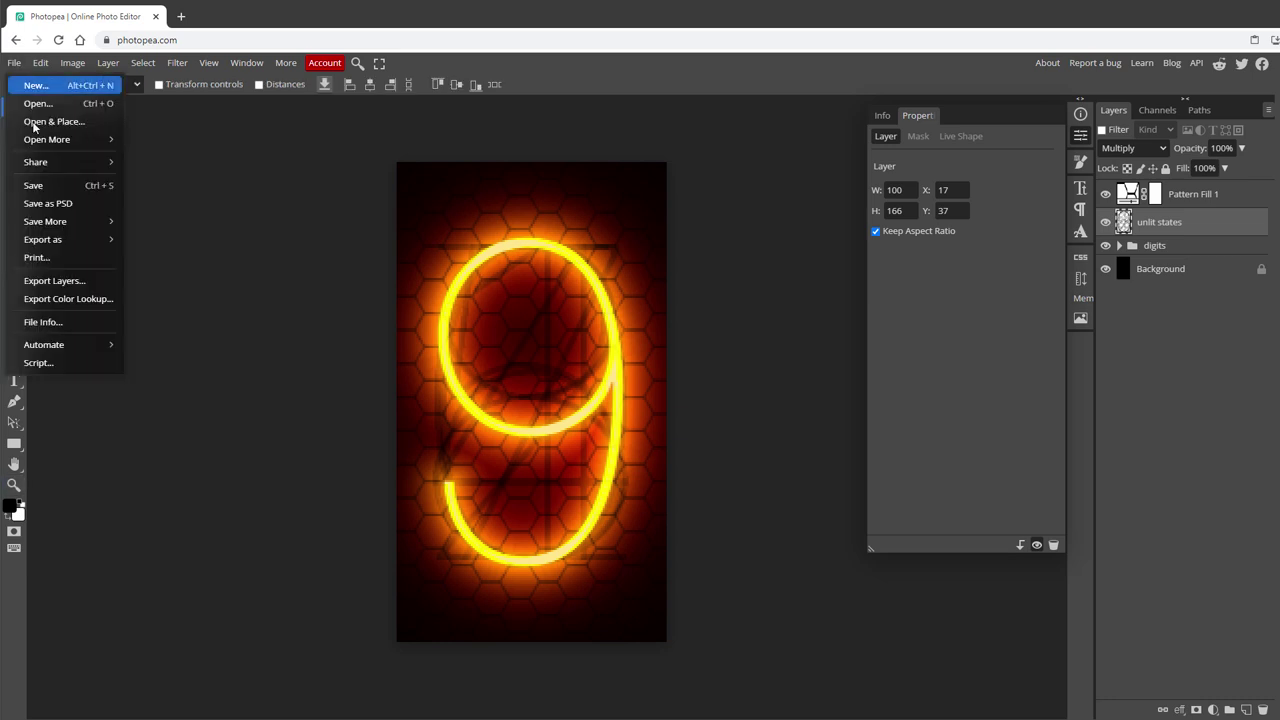
pyautogui.click(54, 280)
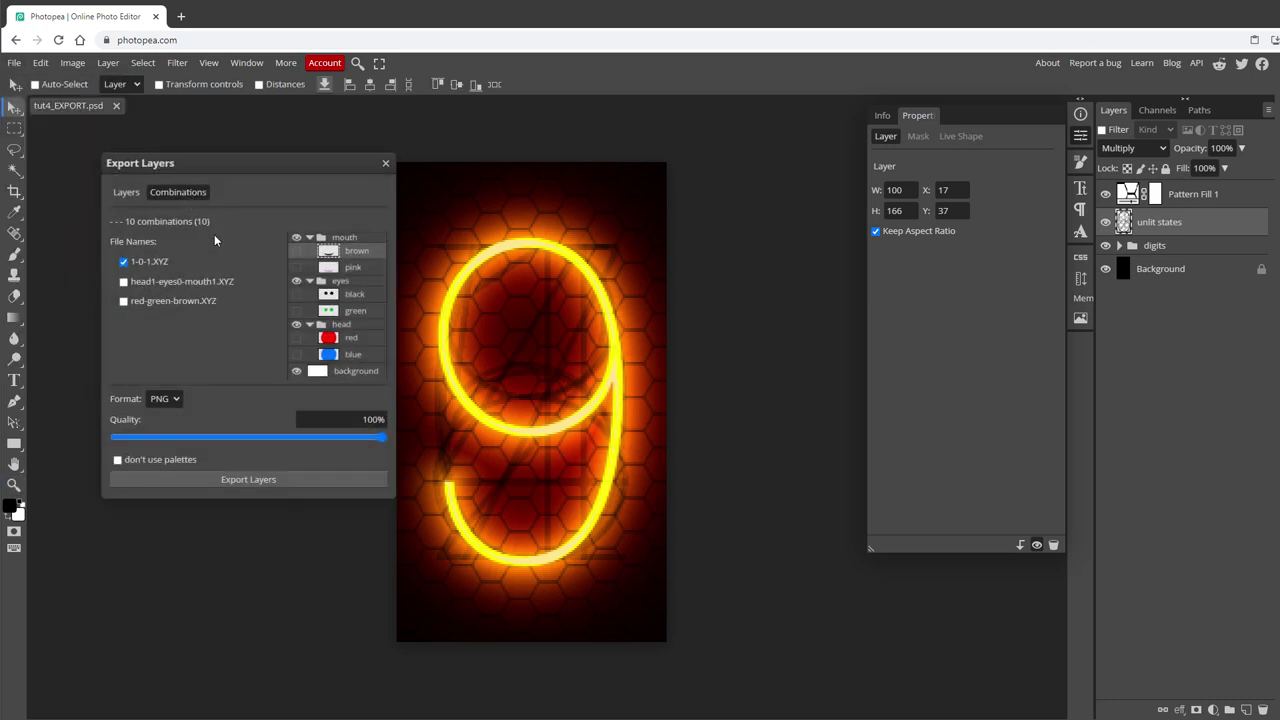
pyautogui.click(118, 459)
pyautogui.click(221, 476)
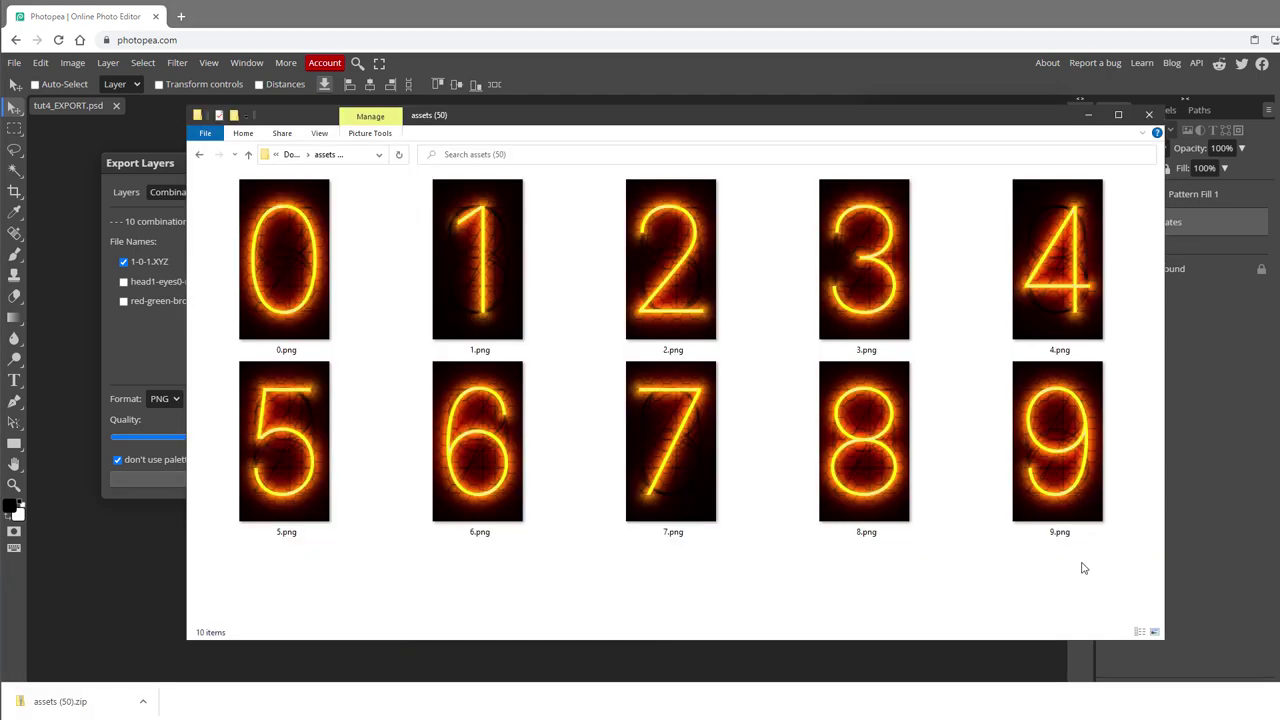
pyautogui.moveTo(1093, 570); pyautogui.dragTo(298, 184)
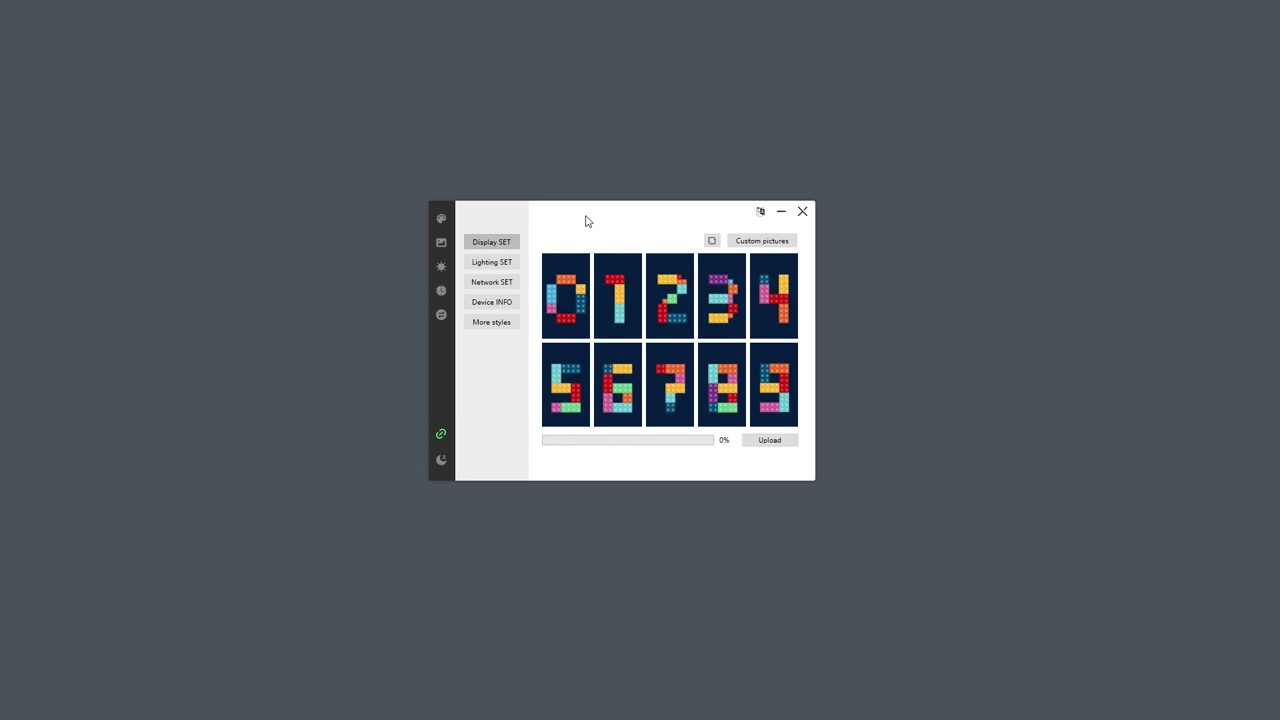
# - Switch to the clock's configuration software, load the ten exported digit images as custom pictures and upload them
pyautogui.click(758, 247)
pyautogui.moveTo(929, 354); pyautogui.dragTo(298, 112)
pyautogui.click(893, 464)
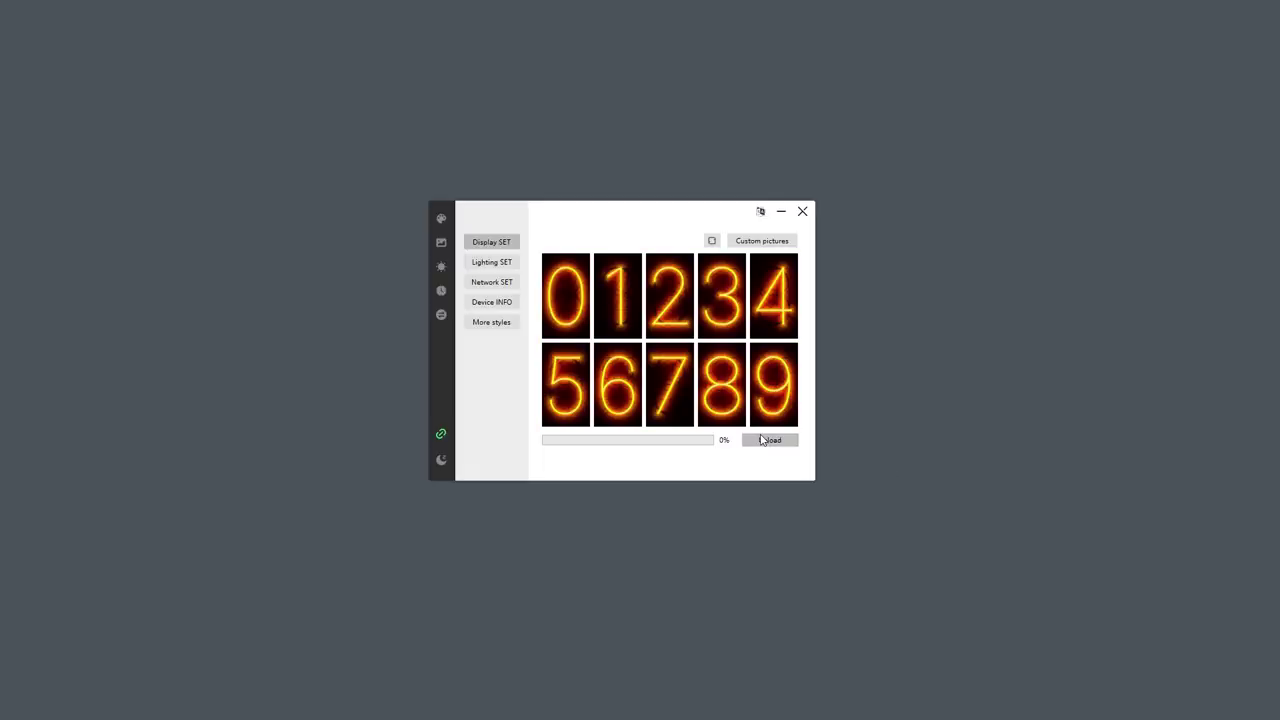
pyautogui.click(765, 442)
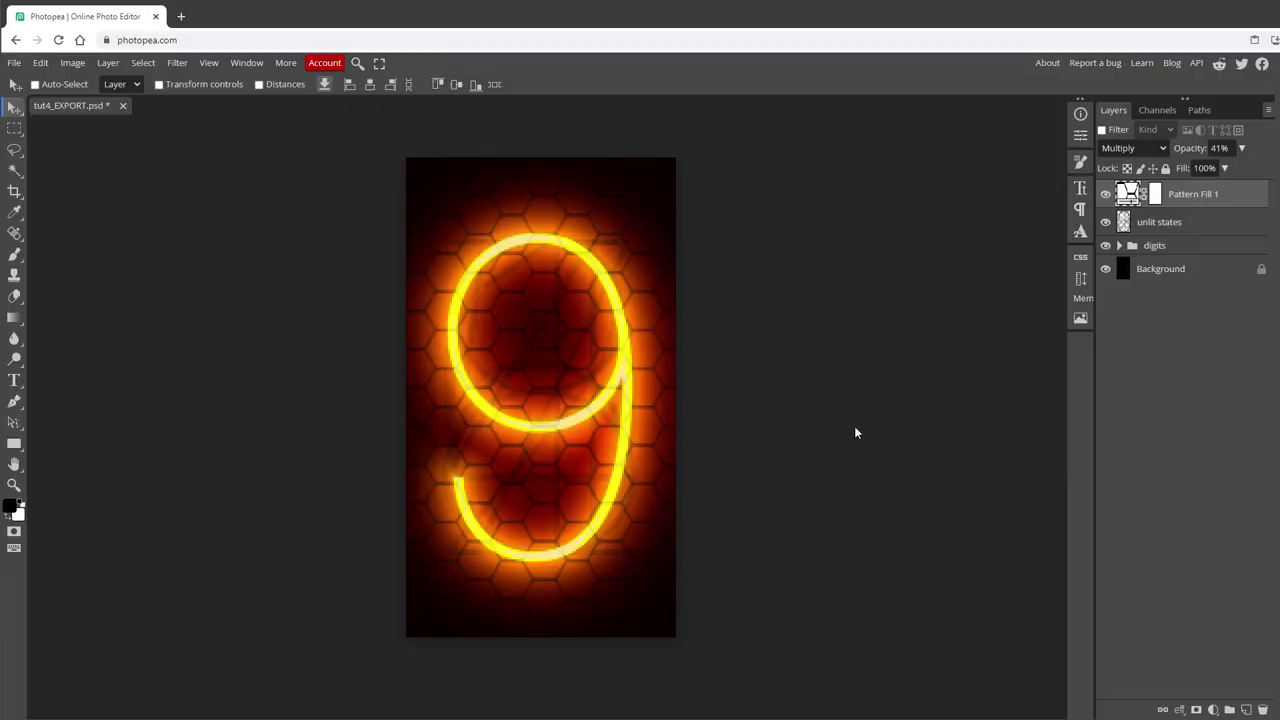
# - Try shifting the digit's hue with a Hue/Saturation adjustment layer, and delete that layer
pyautogui.click(1213, 709)
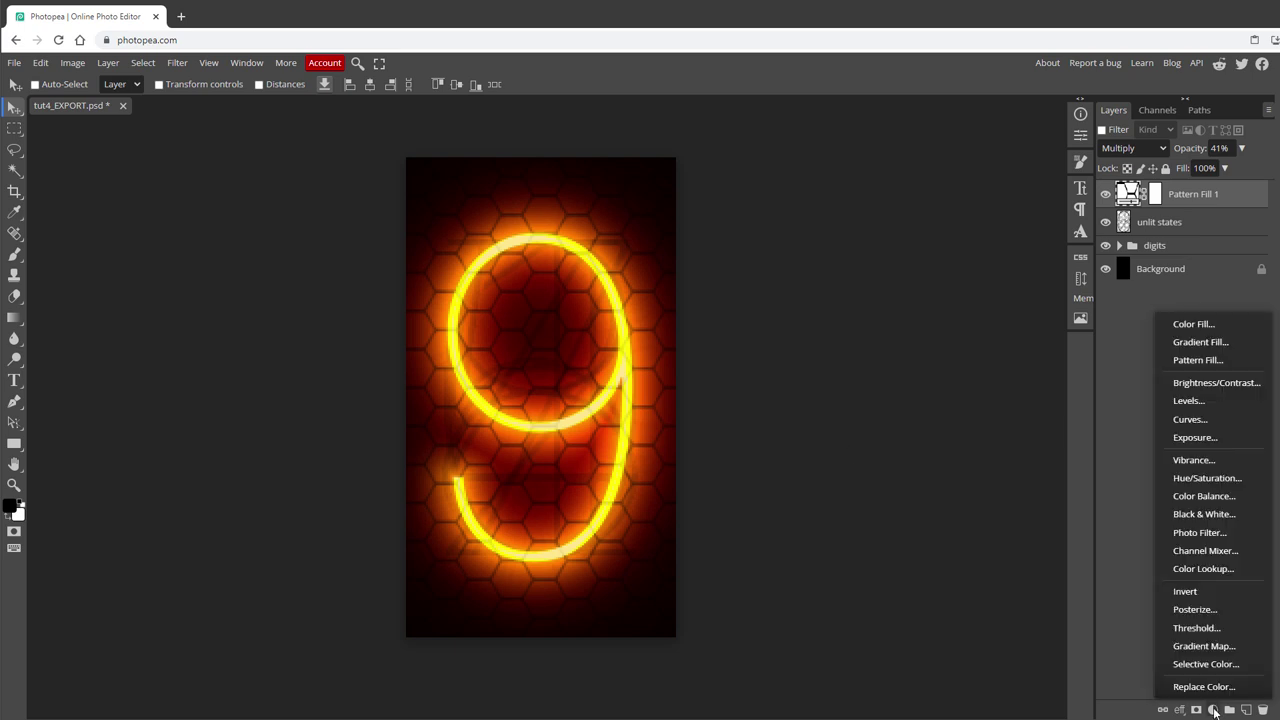
pyautogui.click(1191, 478)
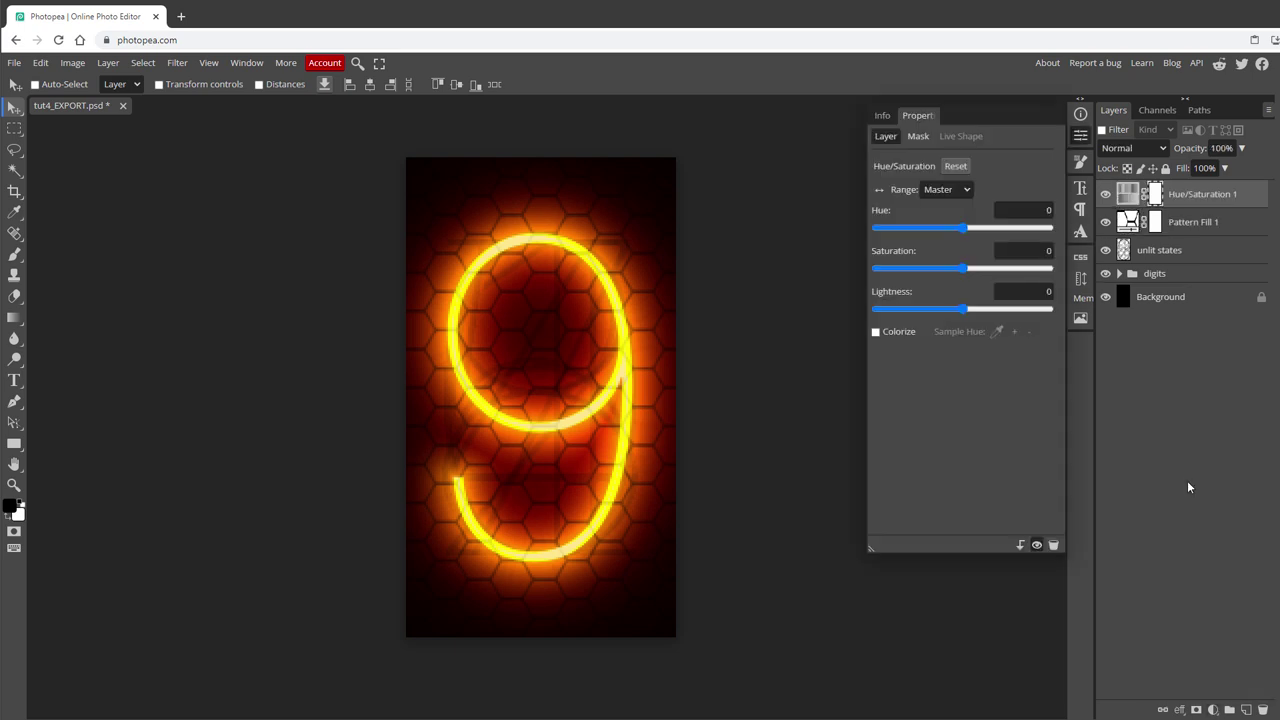
pyautogui.moveTo(964, 231); pyautogui.dragTo(1016, 229)
pyautogui.moveTo(1244, 206); pyautogui.dragTo(1262, 709)
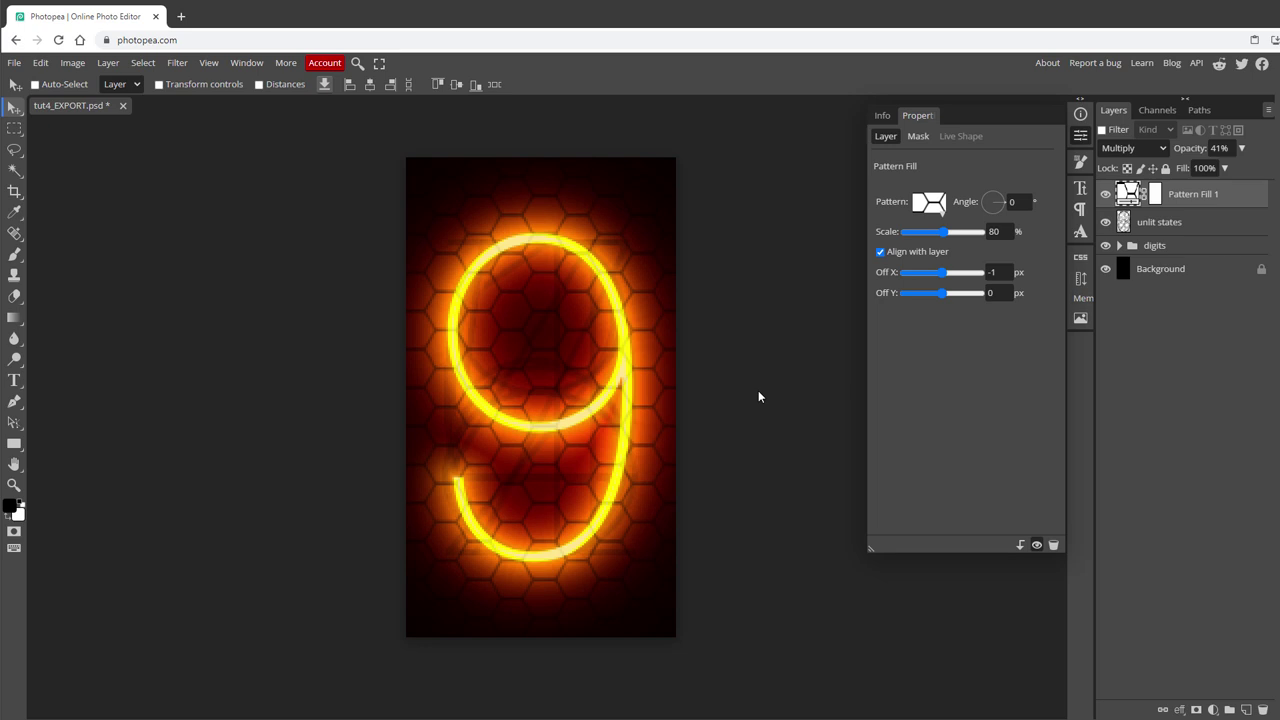
# - Examine the red, green and blue channels of the image individually and compare them with the RGB composite
pyautogui.click(1153, 110)
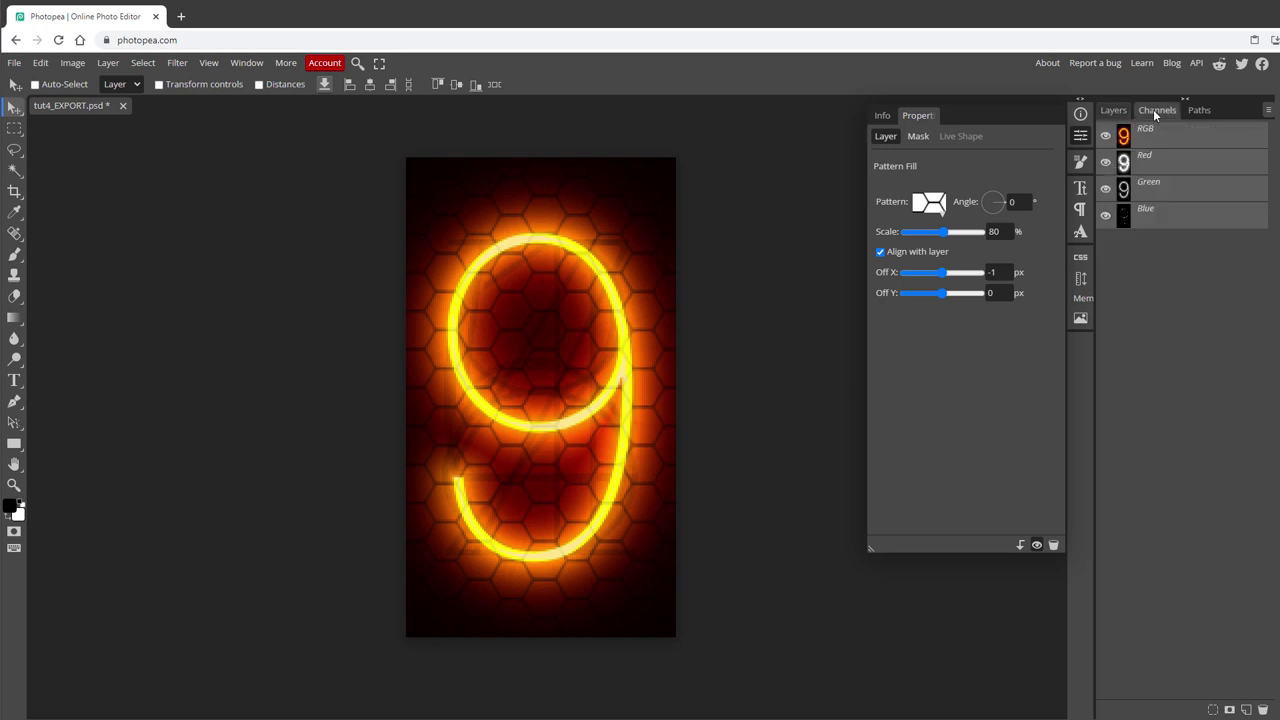
pyautogui.click(1147, 163)
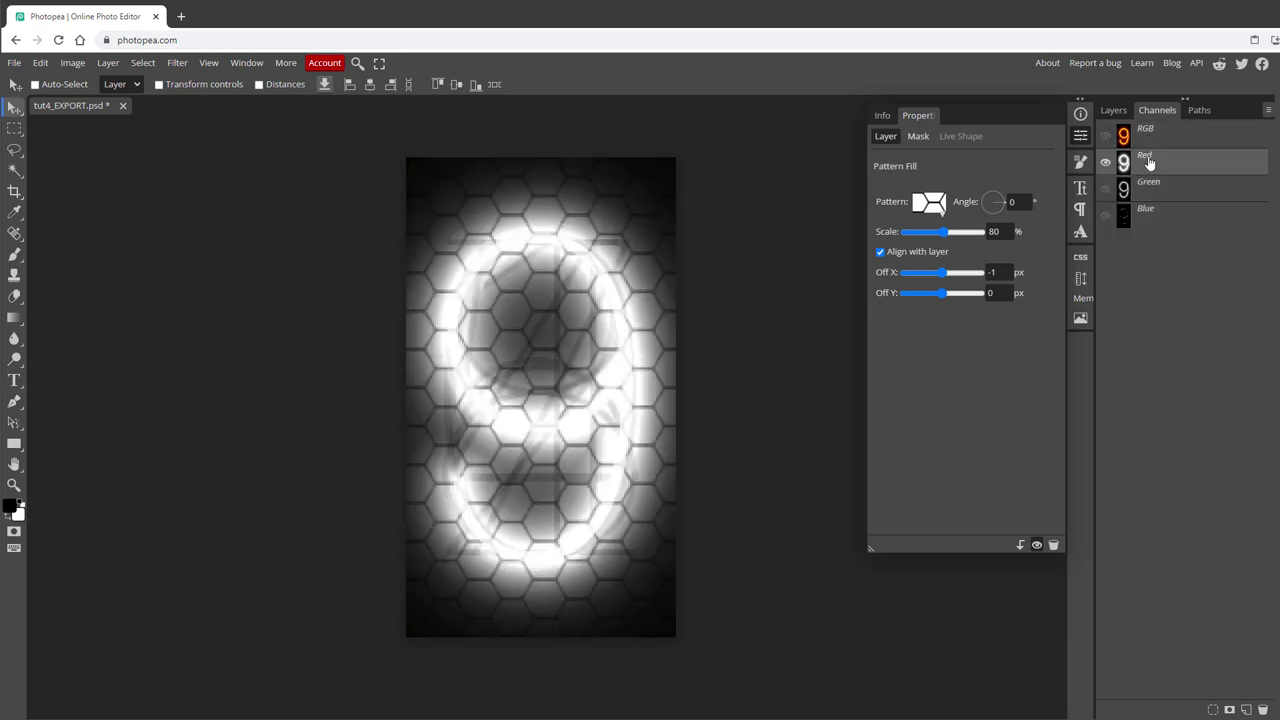
pyautogui.click(1151, 187)
pyautogui.click(1155, 220)
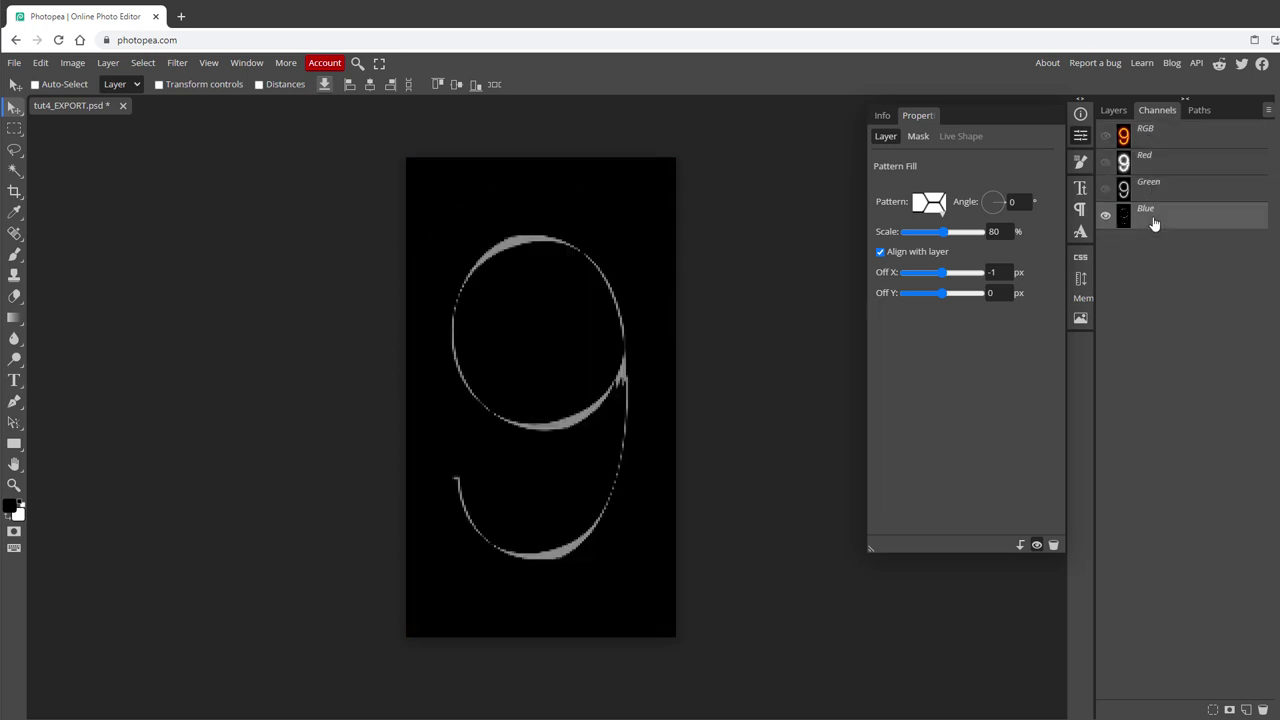
pyautogui.click(1153, 166)
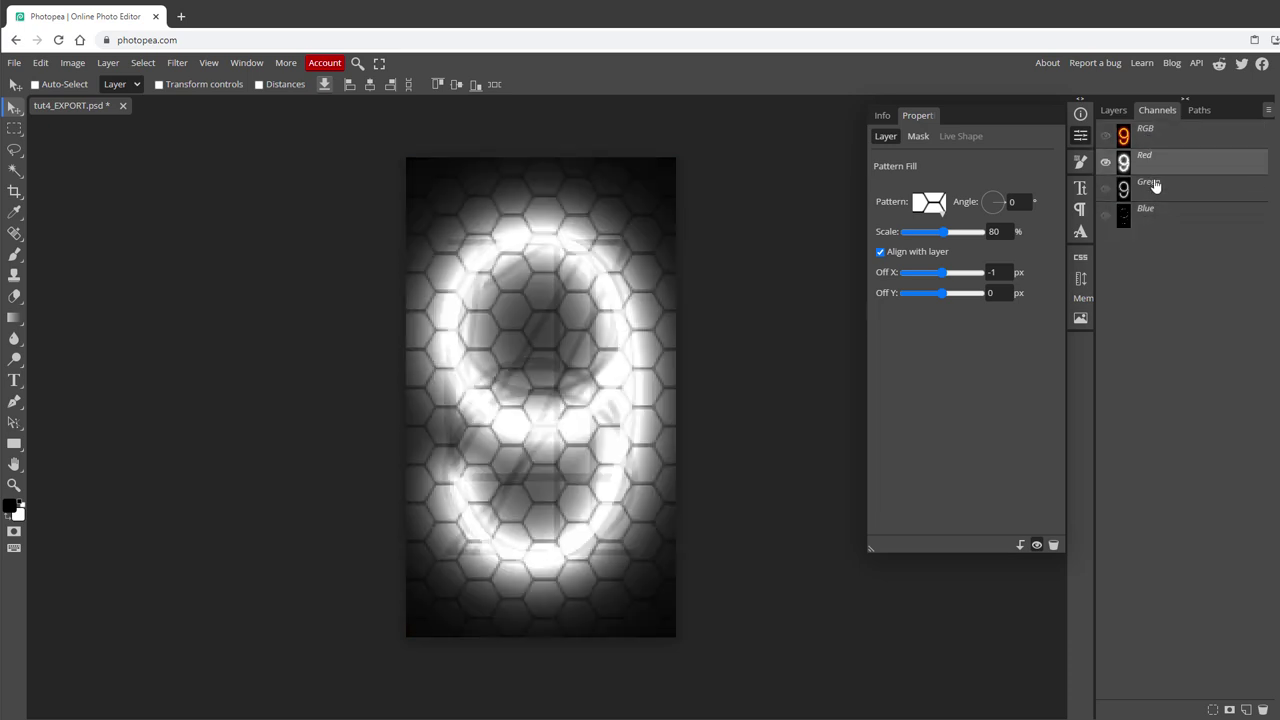
pyautogui.click(1151, 187)
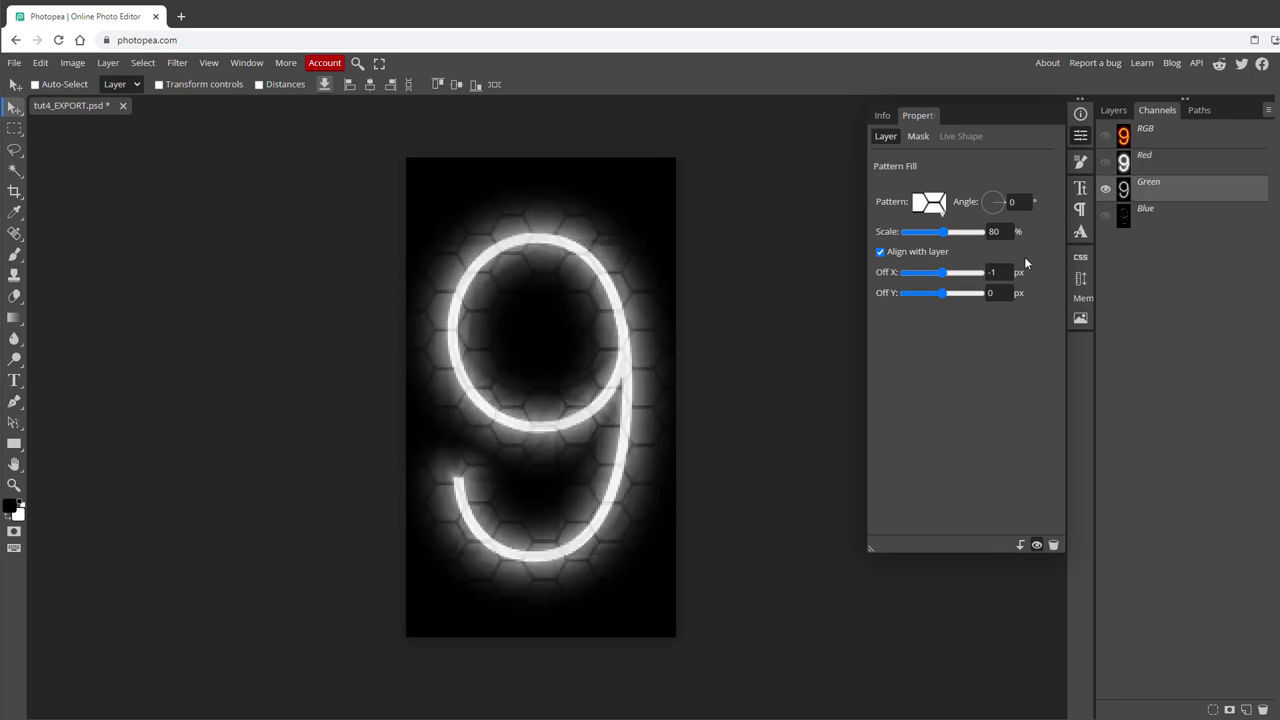
pyautogui.click(1147, 222)
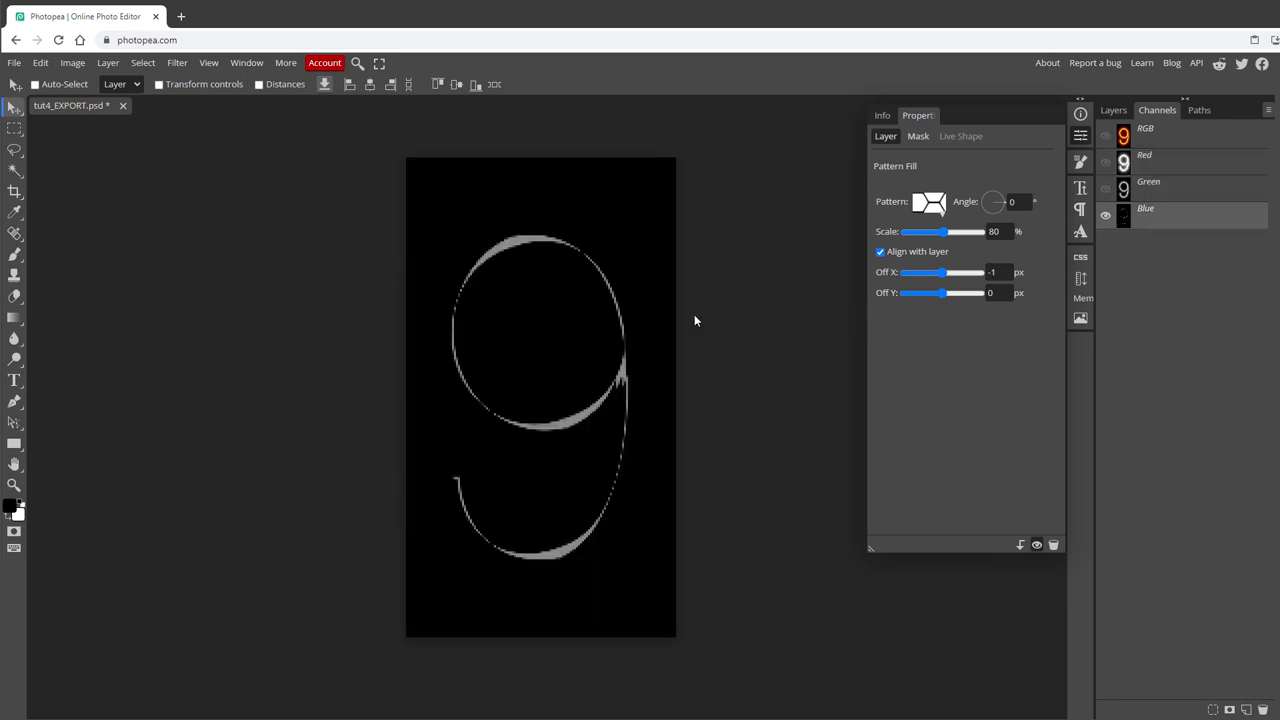
pyautogui.click(1157, 137)
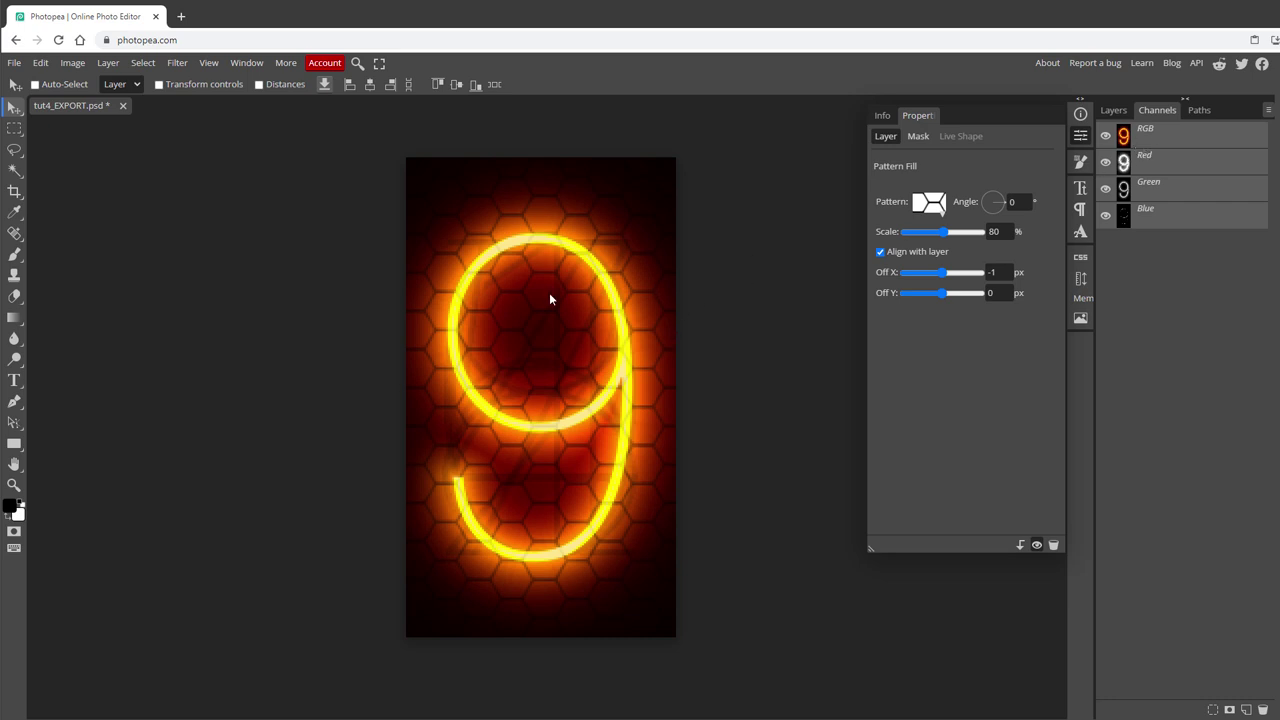
pyautogui.click(1150, 160)
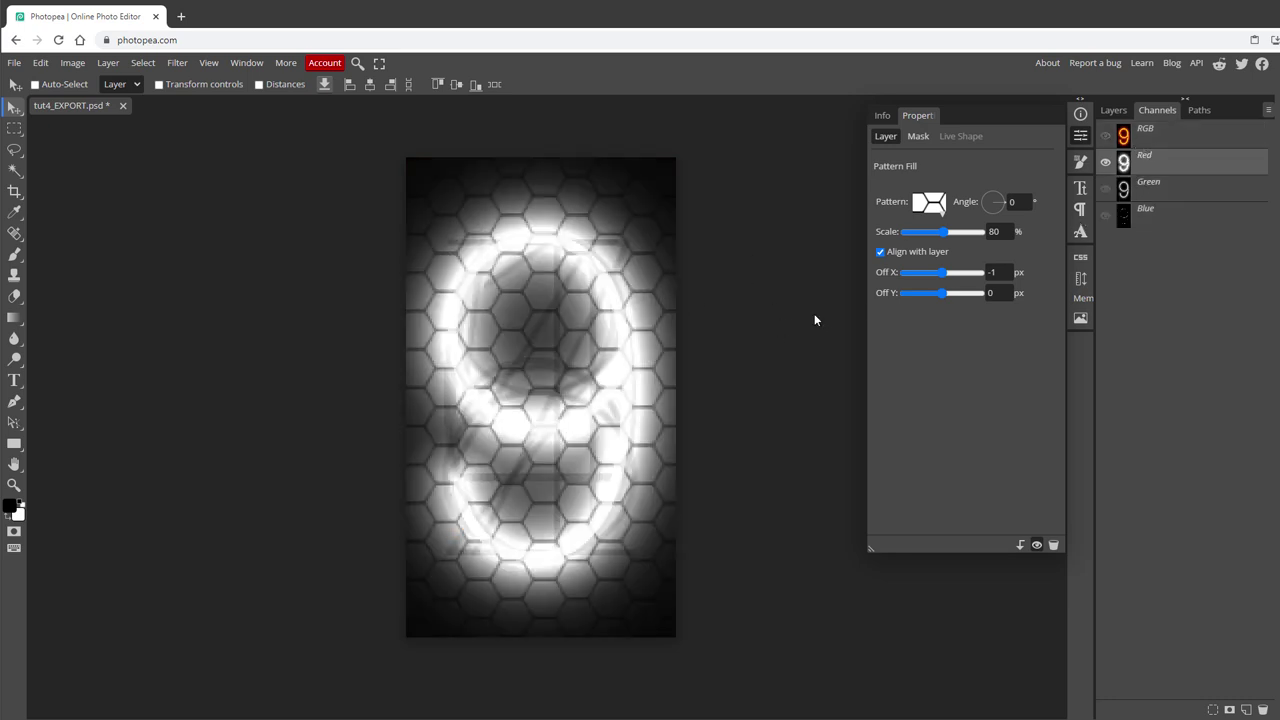
# - View the image's green channel, its red channel and finally the full RGB composite
pyautogui.click(1150, 186)
pyautogui.click(1153, 165)
pyautogui.click(1153, 143)
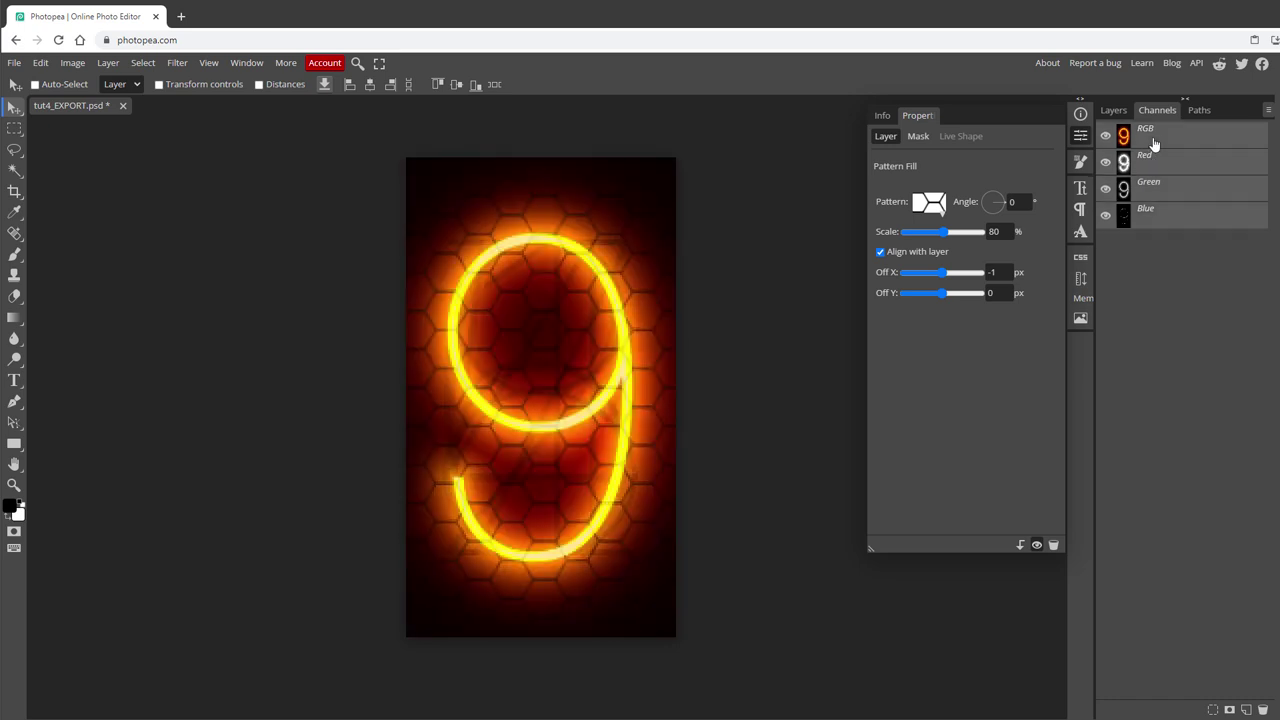
# - Add a Channel Mixer adjustment layer and set its red output channel to 0% red and 100% blue
pyautogui.click(1113, 110)
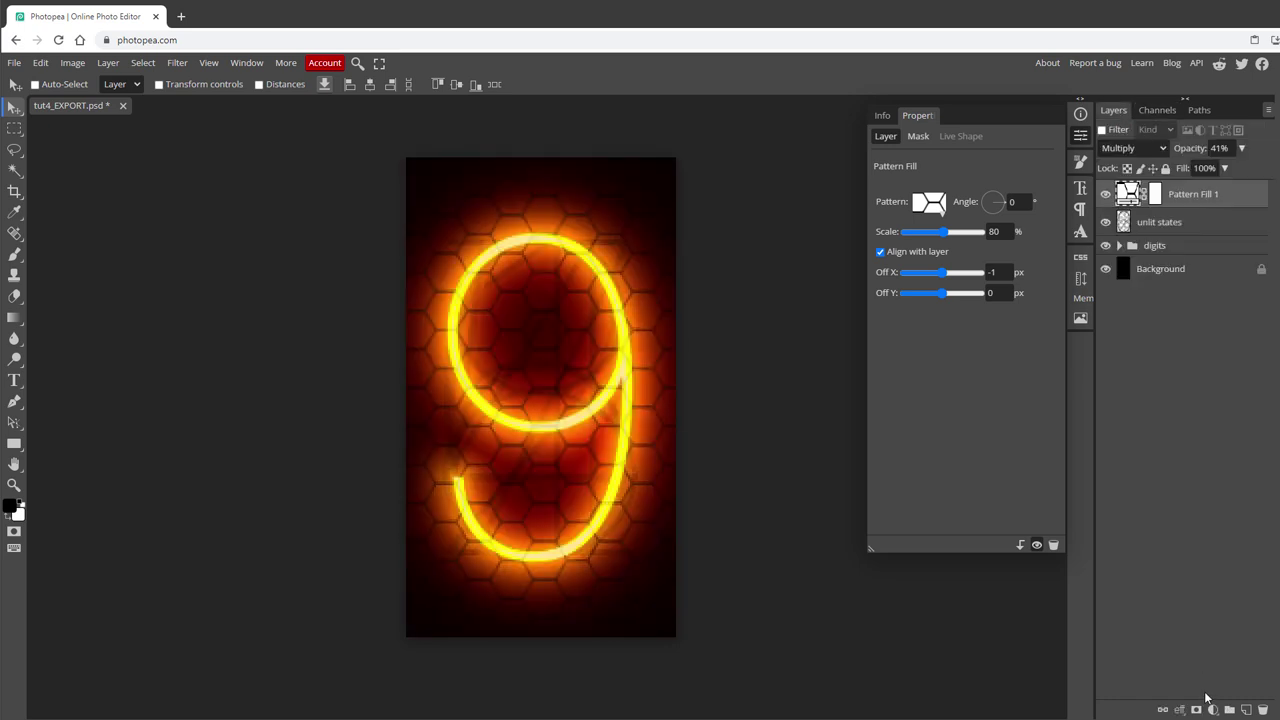
pyautogui.click(1213, 709)
pyautogui.click(1193, 553)
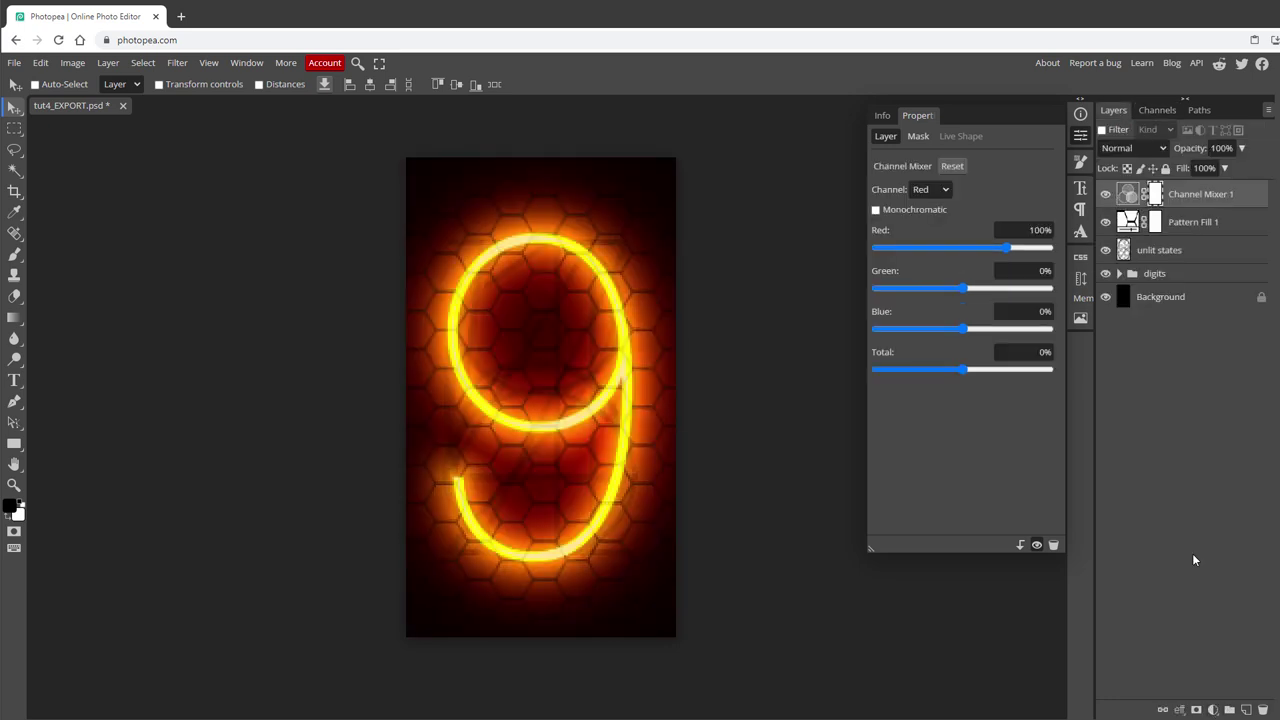
pyautogui.click(1021, 230)
pyautogui.moveTo(1021, 230); pyautogui.dragTo(1078, 234)
pyautogui.write('0')
pyautogui.click(1040, 311)
pyautogui.write('100')
pyautogui.press('Return')
# - Set the Channel Mixer's blue output channel to 0% blue and 100% red
pyautogui.click(940, 190)
pyautogui.click(930, 232)
pyautogui.moveTo(1030, 311); pyautogui.dragTo(1062, 317)
pyautogui.write('0')
pyautogui.moveTo(1050, 231); pyautogui.dragTo(1028, 216)
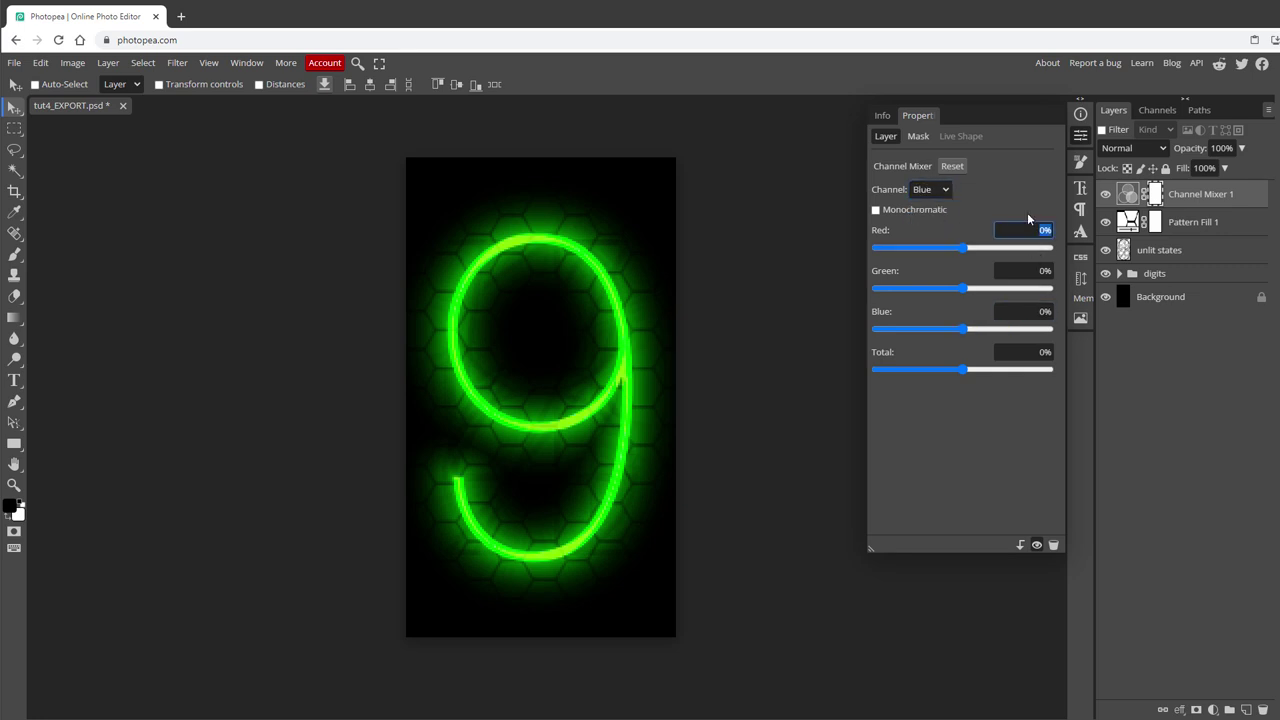
pyautogui.press('Return')
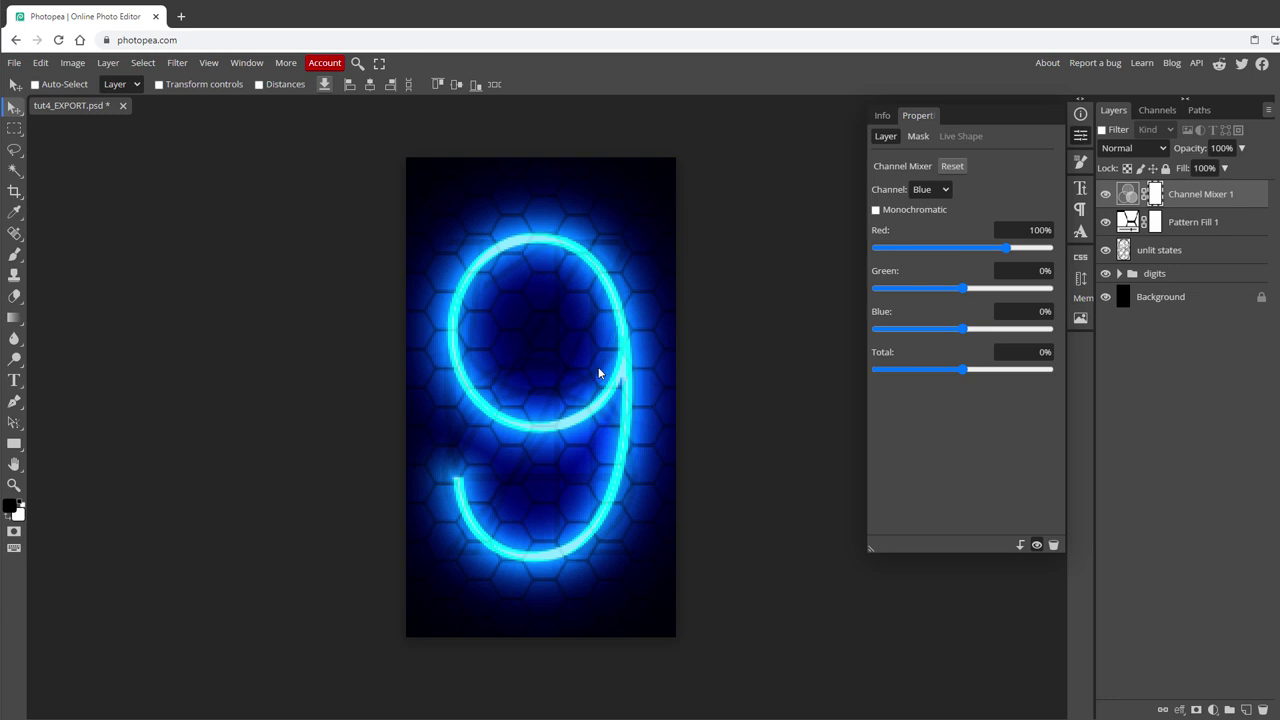
# - Set the green contribution in the Channel Mixer's red output channel to 37% and check the digit's glow
pyautogui.click(918, 193)
pyautogui.click(934, 206)
pyautogui.moveTo(963, 290); pyautogui.dragTo(971, 293)
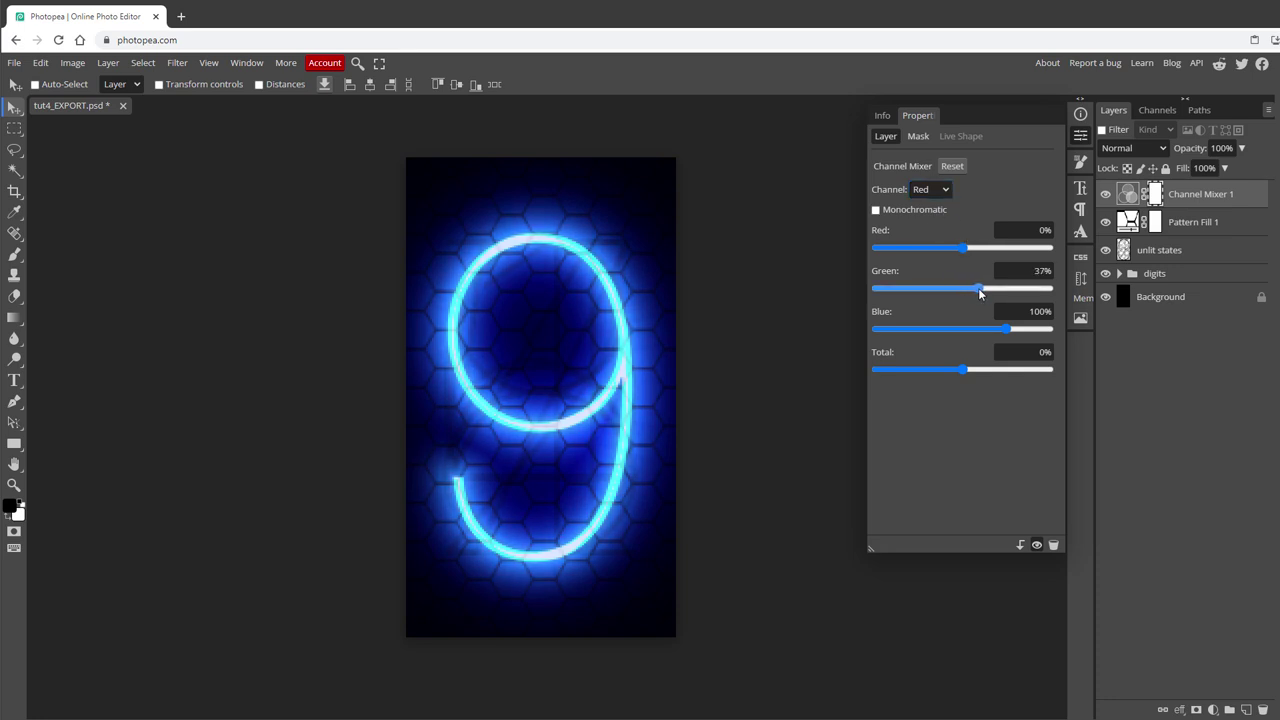
pyautogui.press('z')
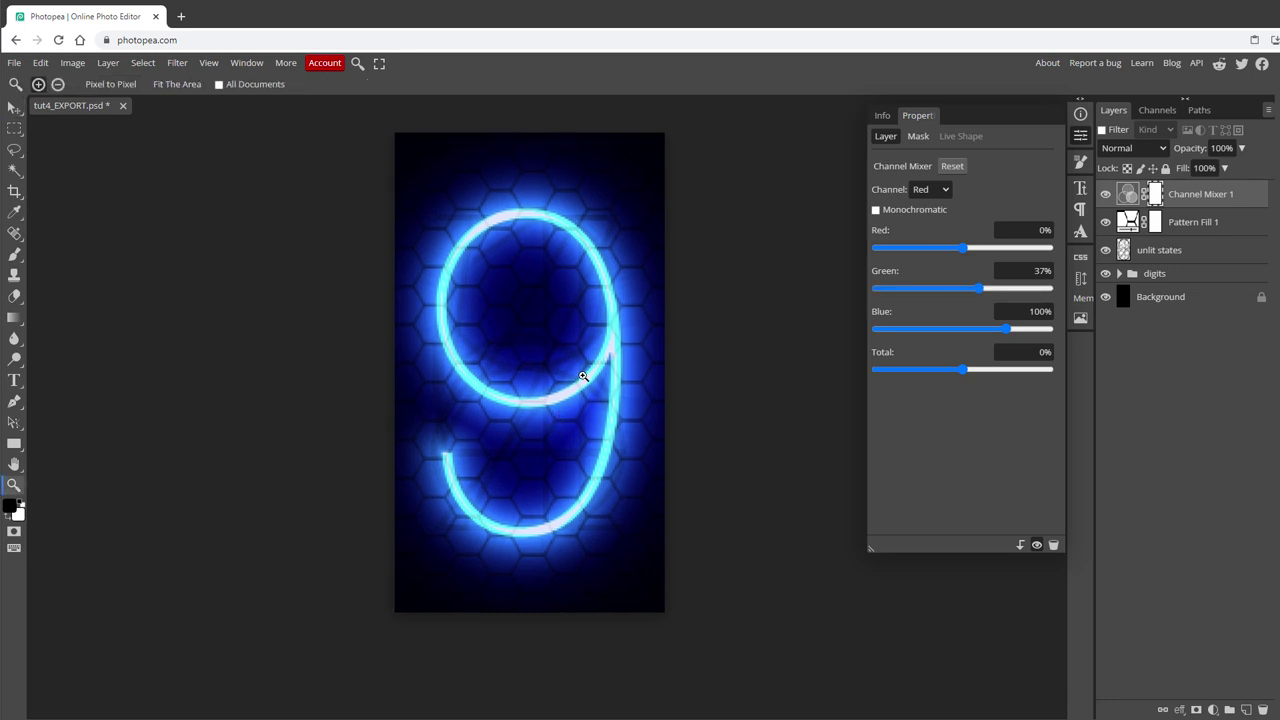
pyautogui.scroll(1, 581, 379)
pyautogui.press('v')
# - Rename the Channel Mixer layer as blue_glow
pyautogui.doubleClick(1200, 195)
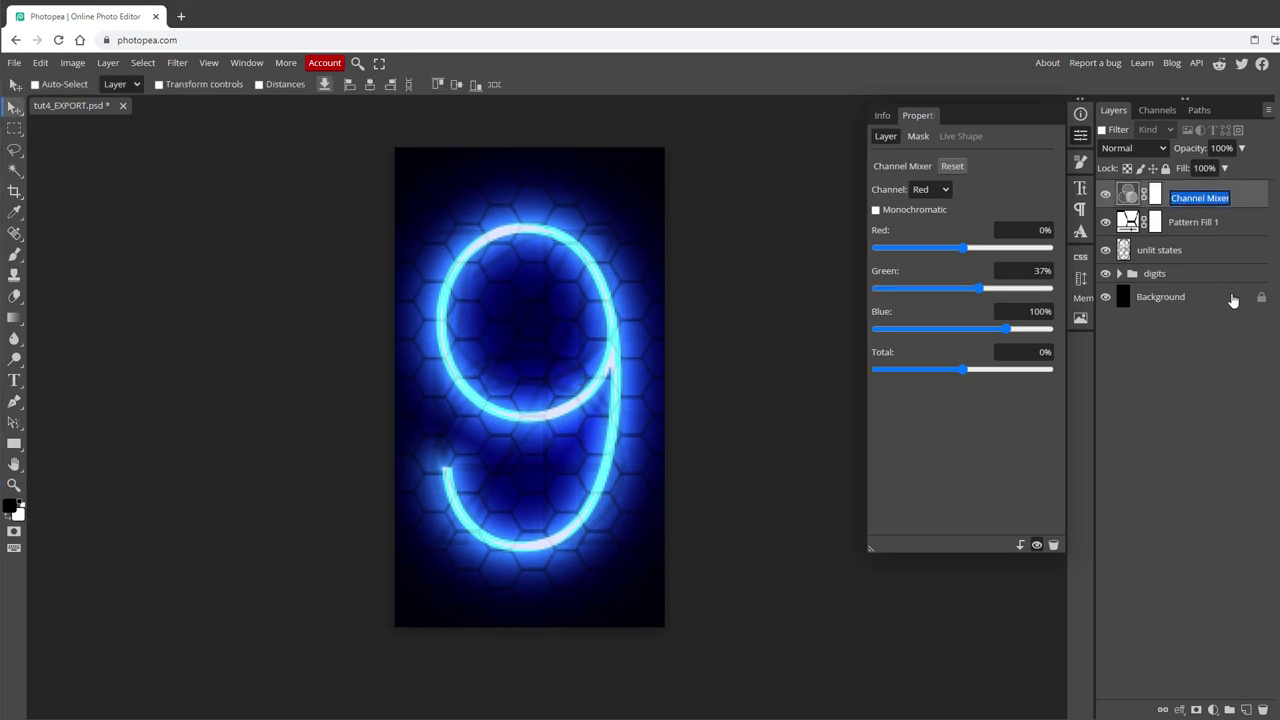
pyautogui.write('blue_glow')
pyautogui.press('Return')
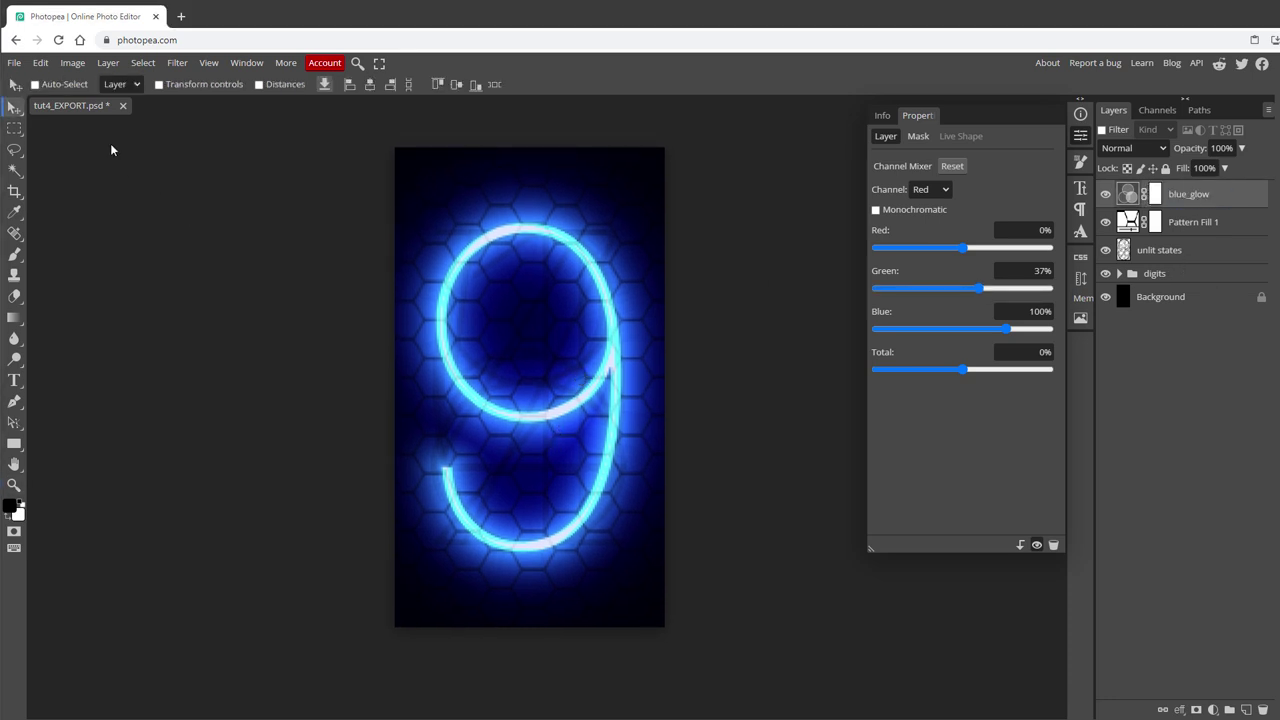
# - Export all blue-glow digit layer combinations as PNG without palettes, and check the exported images in the assets folder
pyautogui.click(14, 62)
pyautogui.click(58, 281)
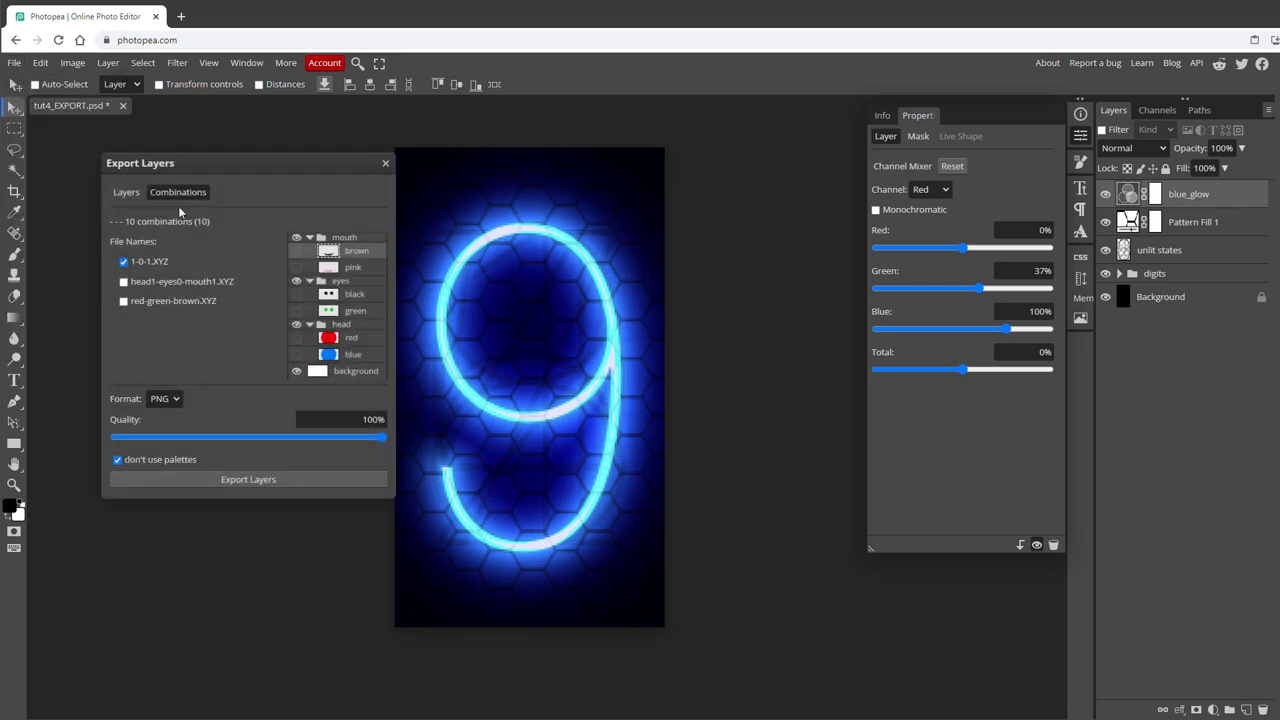
pyautogui.moveTo(1080, 540); pyautogui.dragTo(334, 160)
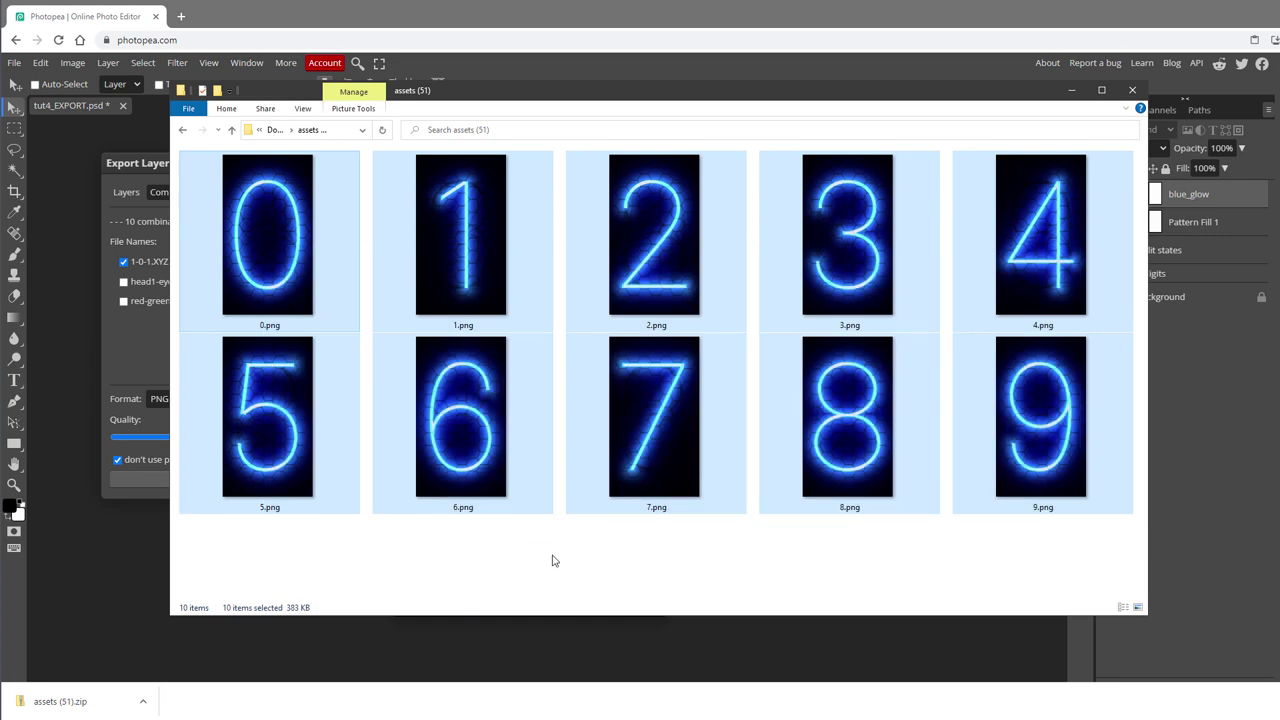
pyautogui.click(555, 560)
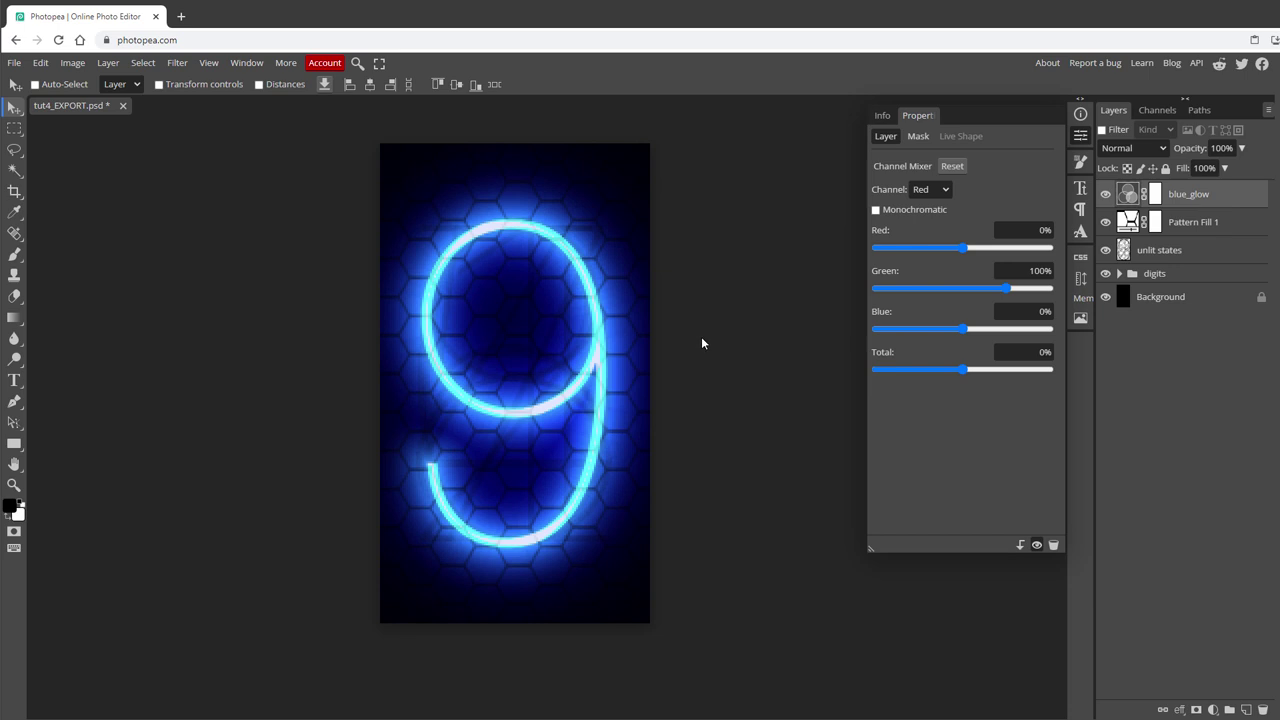
# - Hide the blue_glow layer and add a second Channel Mixer adjustment layer named green_glow
pyautogui.click(1106, 195)
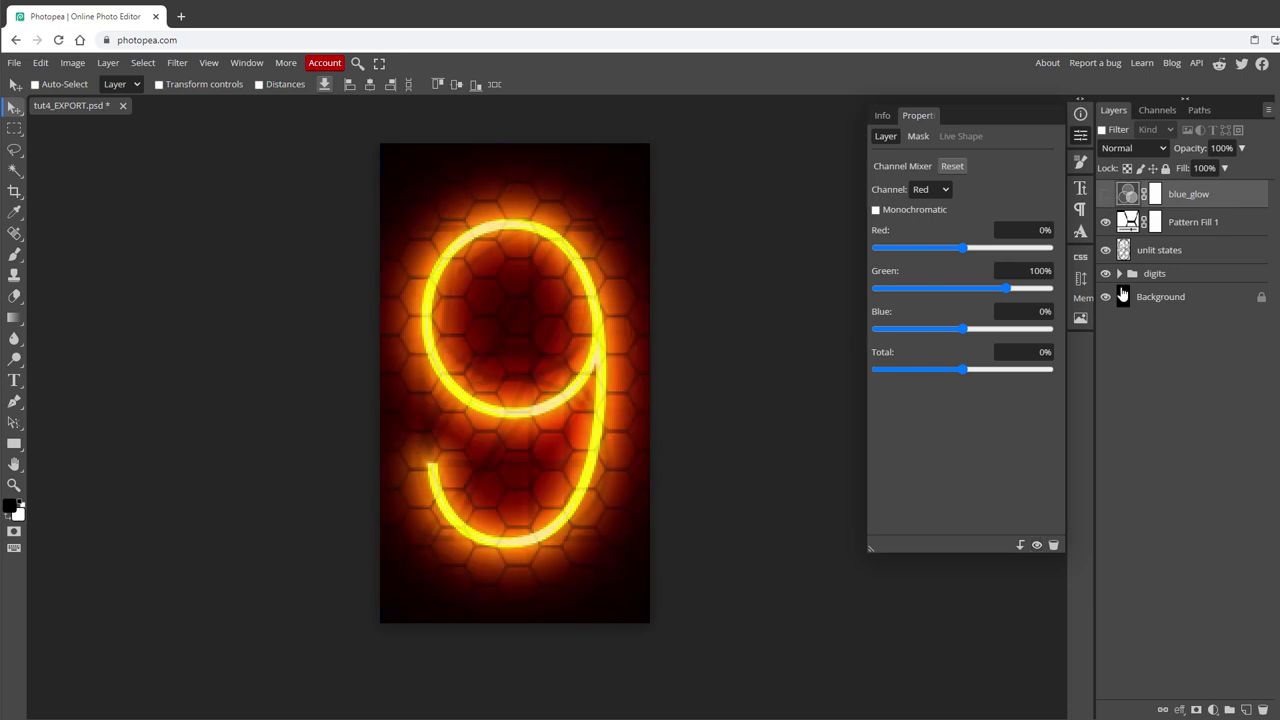
pyautogui.click(1213, 709)
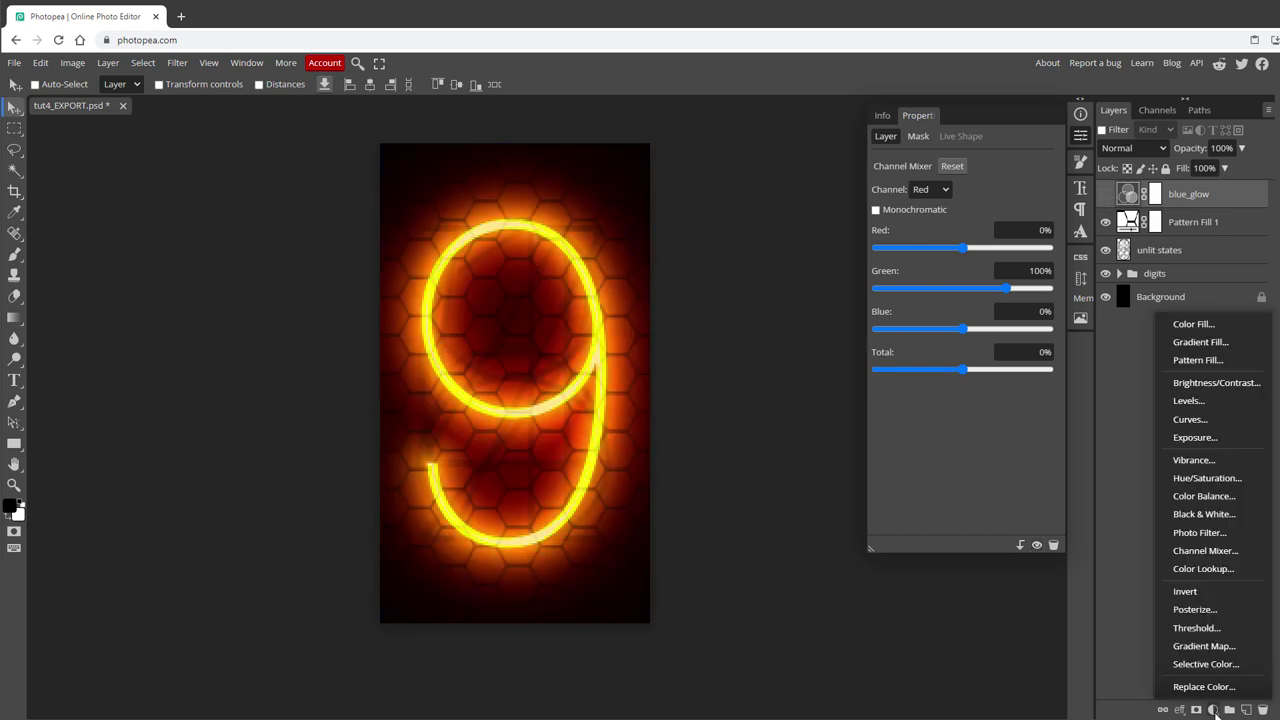
pyautogui.click(1201, 551)
pyautogui.doubleClick(1190, 194)
pyautogui.write('green_glow')
pyautogui.press('Return')
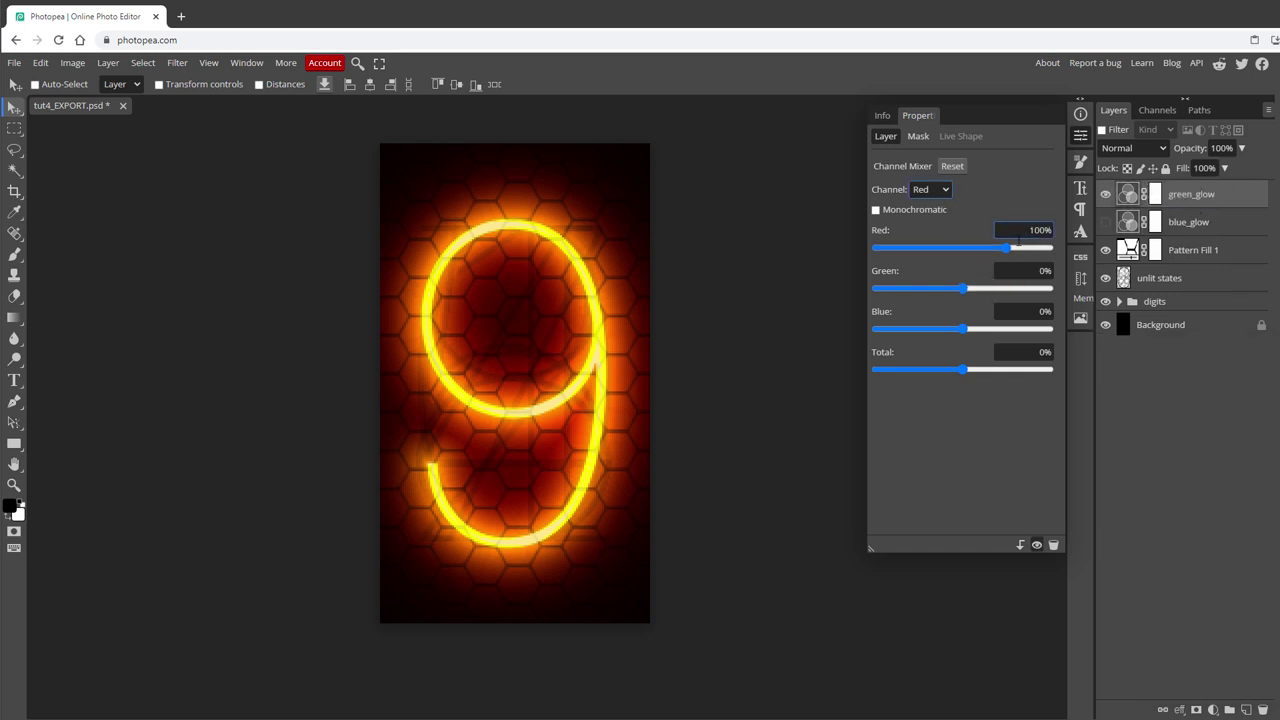
# - Set the red contribution in green_glow's red output channel to -1% and inspect the image's channels
pyautogui.moveTo(1006, 248); pyautogui.dragTo(965, 256)
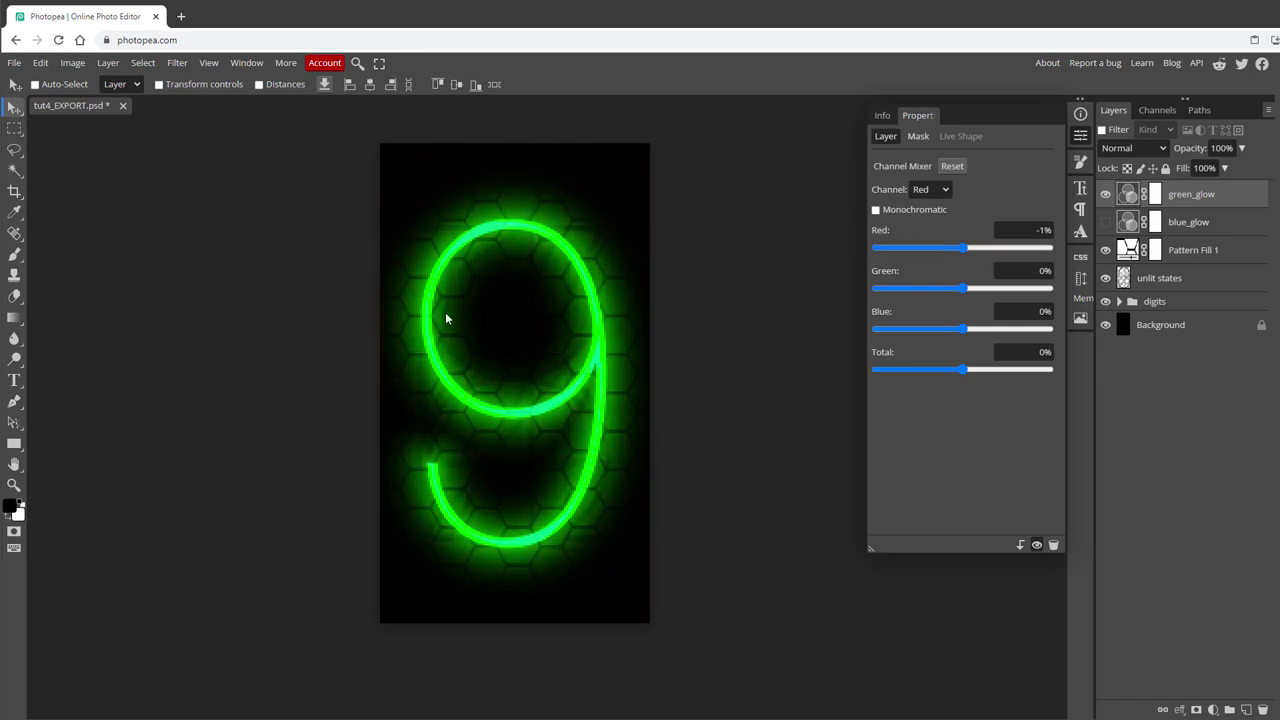
pyautogui.click(1157, 110)
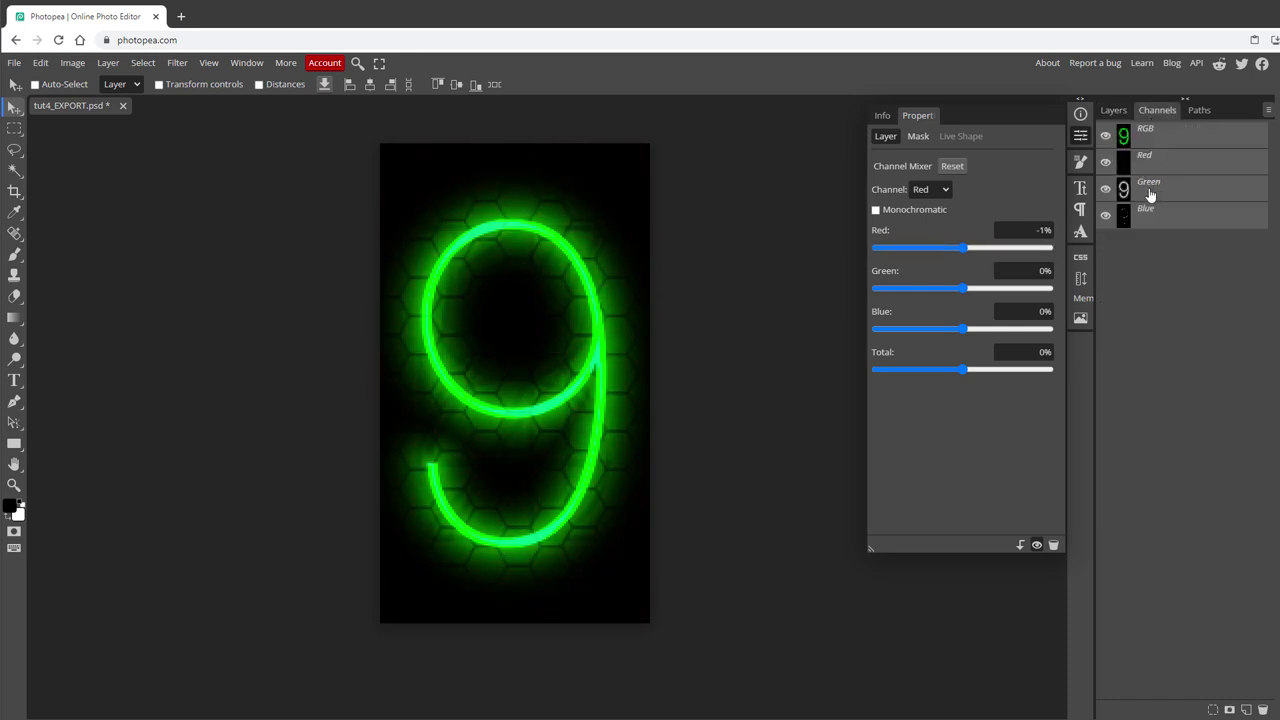
pyautogui.click(1113, 110)
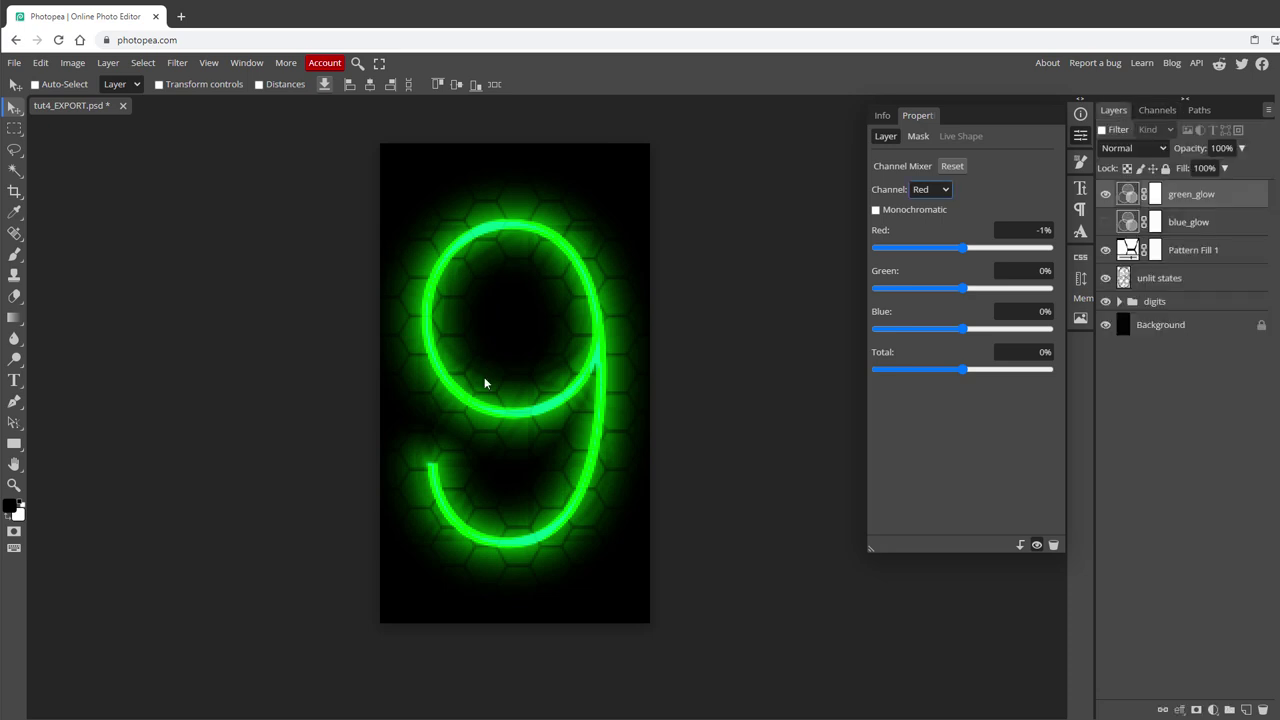
# - Set green_glow's green output channel to 80% red and 4% green
pyautogui.click(930, 189)
pyautogui.click(934, 210)
pyautogui.moveTo(994, 286); pyautogui.dragTo(960, 296)
pyautogui.moveTo(962, 247); pyautogui.dragTo(1012, 250)
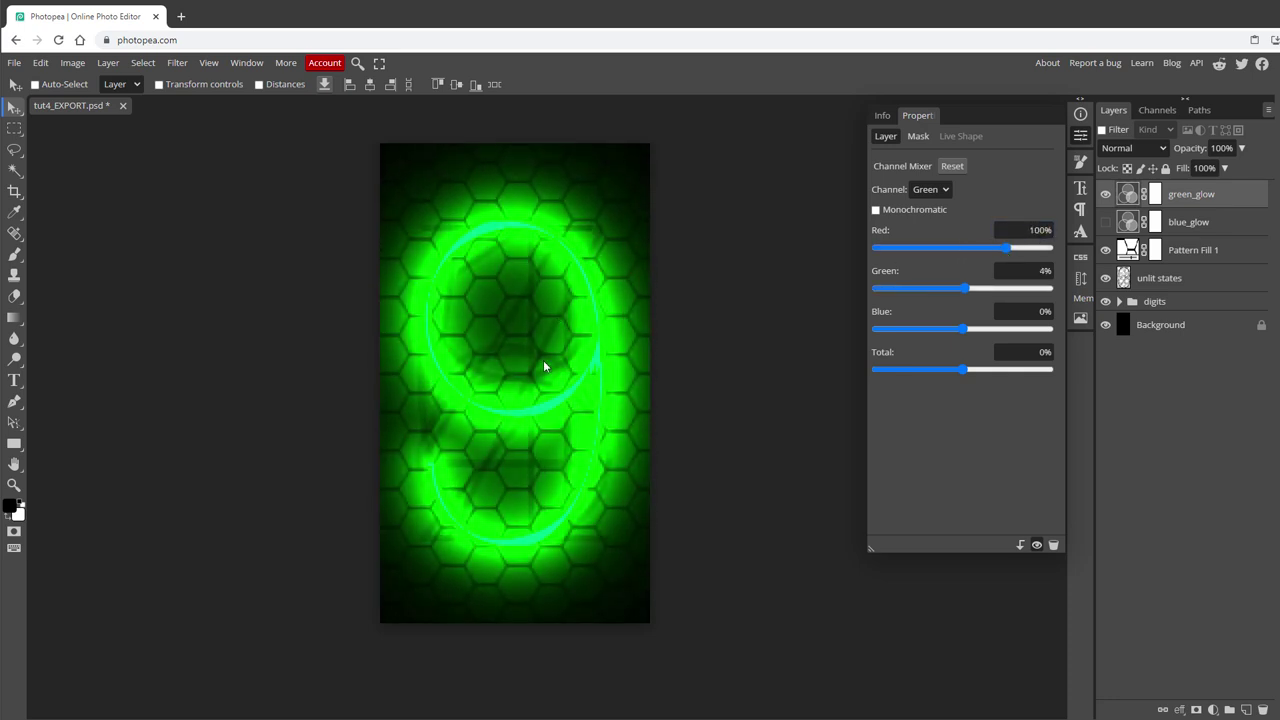
pyautogui.moveTo(1005, 250); pyautogui.dragTo(998, 249)
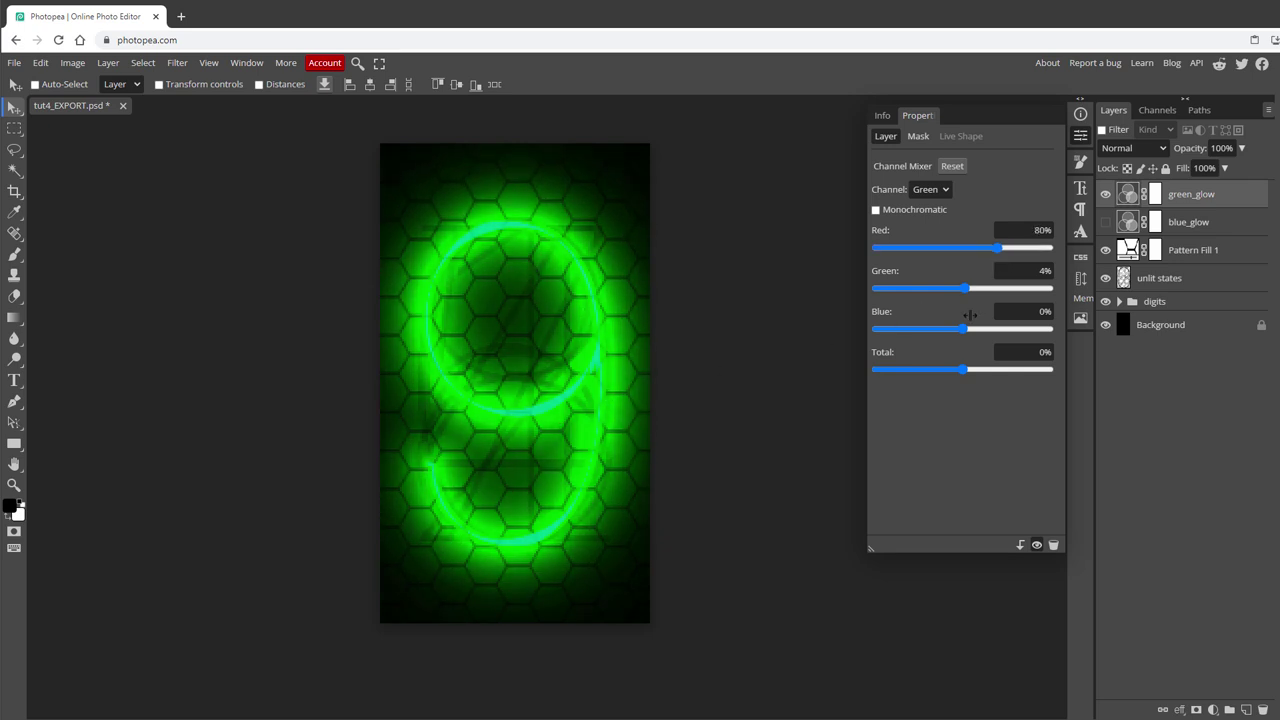
# - Set green_glow's red output channel to 77% green and 200% blue
pyautogui.moveTo(965, 291); pyautogui.dragTo(999, 289)
pyautogui.click(930, 189)
pyautogui.click(931, 207)
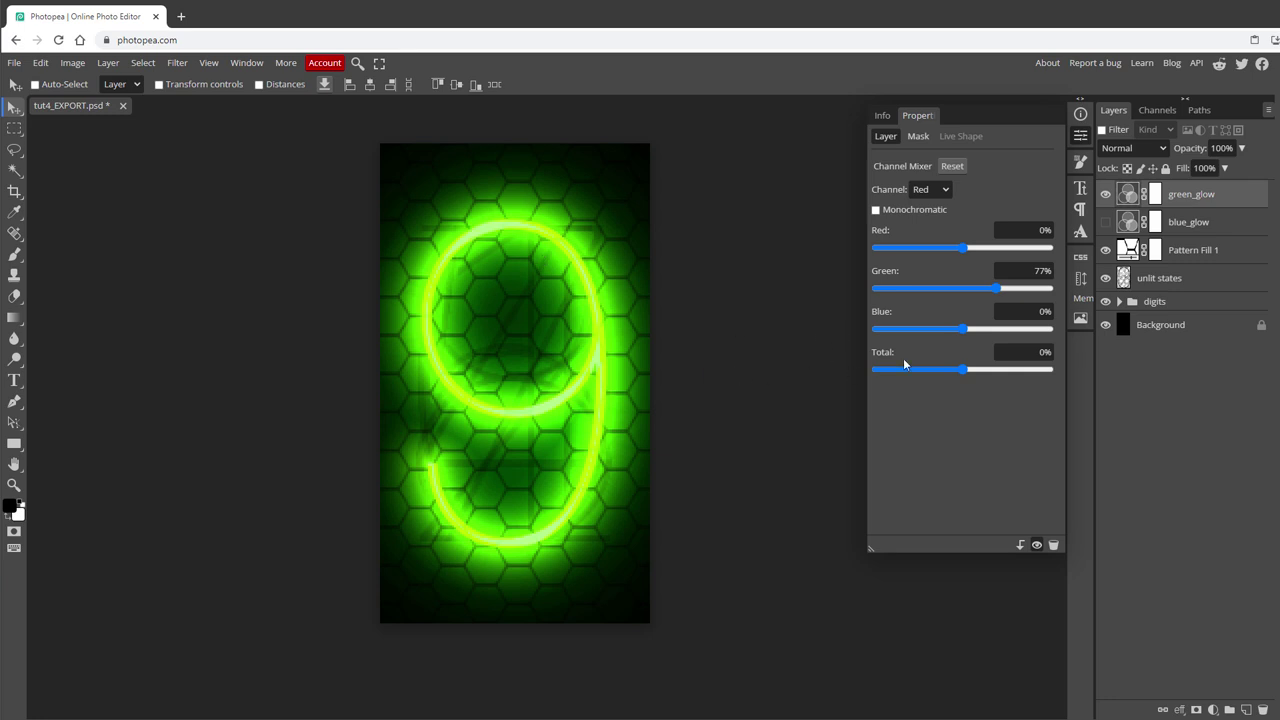
pyautogui.moveTo(964, 334); pyautogui.dragTo(1030, 335)
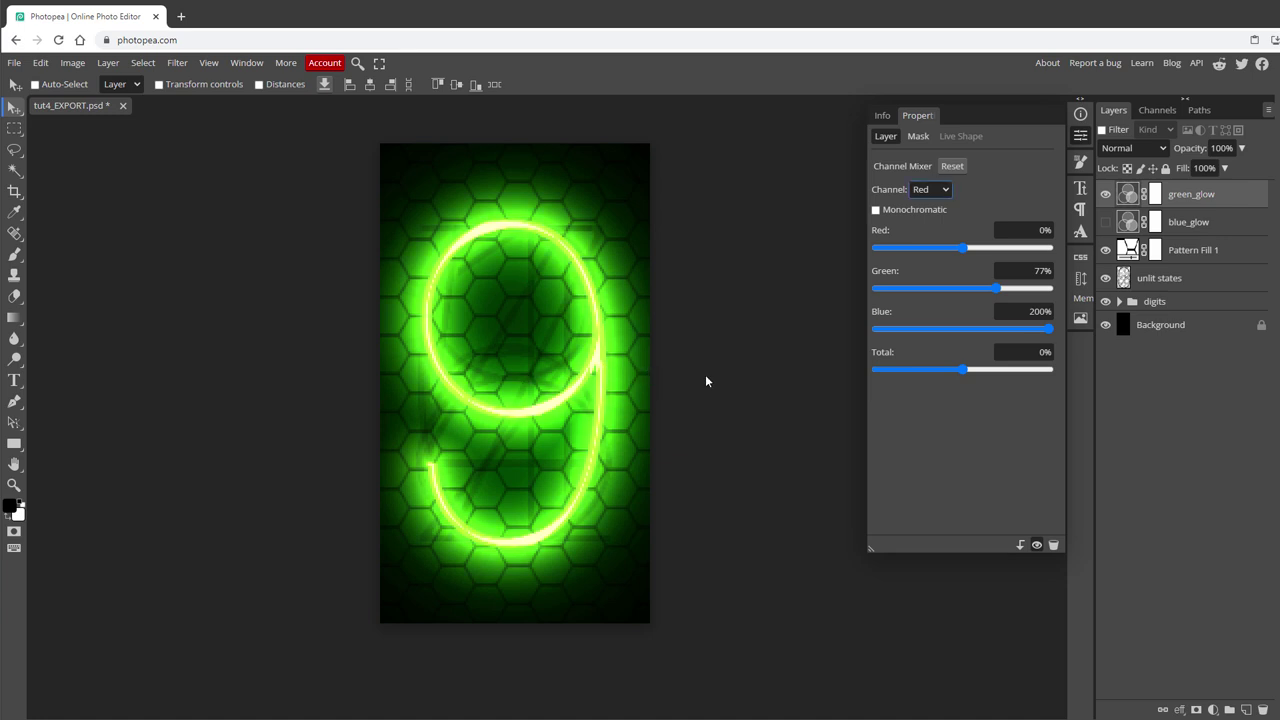
# - Export all green-glow digit layer combinations, open the downloaded archive and select the exported images
pyautogui.click(15, 63)
pyautogui.click(90, 322)
pyautogui.click(160, 478)
pyautogui.click(140, 701)
pyautogui.moveTo(300, 243); pyautogui.dragTo(1050, 540)
pyautogui.click(989, 557)
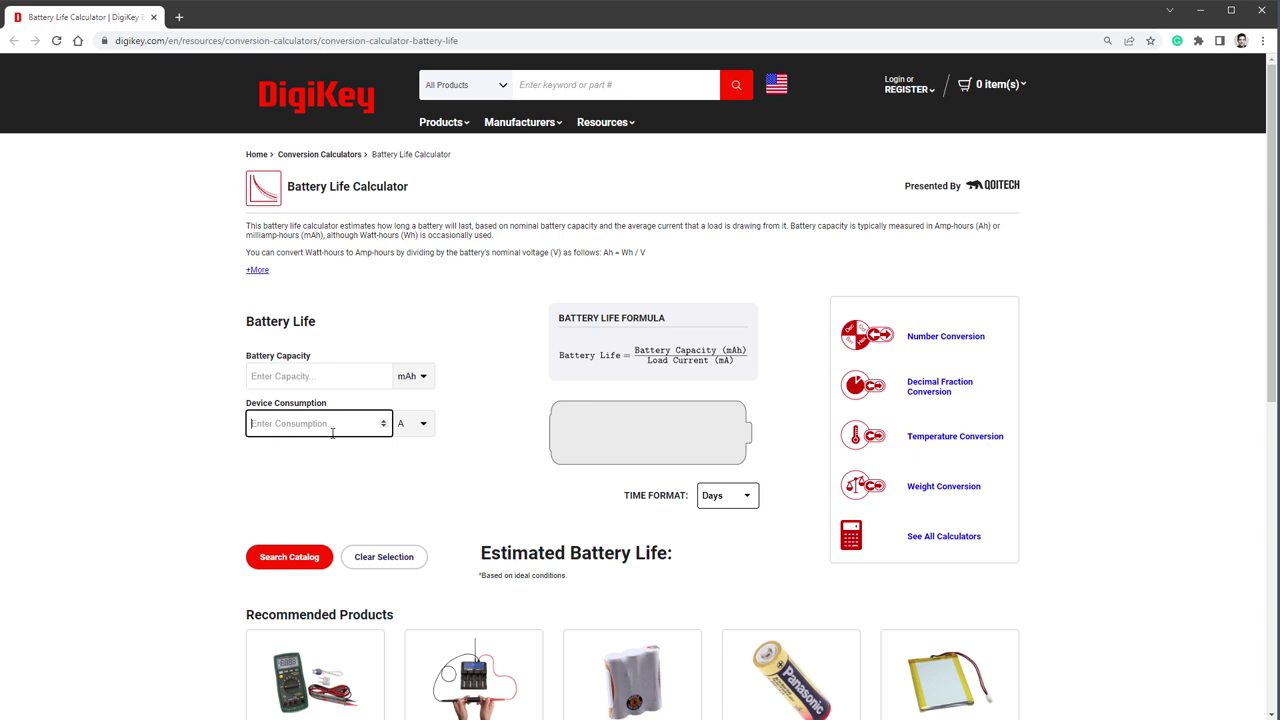
# - In DigiKey's Battery Life Calculator, enter a device consumption of 0.31 A and a battery capacity of 10000 mAh
pyautogui.write('0.31')
pyautogui.click(377, 381)
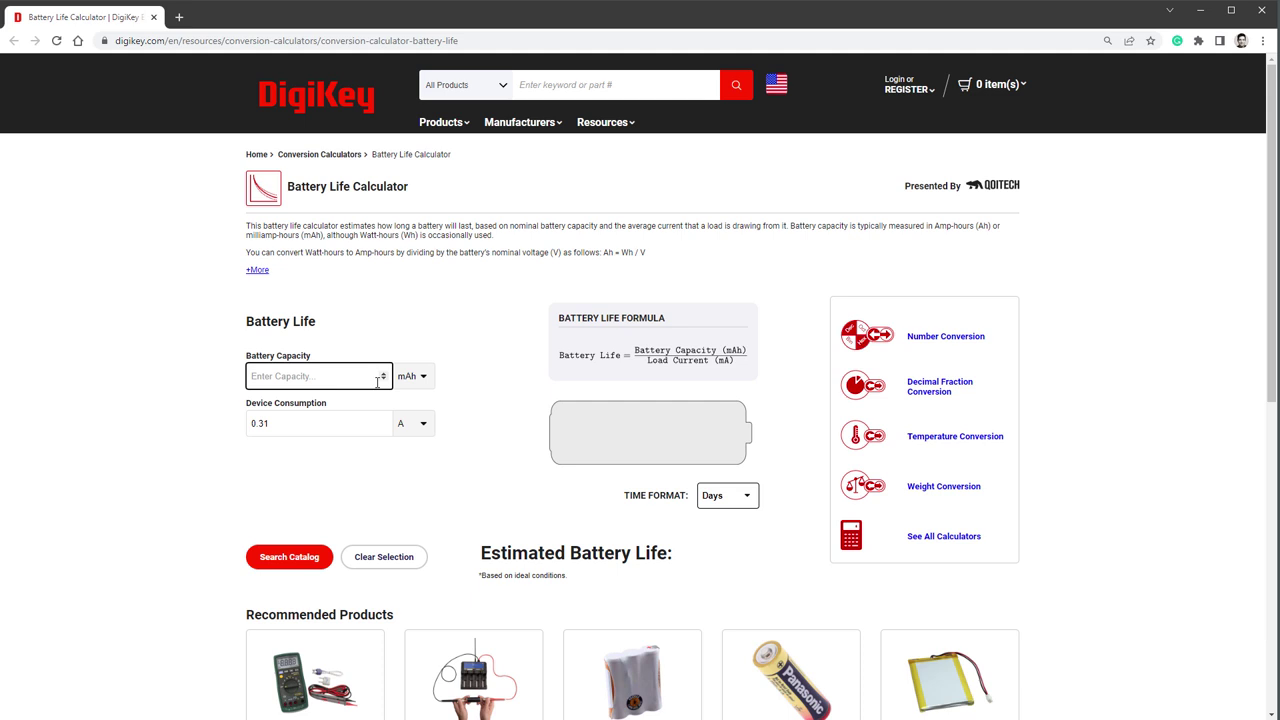
pyautogui.write('10000')
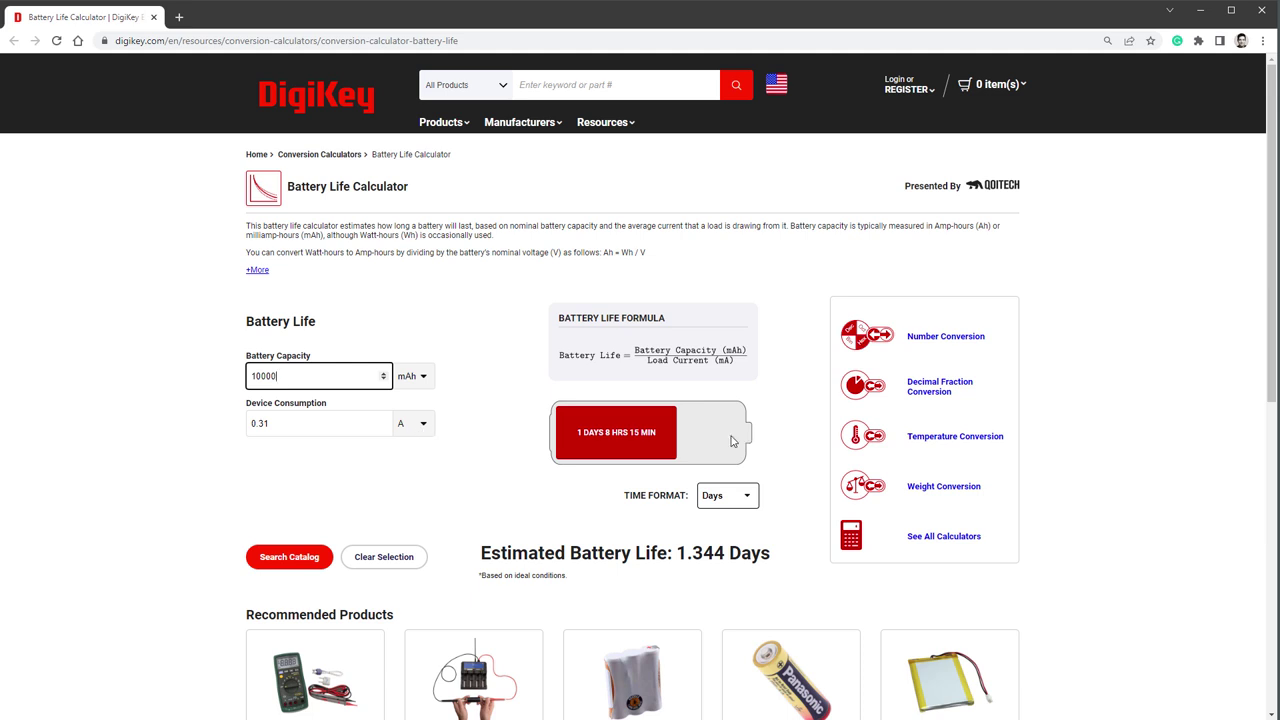
pyautogui.click(583, 433)
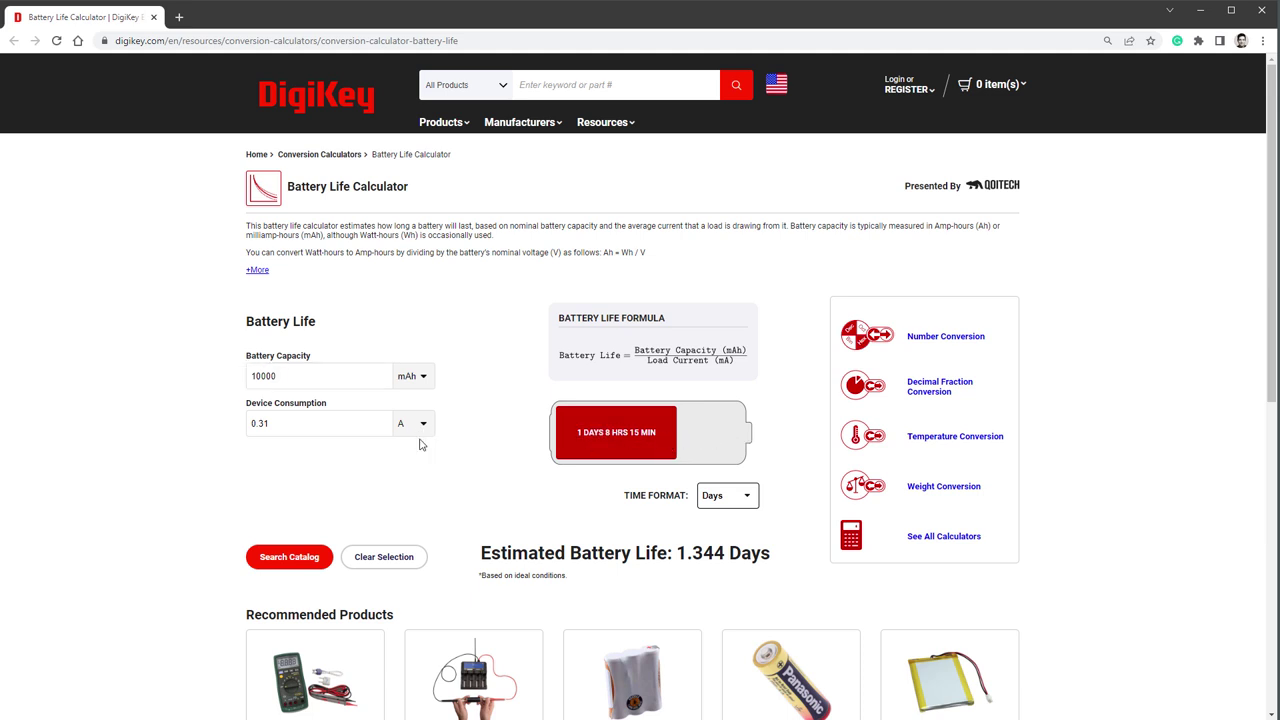
# - Change the battery capacity in the calculator to 50000 mAh
pyautogui.click(252, 376)
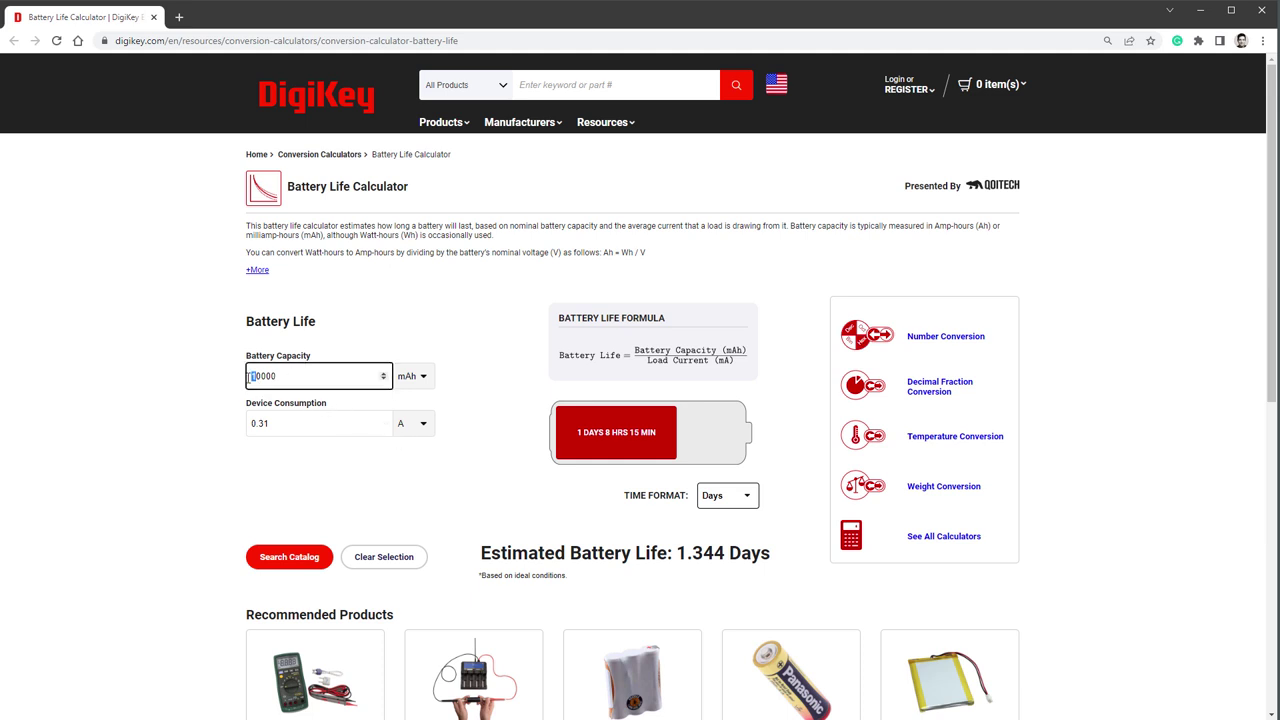
pyautogui.write('5')
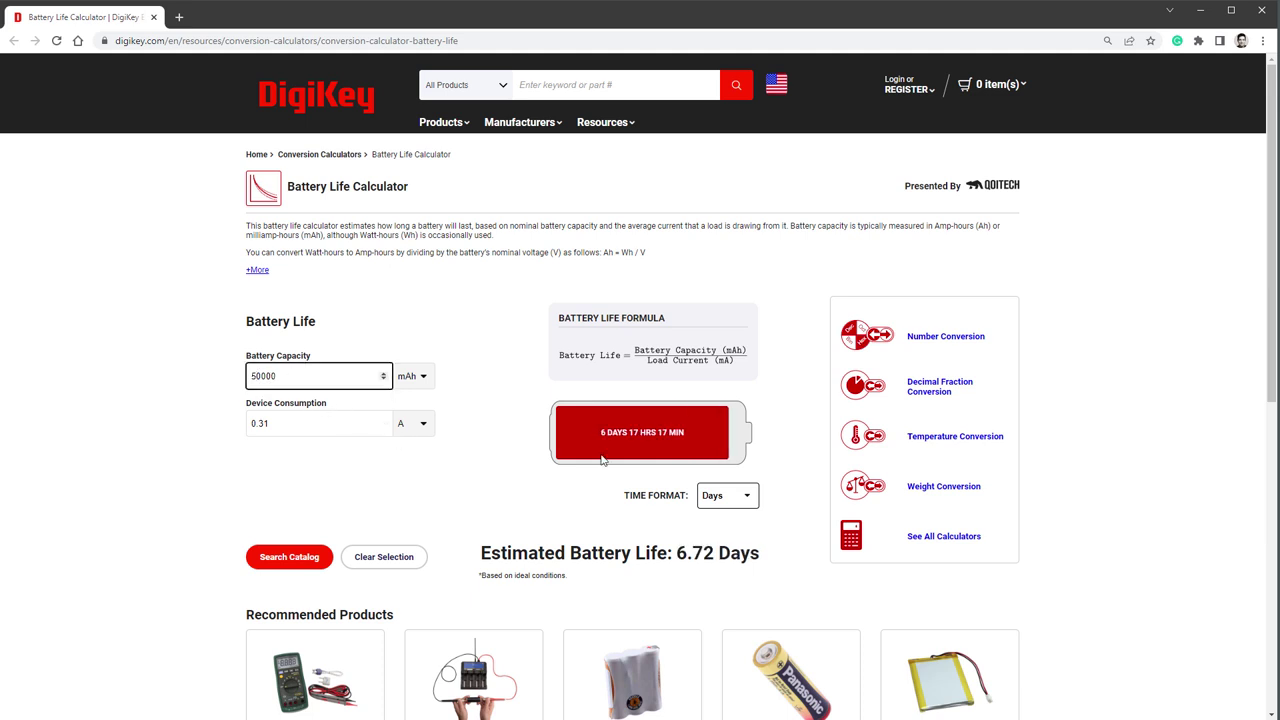
pyautogui.click(786, 389)
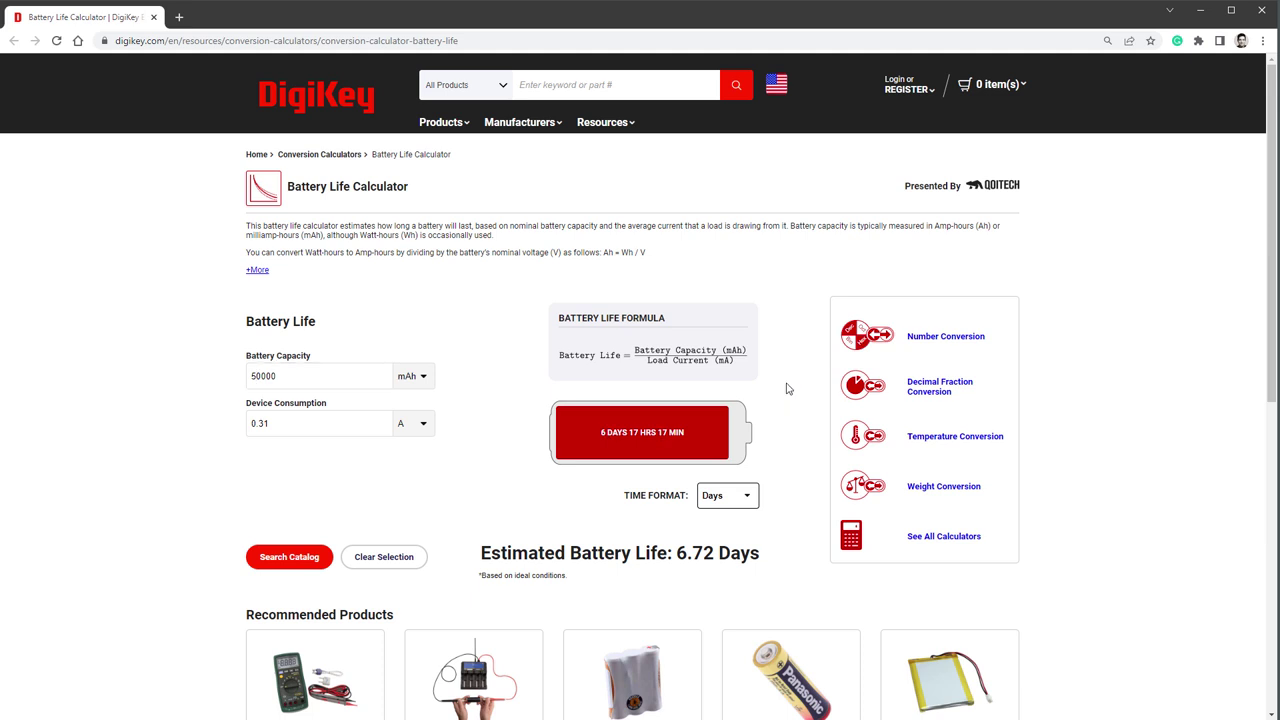